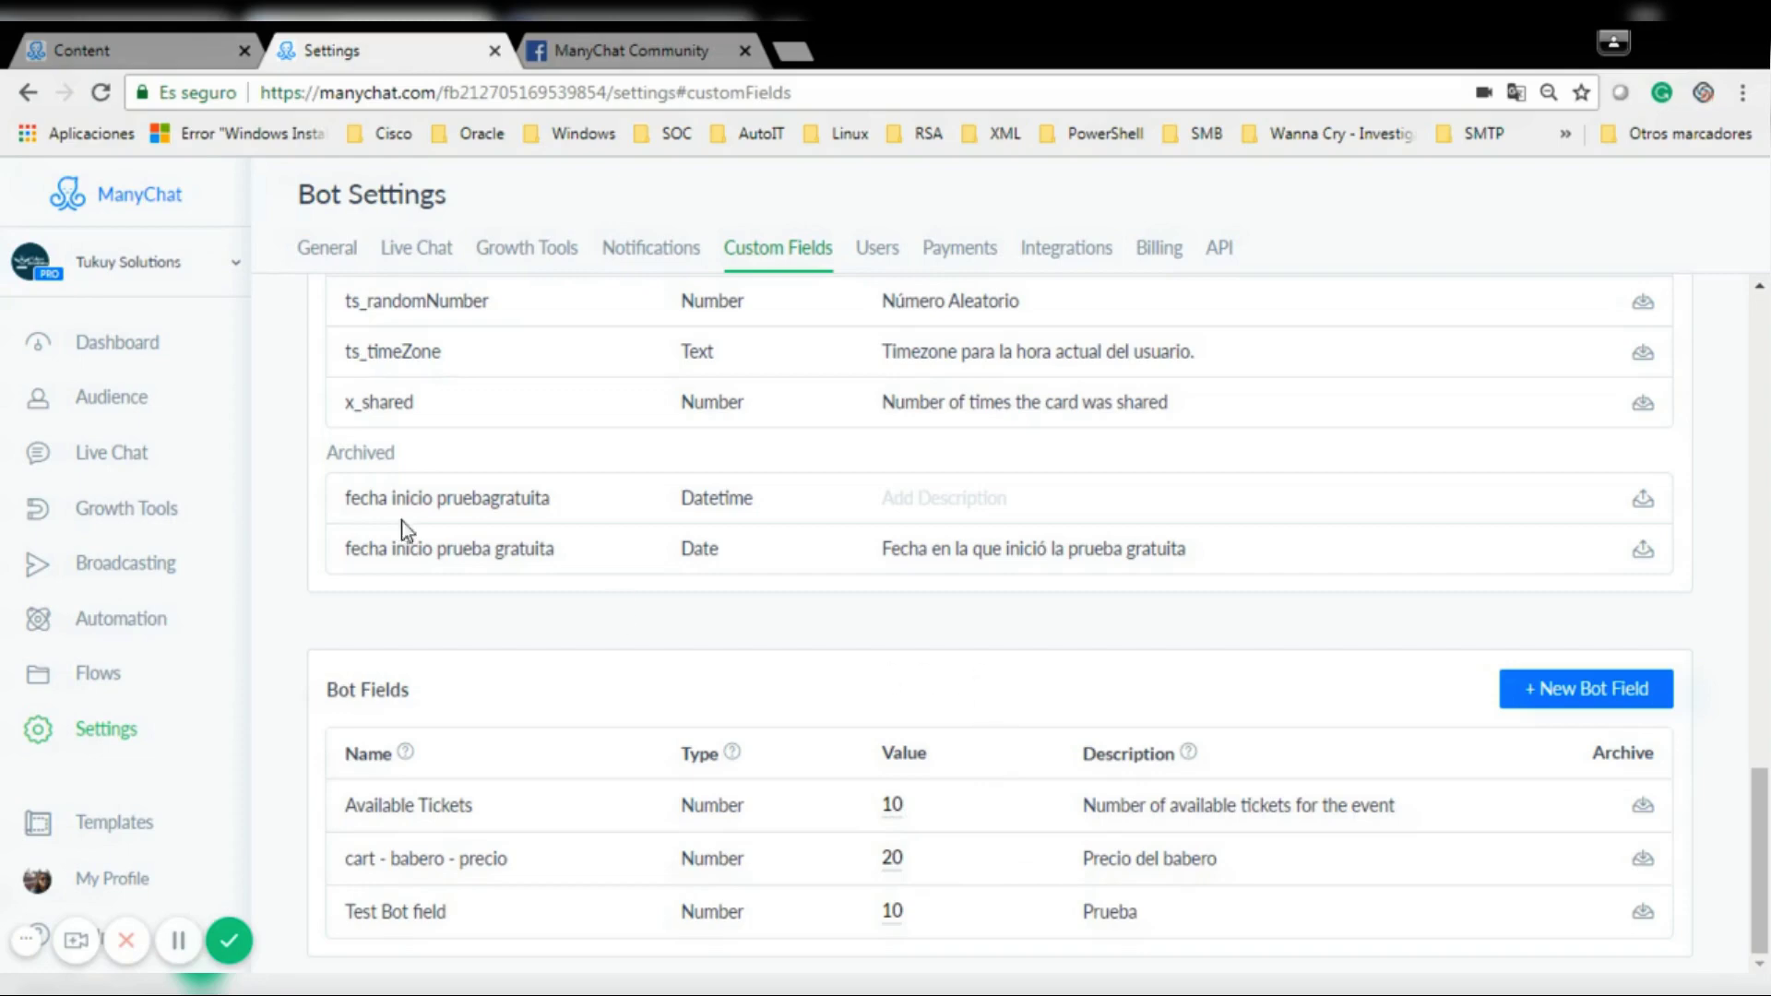
Create a new flow named Tickets in the Bot Fields folder and open it in the Flow Builder.
left_click(191, 31)
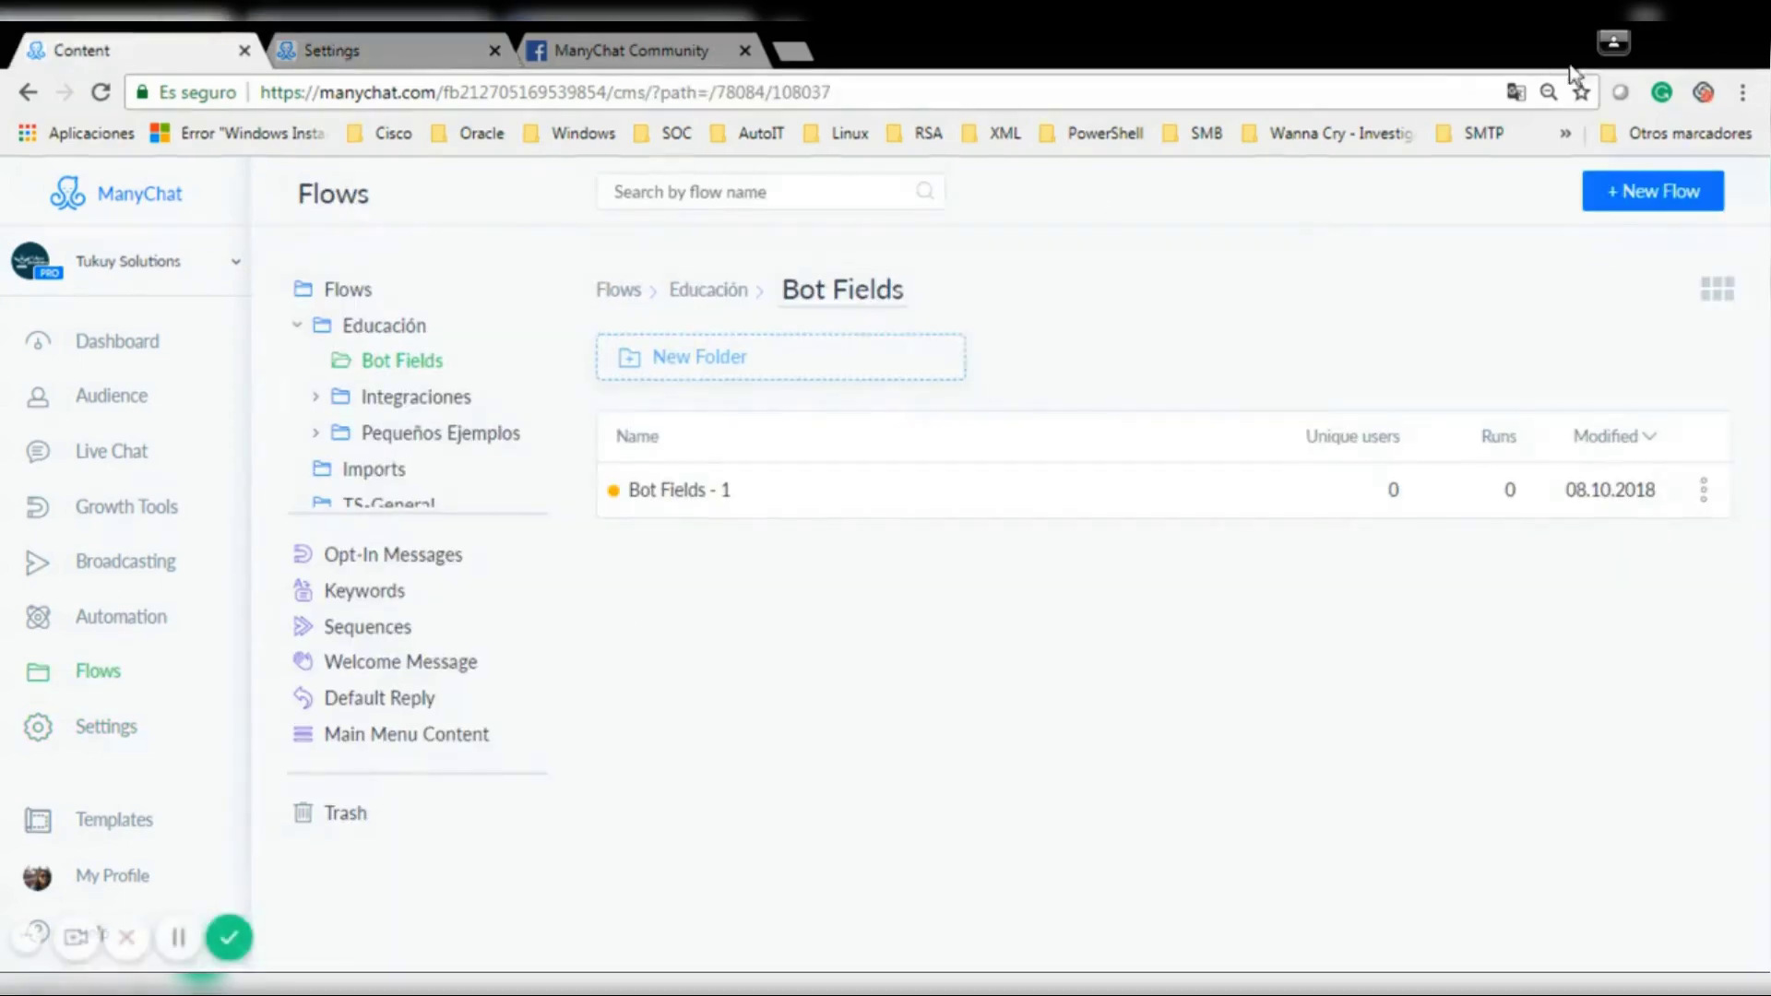
left_click(1636, 198)
type("Tickets")
left_click(1108, 406)
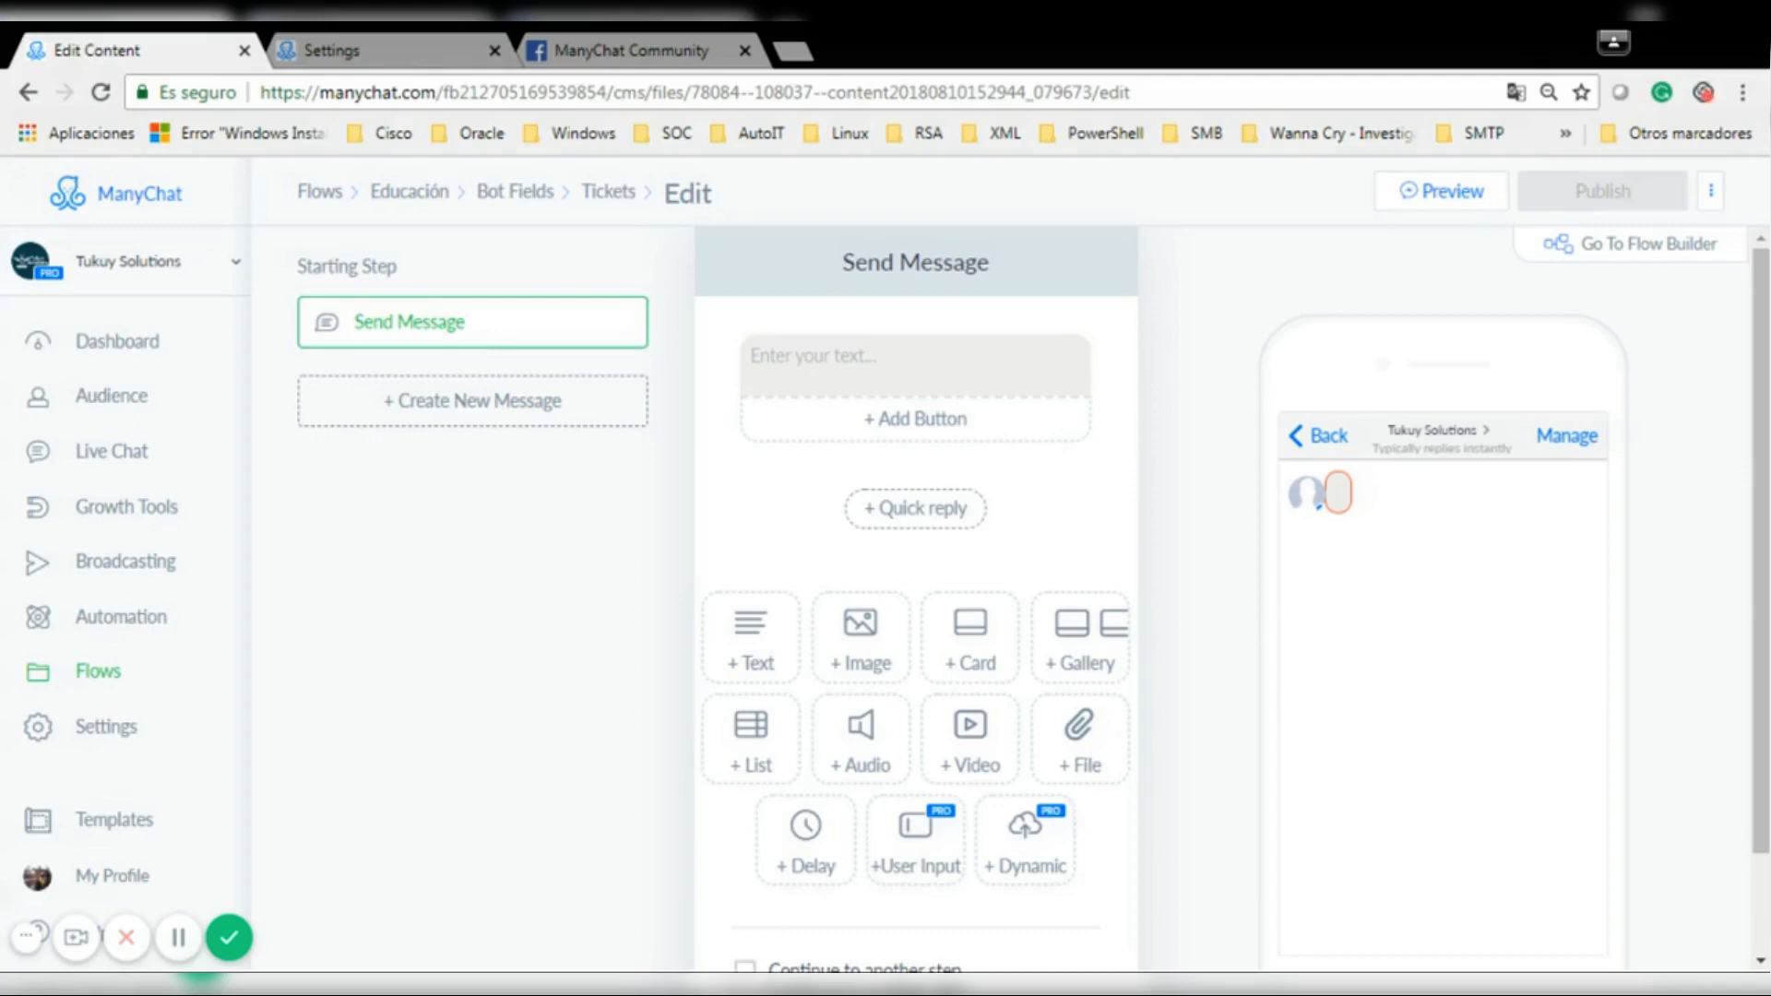
left_click(1674, 255)
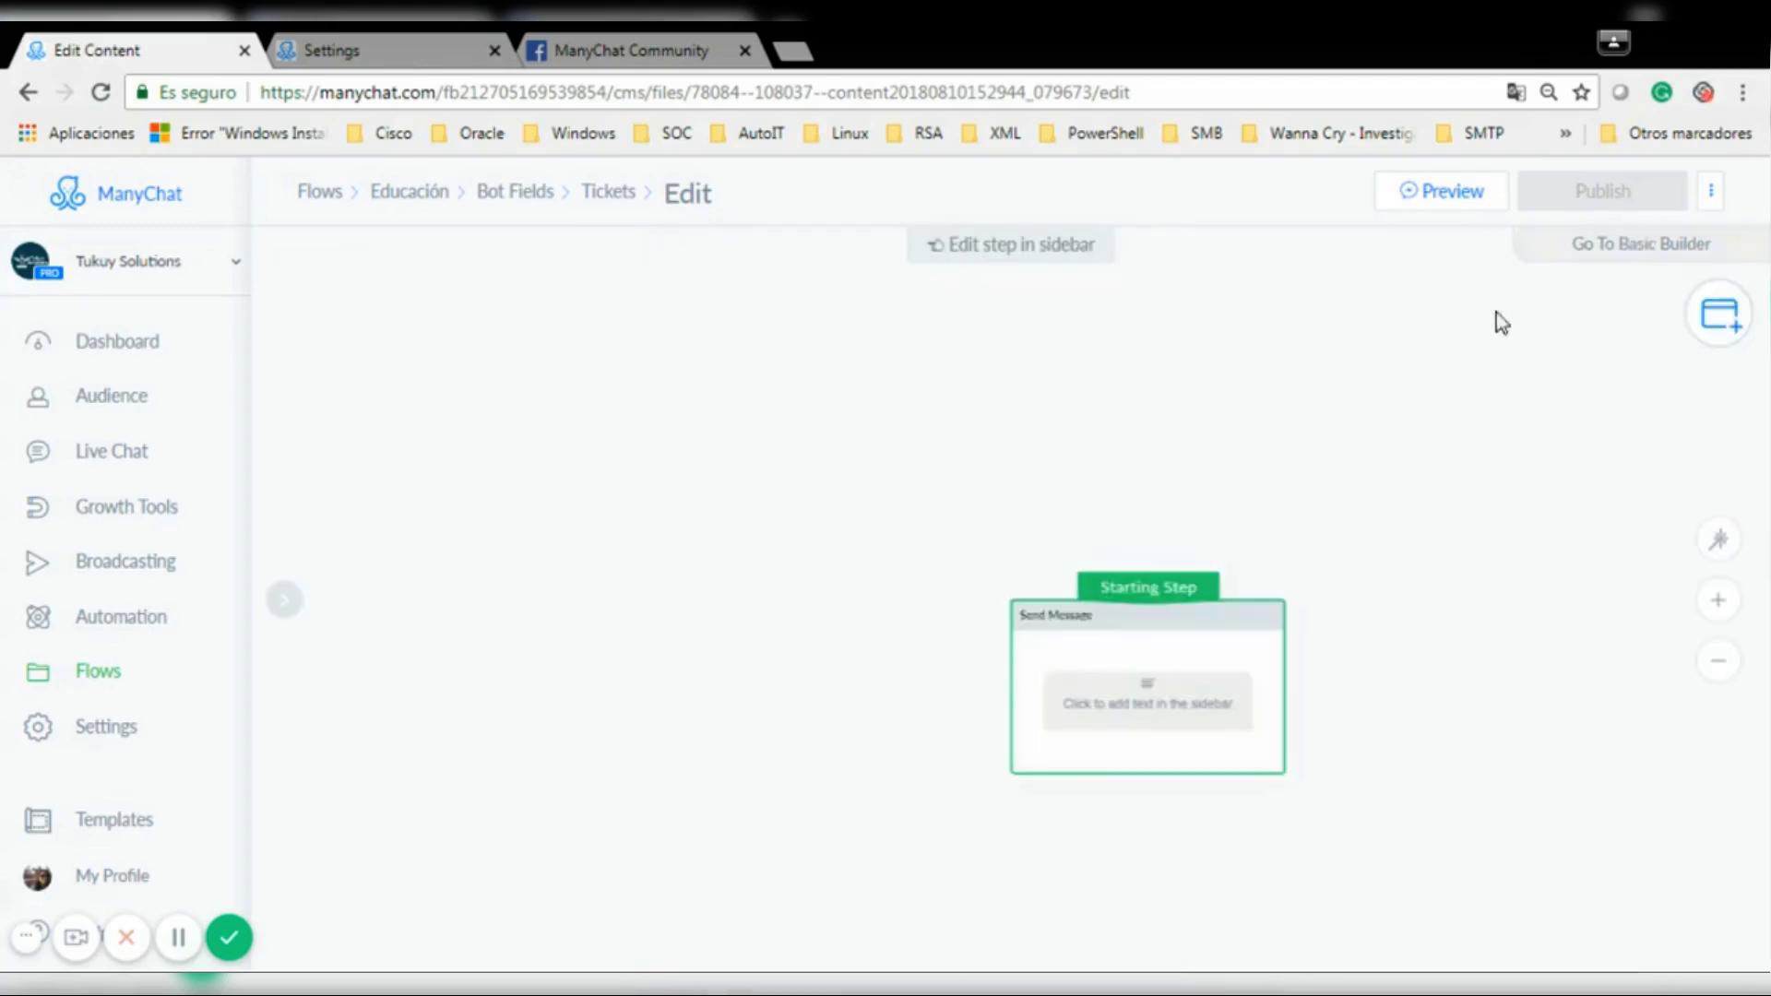
Add a Condition step to the canvas, place it before the Send Message step and make it the starting step.
left_click(1718, 314)
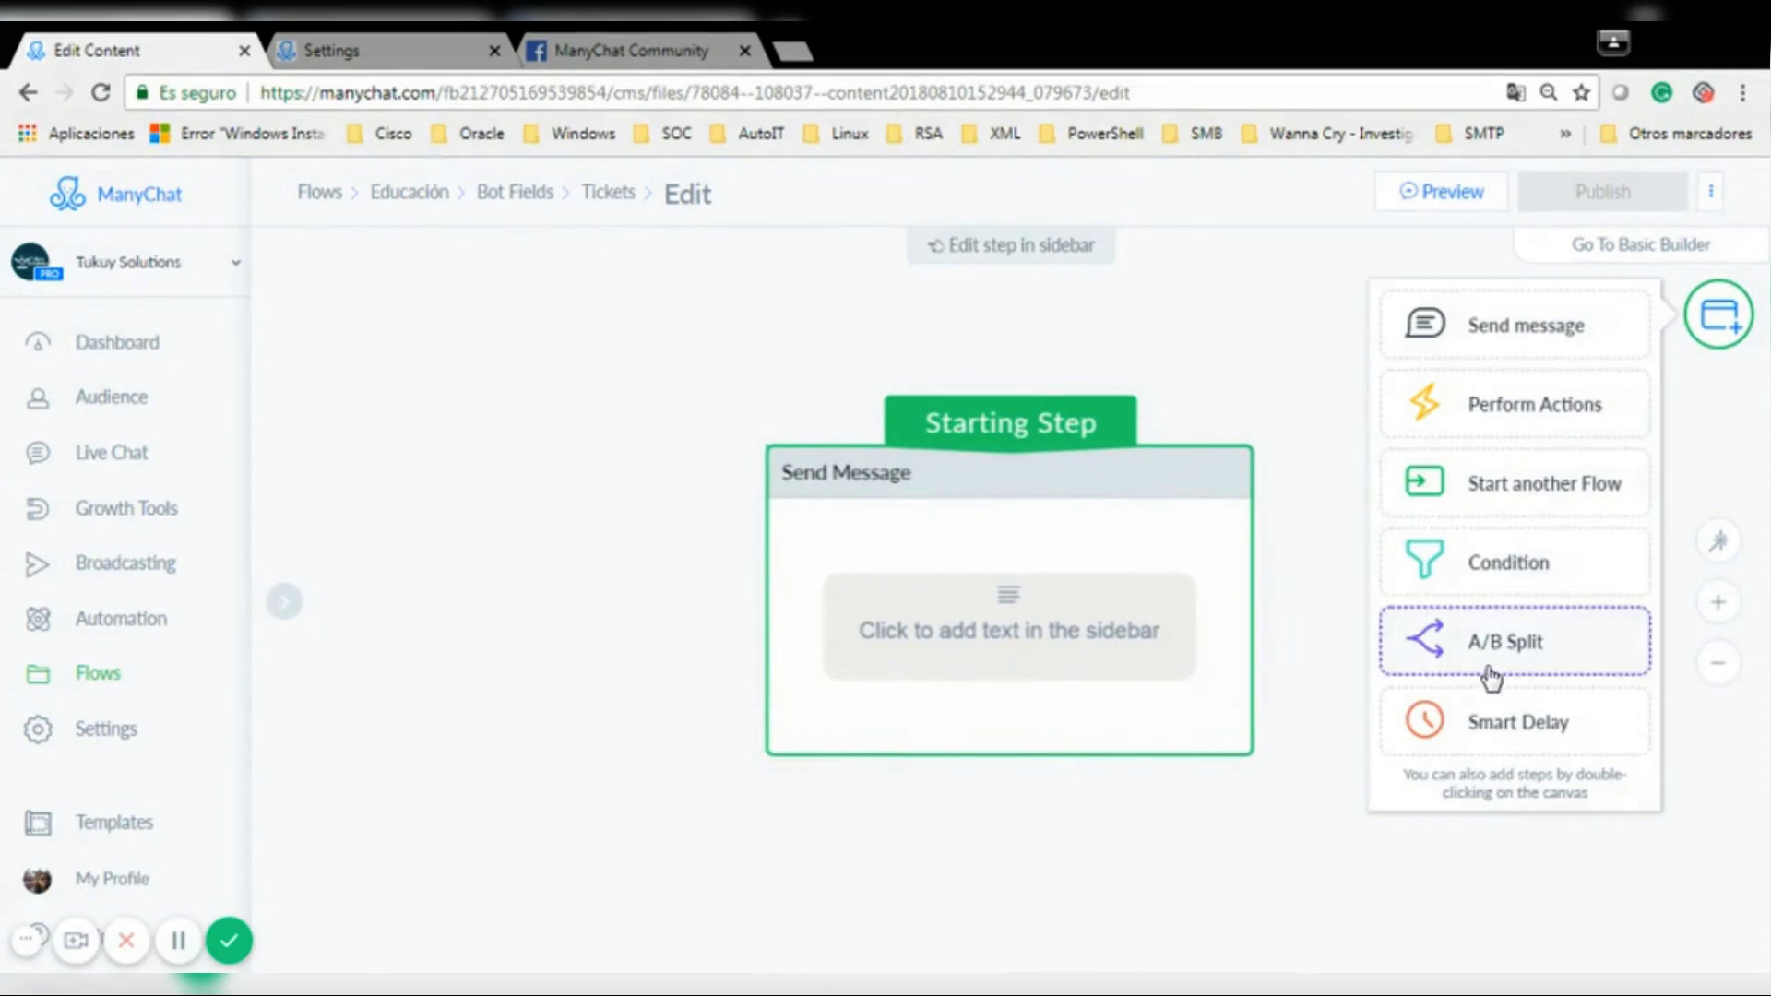
left_click(1520, 565)
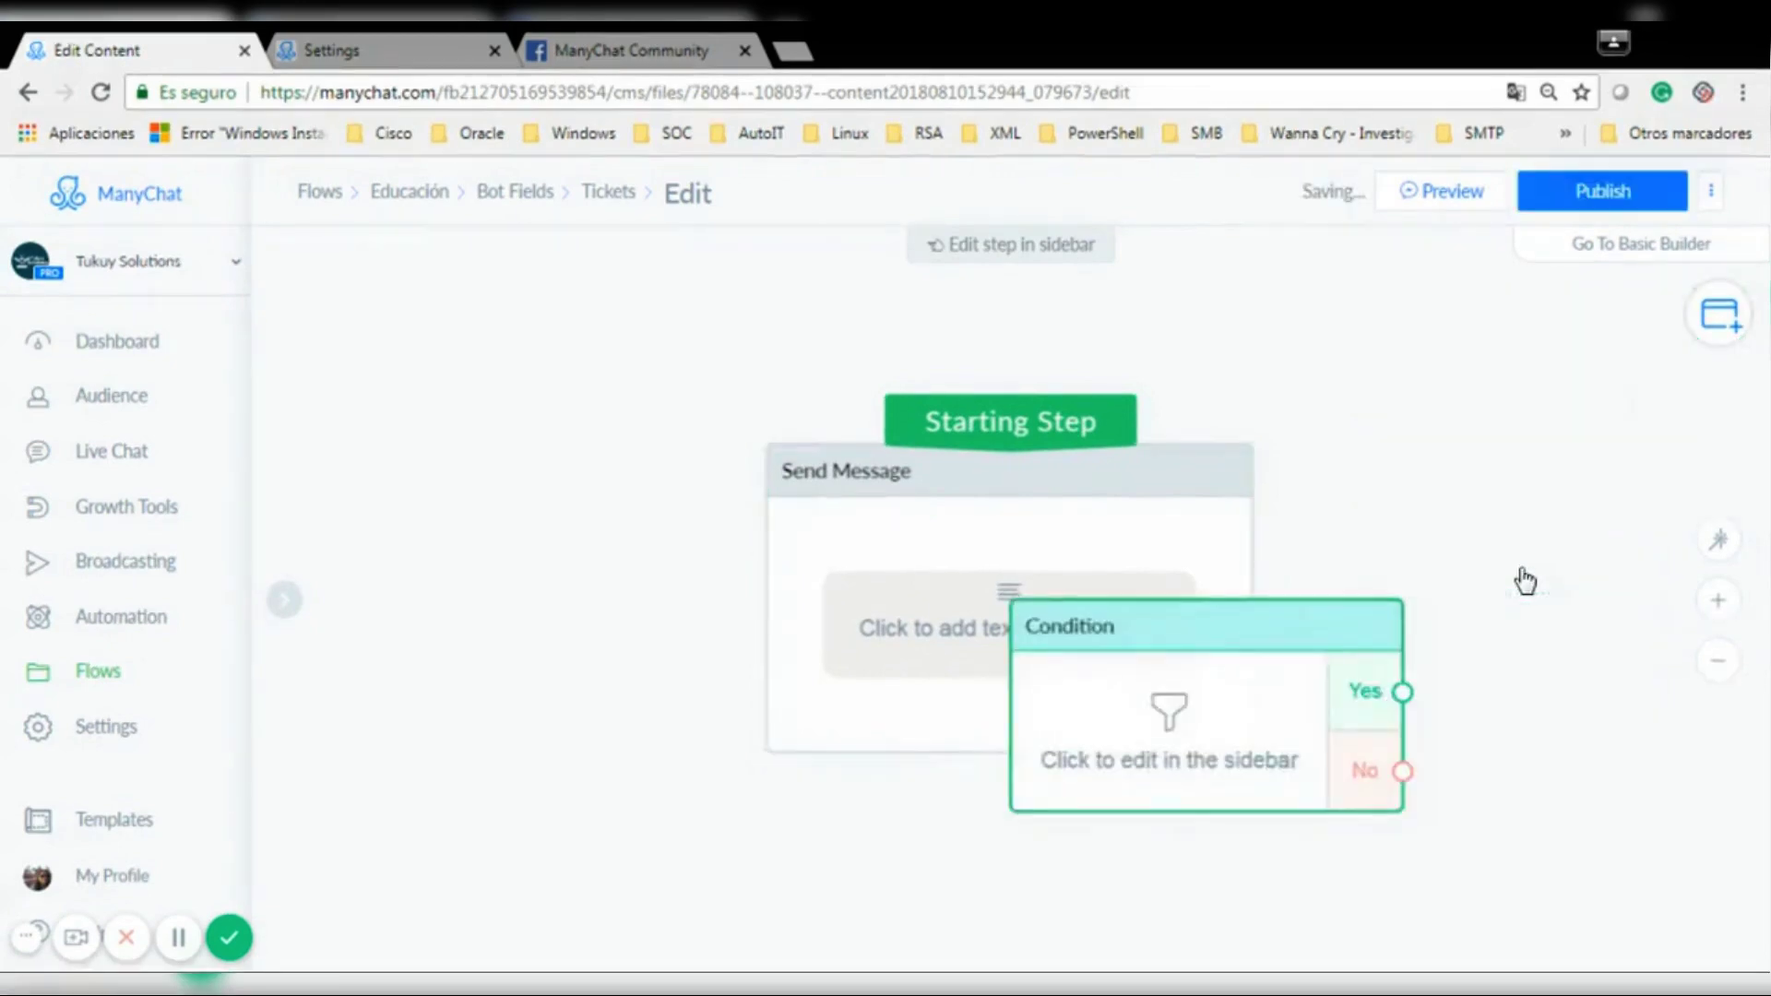
left_click_drag(1236, 629, 477, 475)
left_click(534, 513)
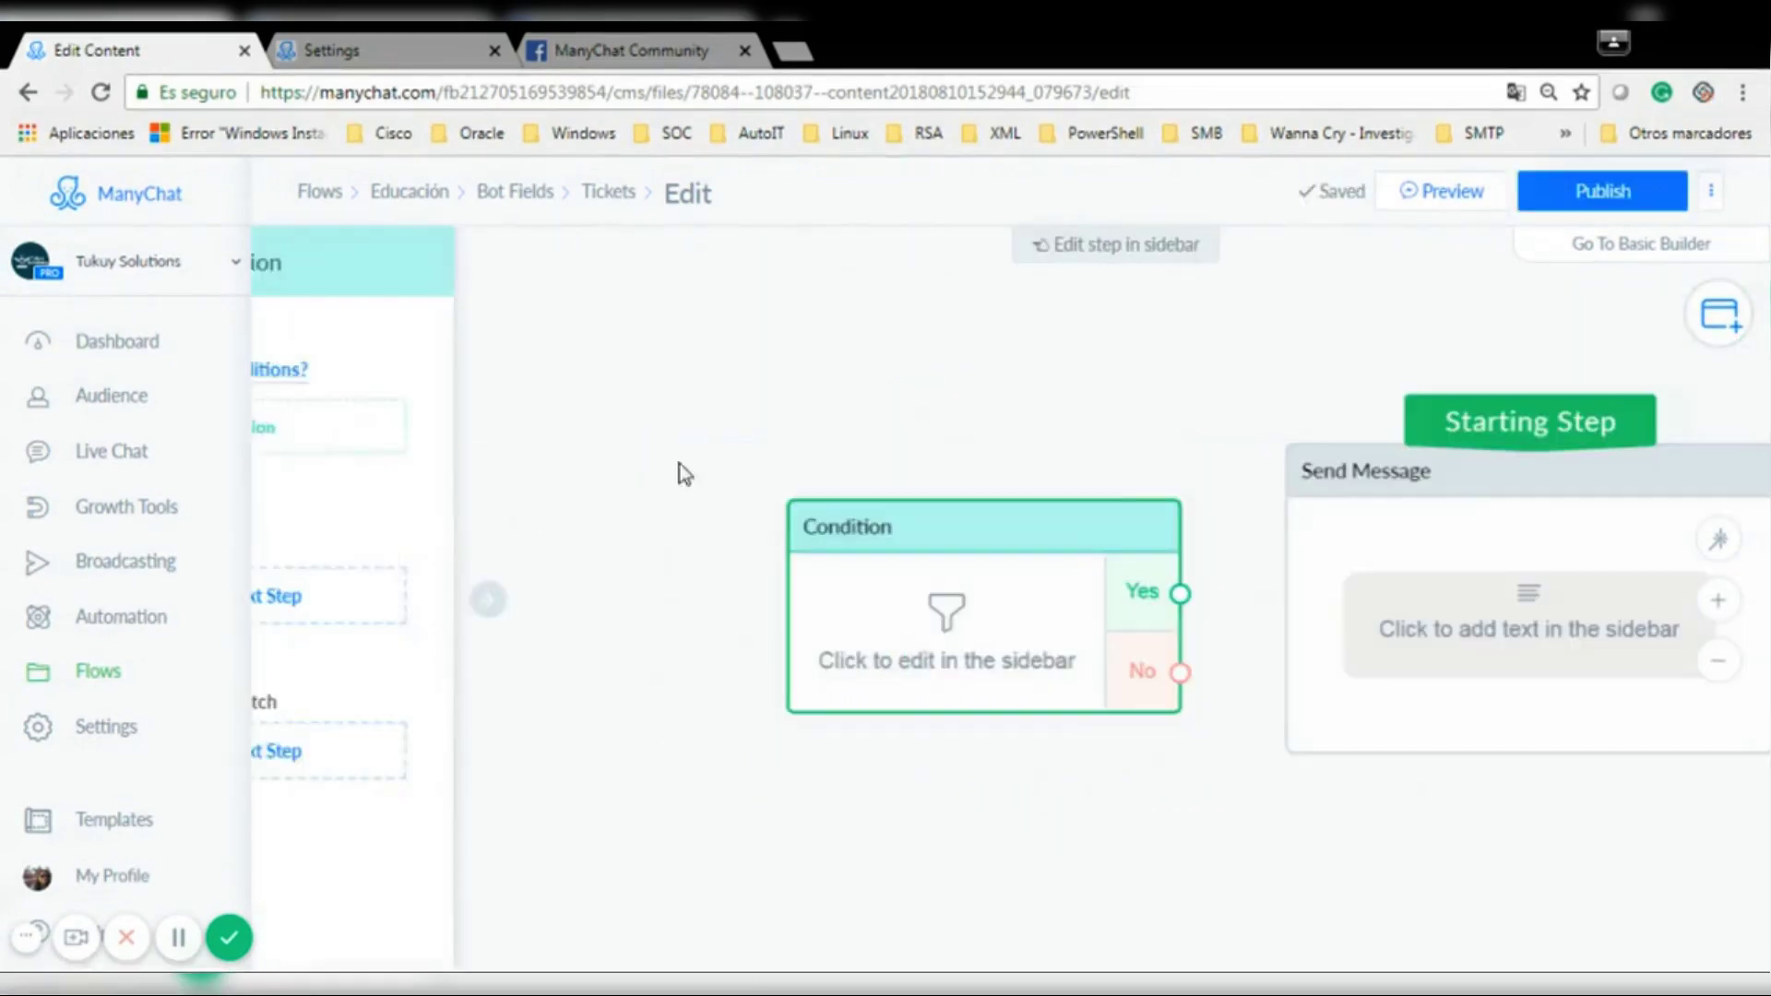
left_click_drag(1539, 424, 941, 601)
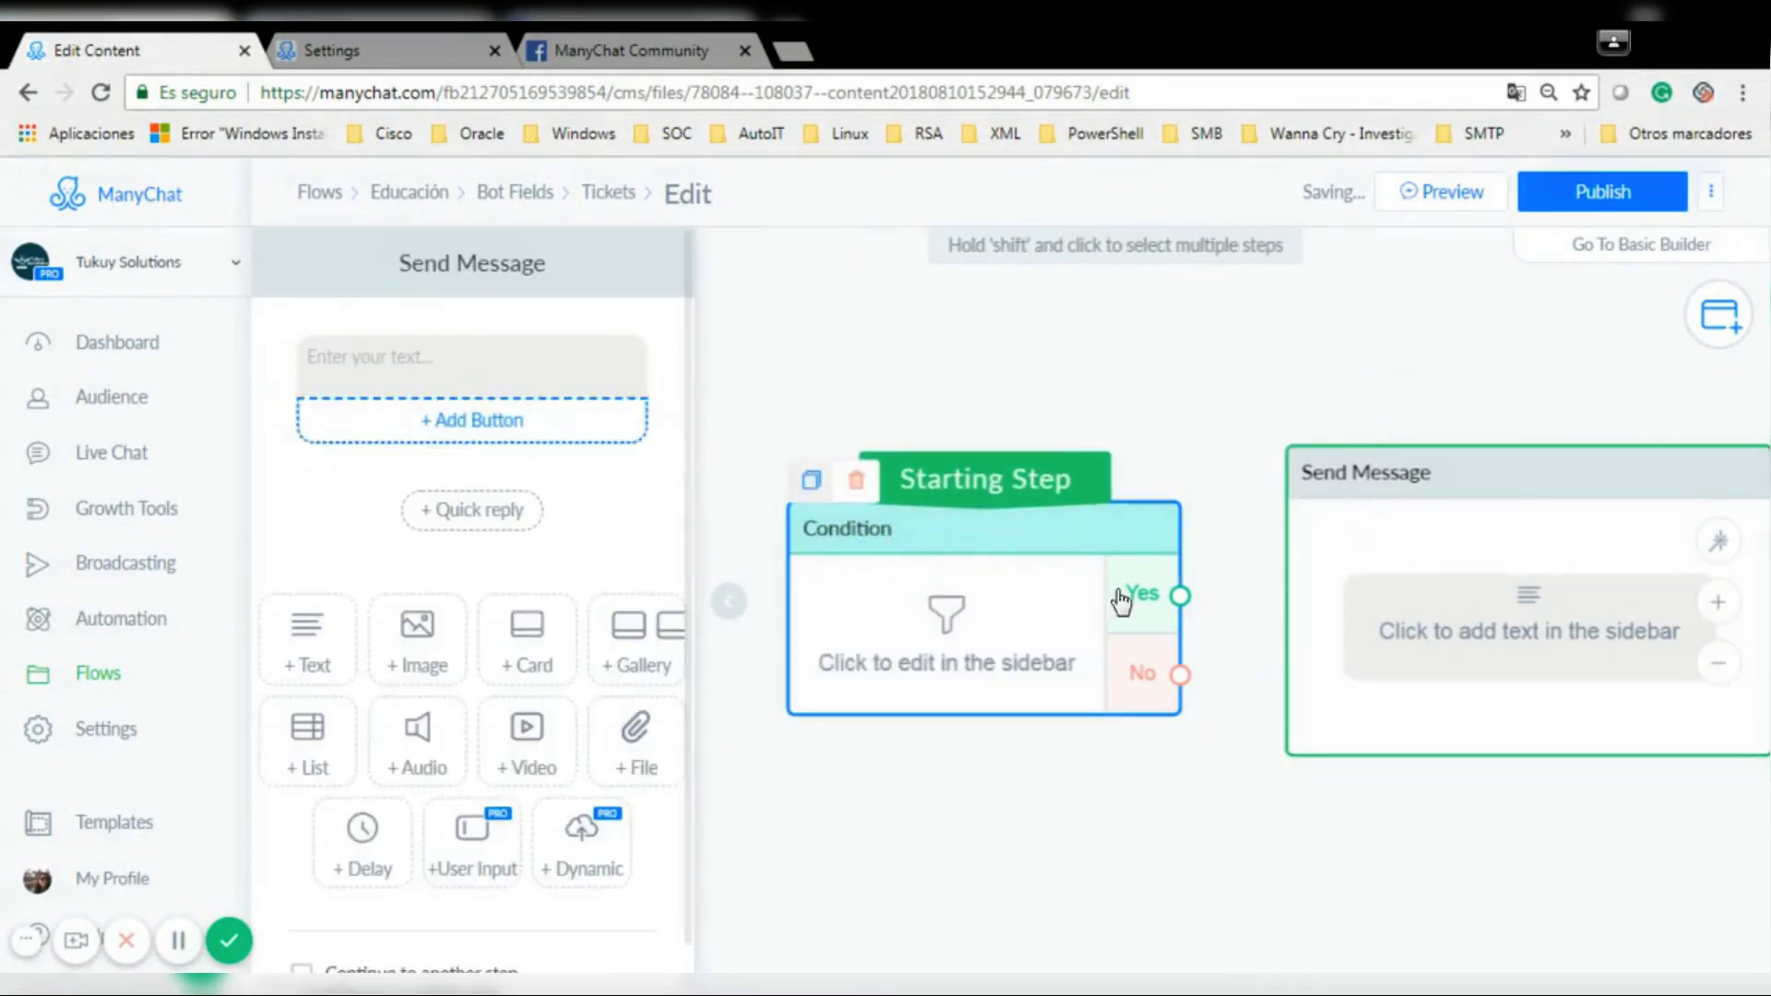
Set the condition to Available Tickets greater than or equal 1 and link its Yes branch to the Send Message step.
left_click(1035, 618)
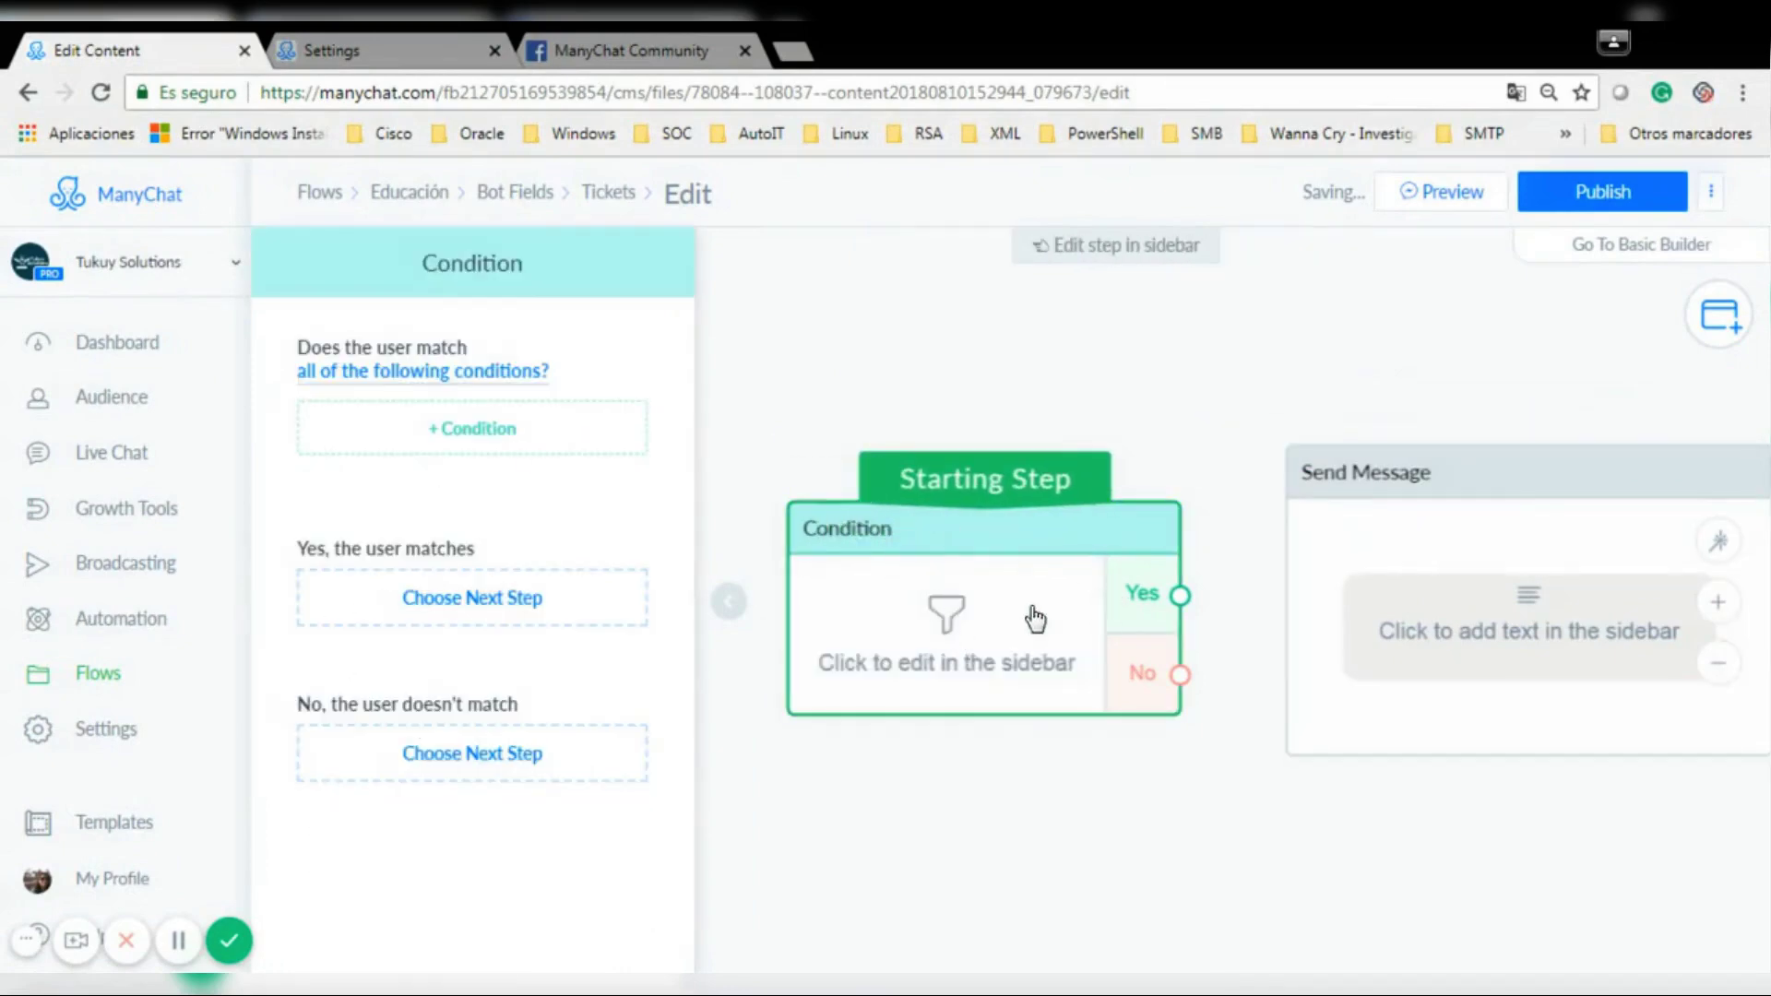
left_click(462, 442)
scroll(549, 443, "down", 15)
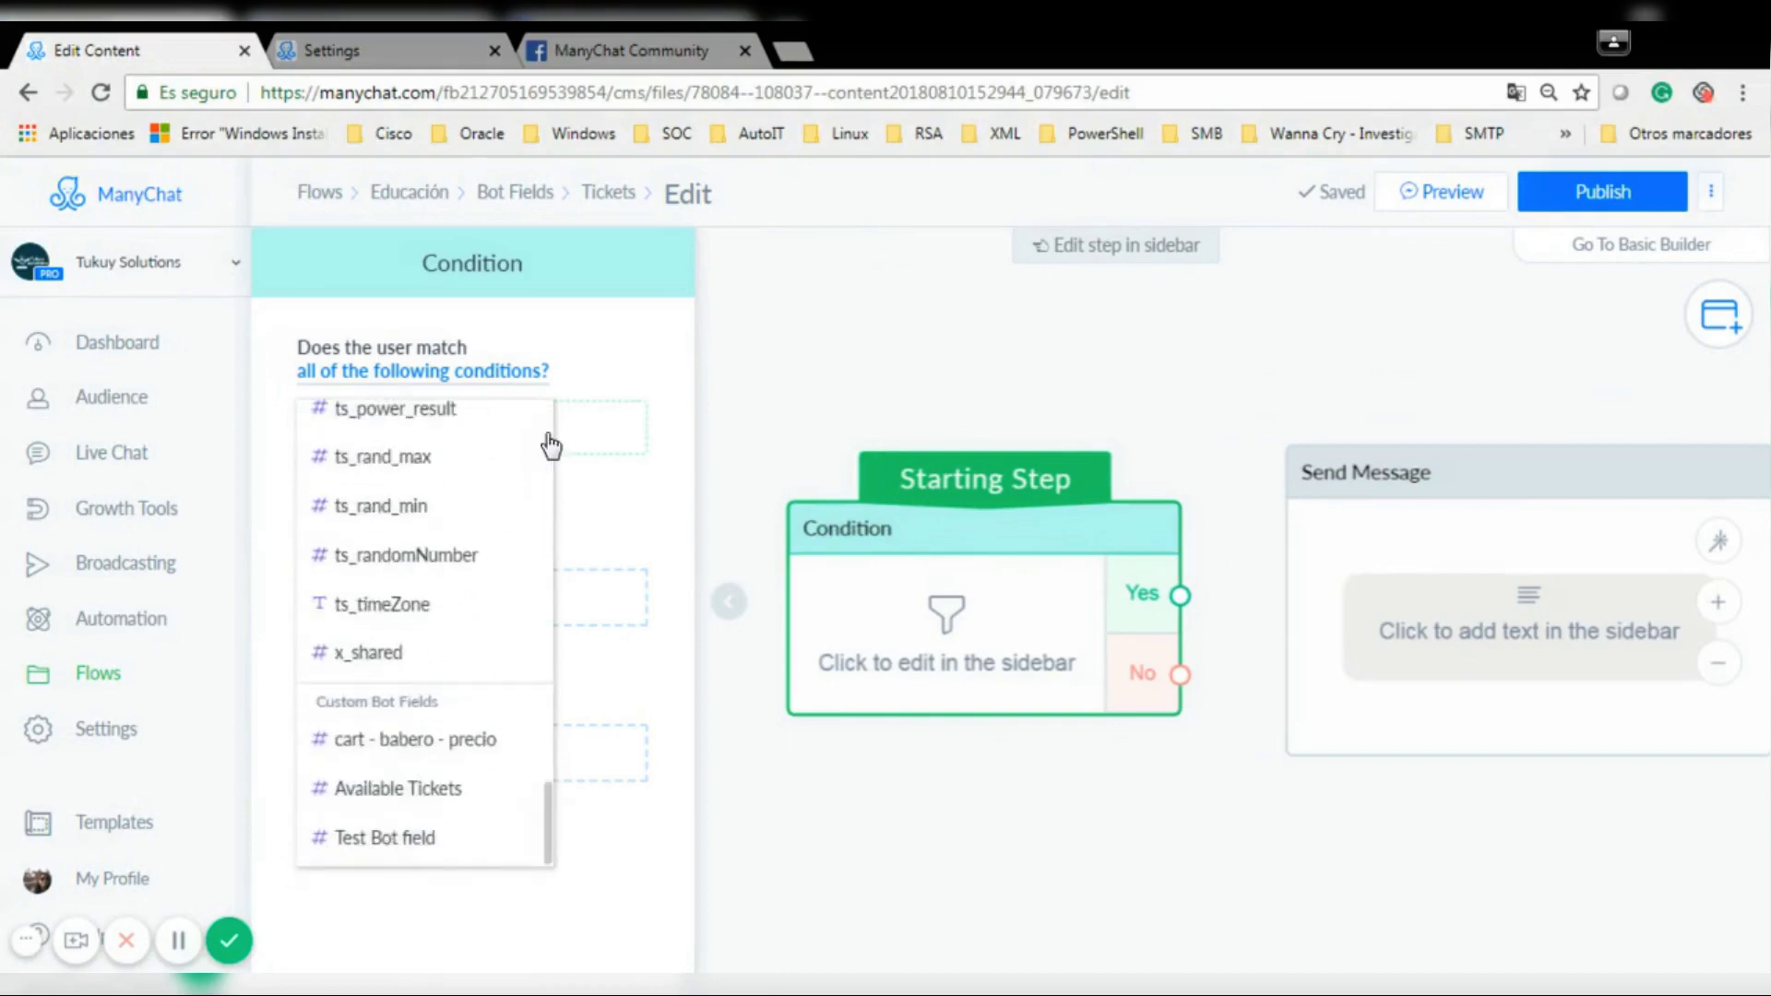
left_click(397, 789)
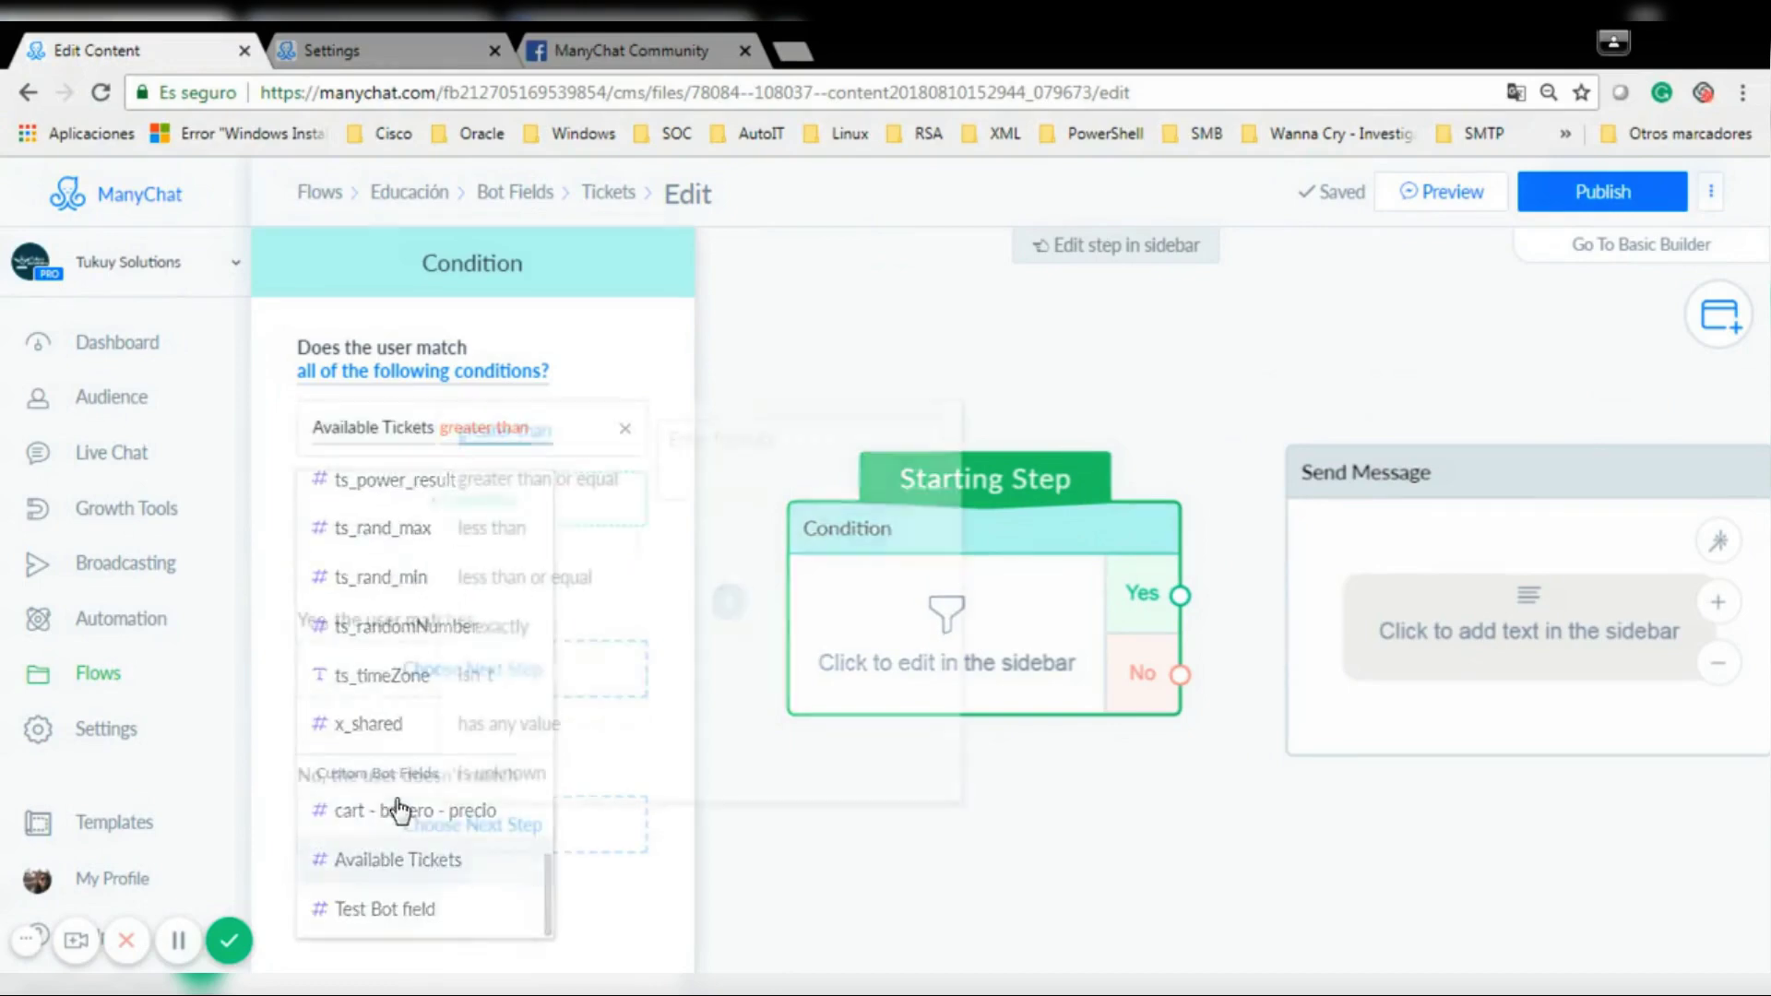
left_click(555, 485)
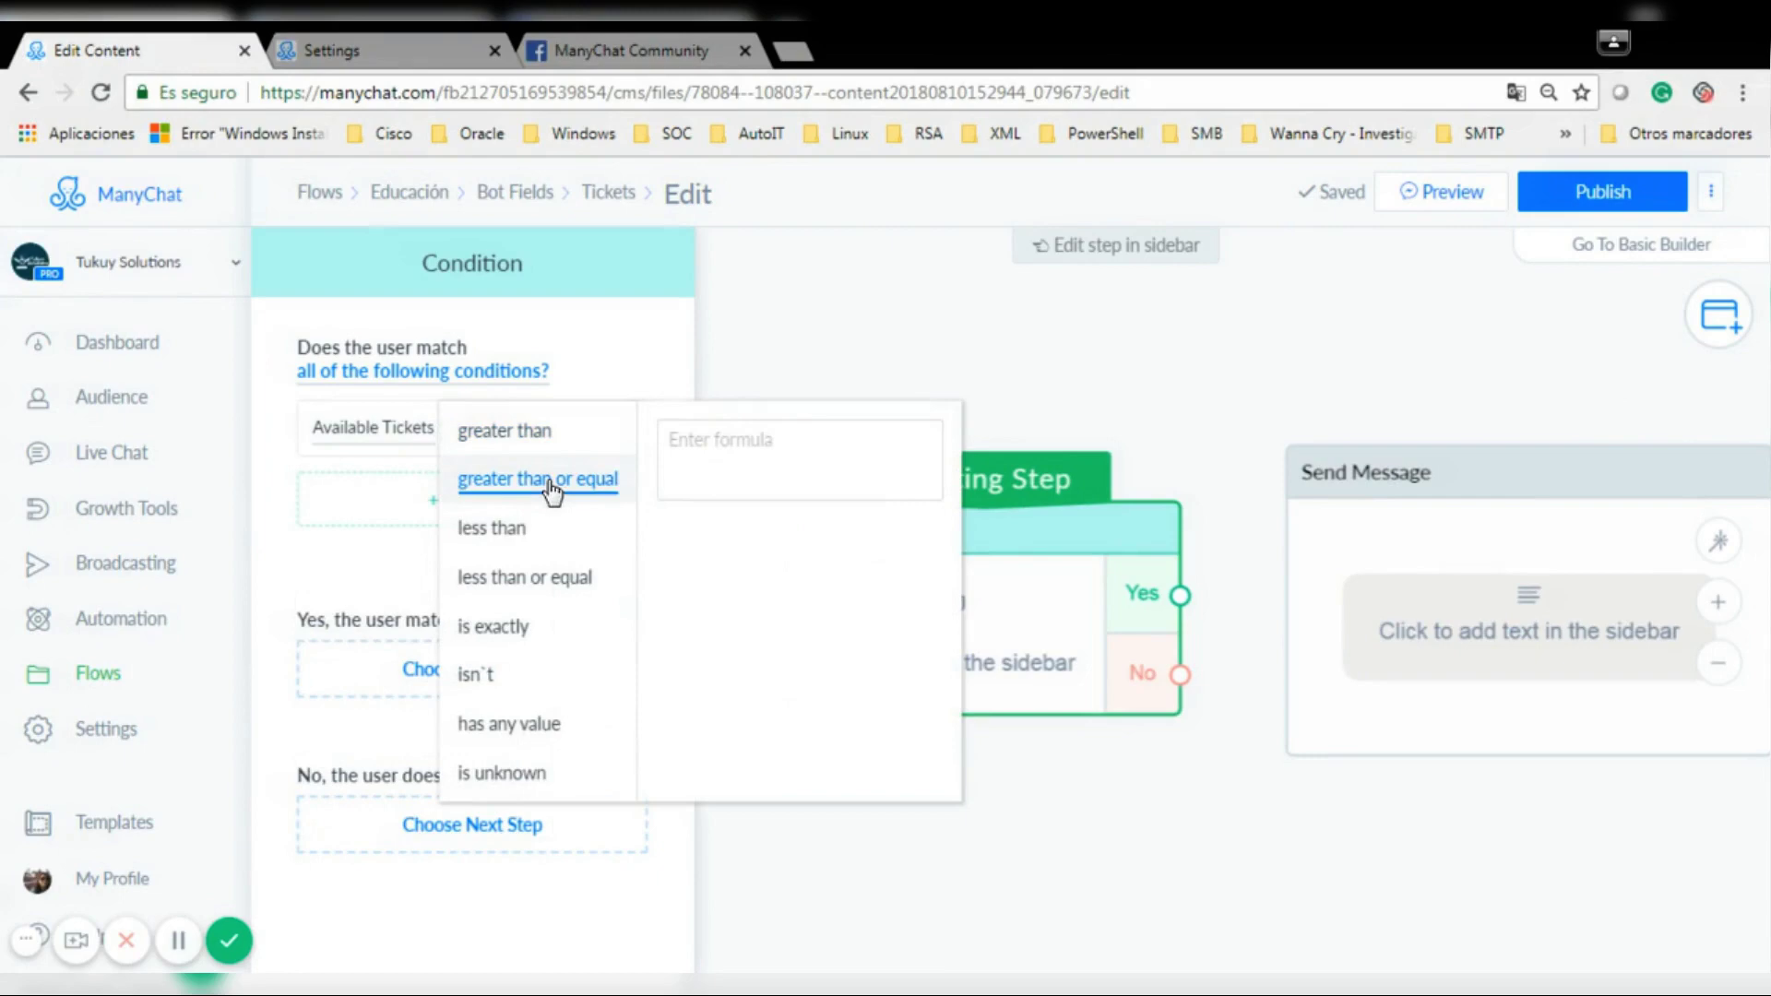
left_click(738, 451)
type("1")
left_click(817, 325)
left_click_drag(1180, 601, 1267, 625)
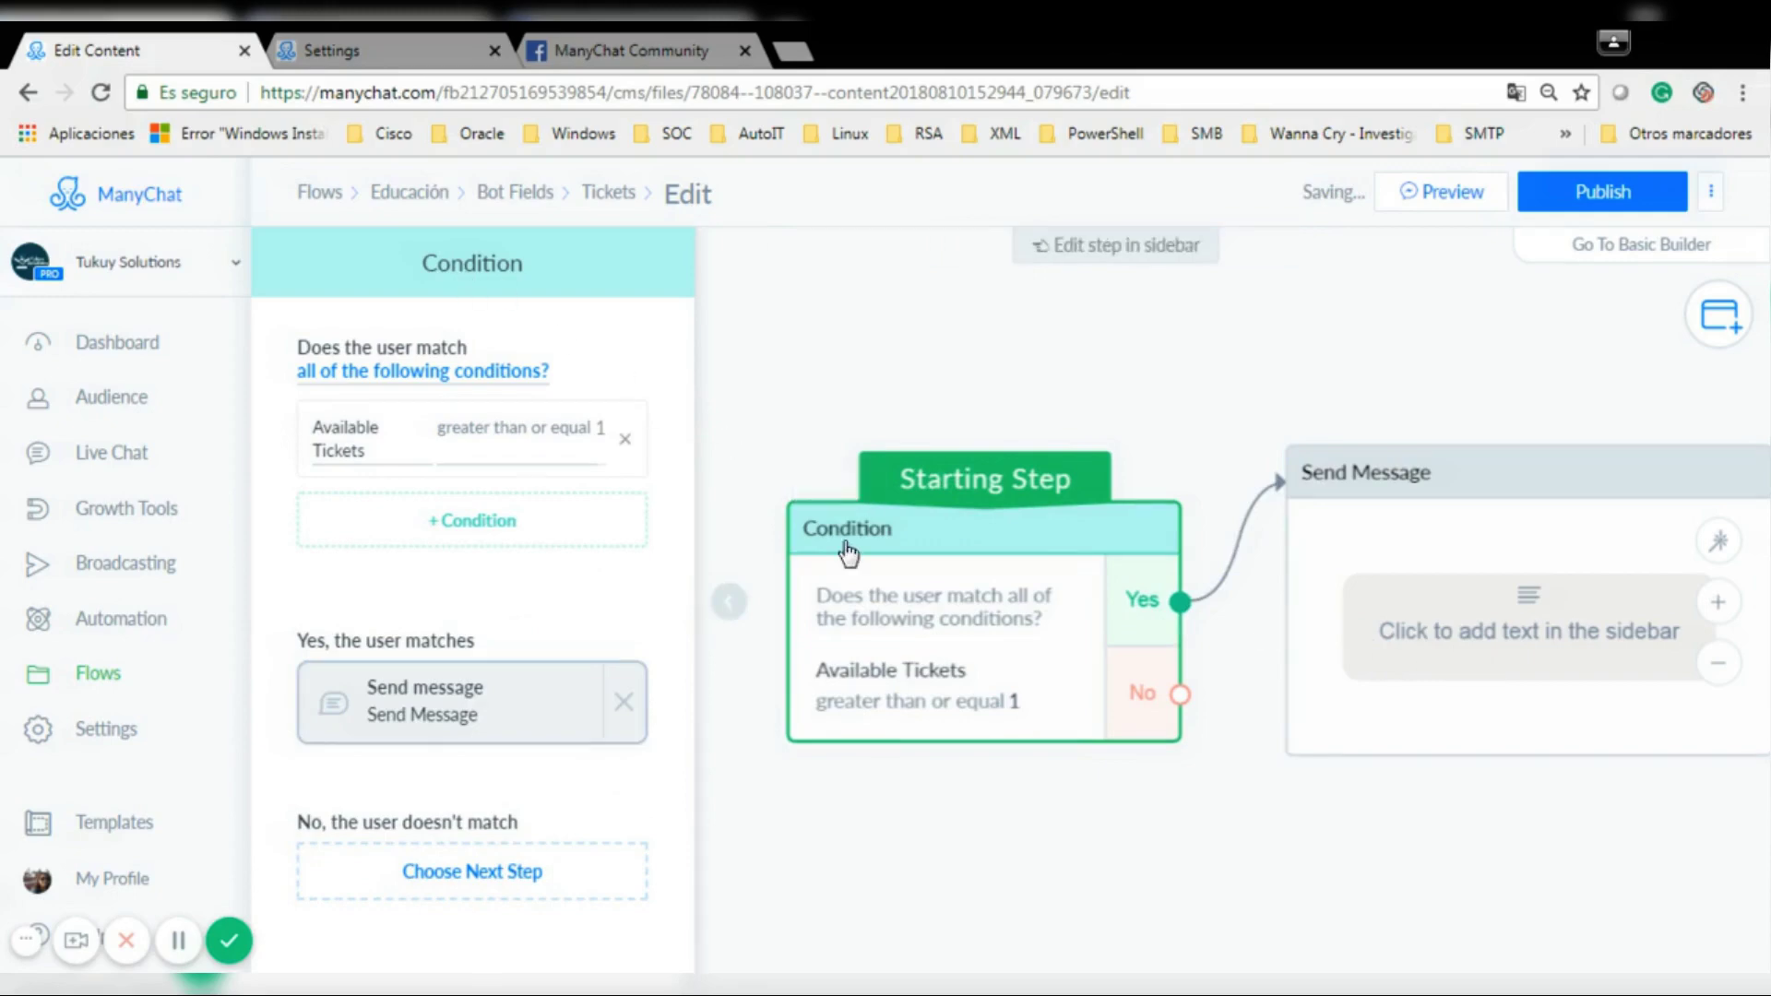
Replace the Send Message step's empty text block with a User Input asking "How many tickets do you want to buy?".
left_click(1514, 638)
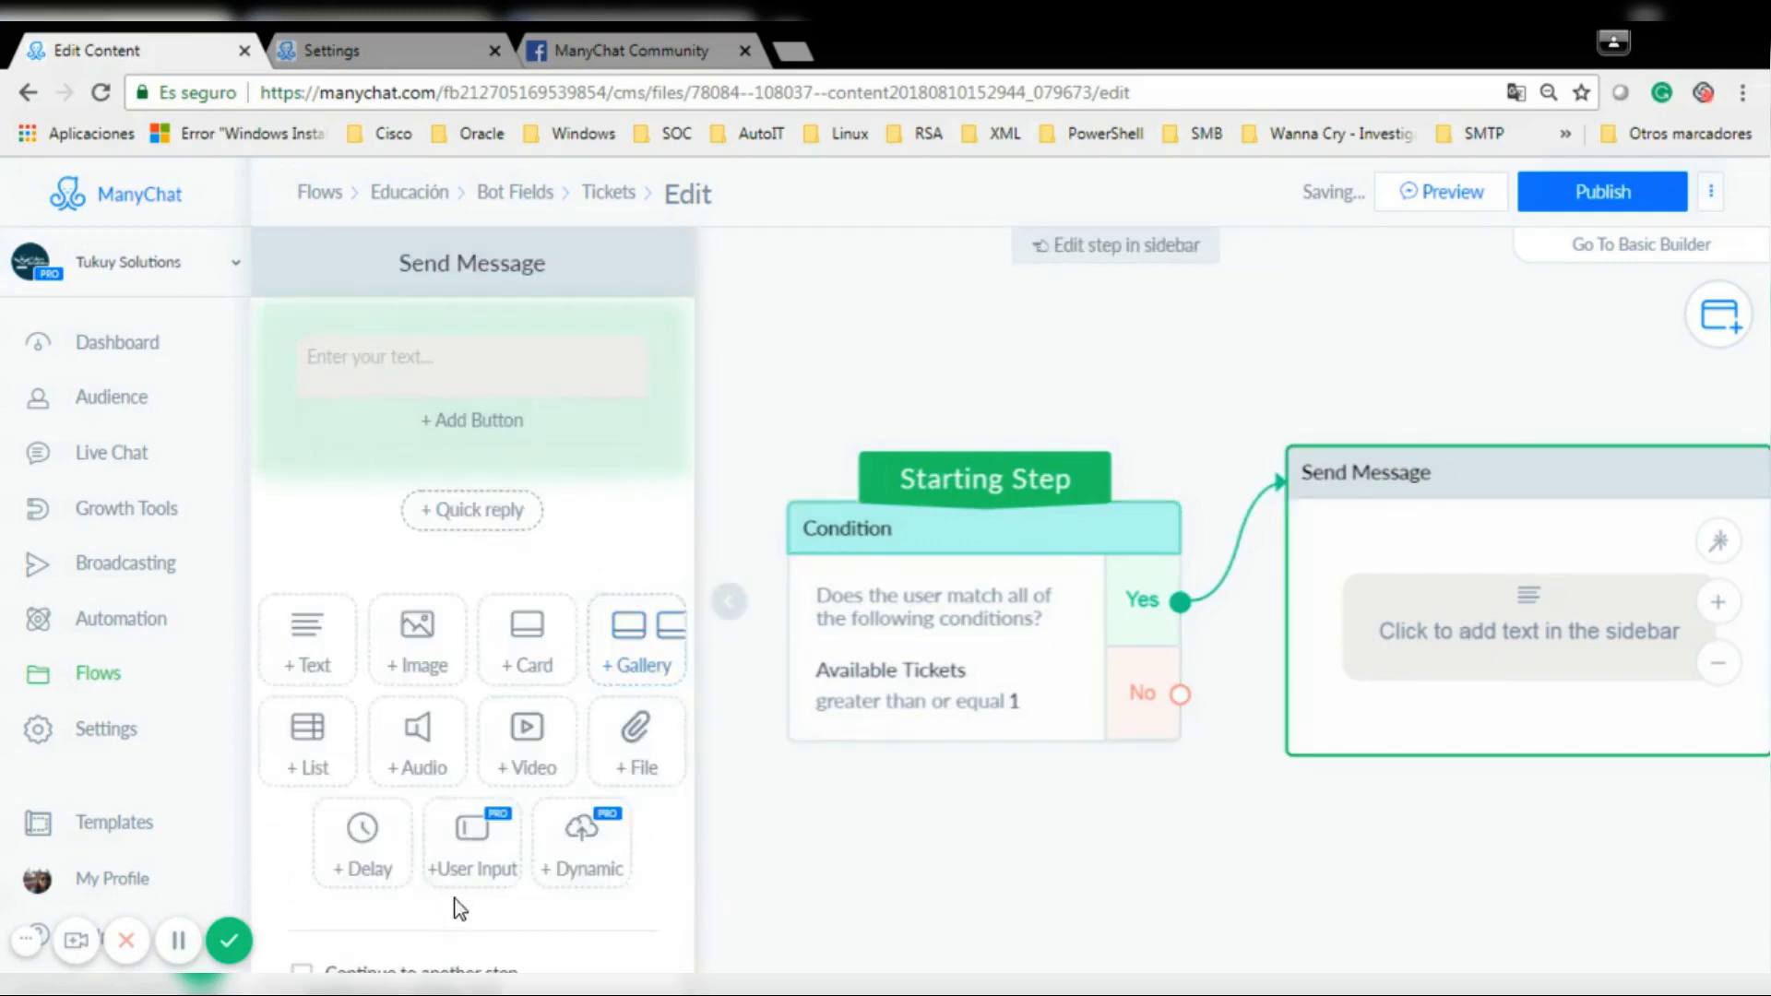
left_click(471, 844)
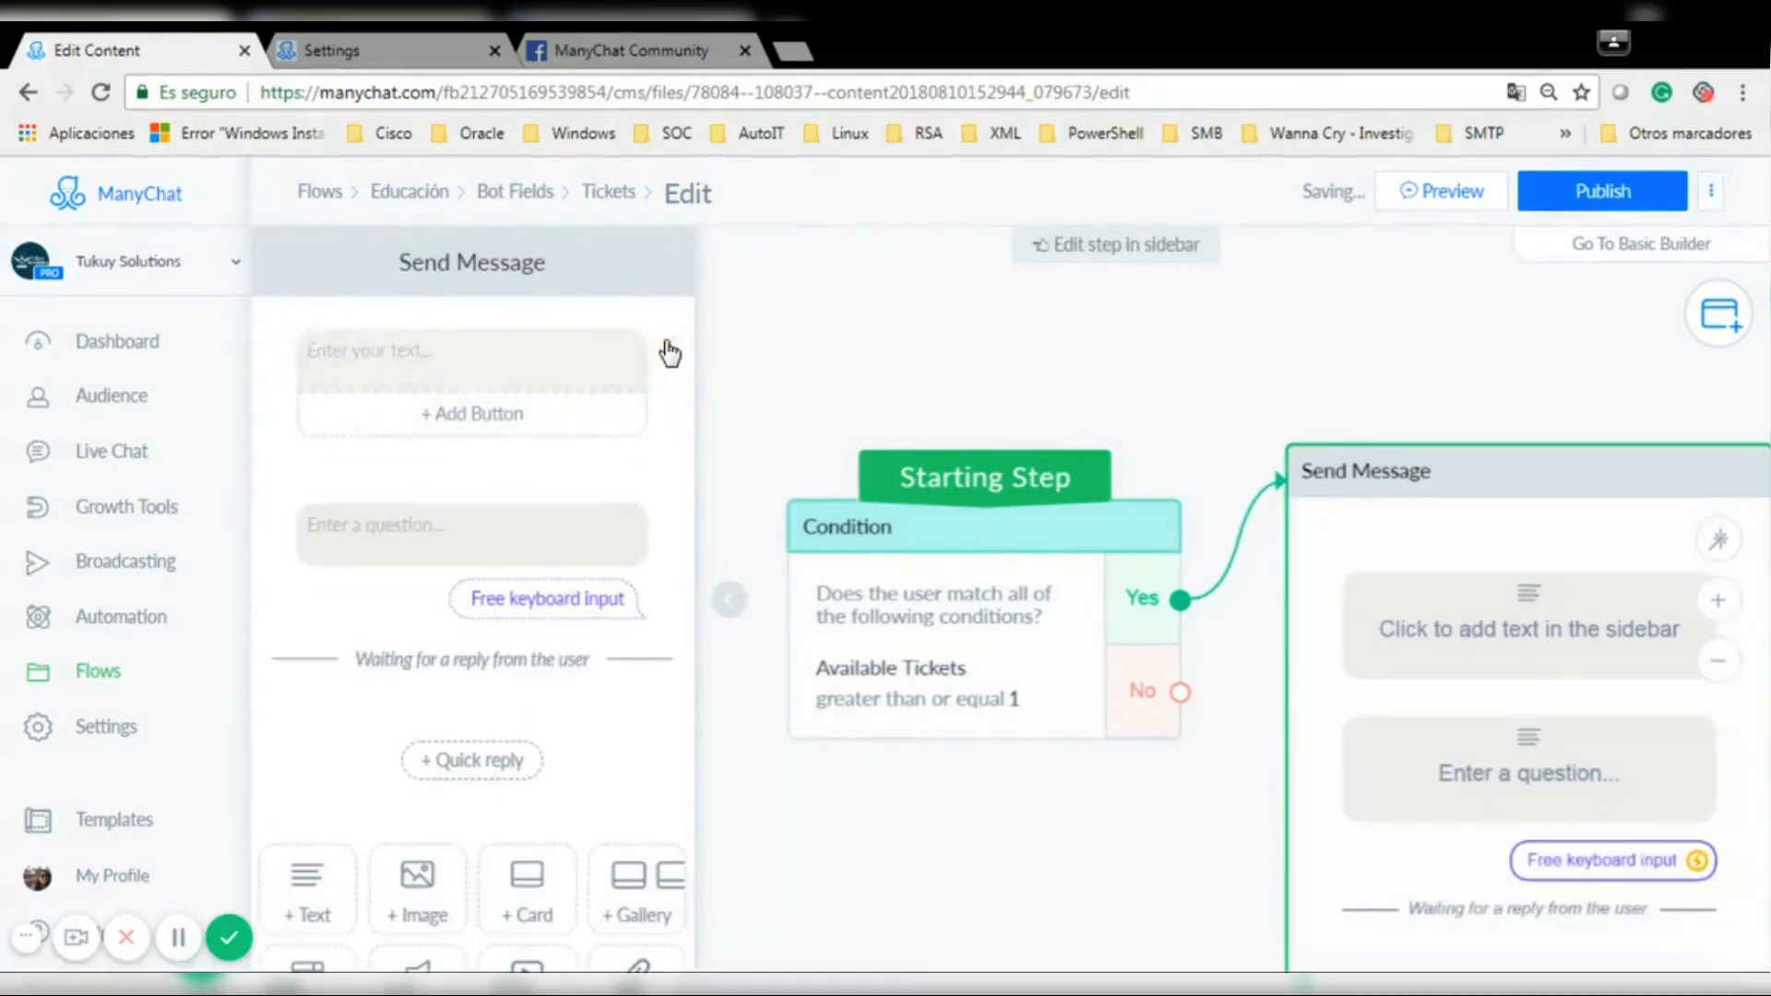
left_click(668, 350)
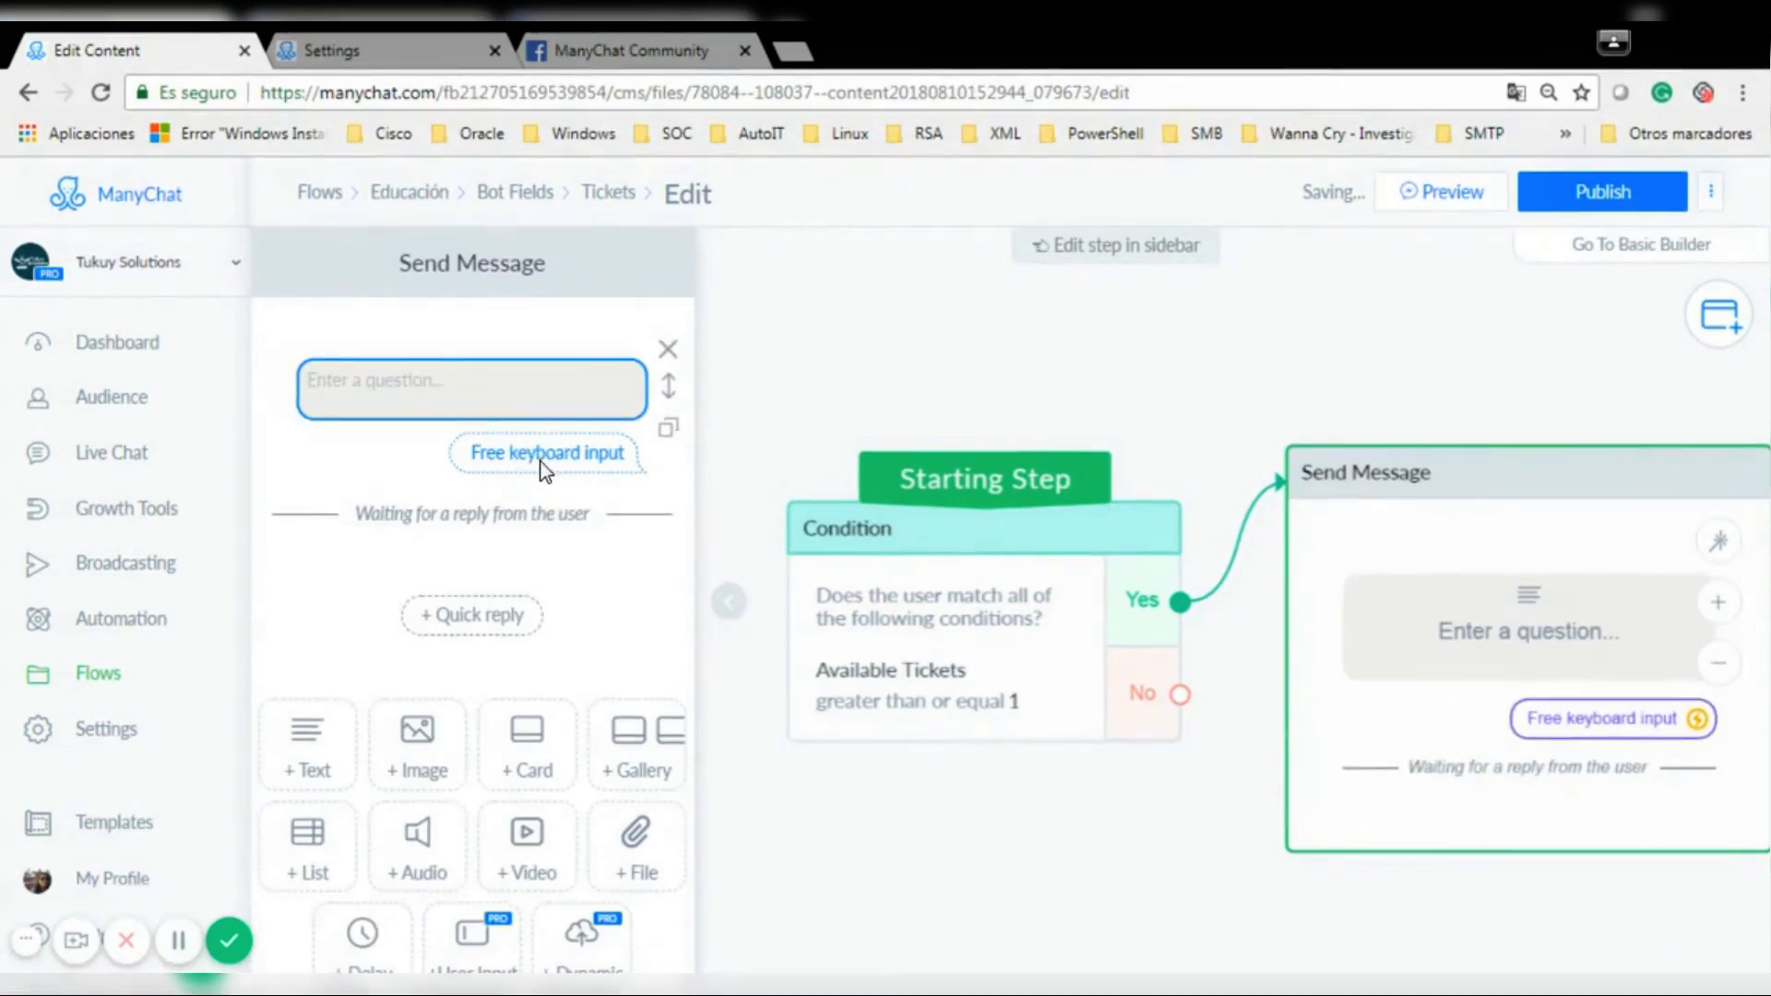
left_click(509, 383)
type("H")
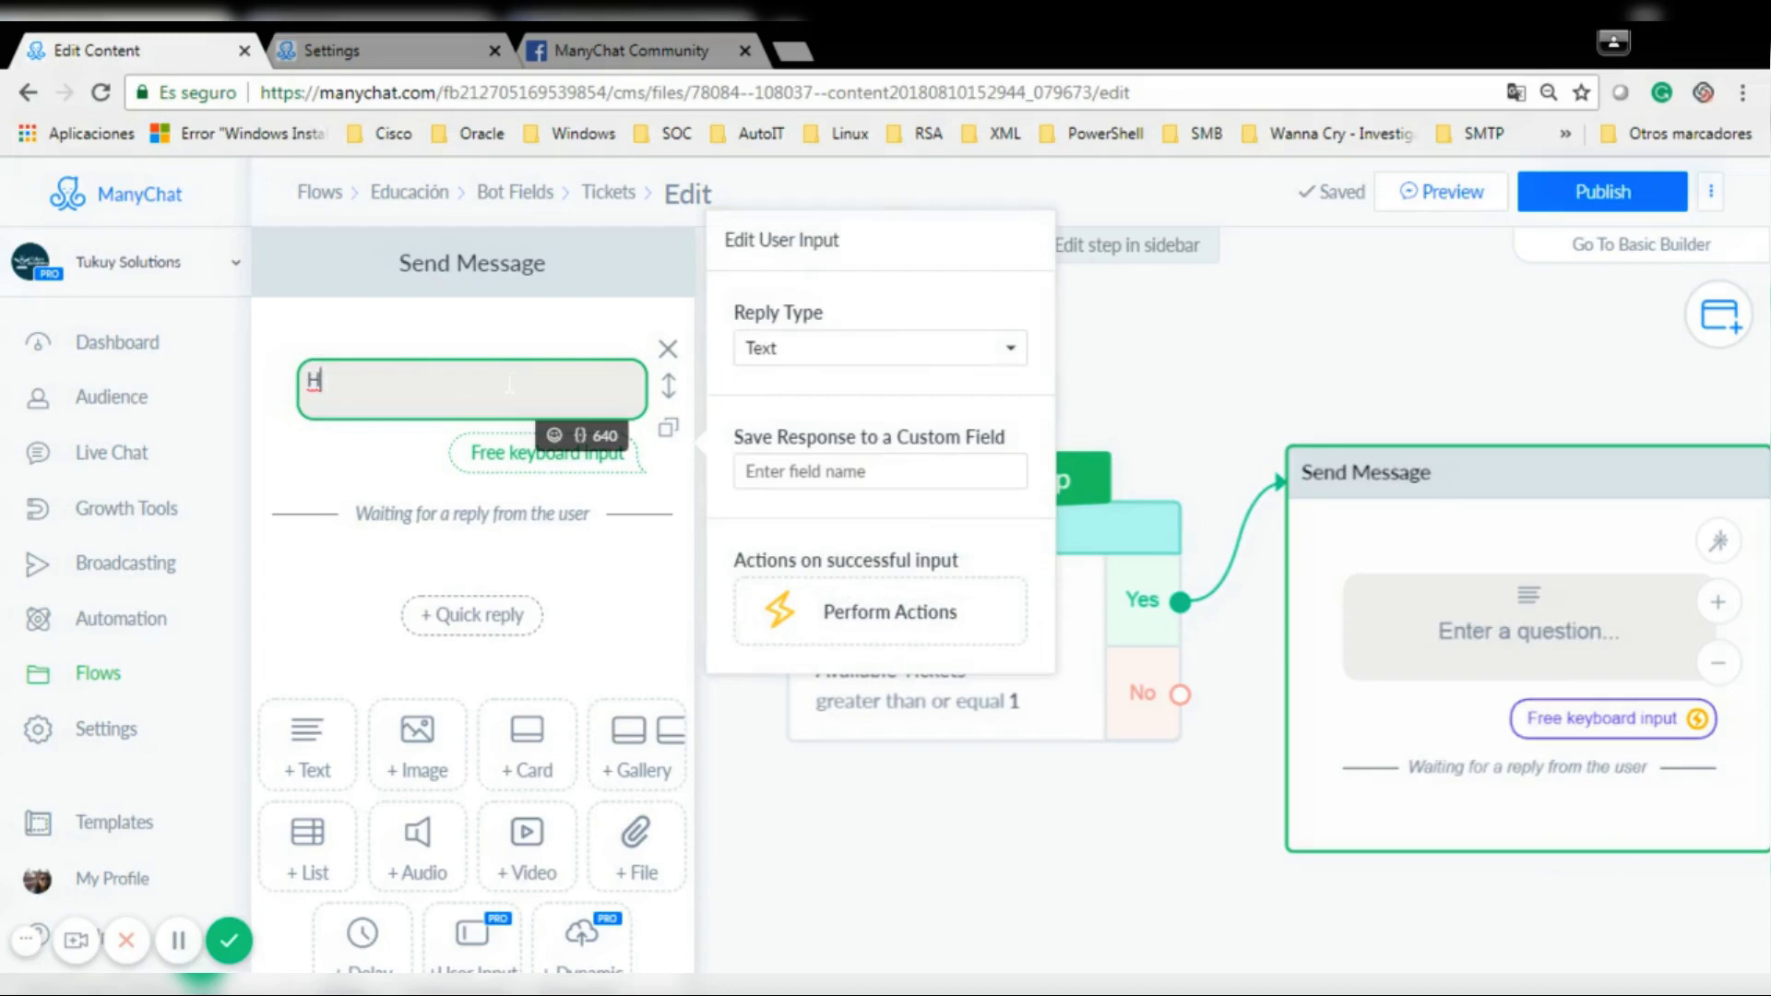
type("ow many tickets do you want to buy?")
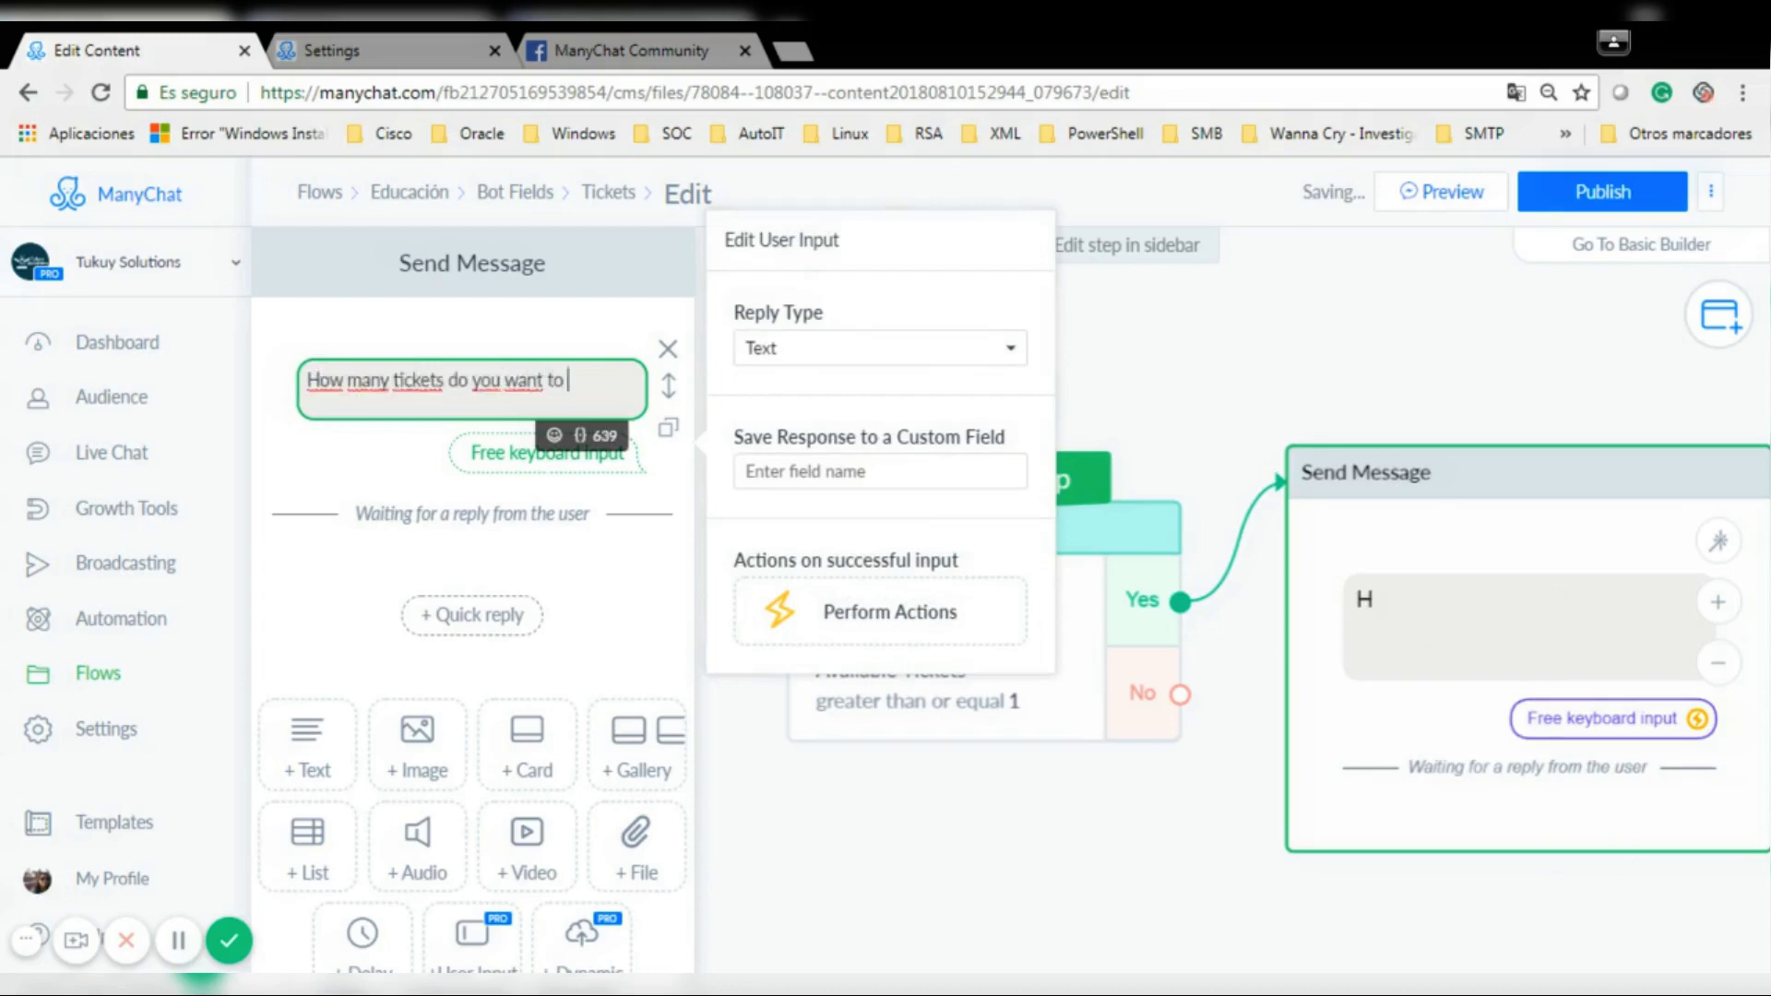
Set the question's reply type to Number and save the response to the "number of tickets" custom field.
left_click(849, 356)
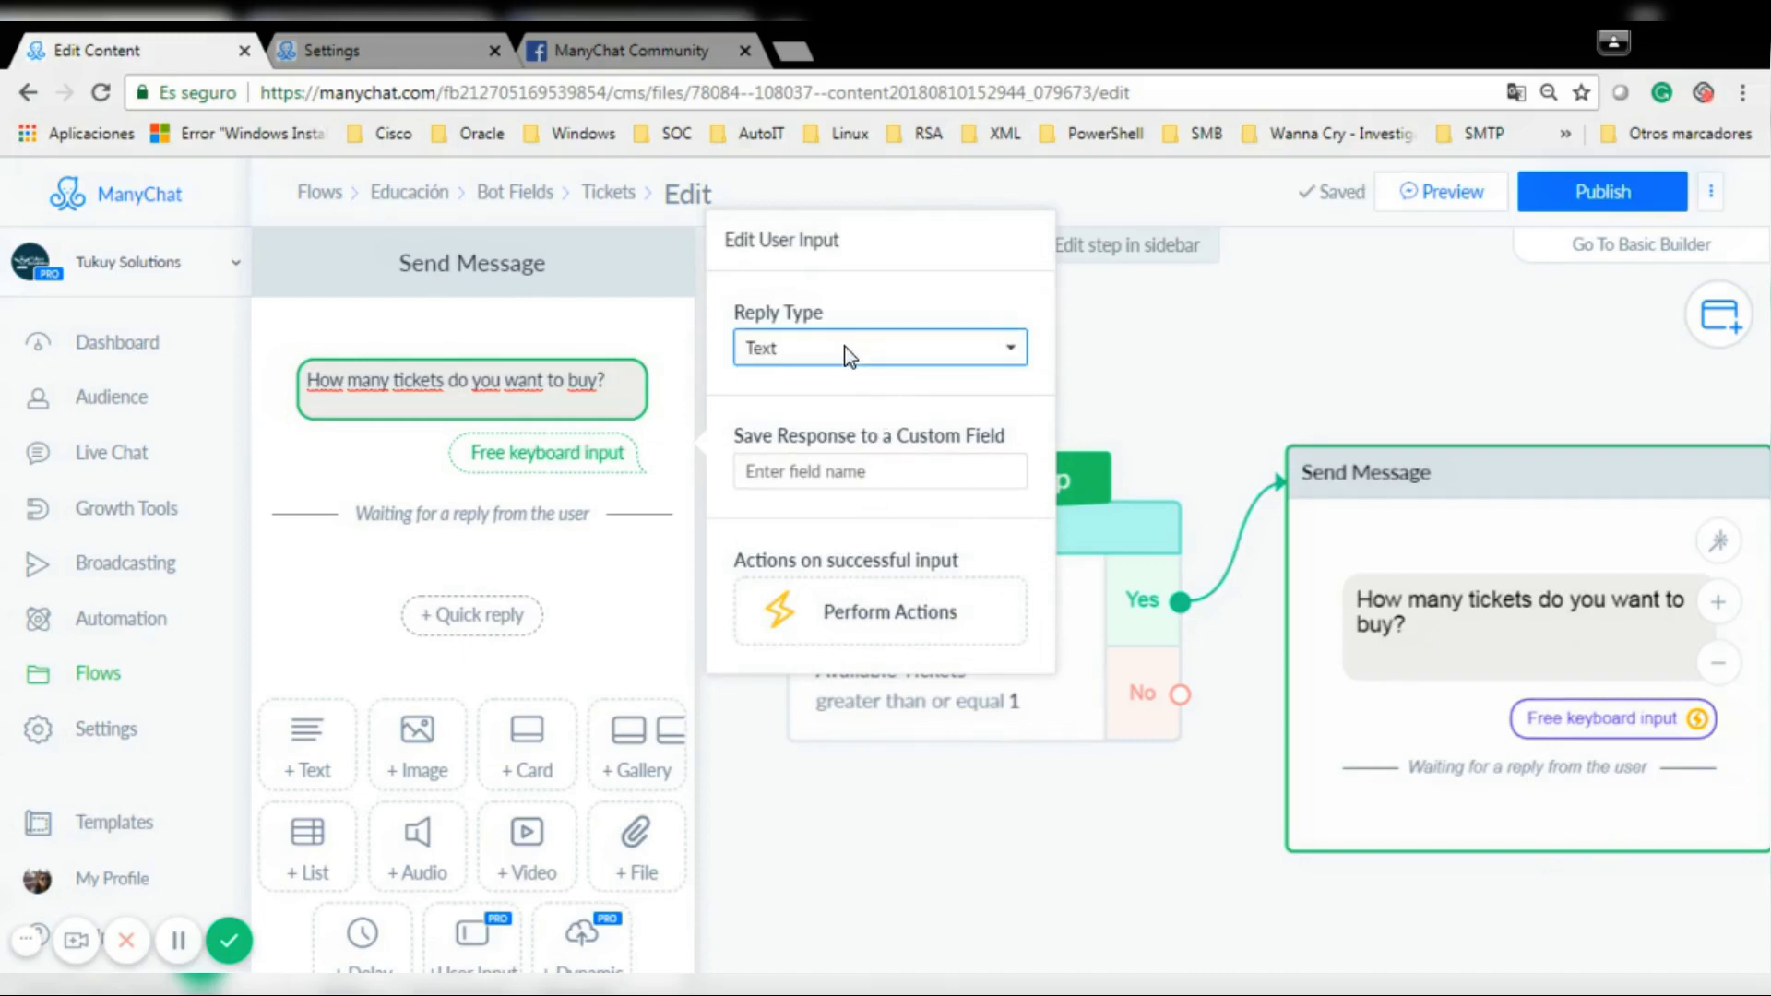
key("Down")
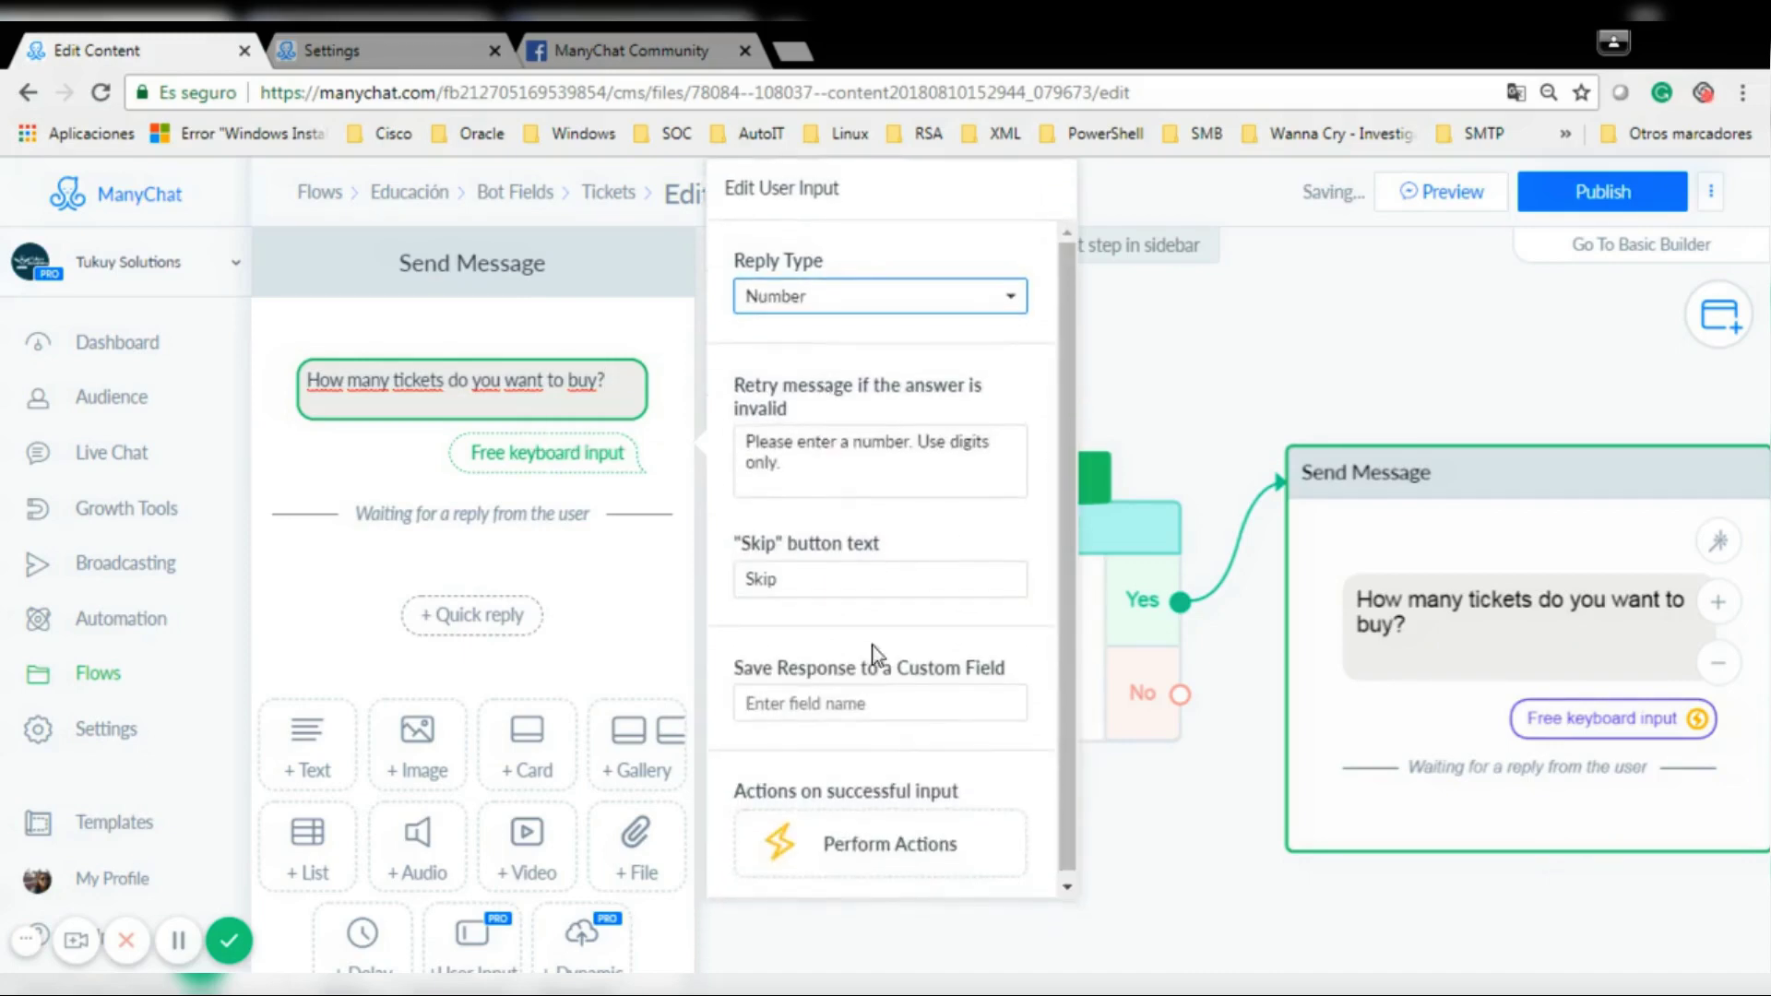
left_click(856, 701)
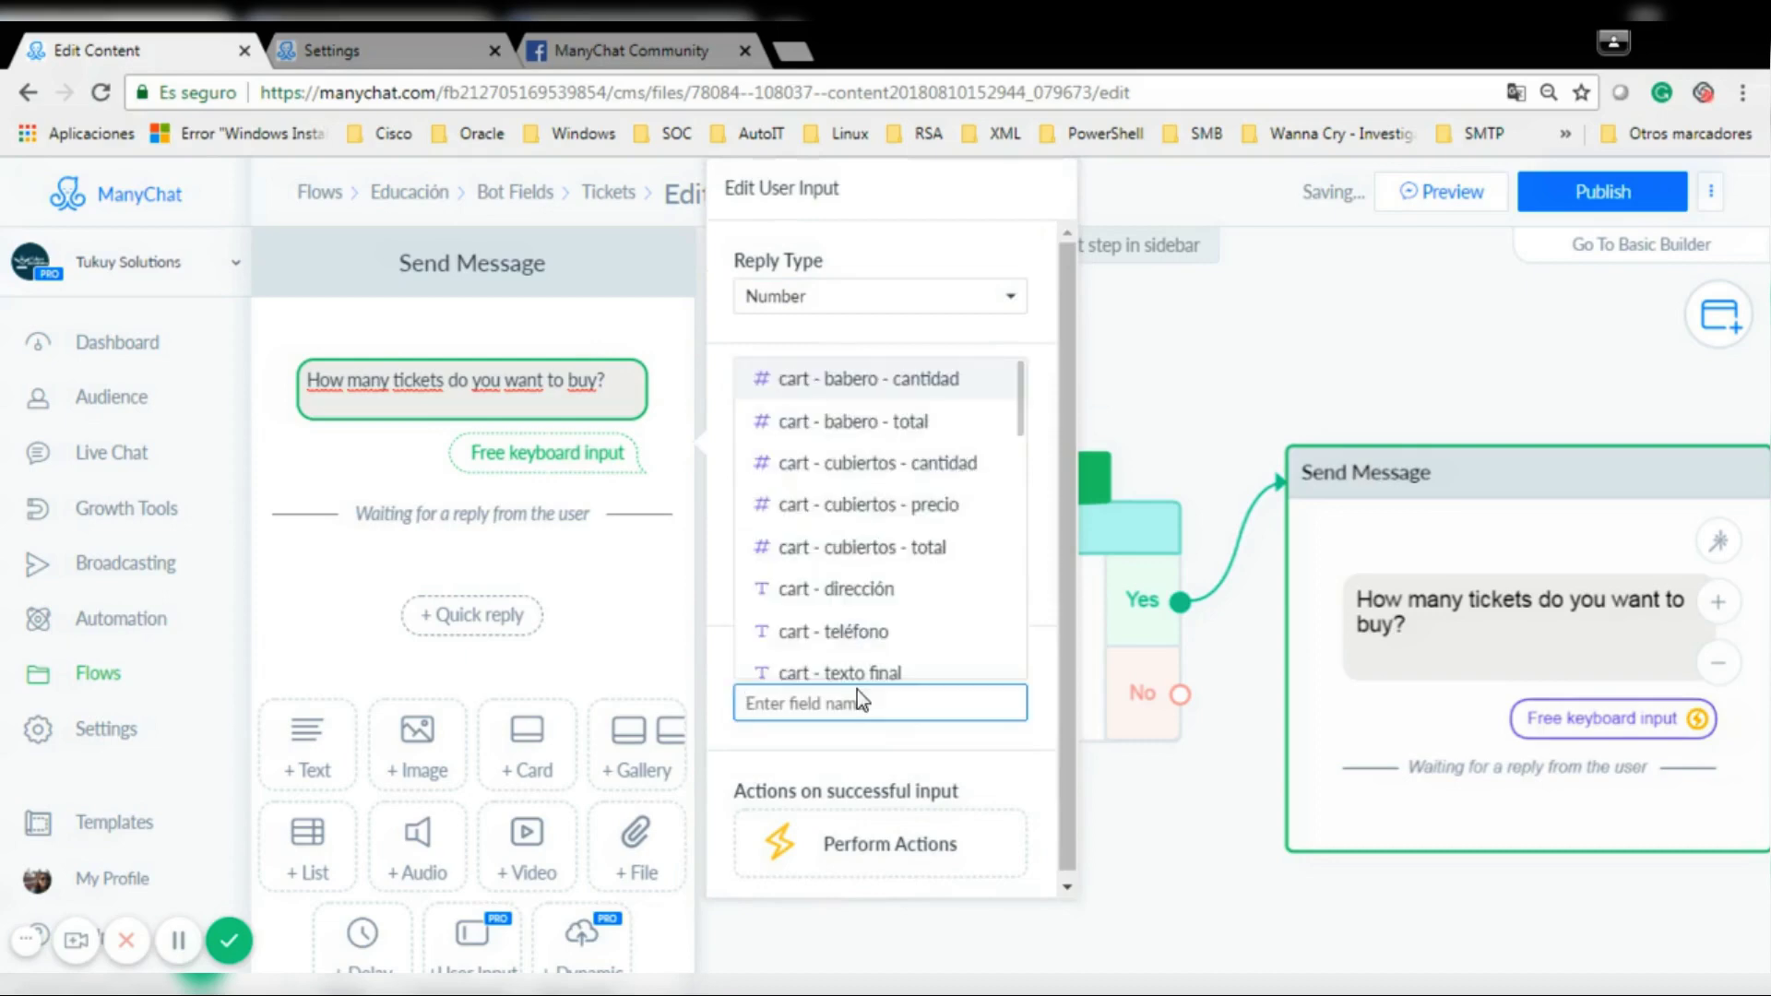
type("num")
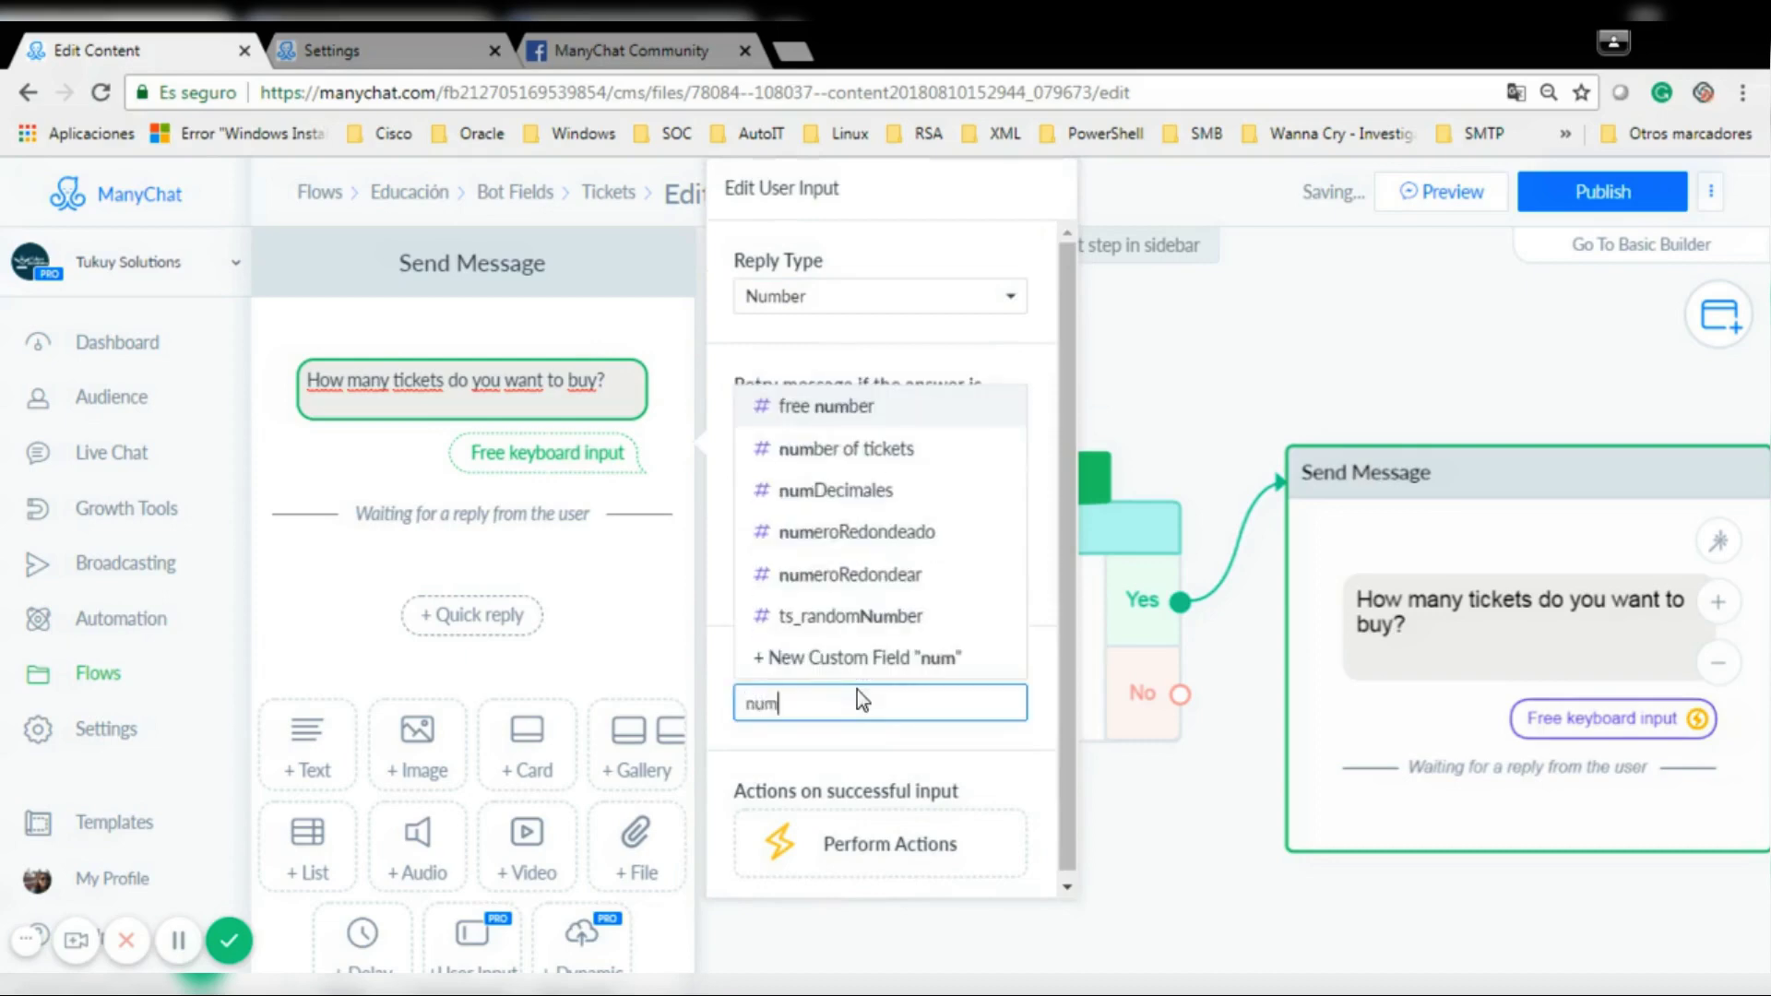
left_click(850, 448)
left_click(1204, 845)
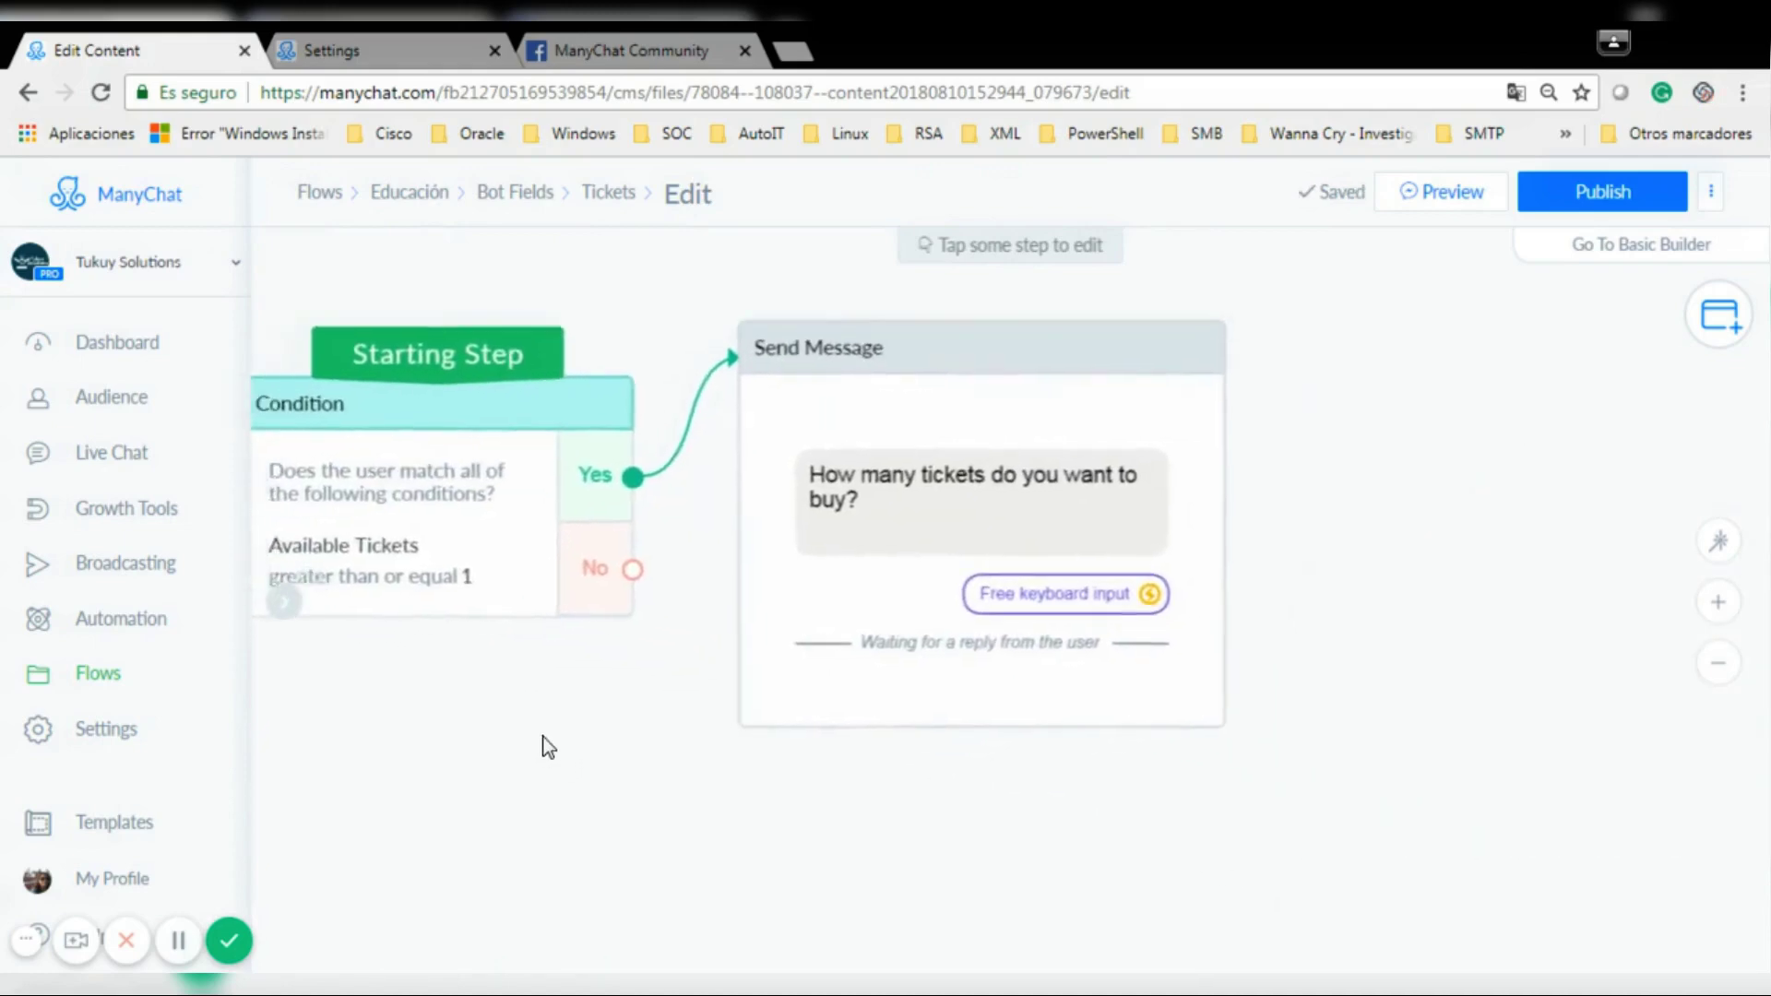
Link the condition's No branch to a new Send Message step reading "Sorry, but we don't have more tickets left.".
left_click_drag(542, 744, 640, 666)
left_click_drag(709, 511, 858, 843)
left_click(918, 586)
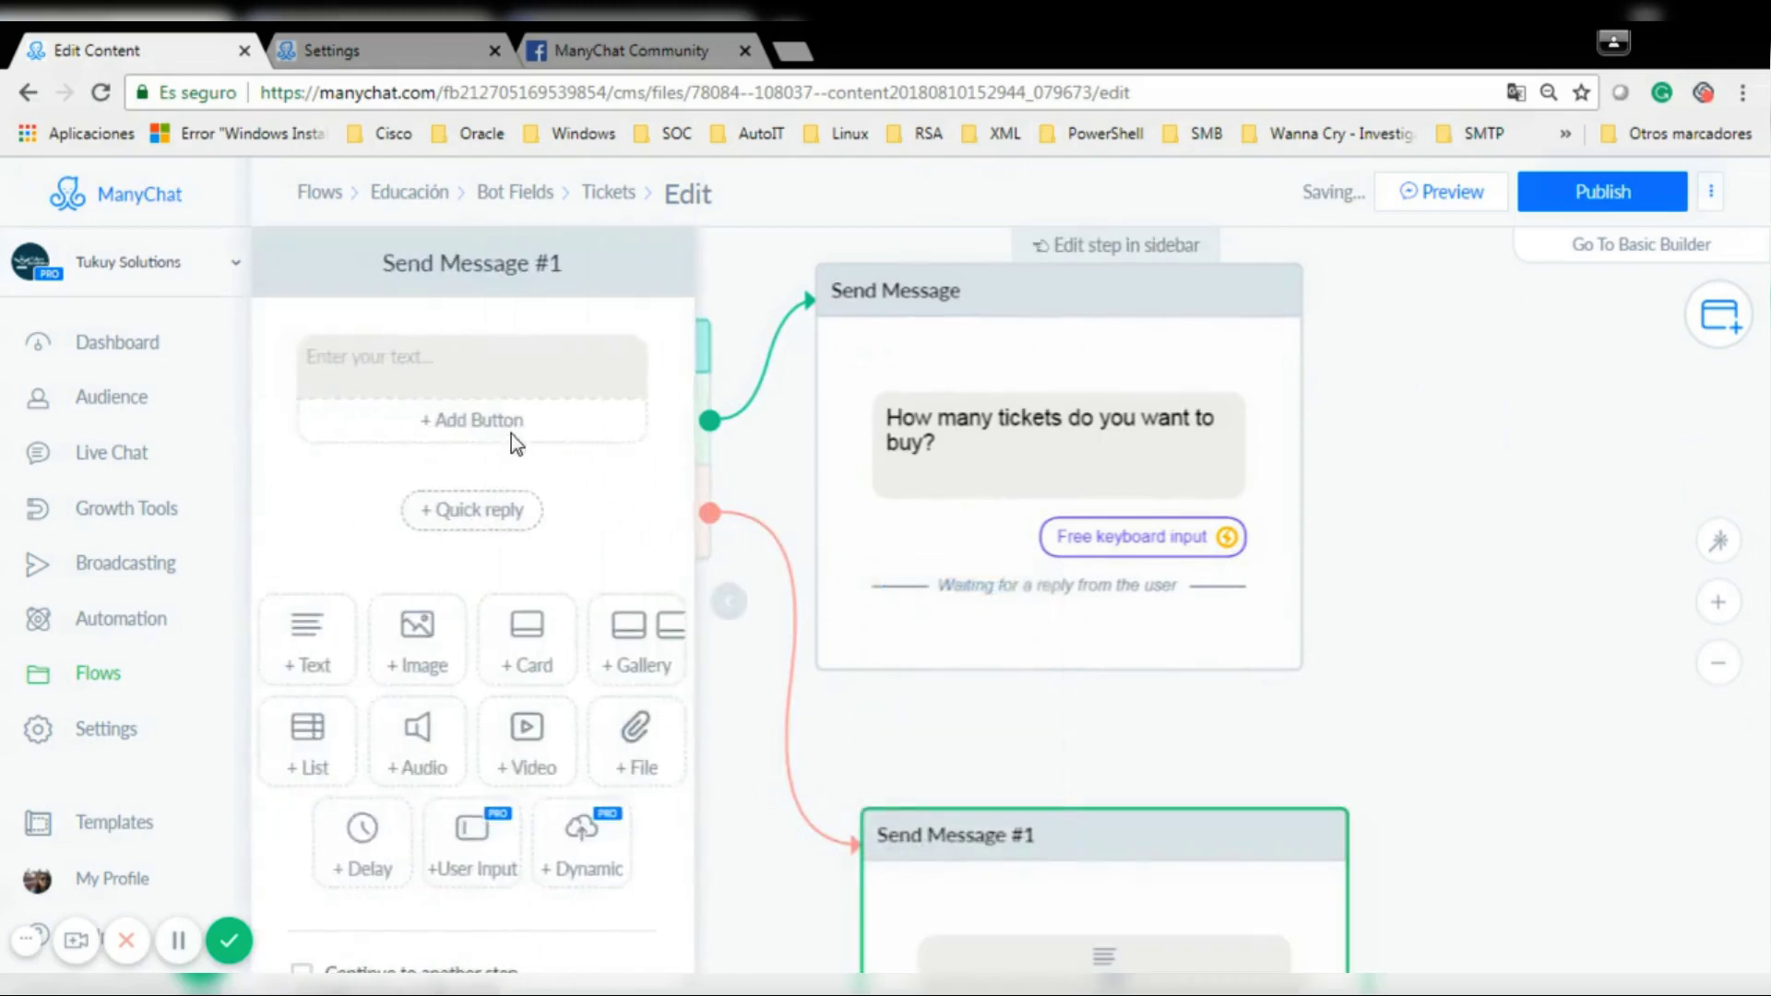
type("Sorry, bu")
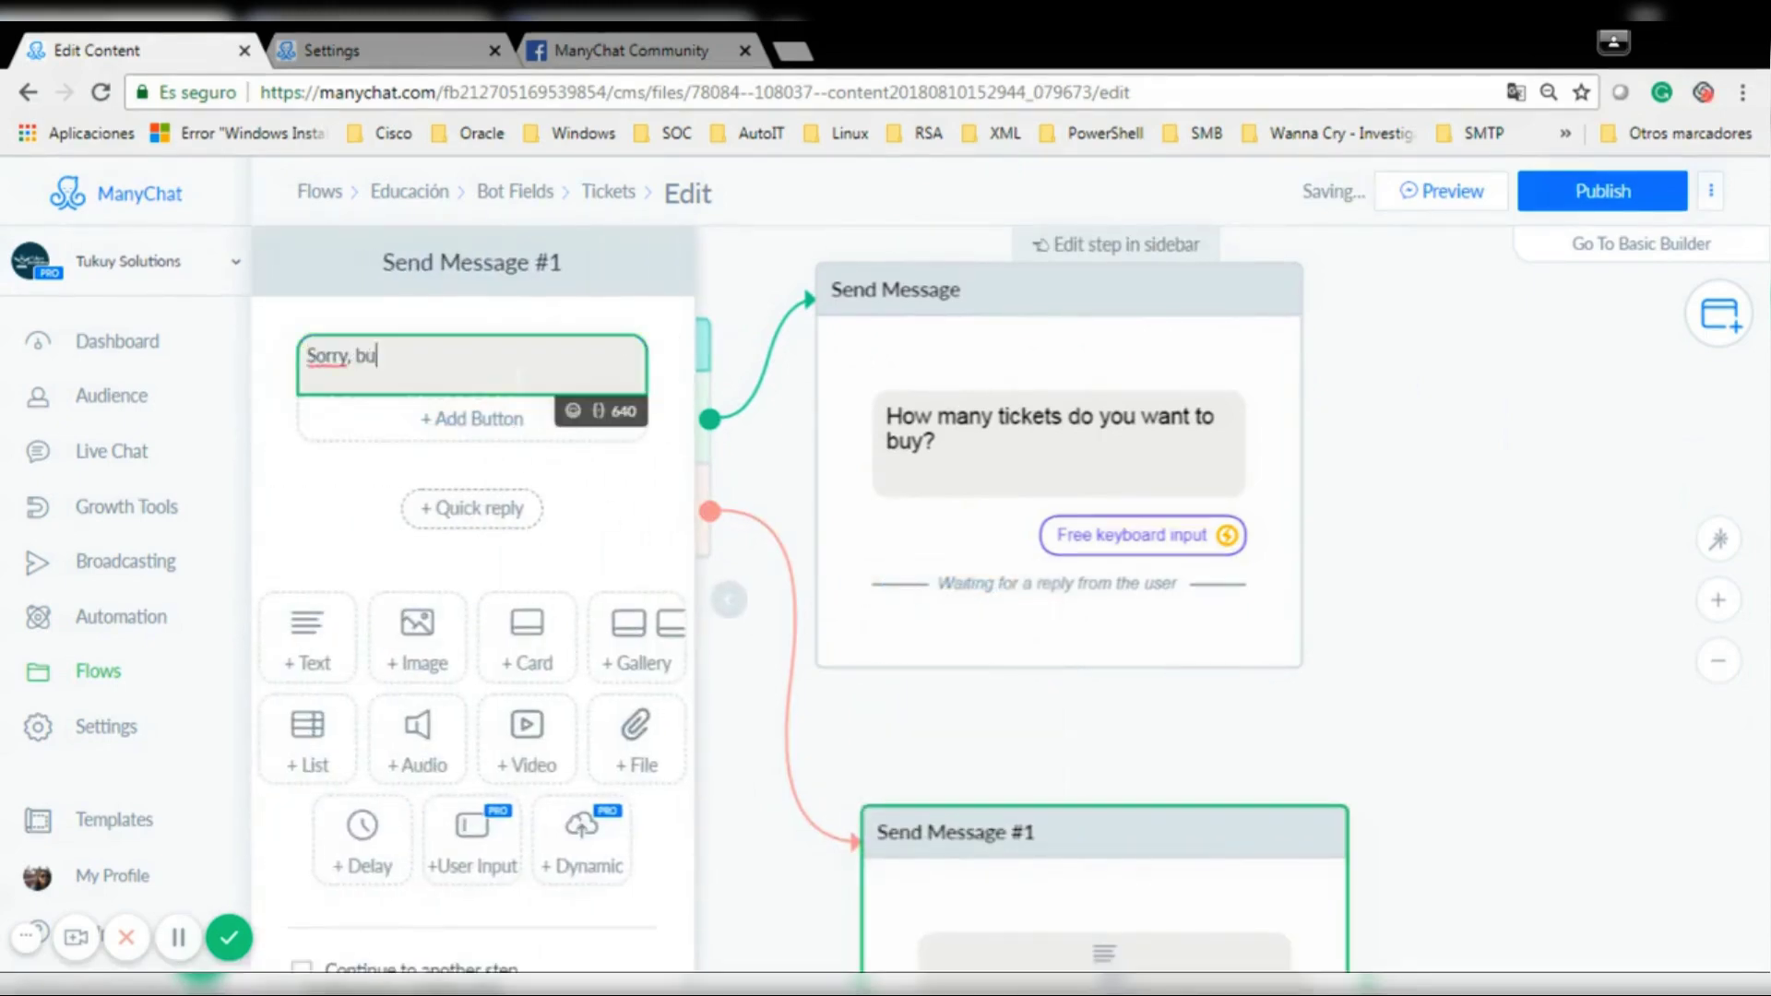
type("t we don't have more tick")
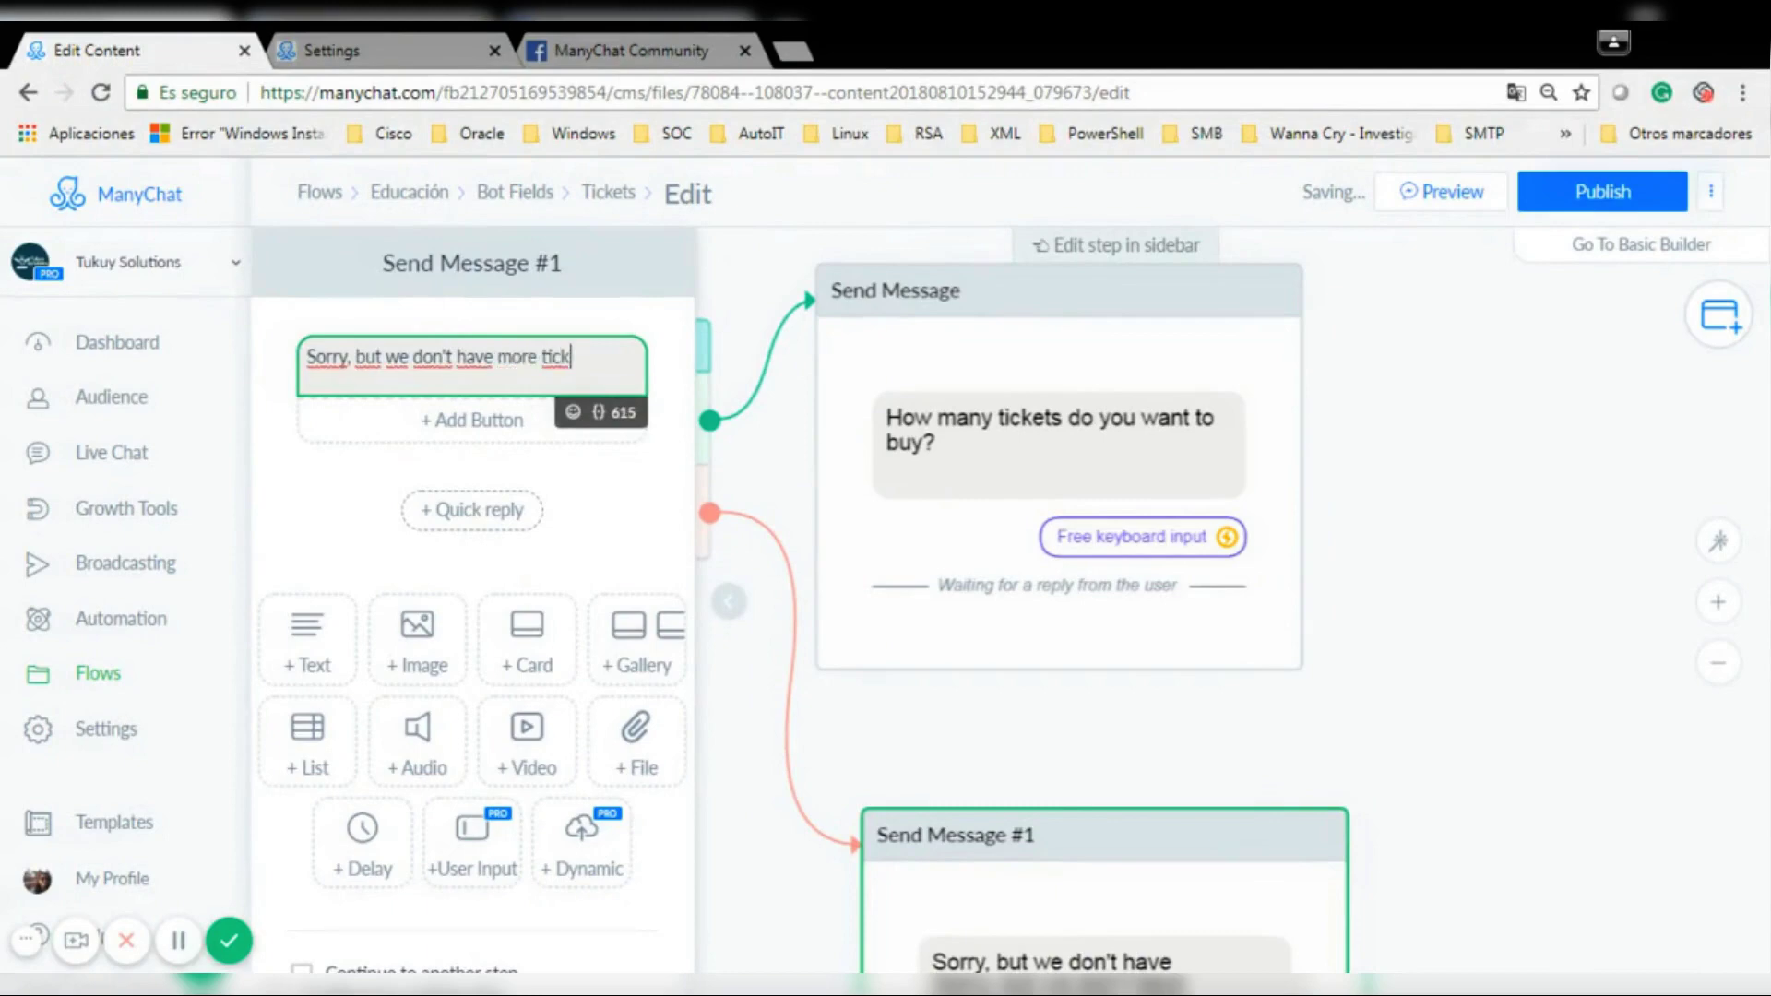
type("ets")
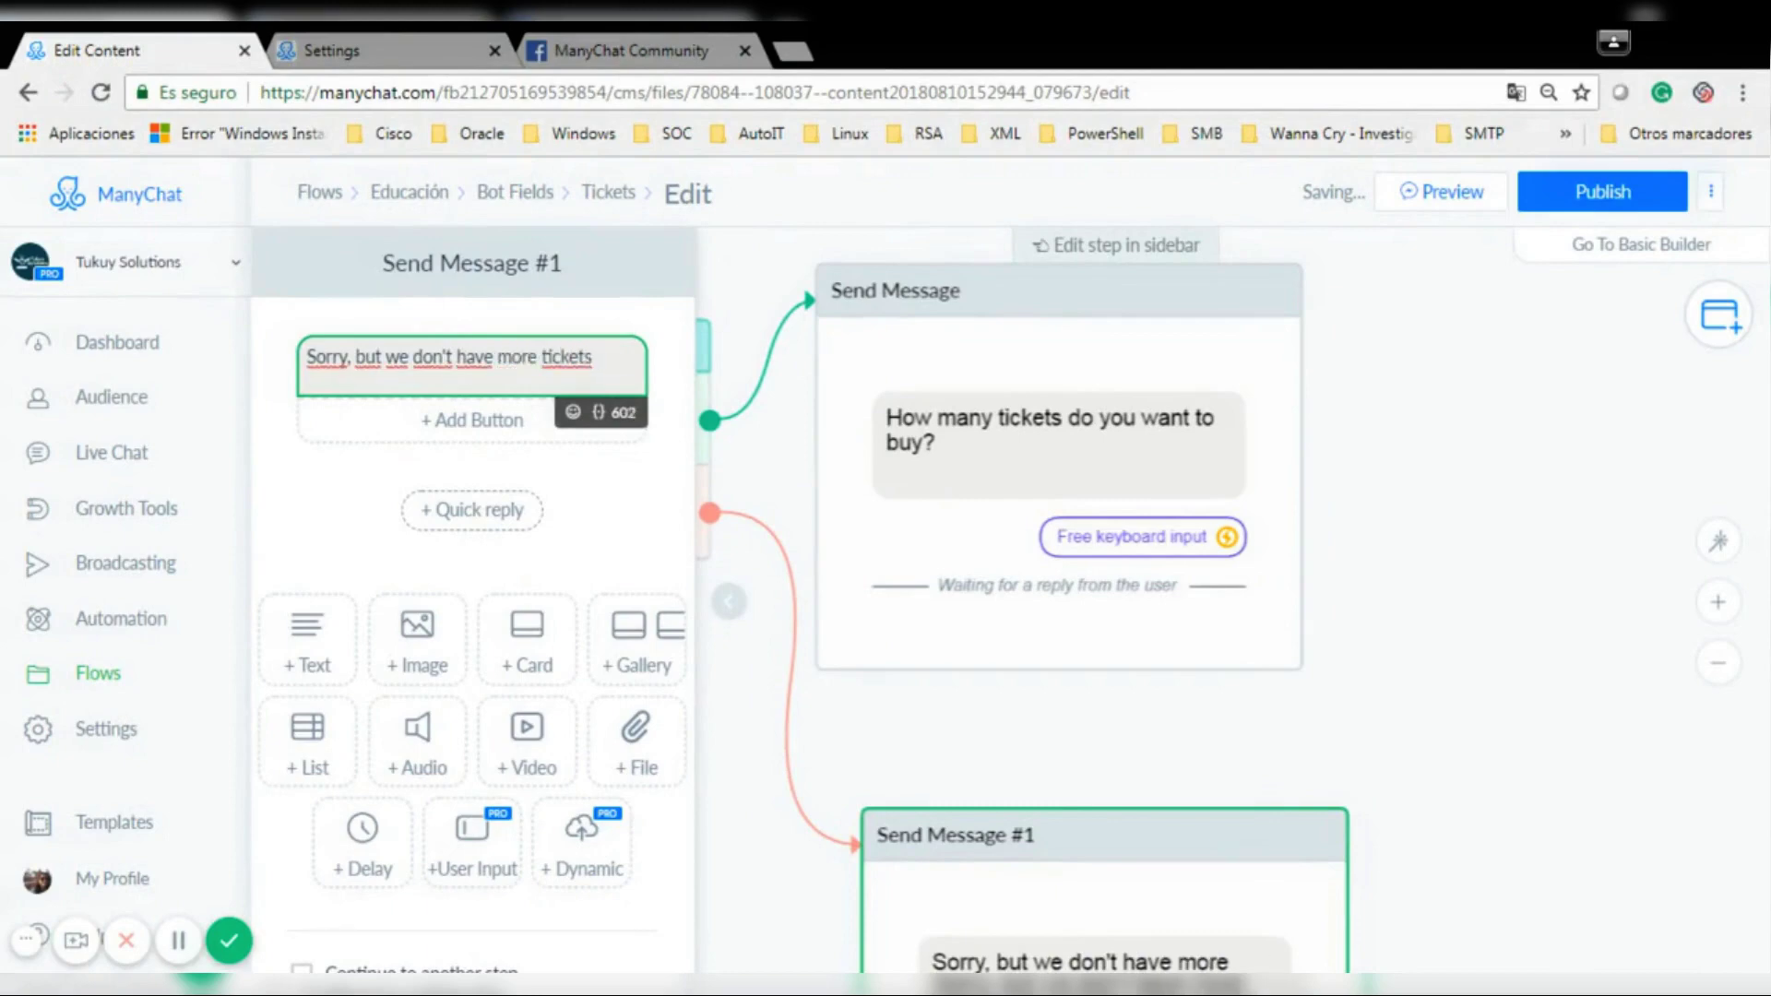
key("BackSpace")
key("BackSpace")
key("BackSpace")
key("BackSpace")
key("BackSpace")
key("BackSpace")
key("BackSpace")
key("BackSpace")
key("BackSpace")
key("BackSpace")
key("BackSpace")
key("BackSpace")
key("BackSpace")
key("BackSpace")
key("BackSpace")
key("BackSpace")
key("BackSpace")
key("BackSpace")
type("more tickets left.")
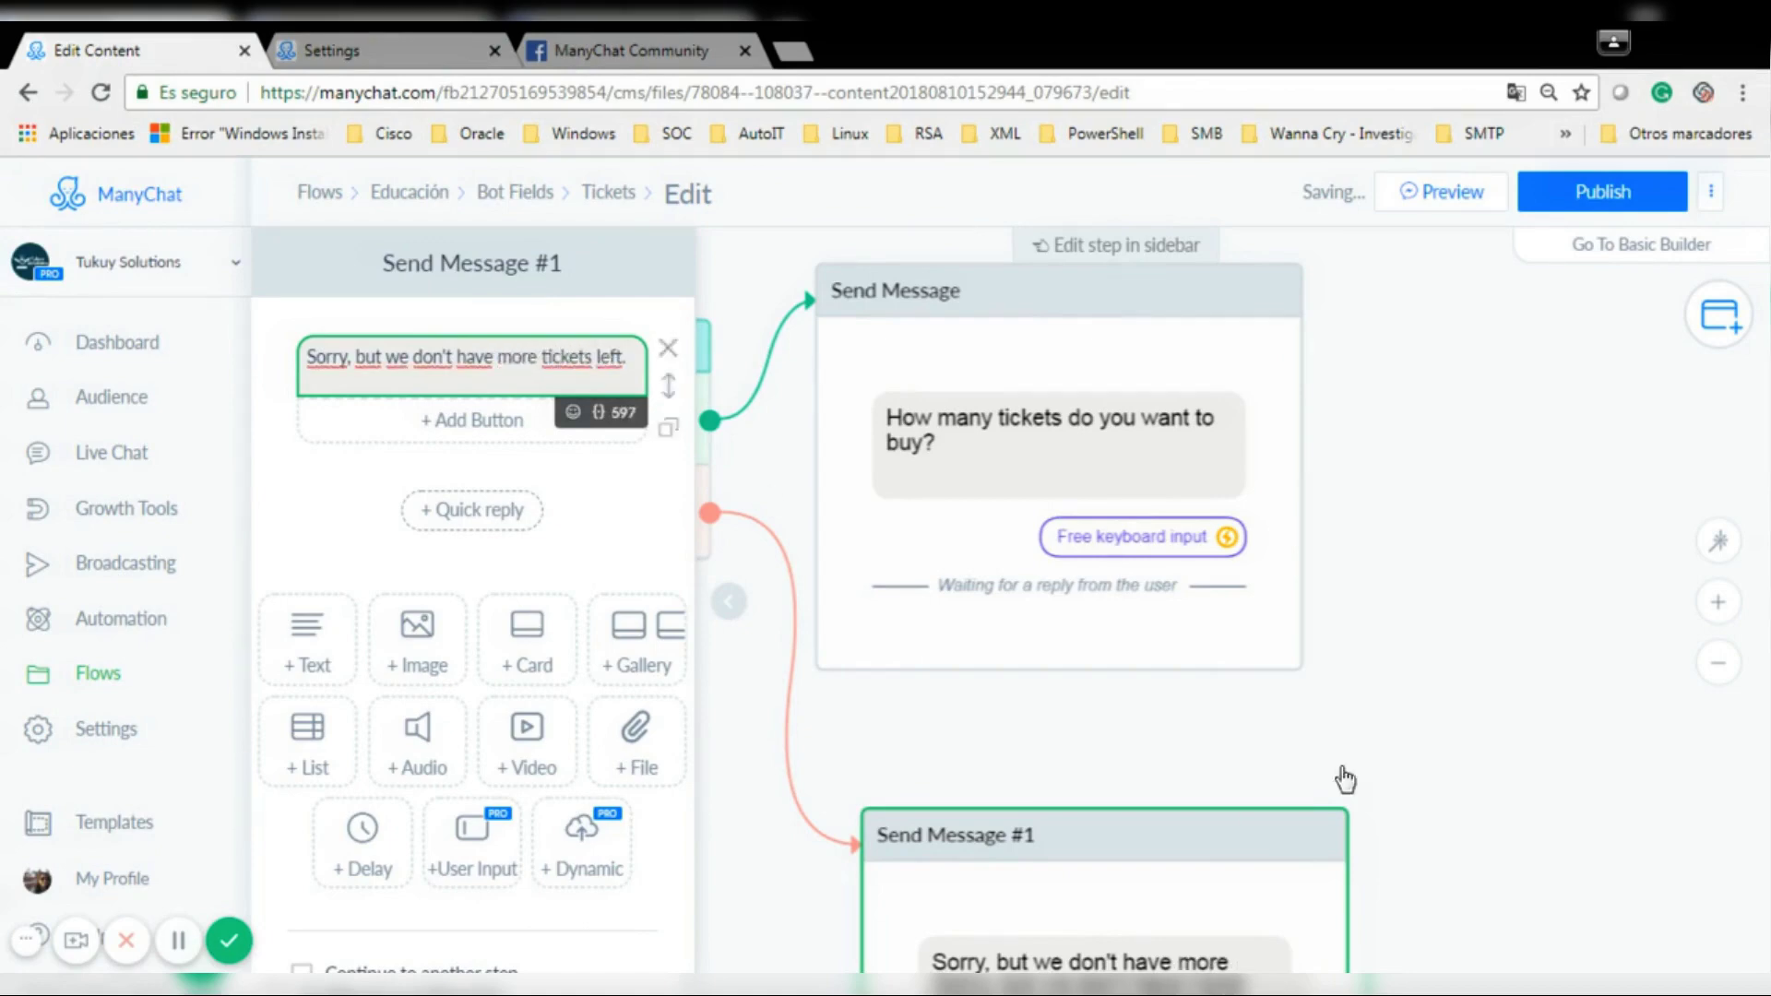
left_click(1330, 754)
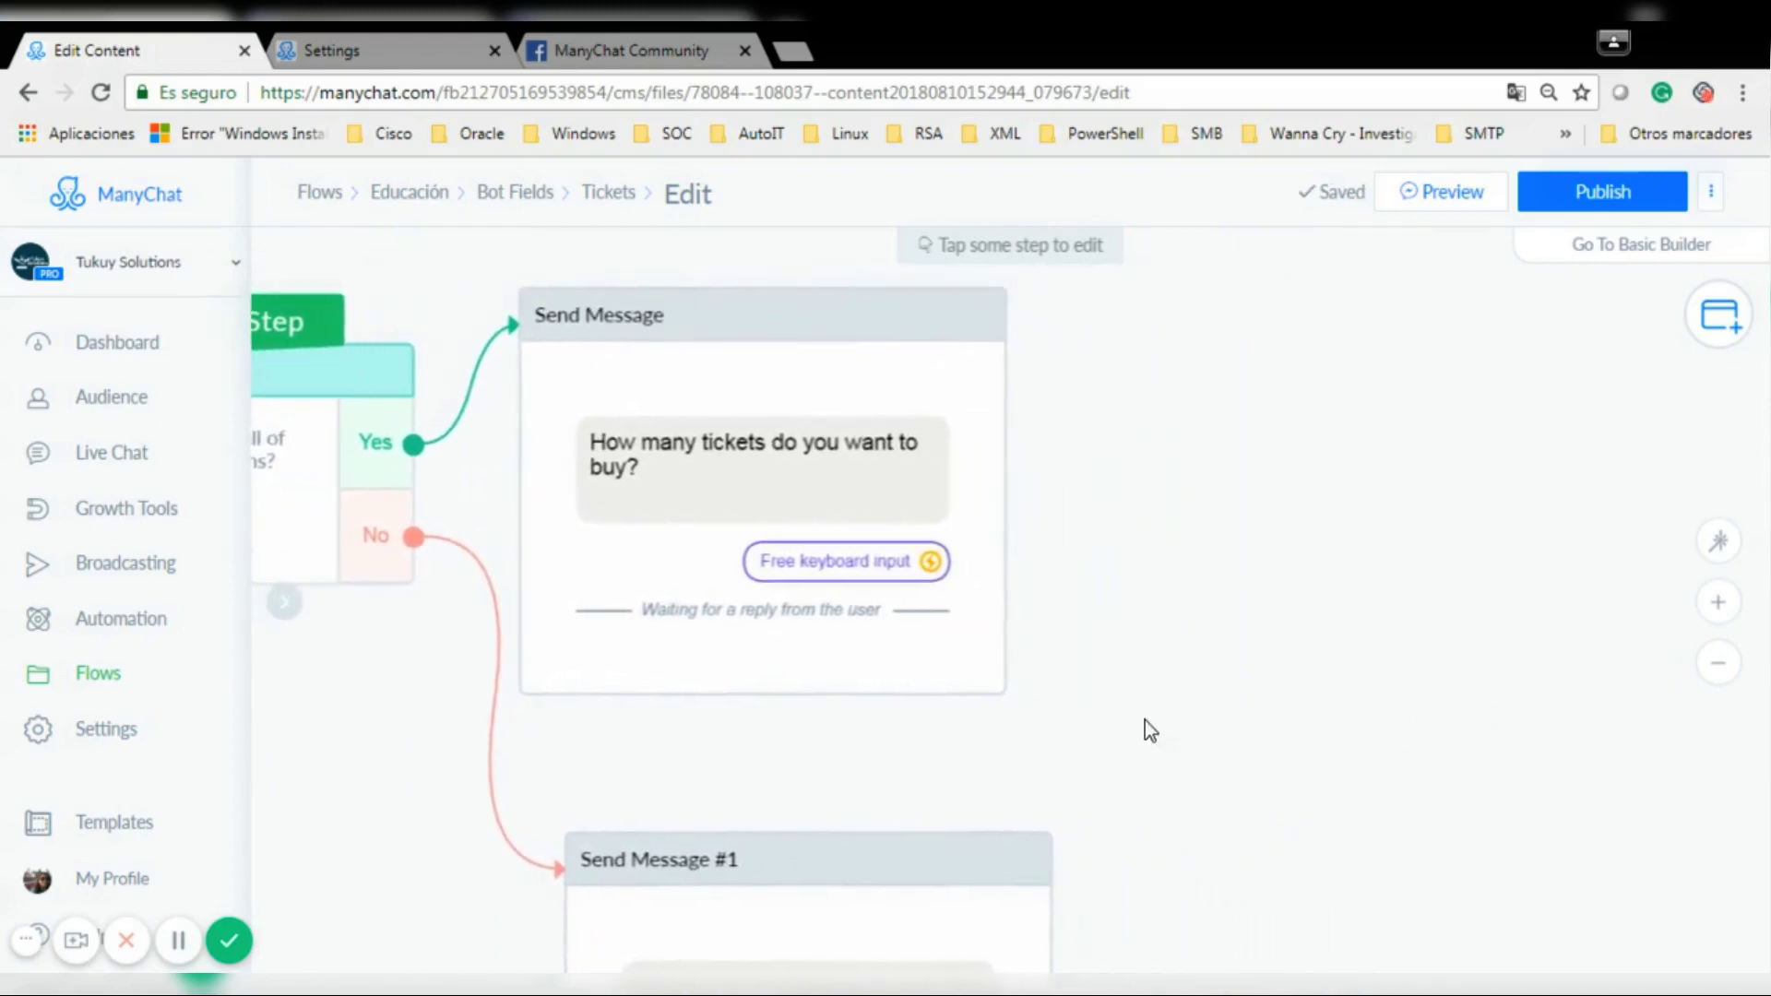
Make the ticket question message continue automatically to another step and link it to a new Condition step.
left_click(772, 629)
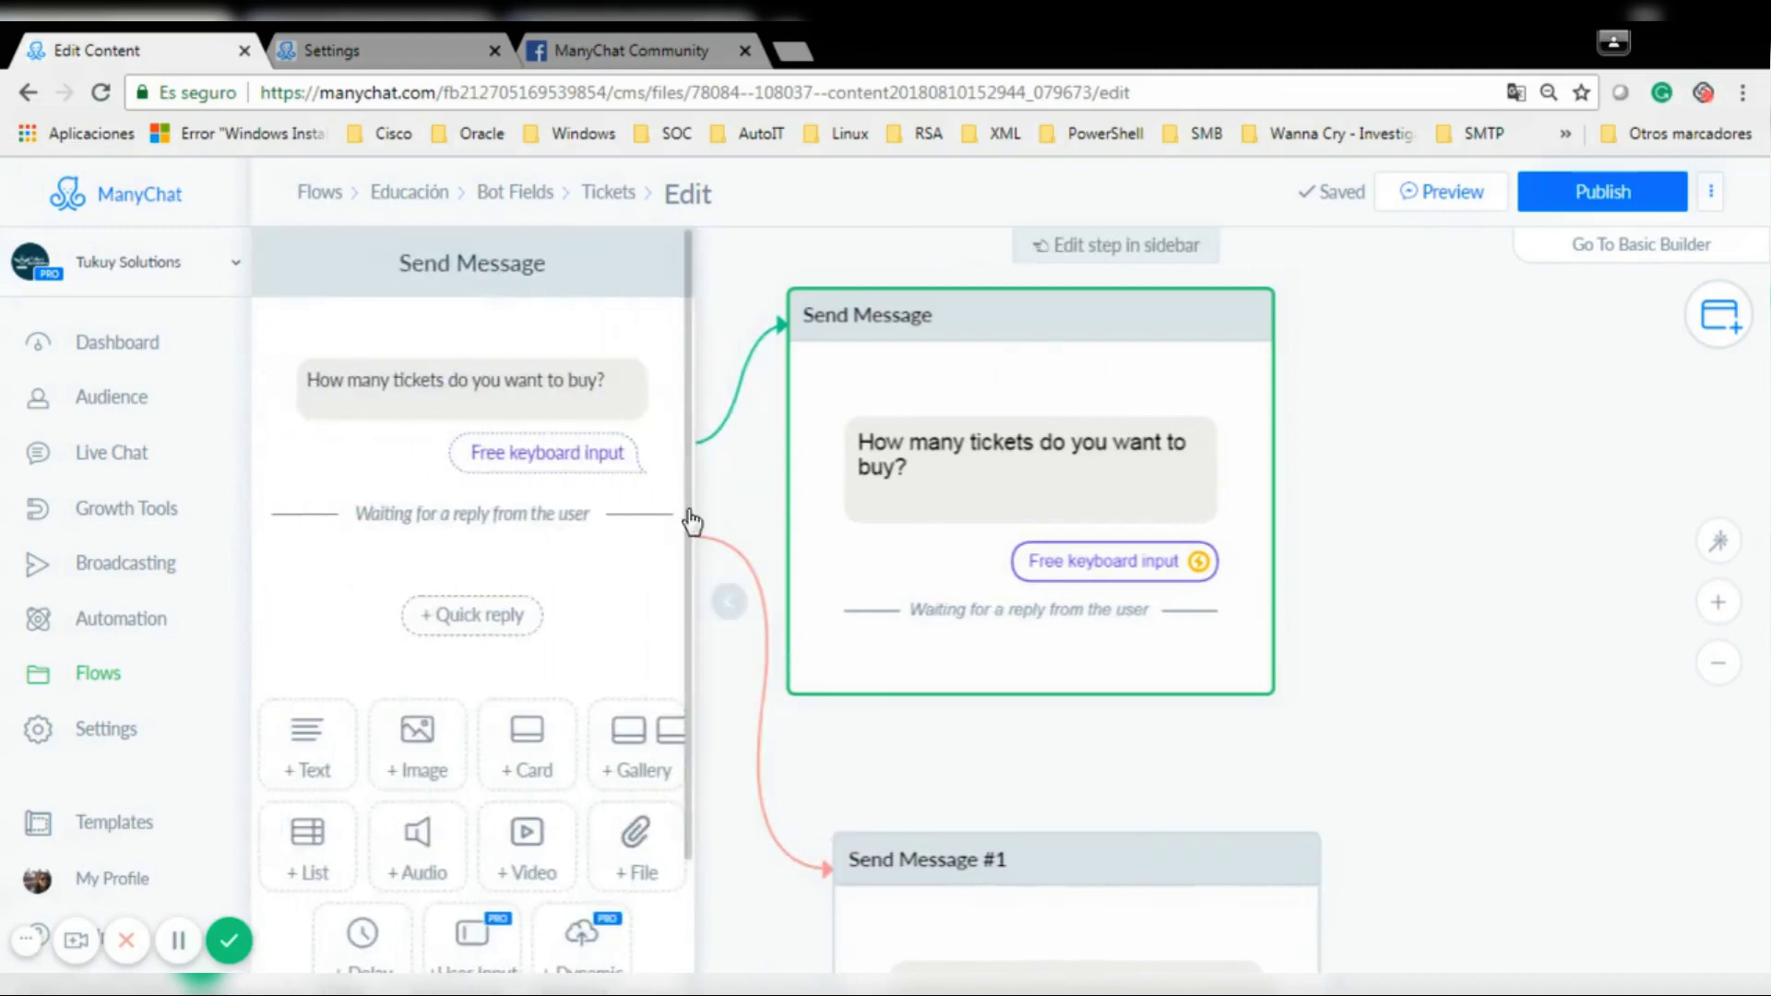
scroll(664, 518, "down", 2)
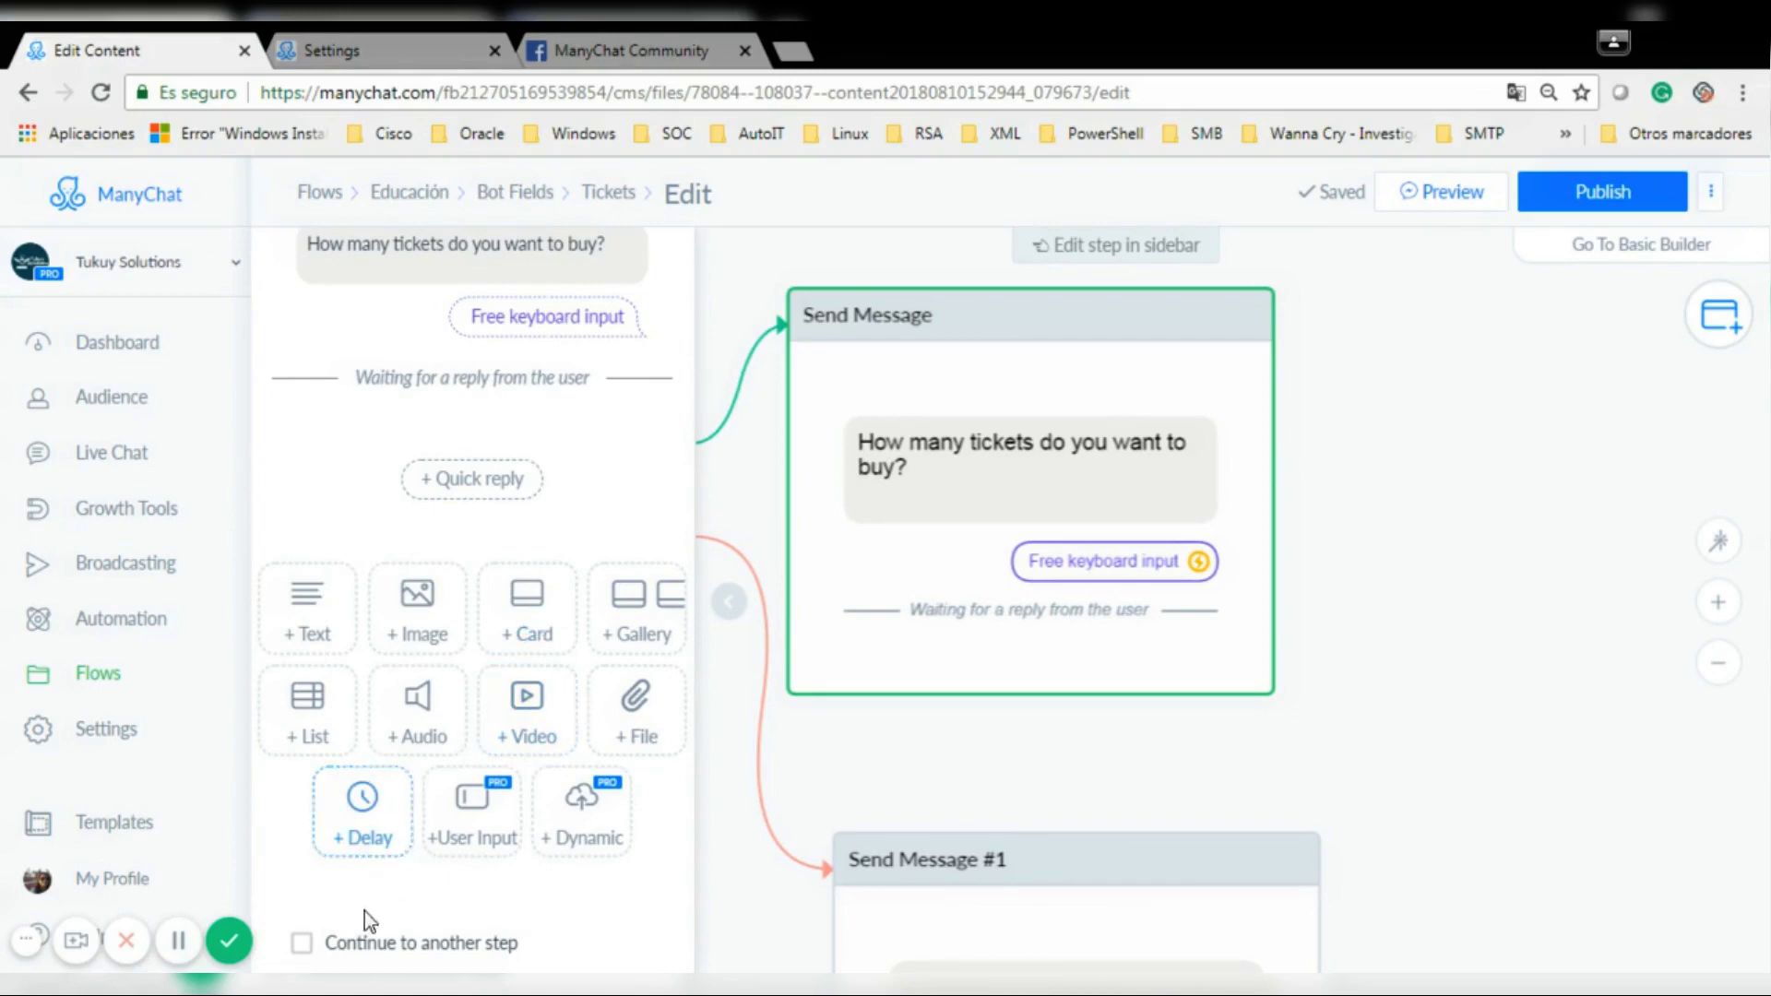
left_click(340, 955)
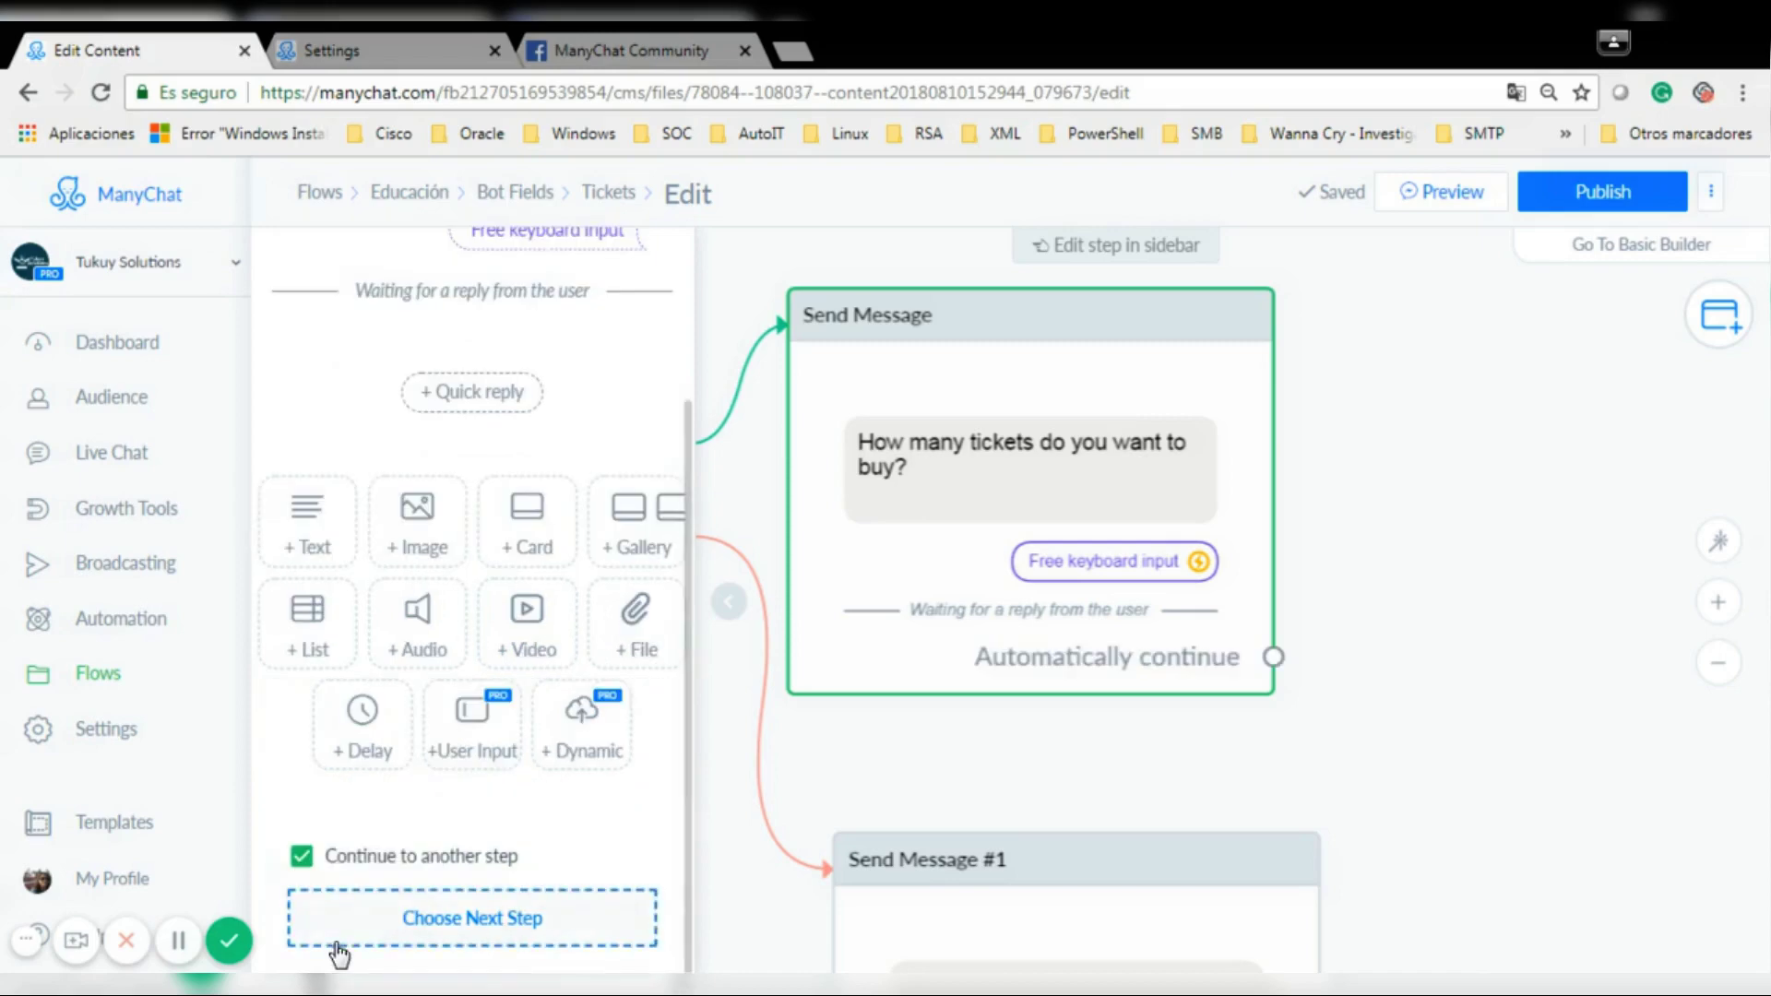
left_click(1325, 710)
left_click_drag(1274, 657, 1388, 406)
left_click(1466, 540)
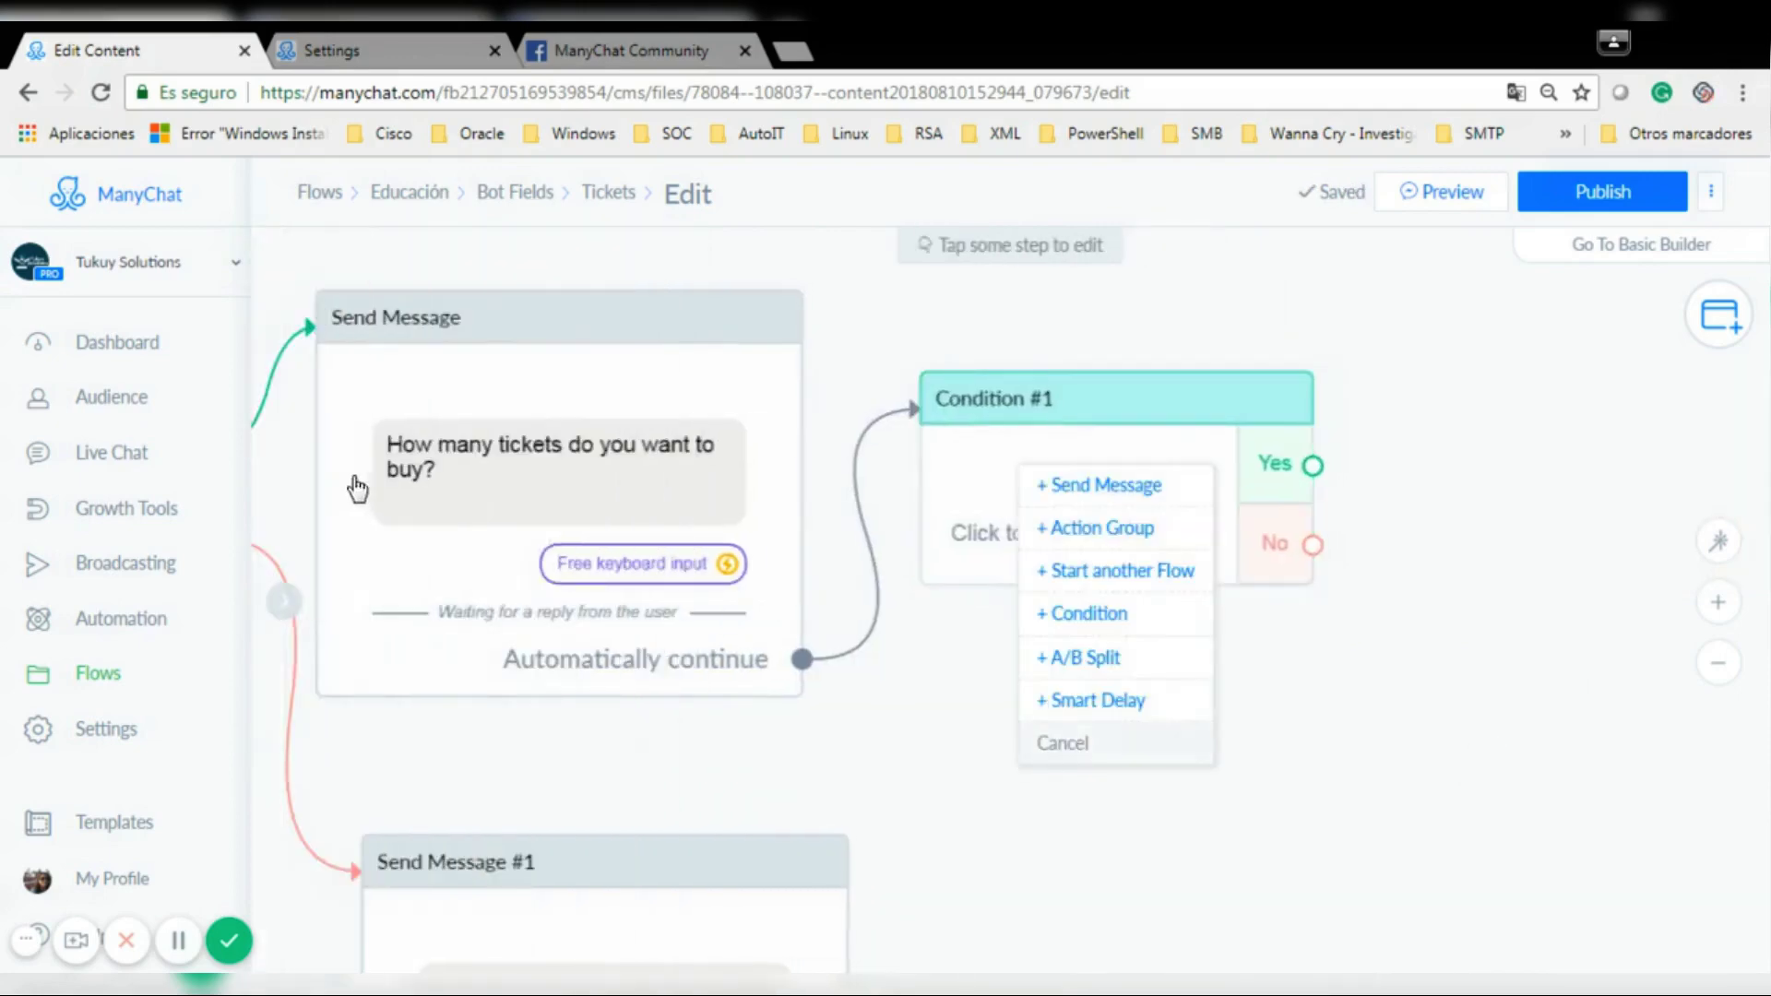
Add a condition based on the "number of tickets" custom user field to Condition #1.
left_click(960, 447)
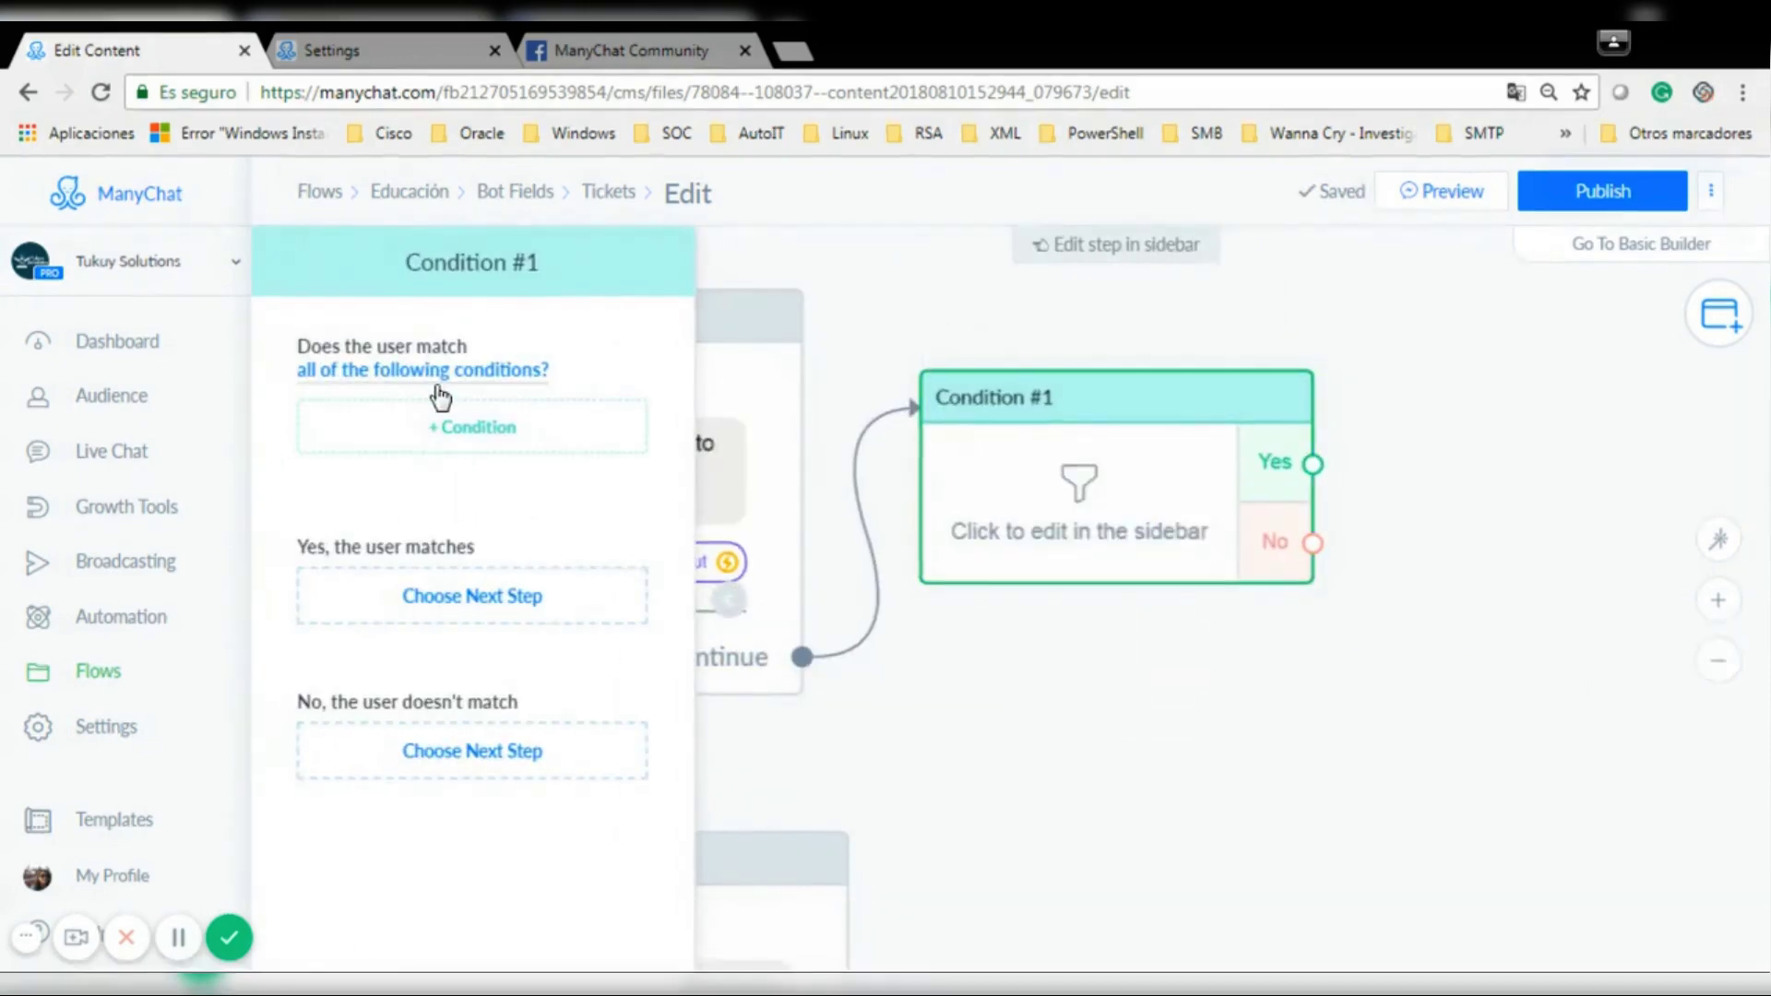
left_click(472, 432)
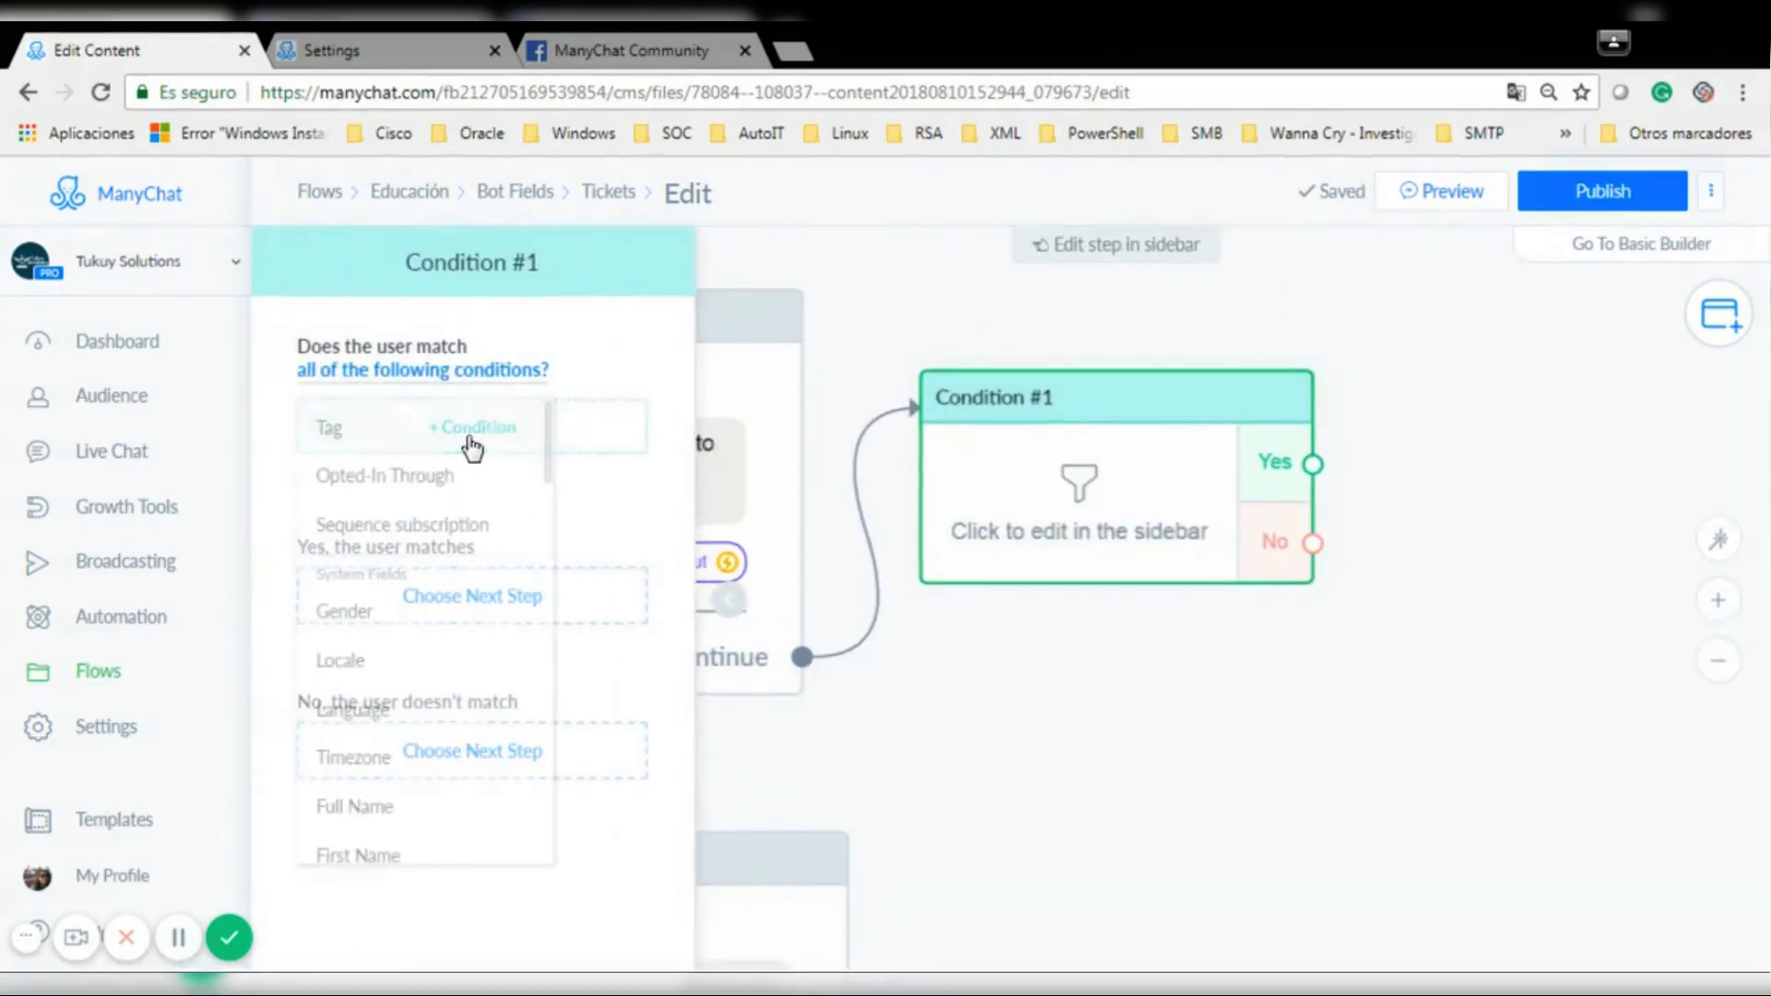
scroll(551, 443, "down", 12)
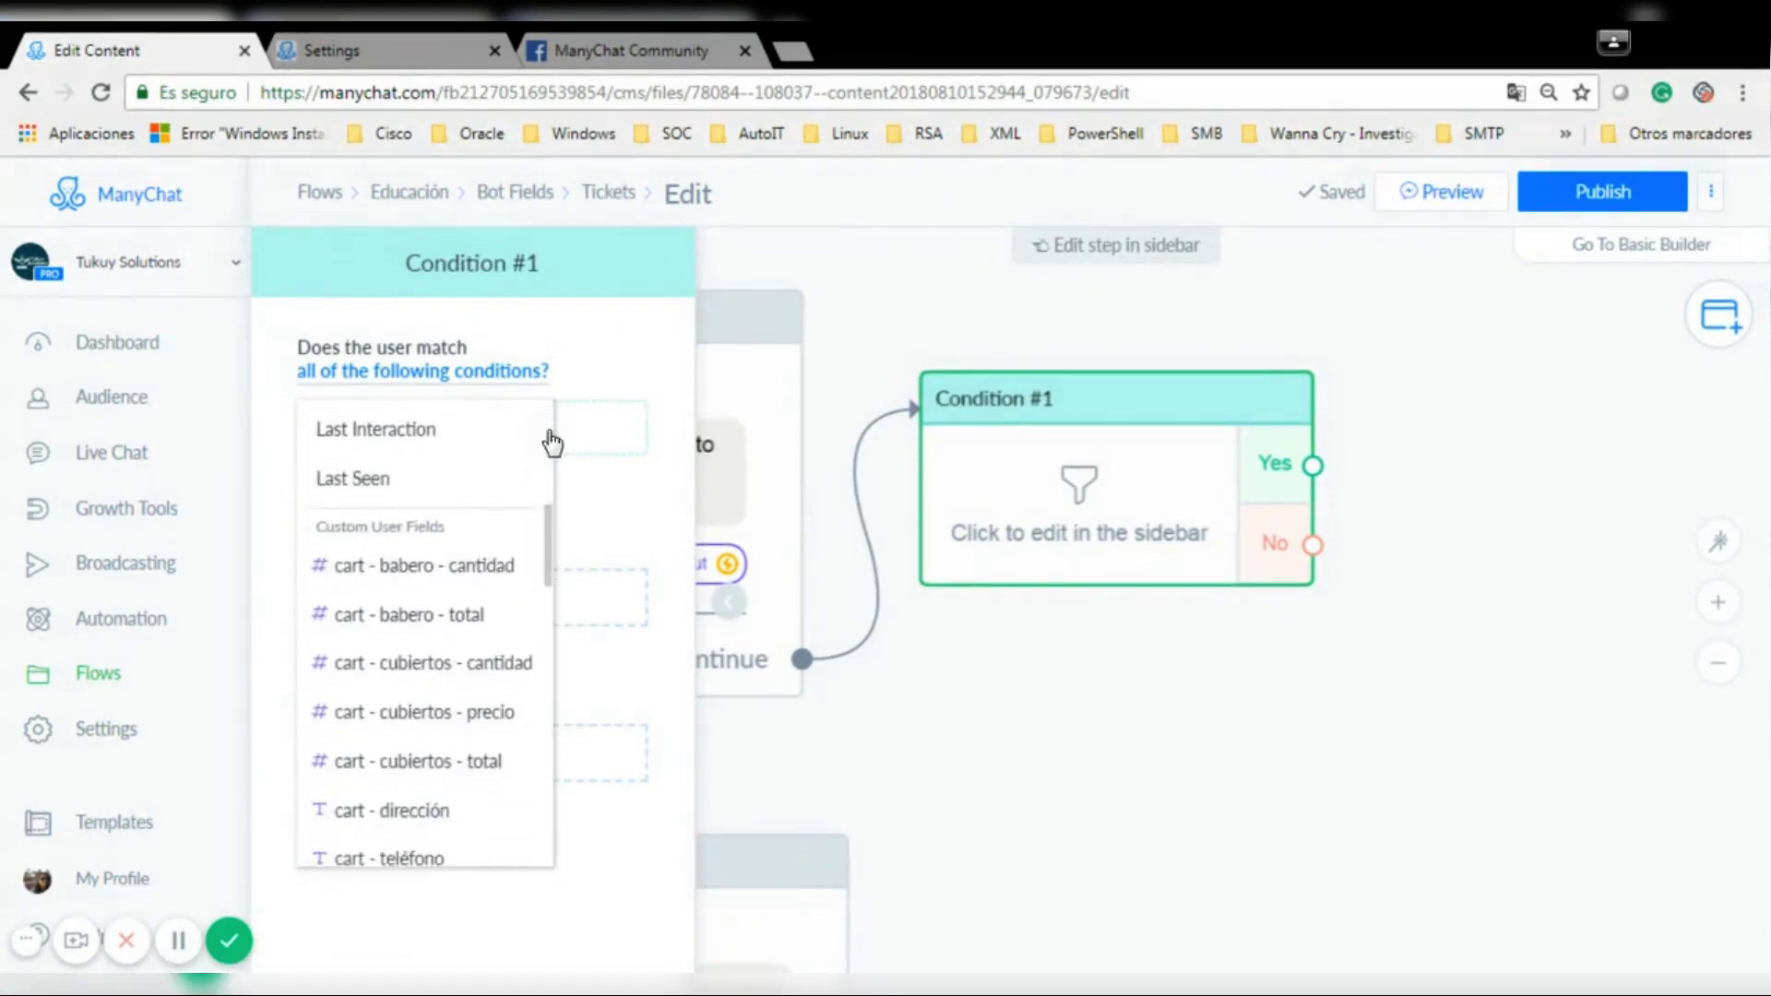
scroll(552, 442, "down", 2)
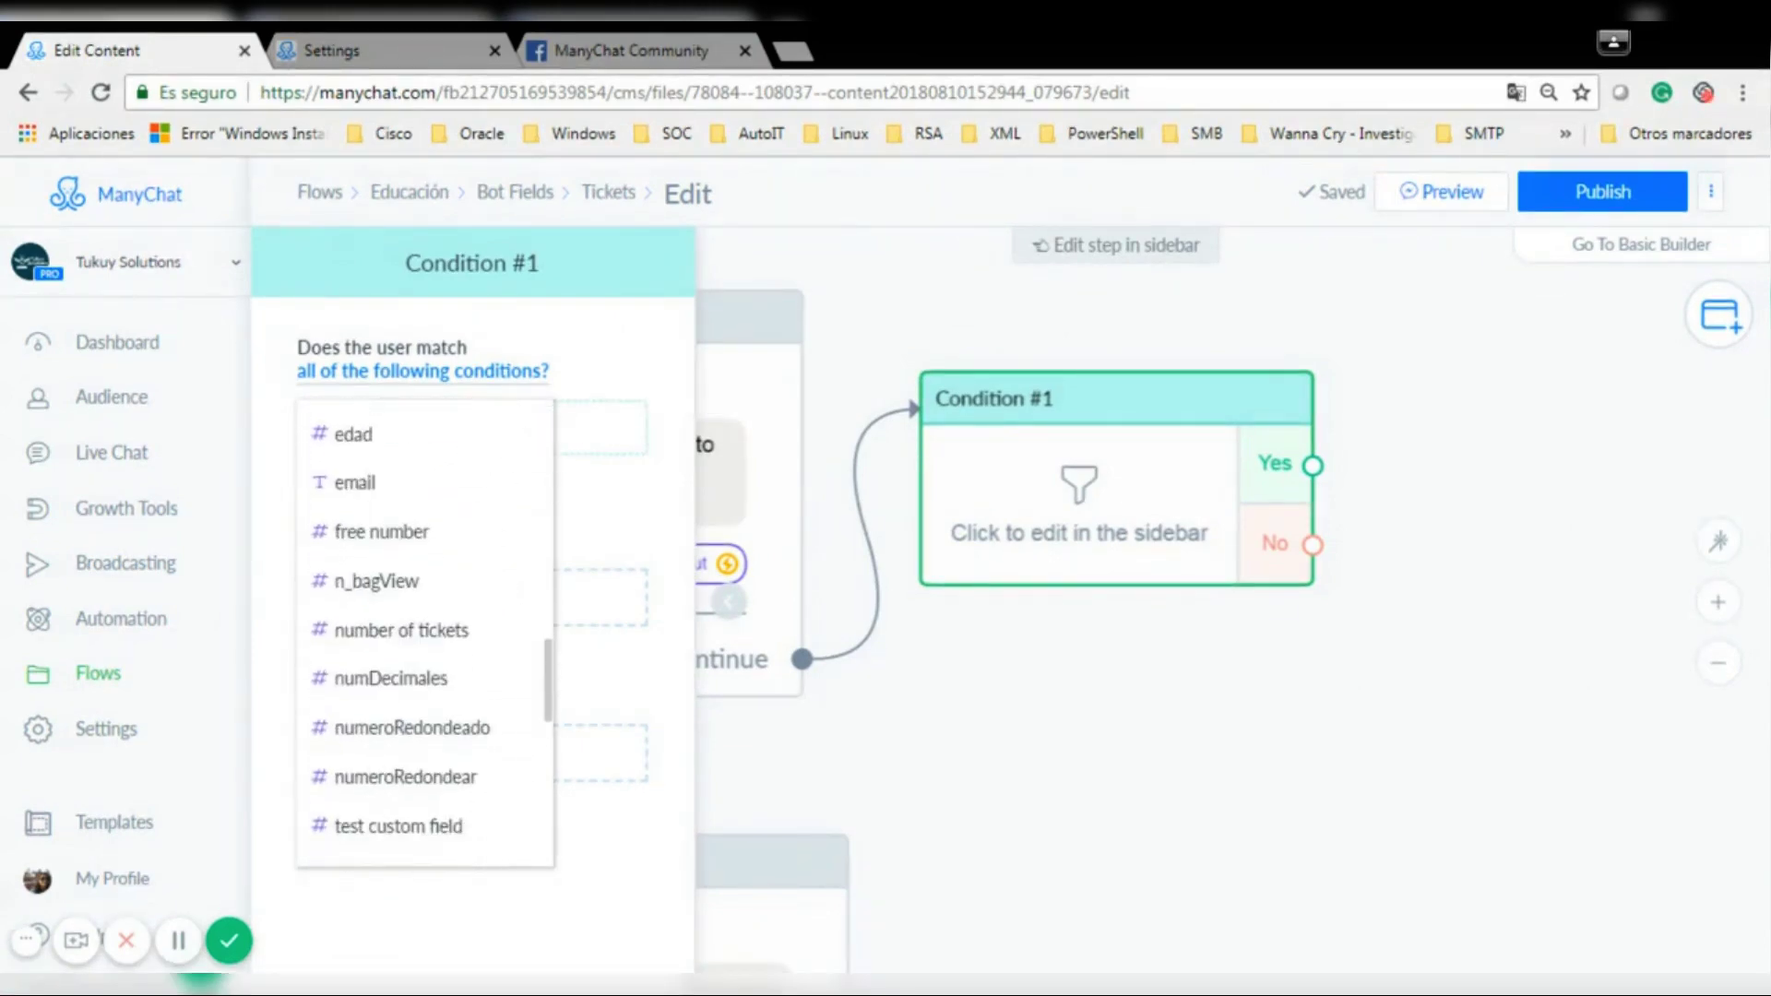
left_click(474, 636)
Set the condition's comparison to less than or equal and its value to the Available Tickets bot field.
left_click(583, 590)
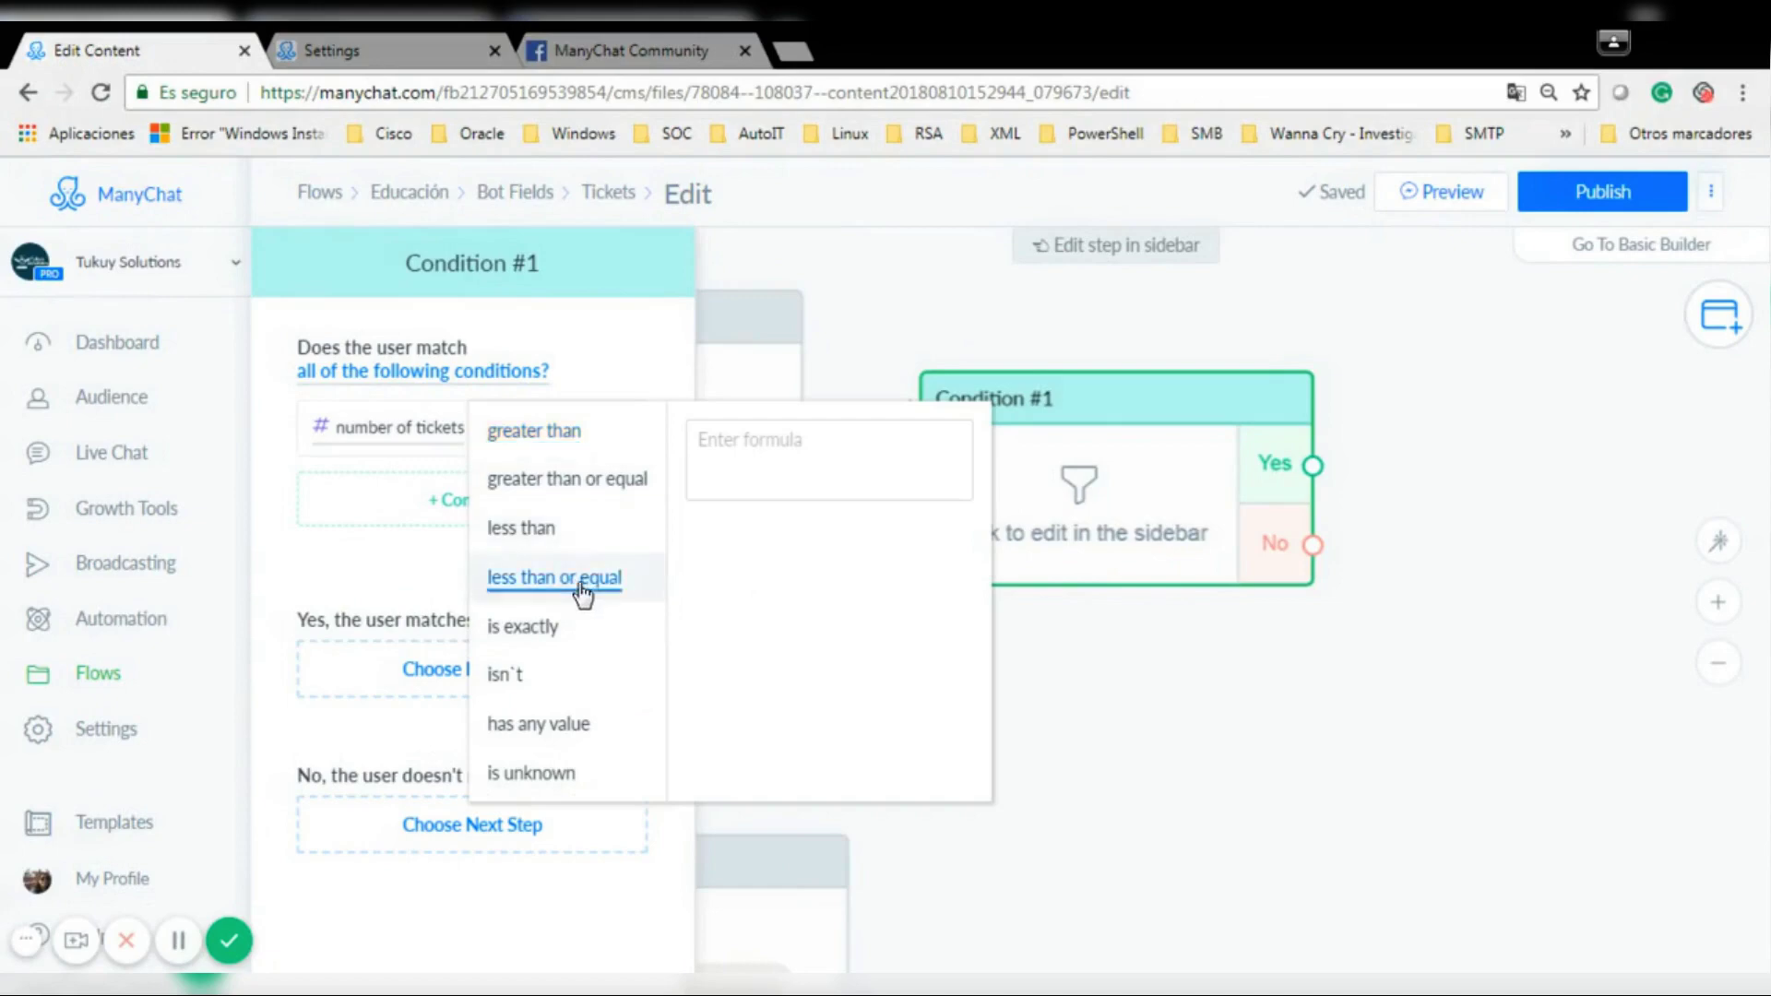
left_click(952, 515)
scroll(960, 567, "down", 5)
scroll(960, 567, "down", 2)
left_click(815, 708)
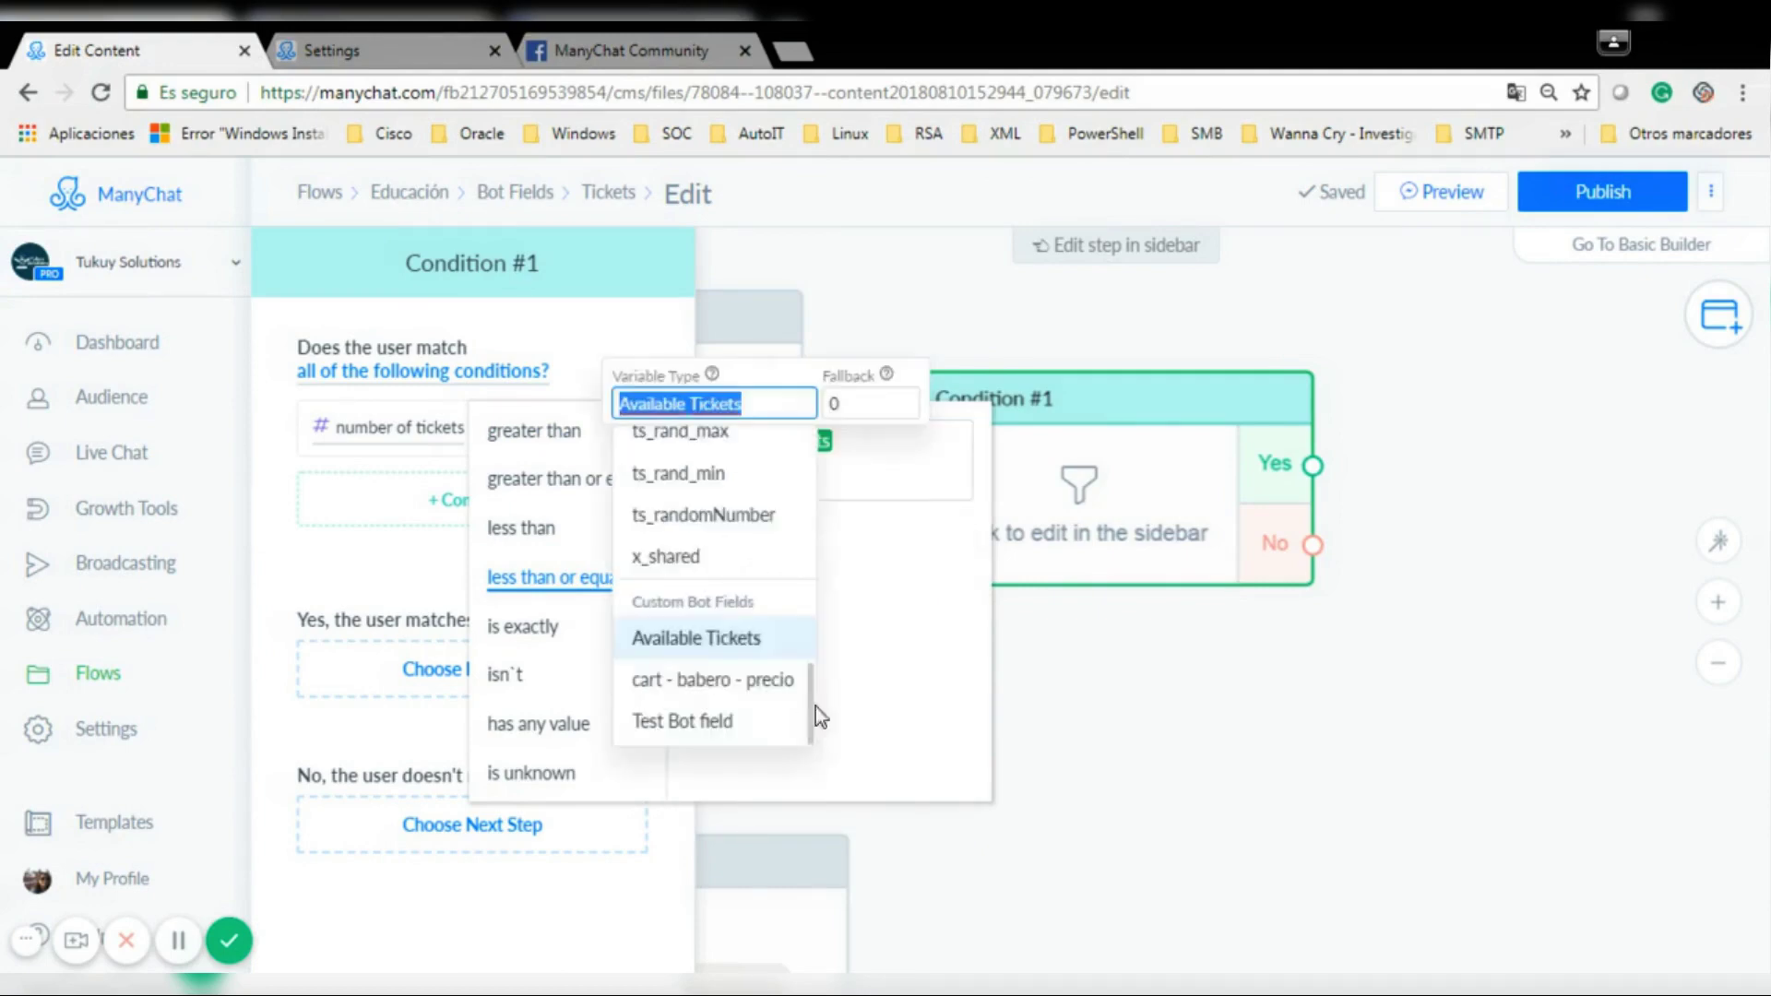
left_click(1164, 726)
left_click_drag(1320, 735, 854, 763)
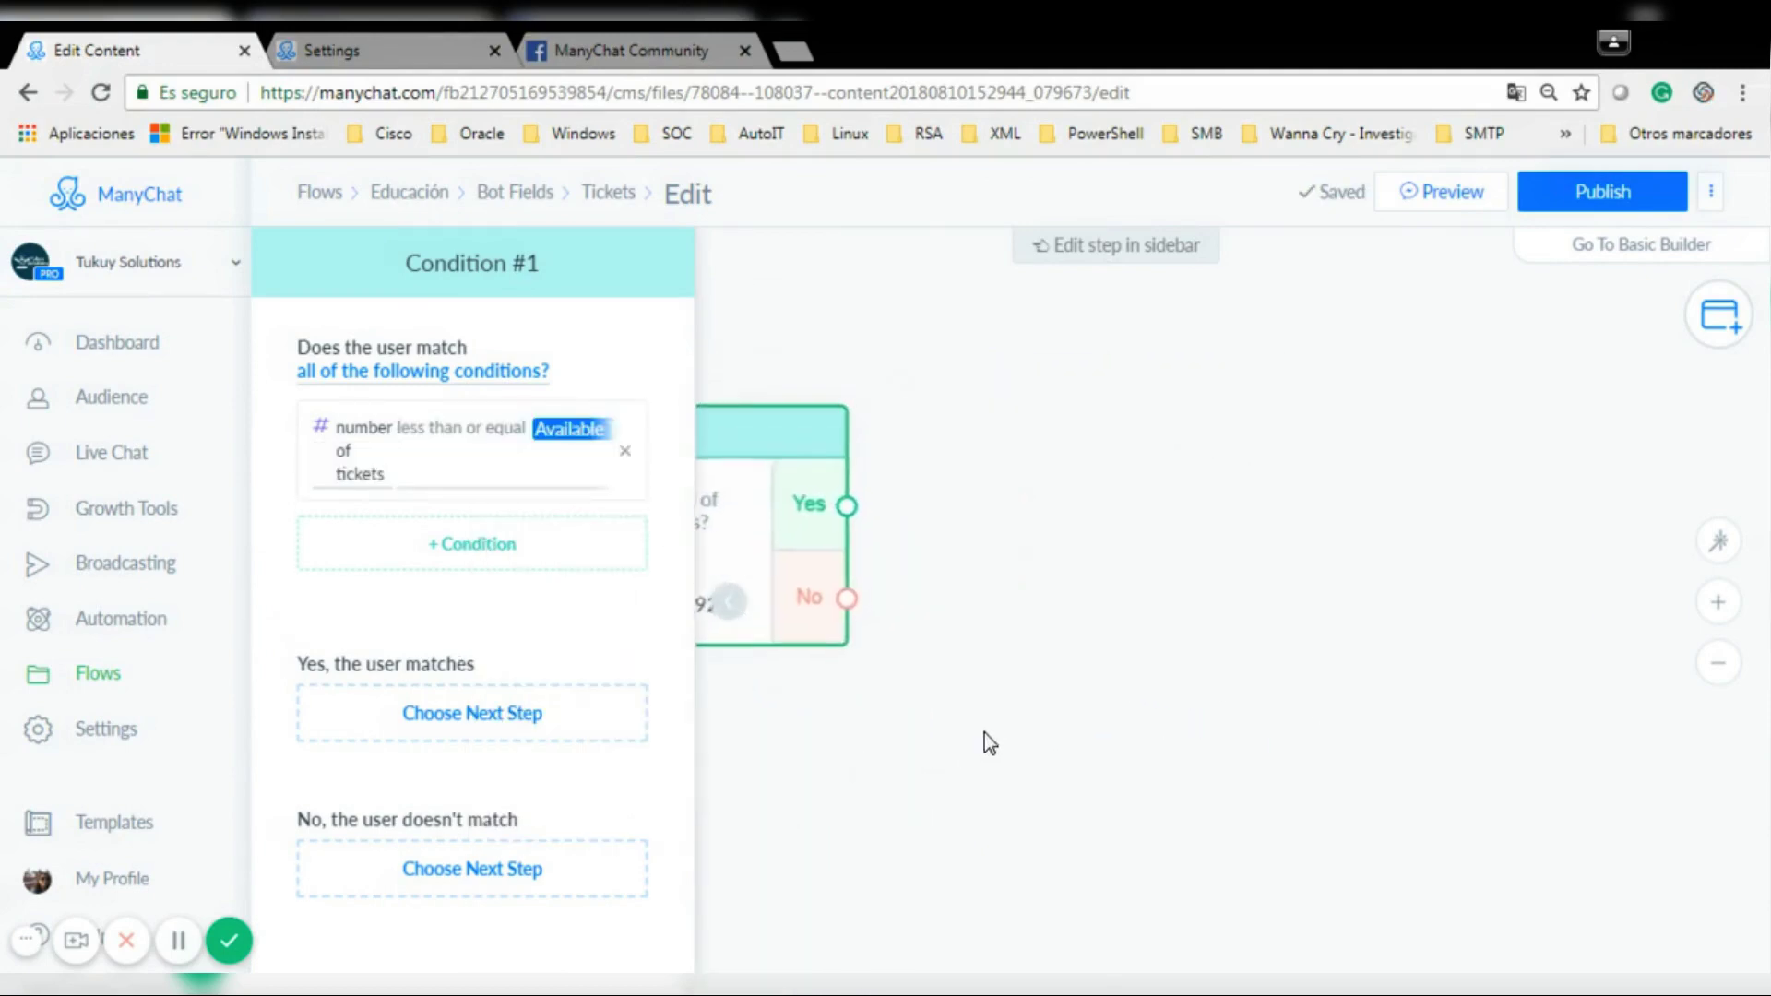
left_click_drag(983, 732, 1081, 690)
left_click_drag(953, 469, 1084, 452)
key("Escape")
left_click(1005, 579)
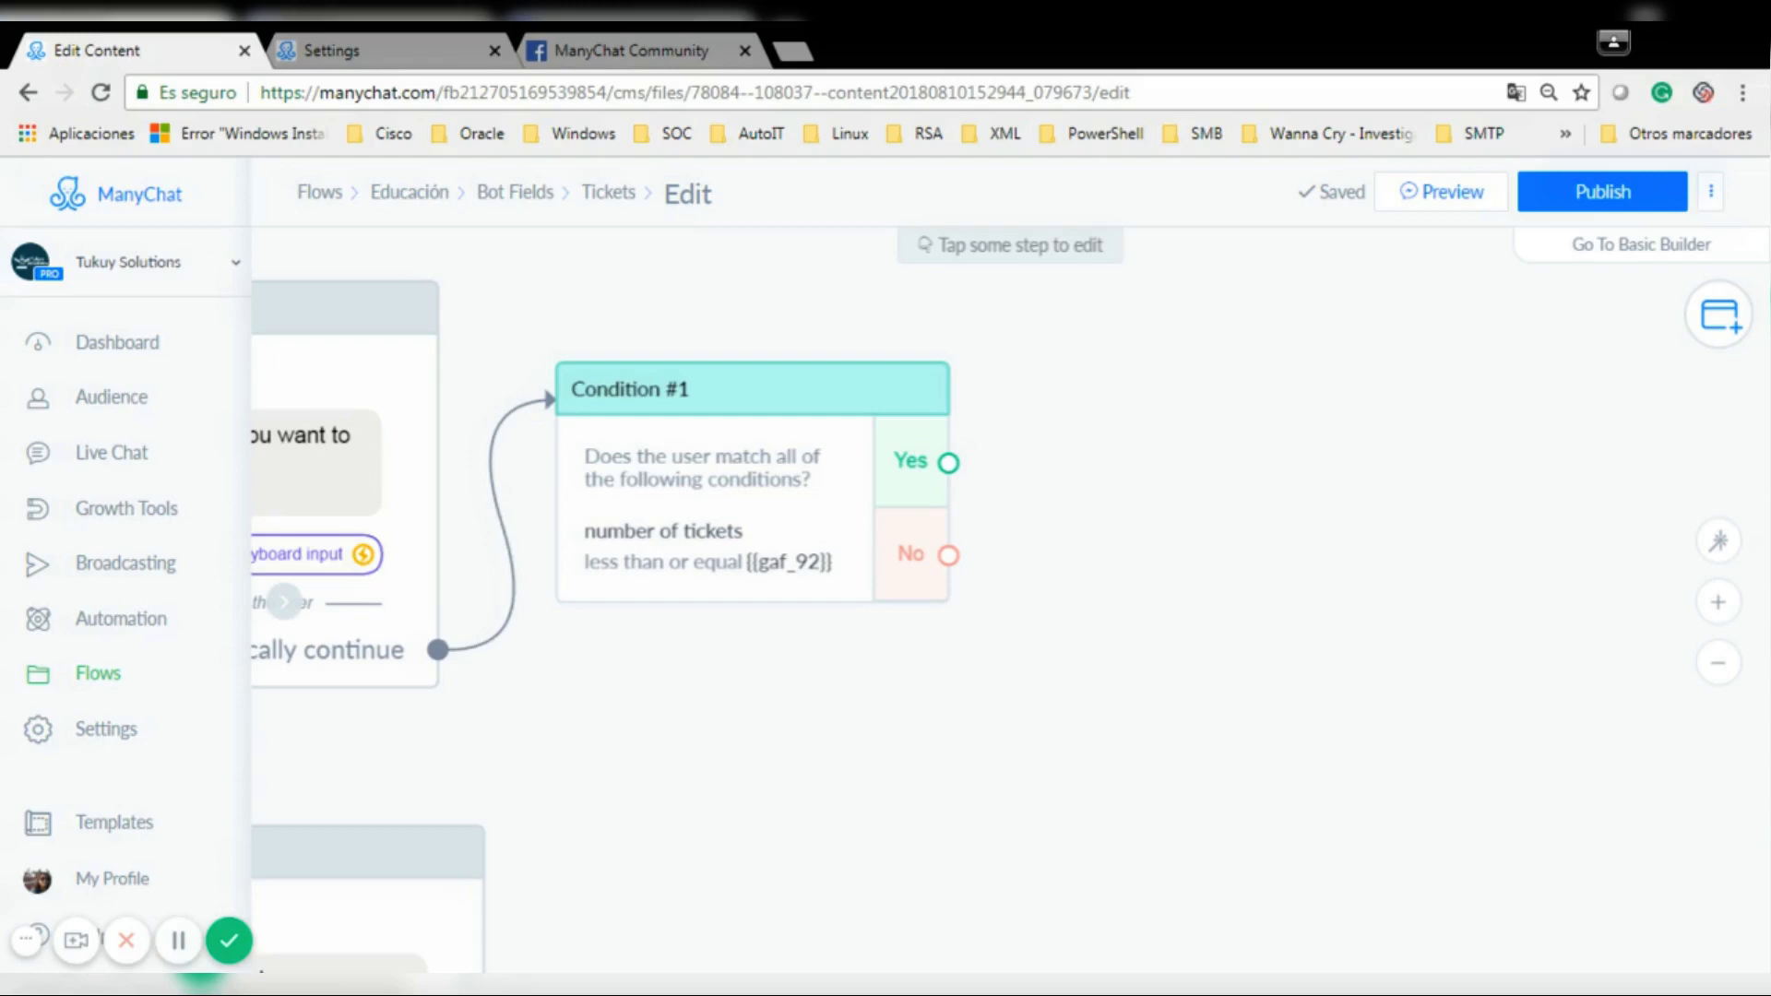
left_click(949, 461)
left_click(1098, 461)
left_click(1160, 464)
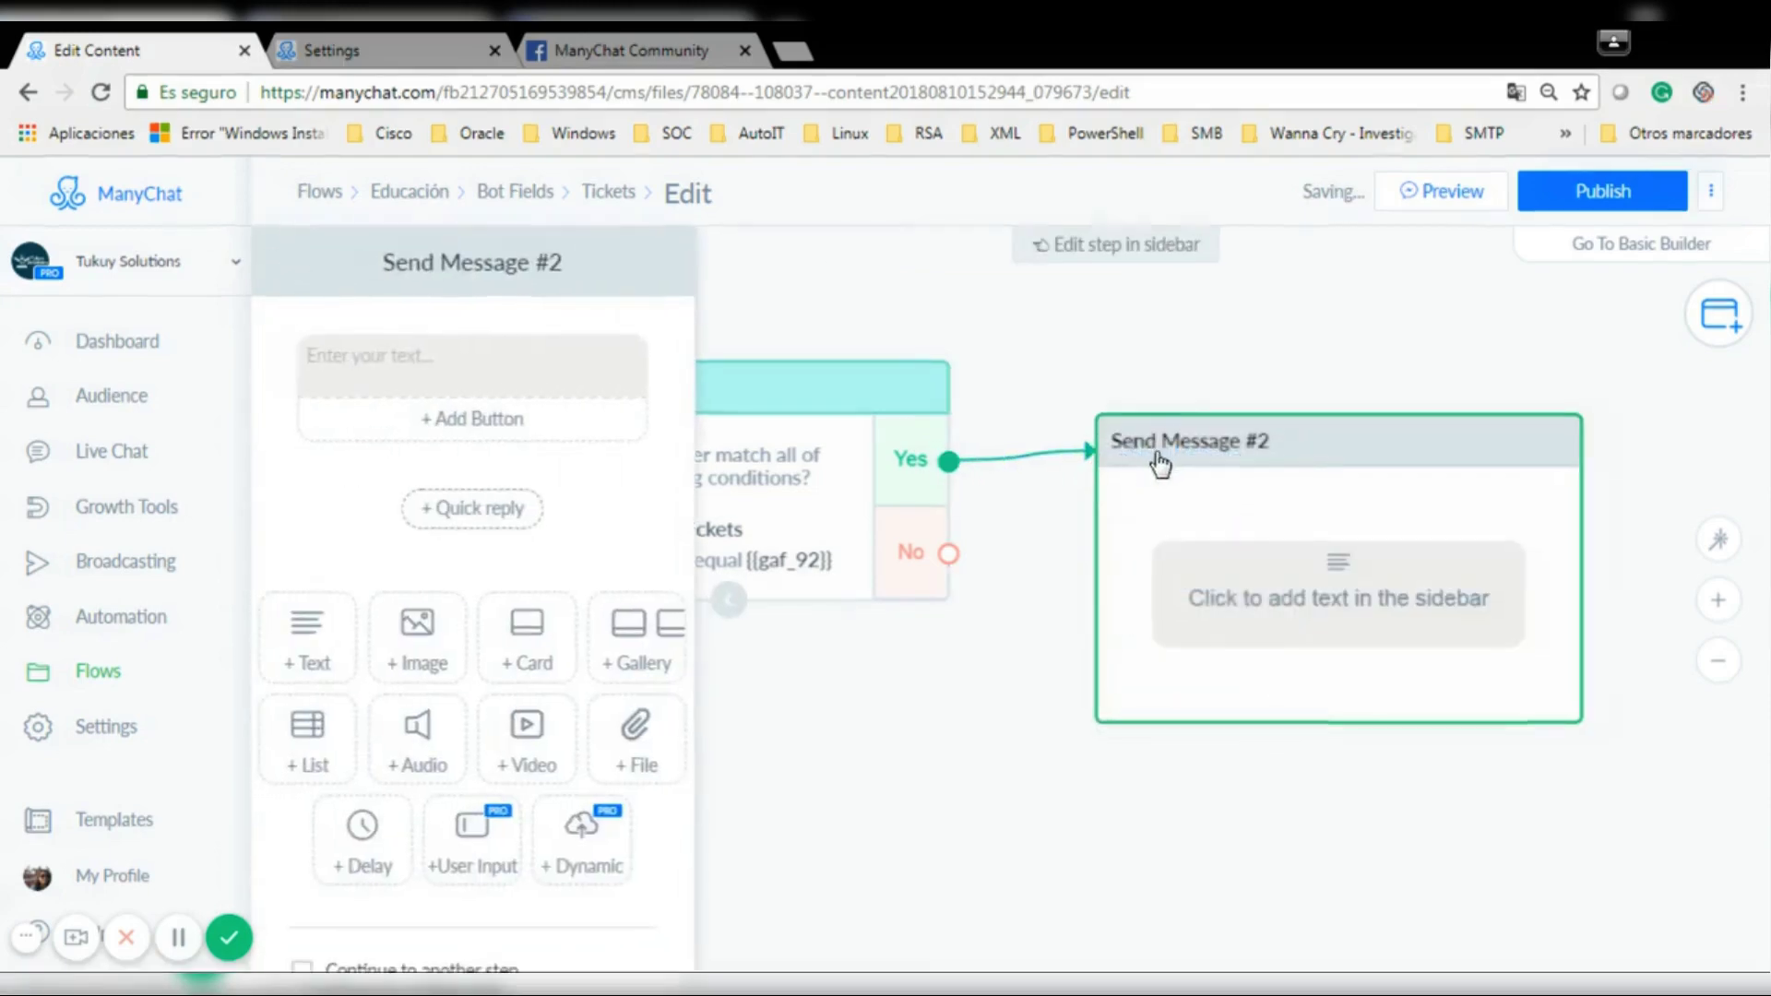
left_click(1169, 397)
left_click(949, 461)
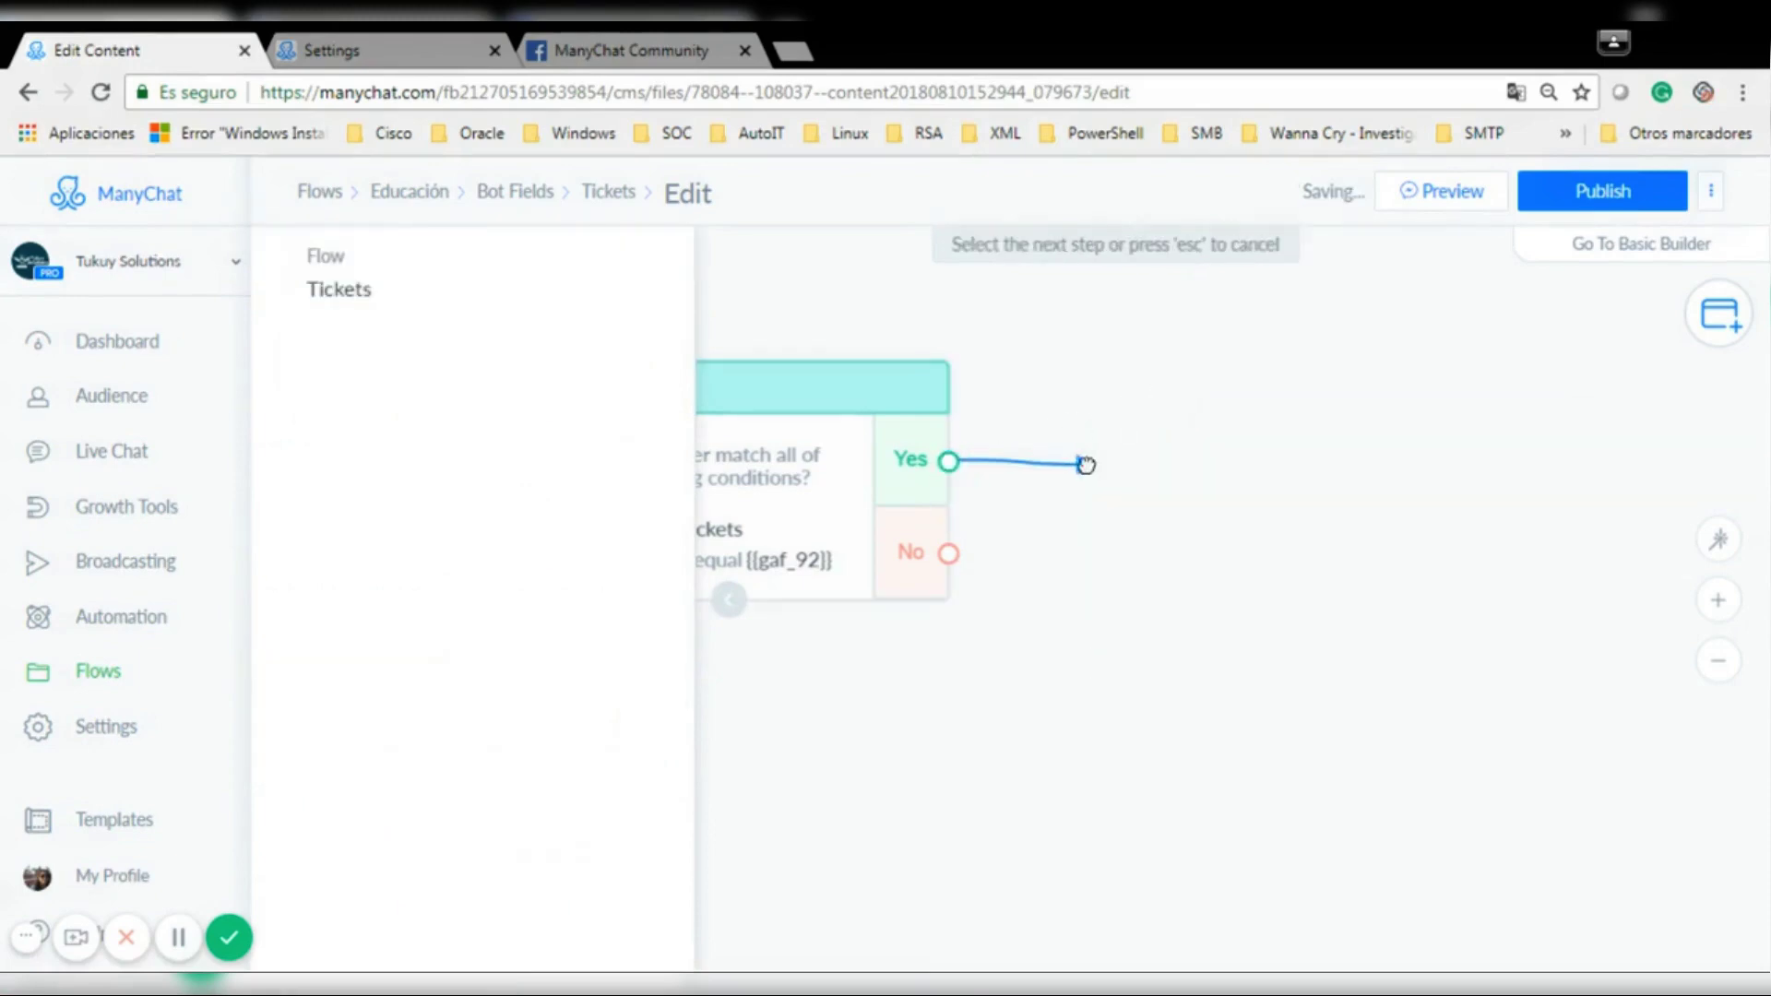
left_click(1087, 463)
left_click(1156, 408)
Link Condition #1's Yes branch to a new Action Group and add a Set Custom Field action to it.
left_click(948, 461)
left_click(1041, 493)
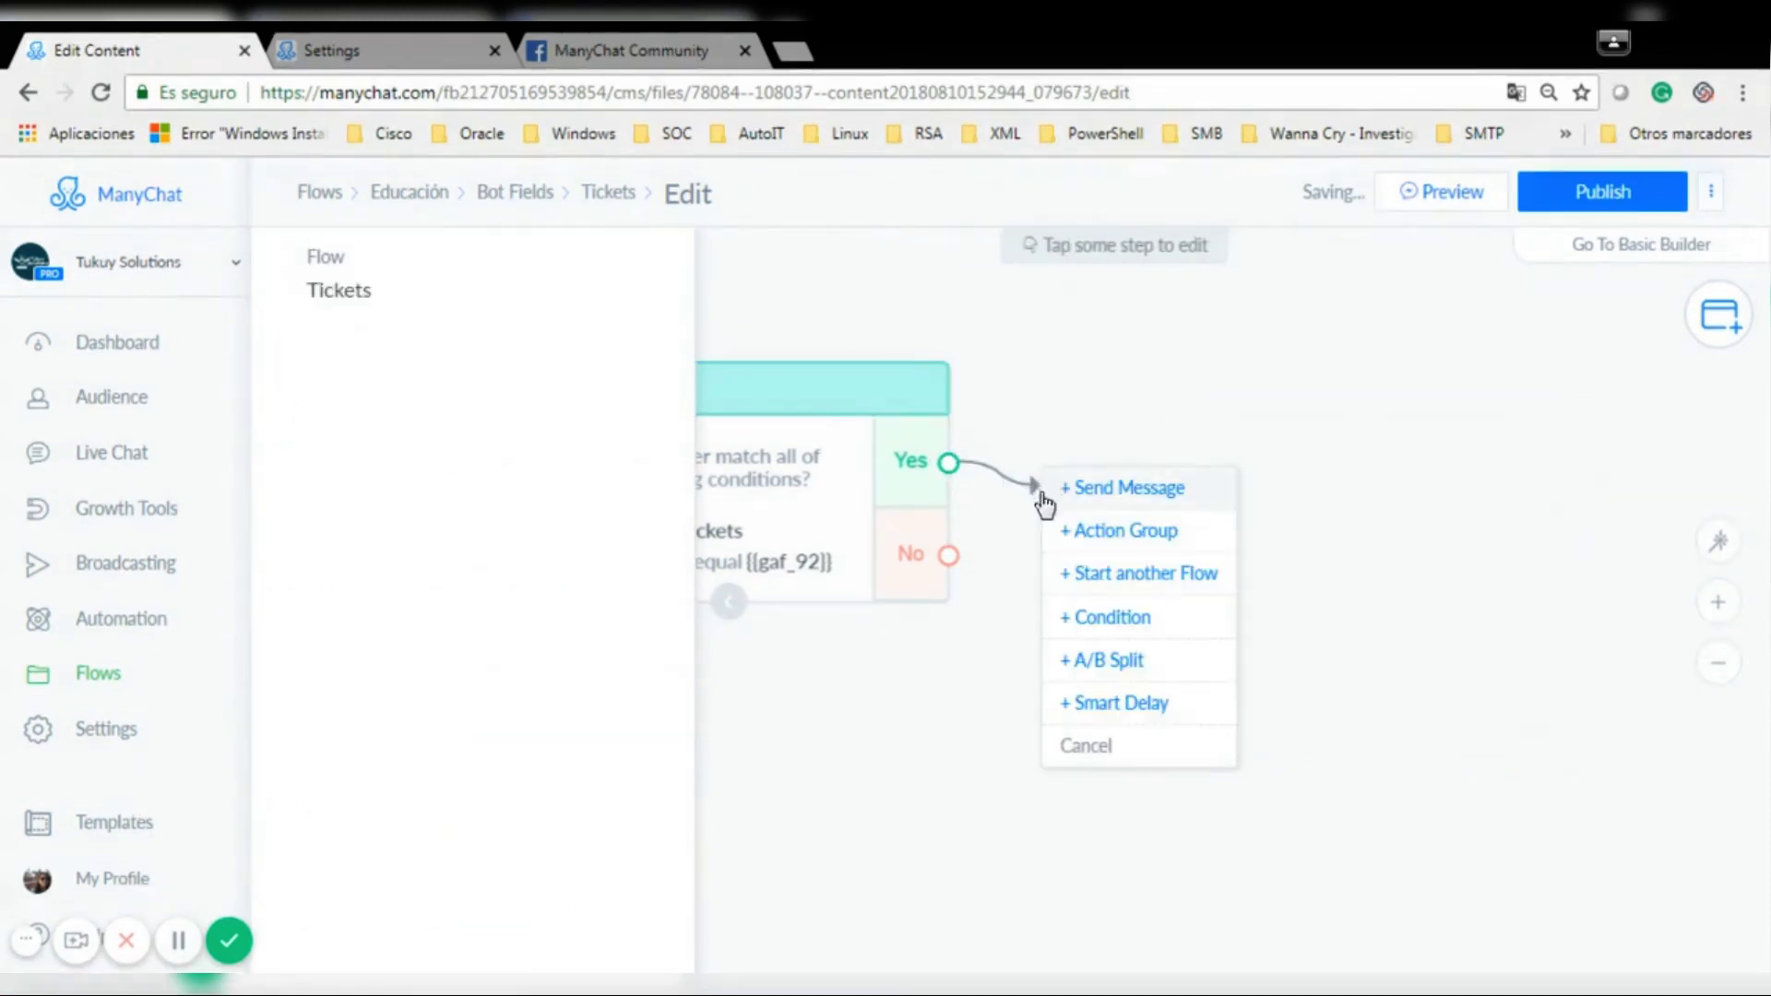
left_click(1109, 535)
left_click(418, 362)
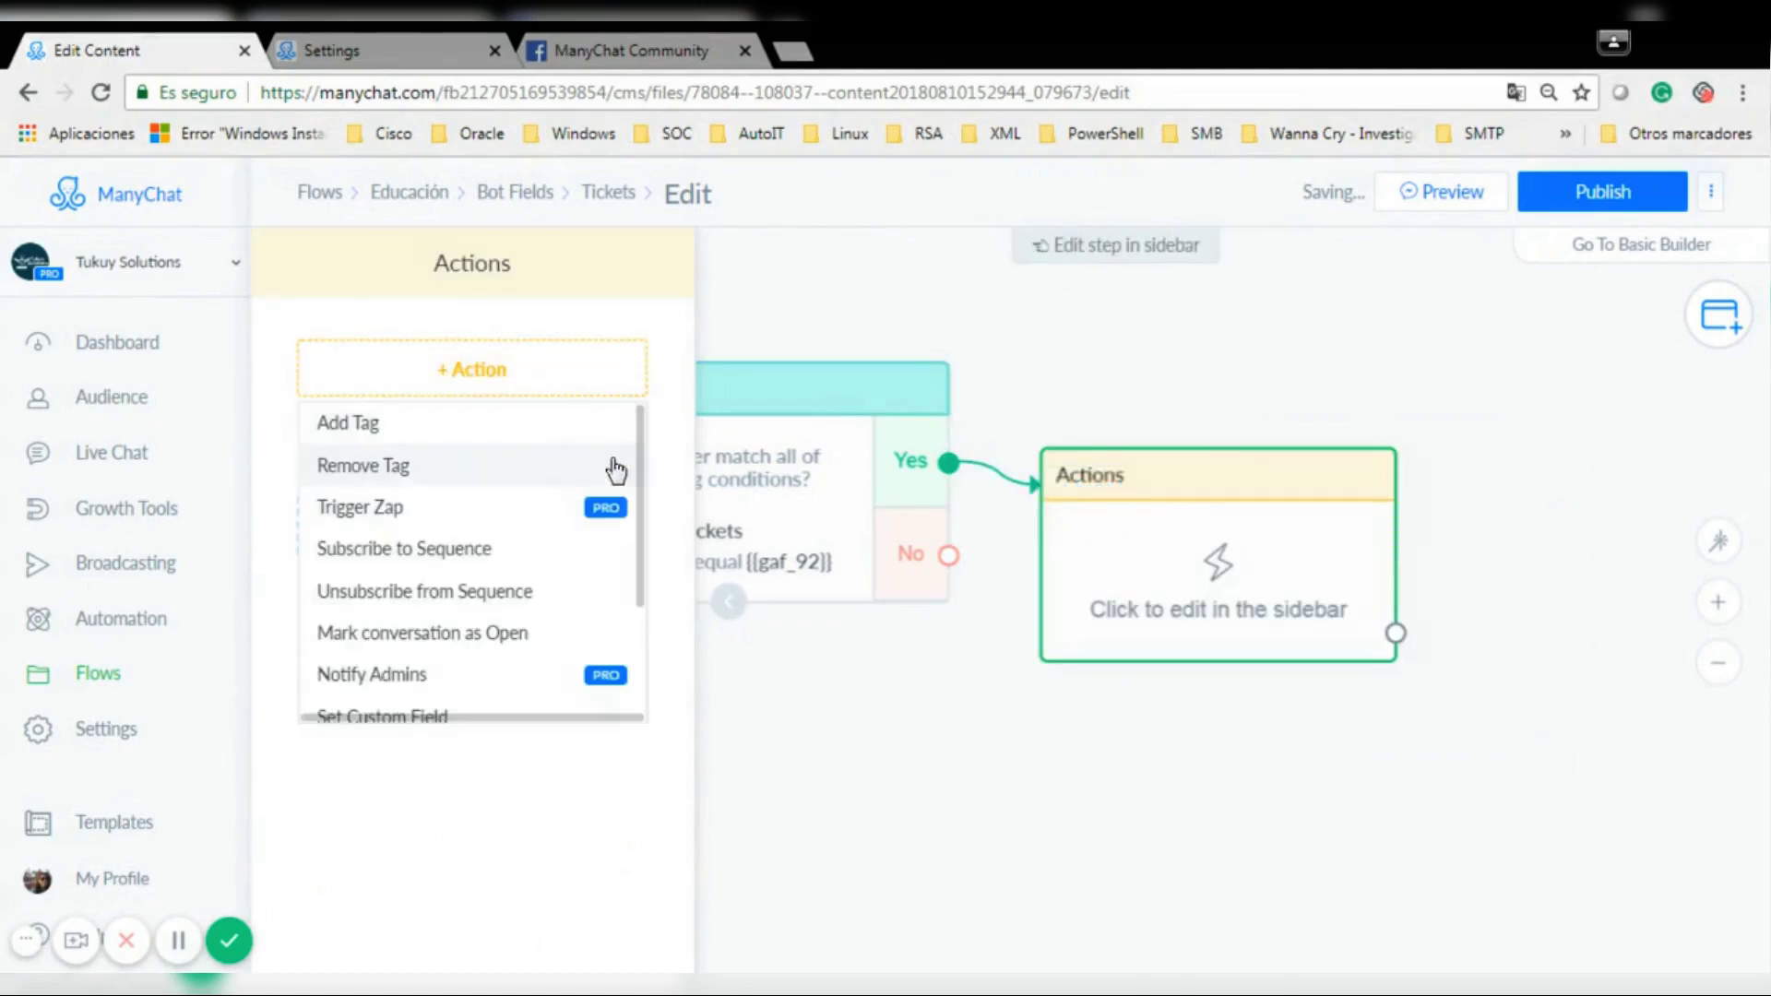
scroll(645, 468, "down", 2)
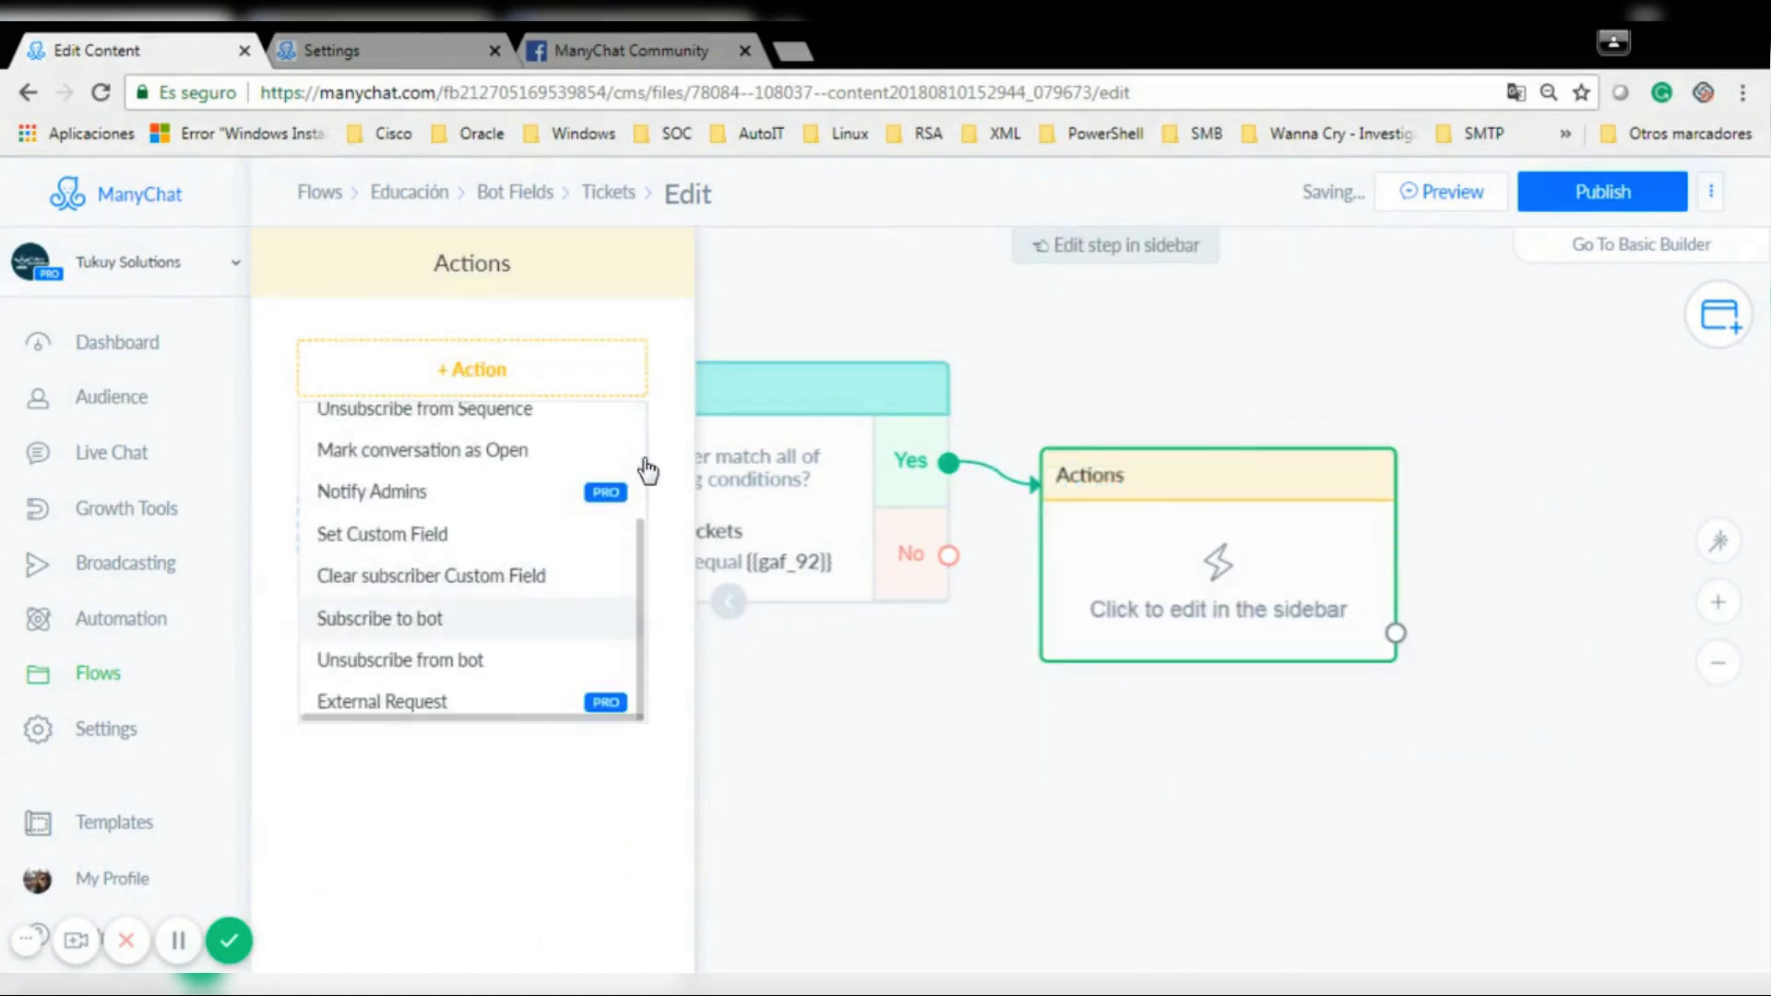
left_click(514, 549)
Make the Set Custom Field action target the Available Tickets bot field with the Use Custom Formula operation.
left_click(461, 405)
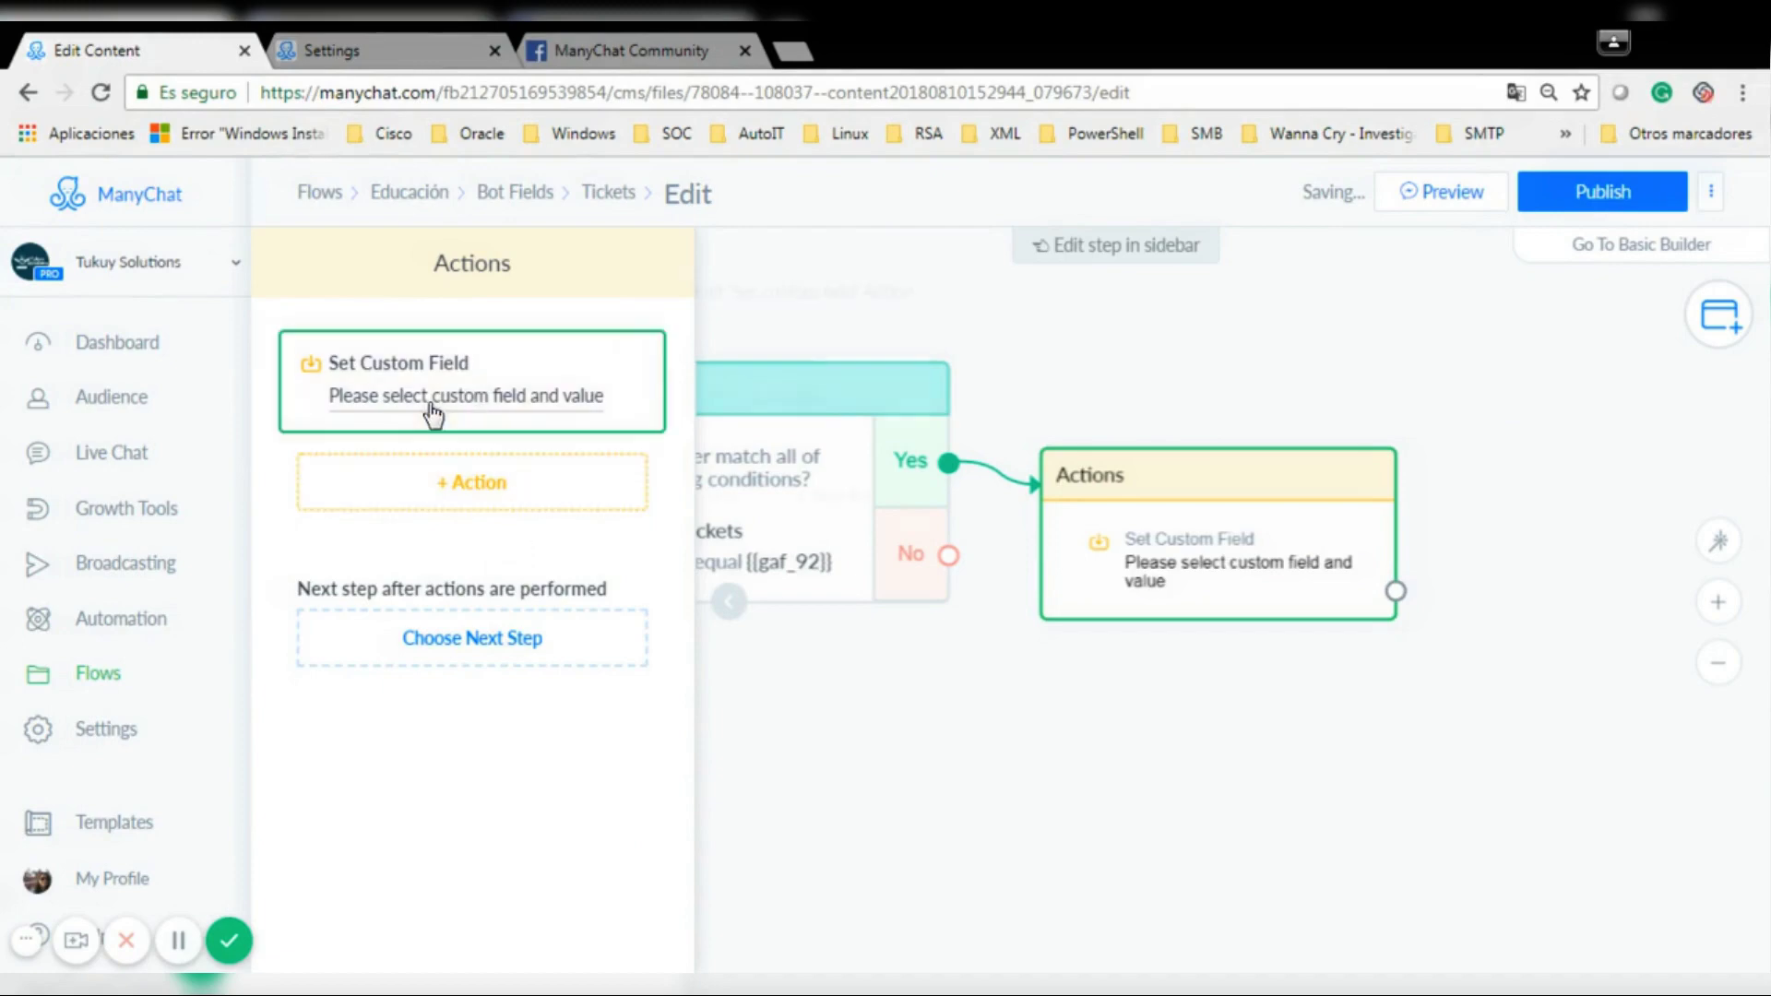
left_click(765, 398)
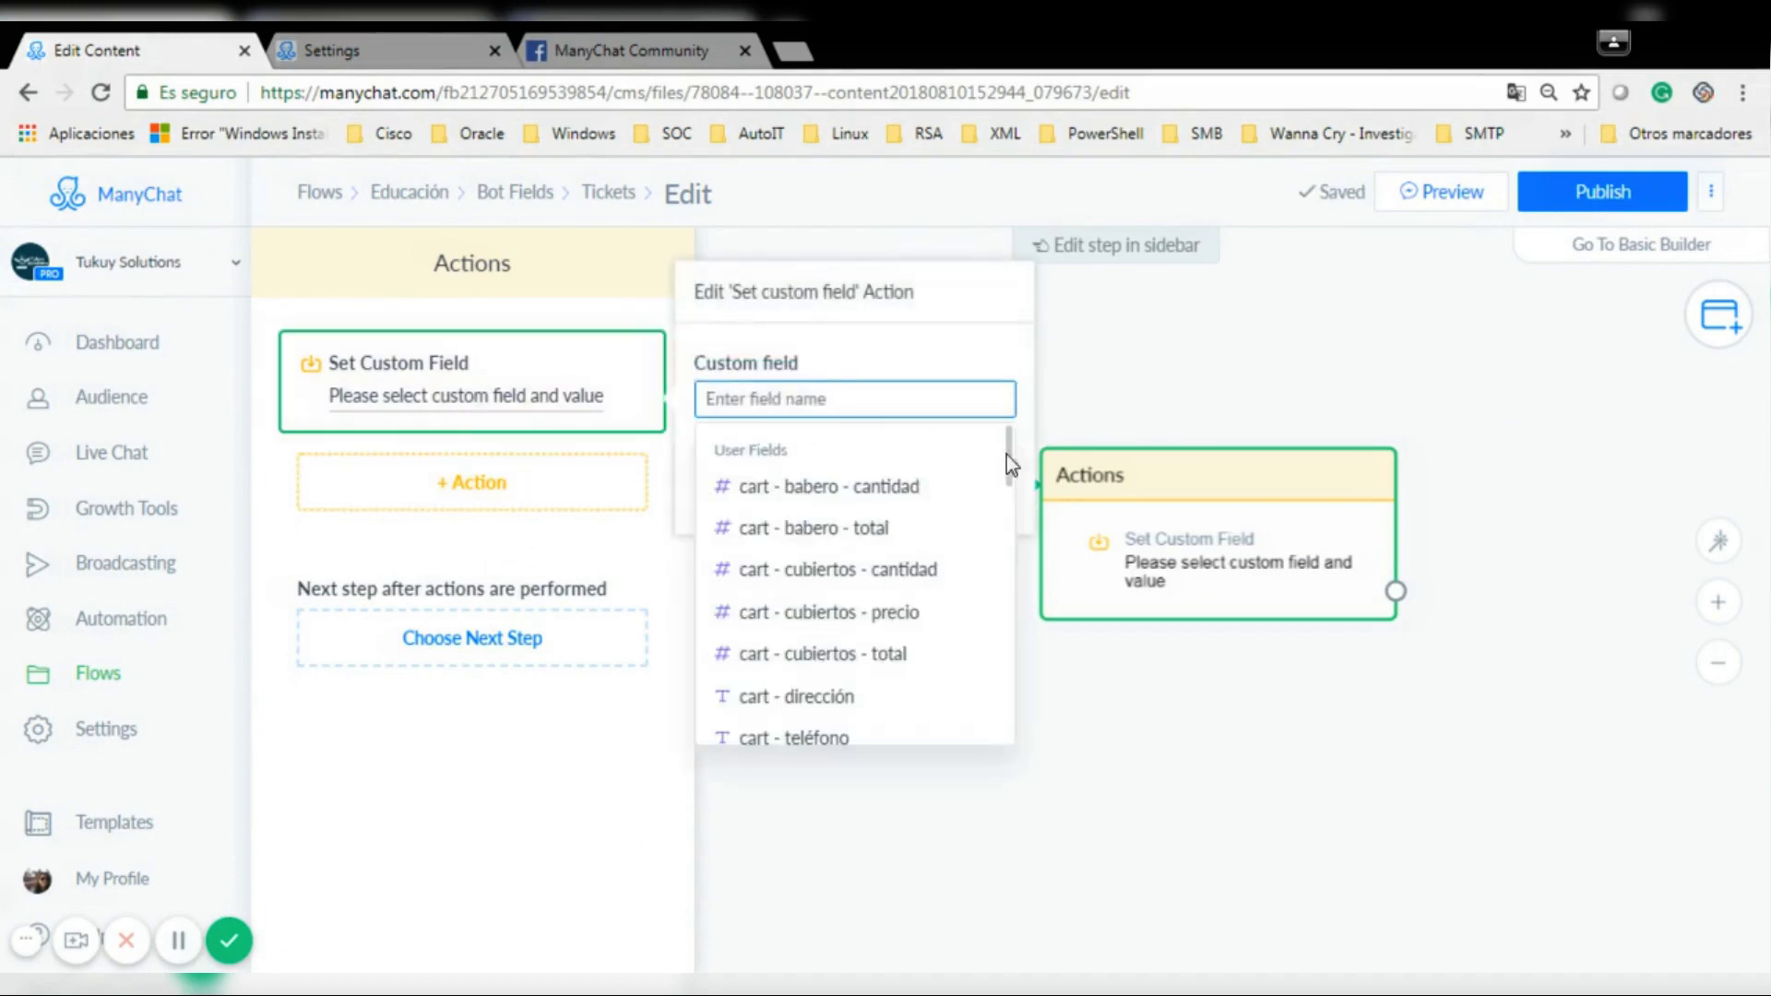
scroll(1012, 467, "down", 10)
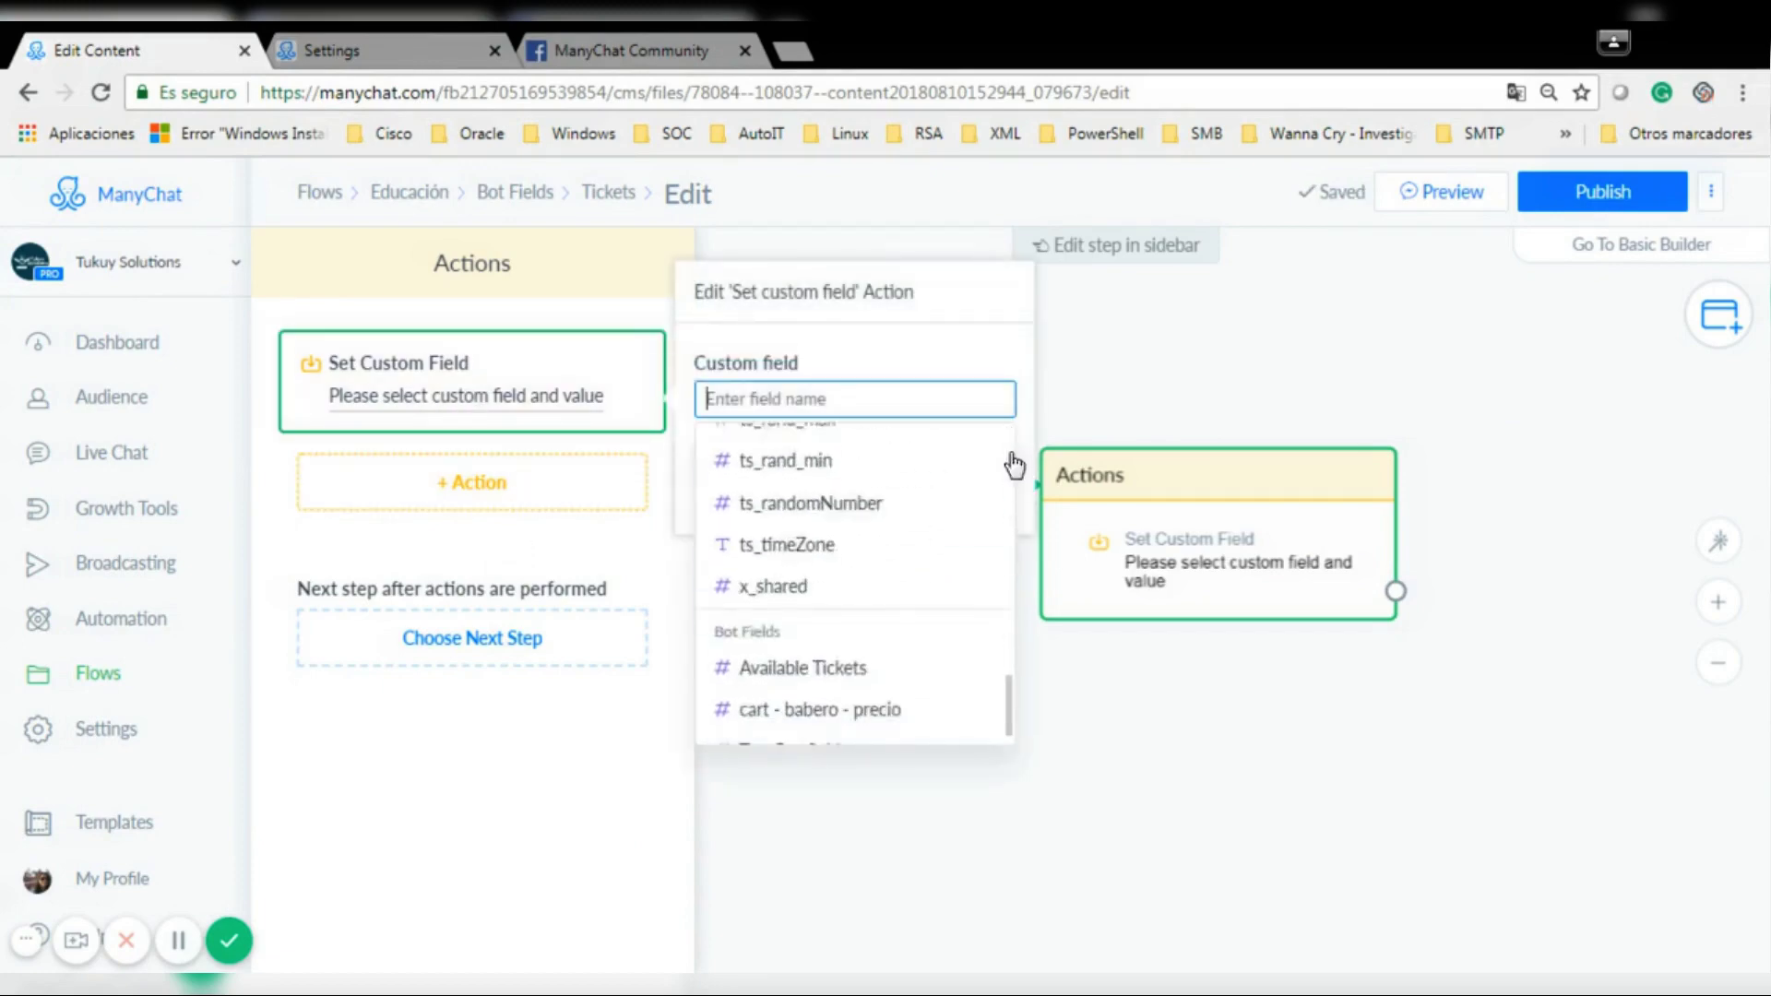
left_click(844, 635)
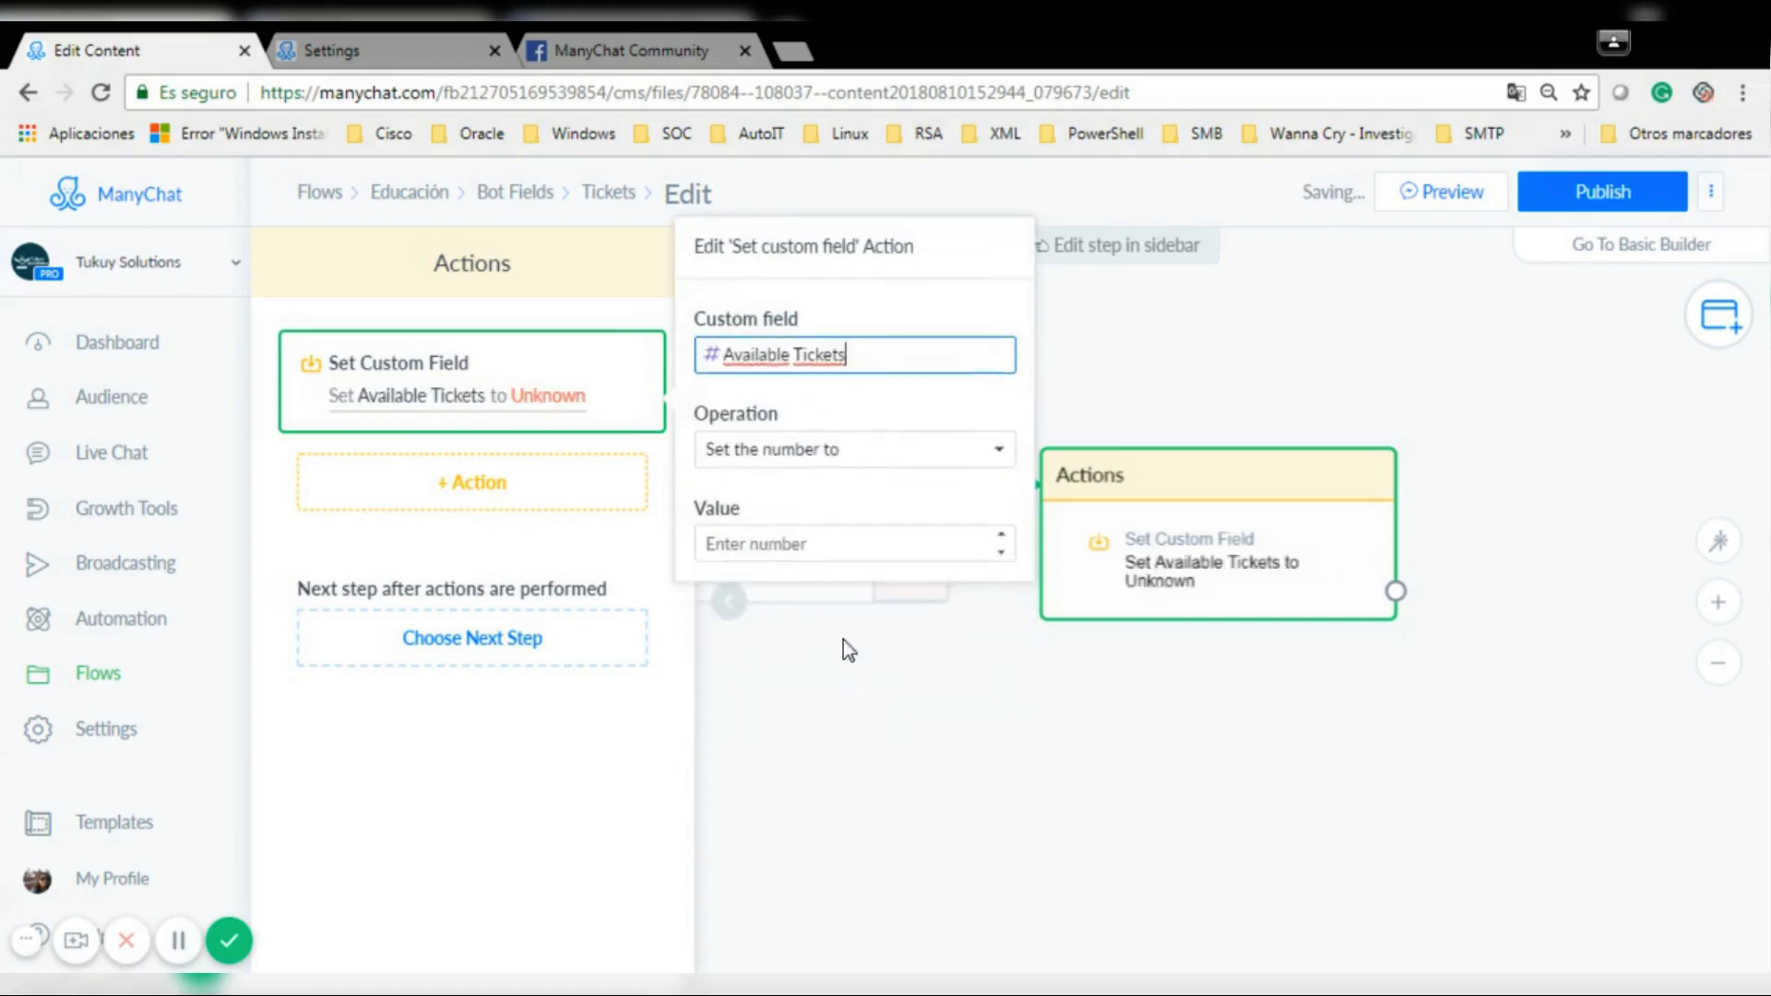
left_click(806, 454)
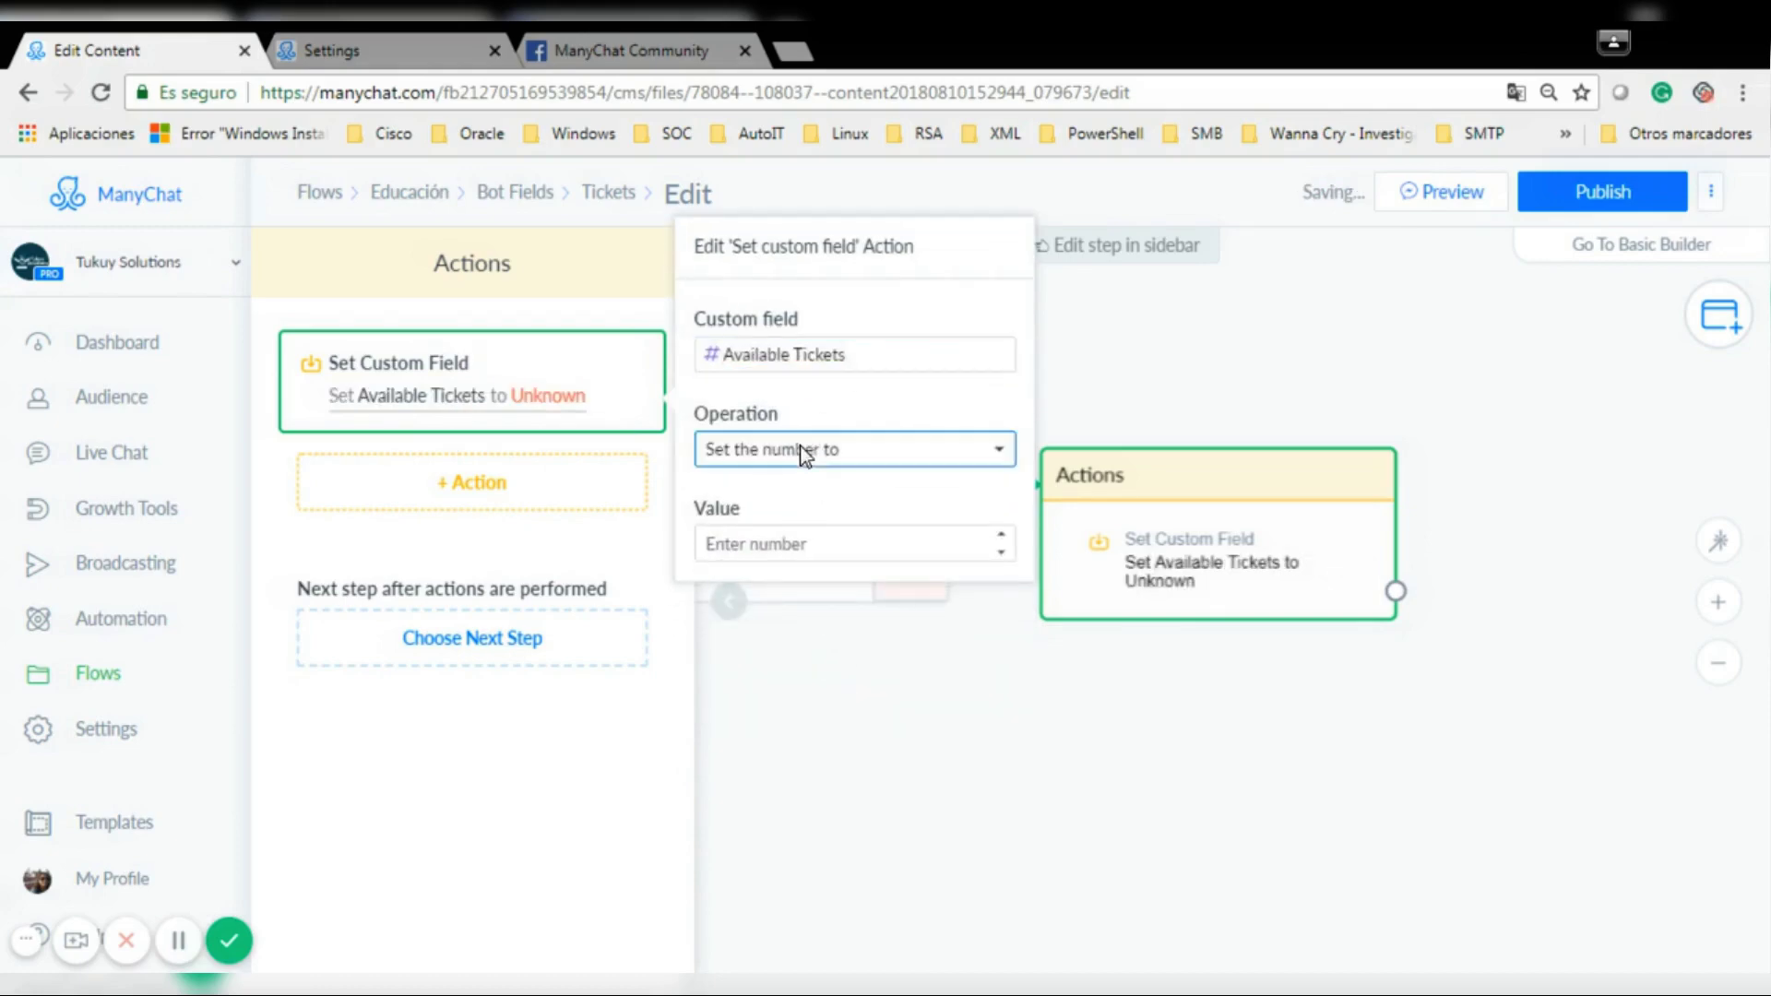
left_click(849, 558)
left_click(849, 558)
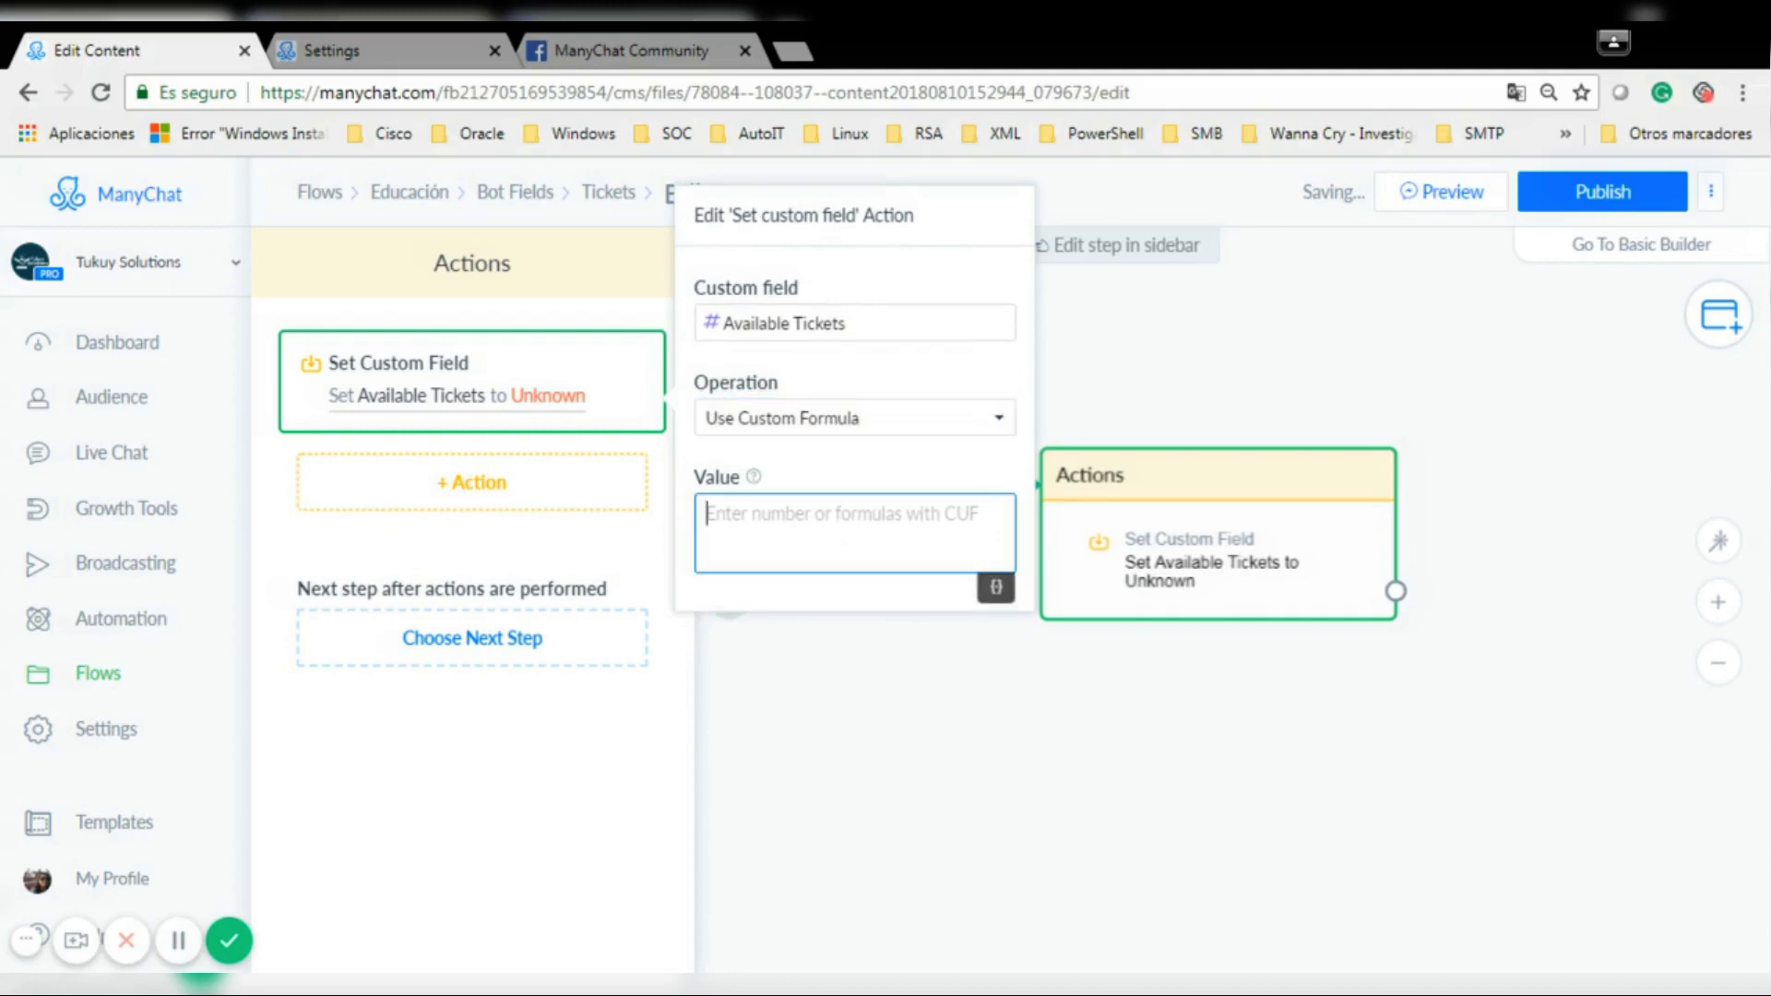
Enter the formula Available Tickets - number of tickets as the action's value, using the bot field and custom user field variables.
left_click(994, 591)
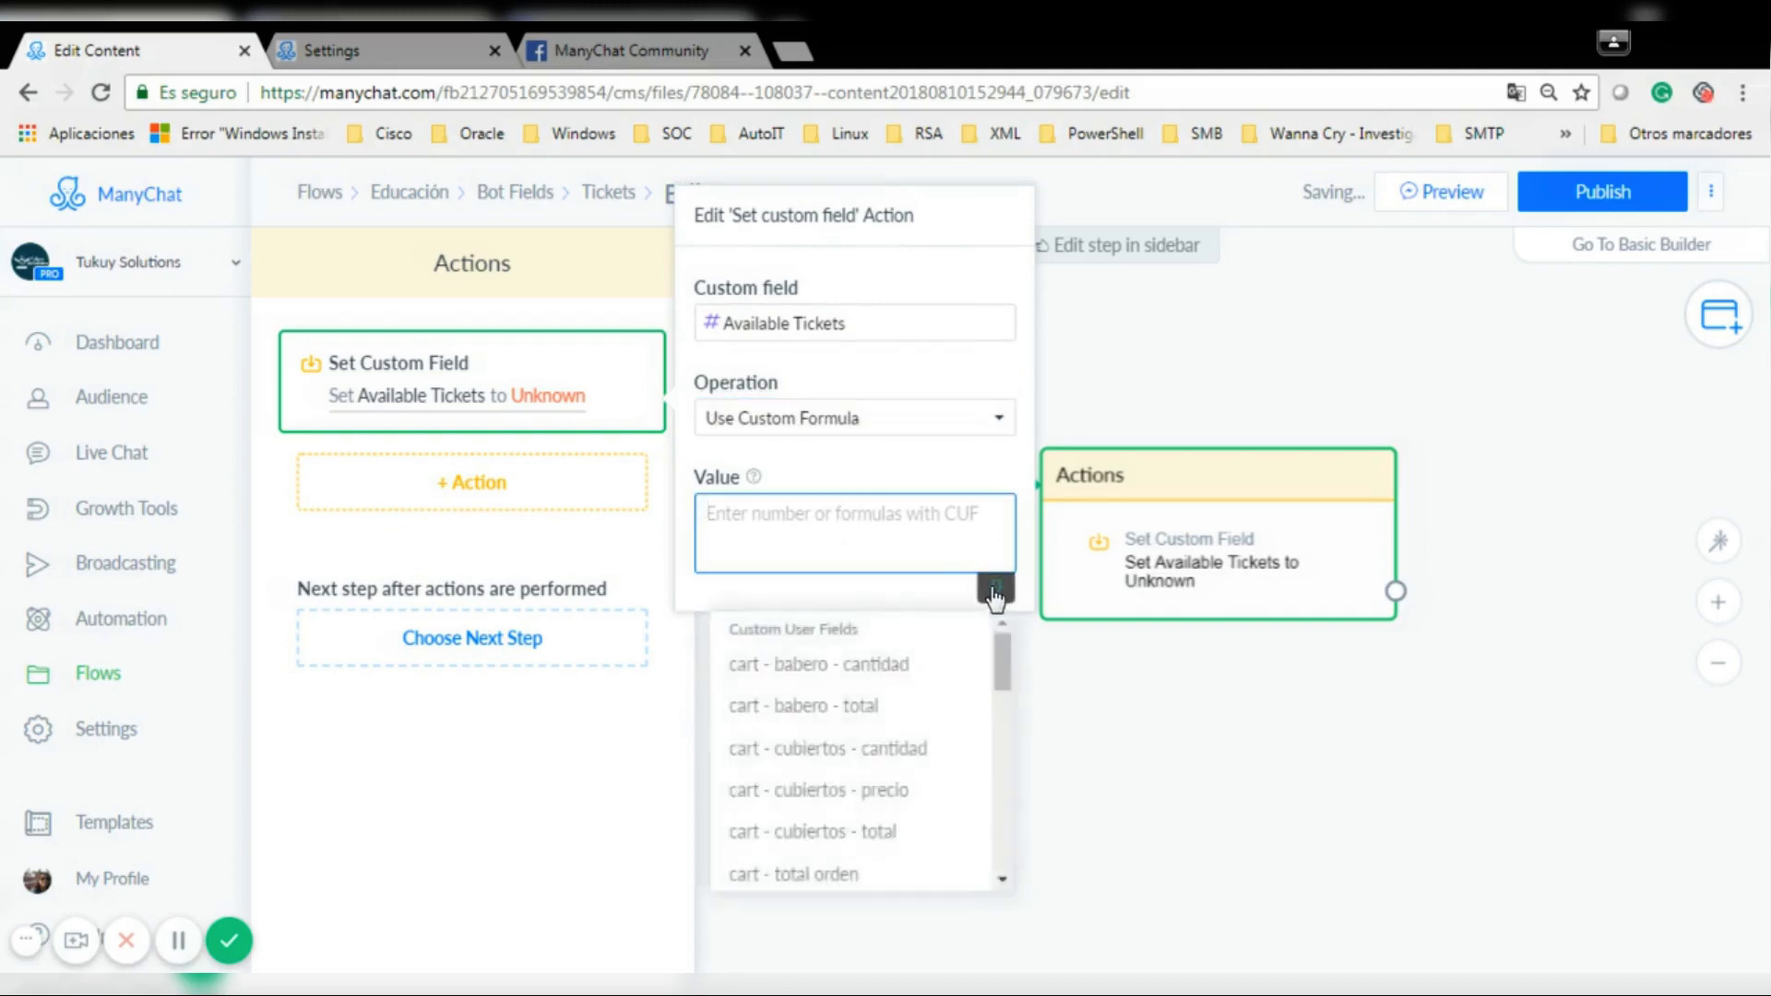
scroll(1002, 666, "down", 2)
scroll(1000, 662, "down", 5)
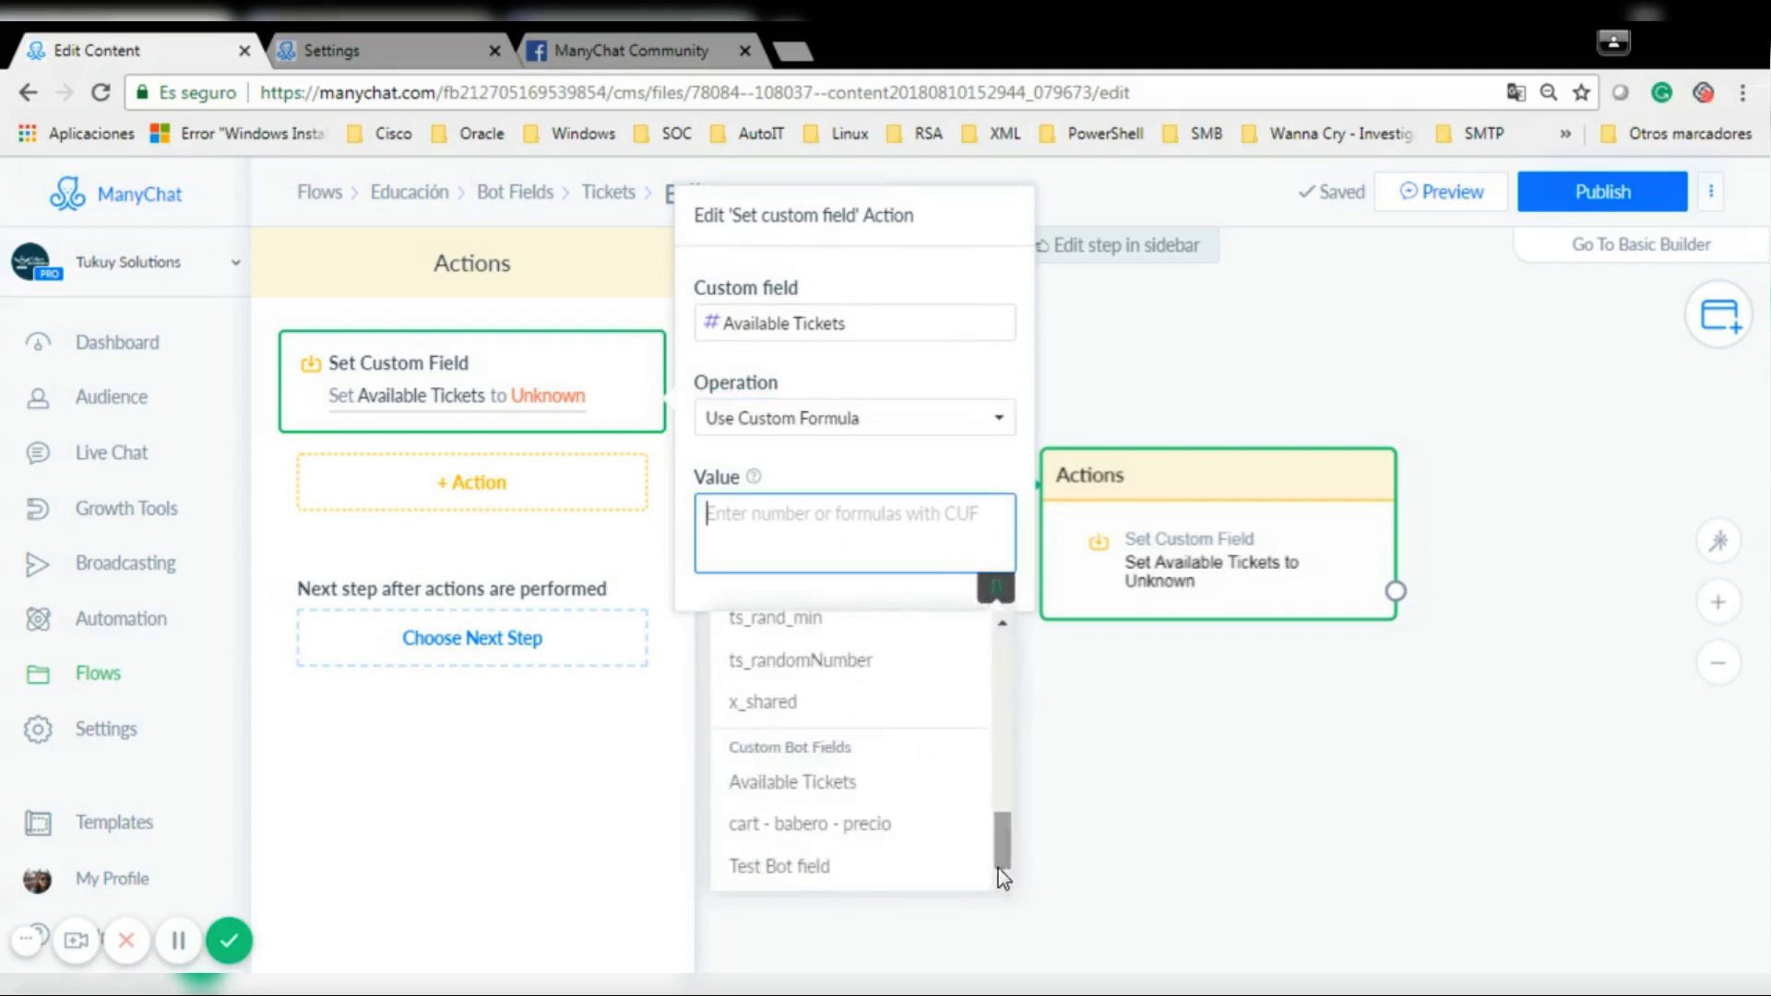
left_click(889, 780)
left_click(885, 535)
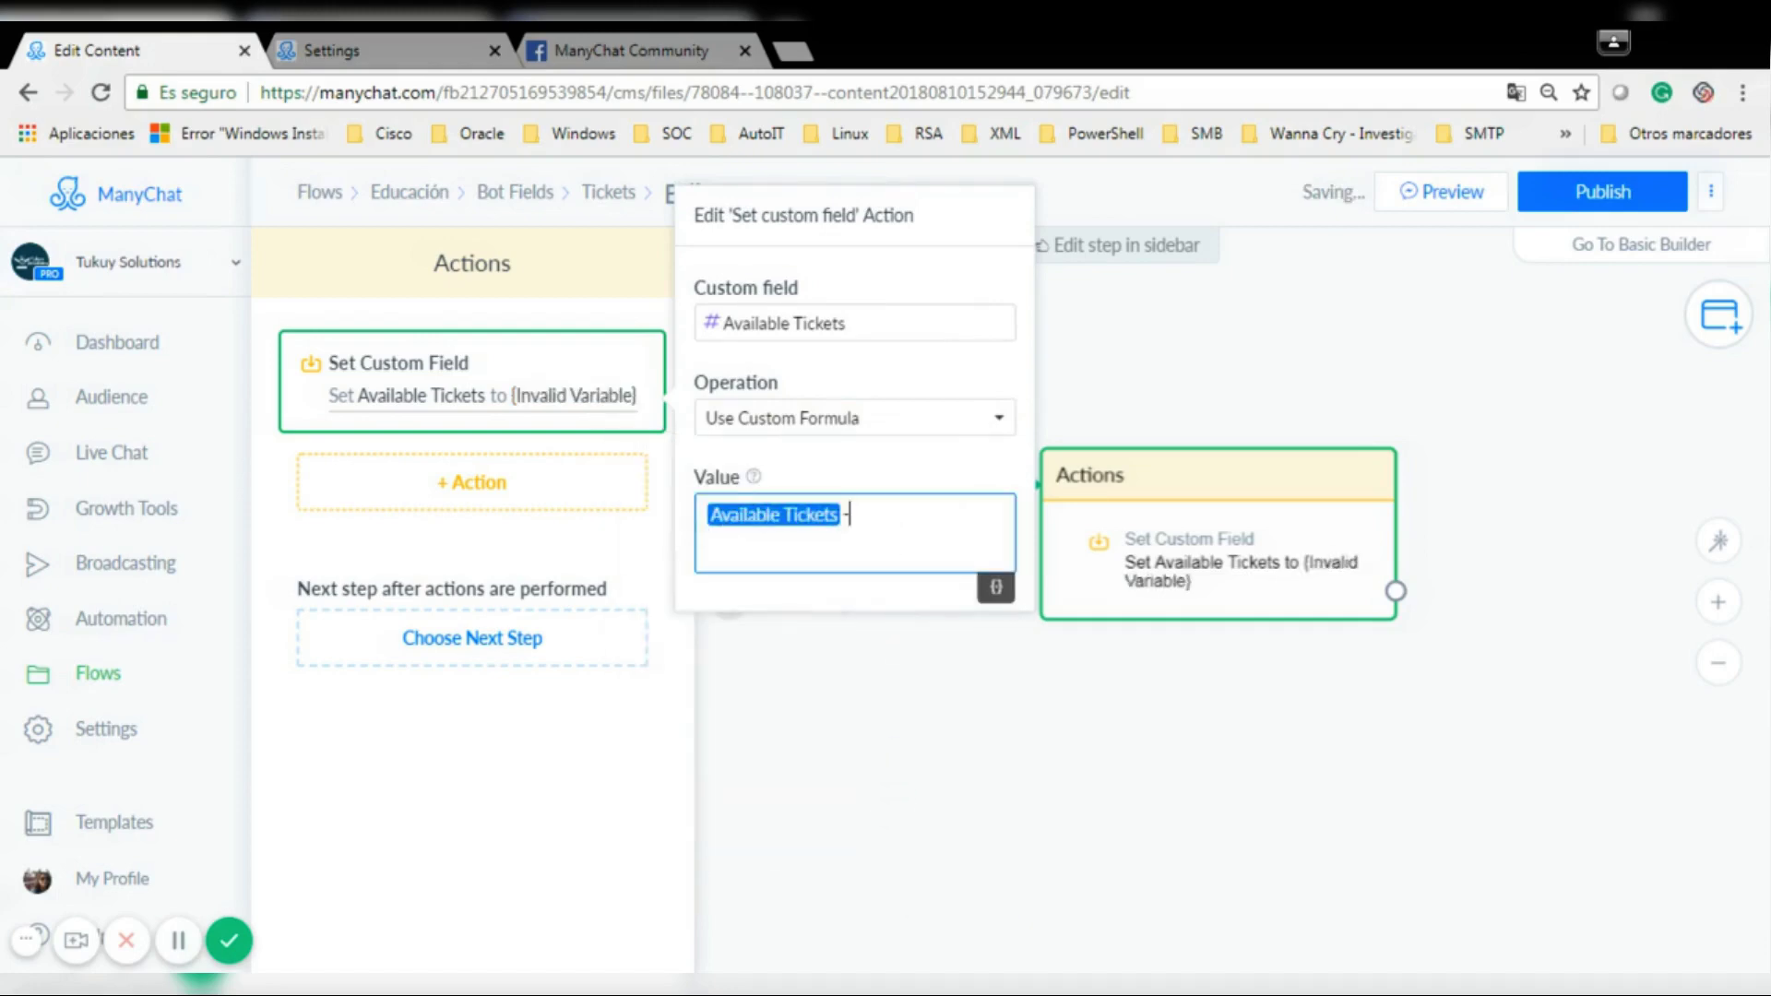
left_click(1000, 589)
left_click_drag(1002, 658, 1001, 738)
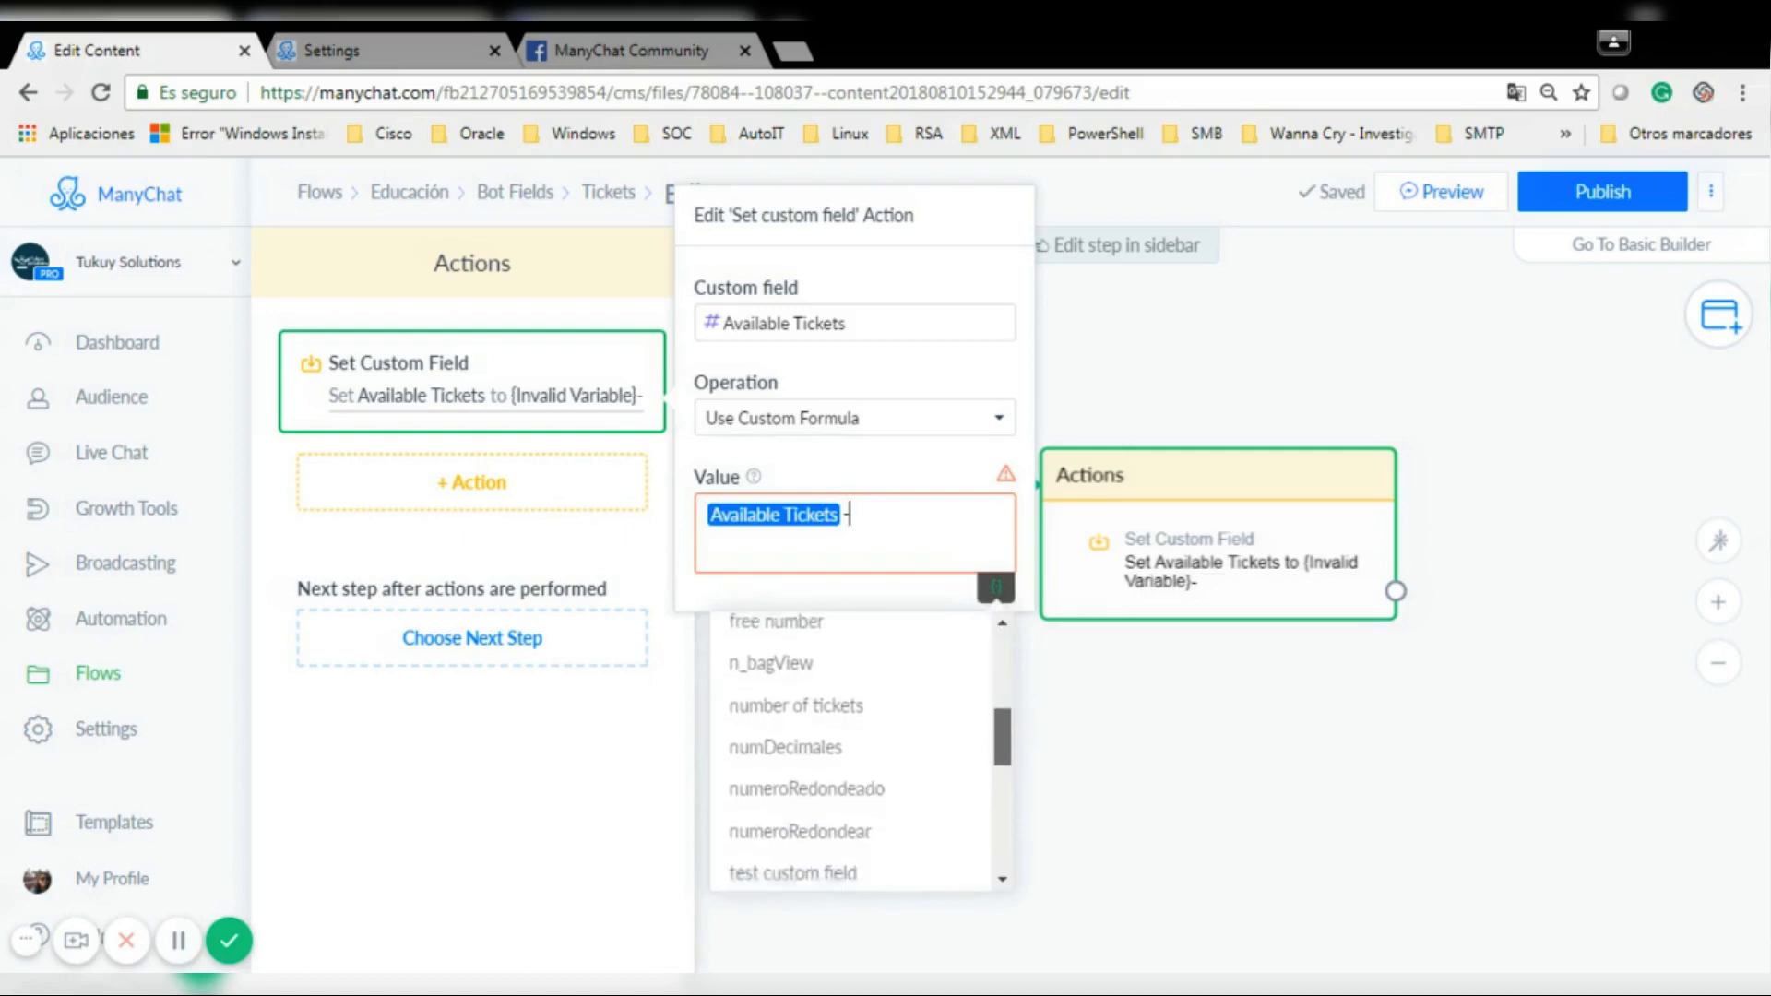
left_click(861, 693)
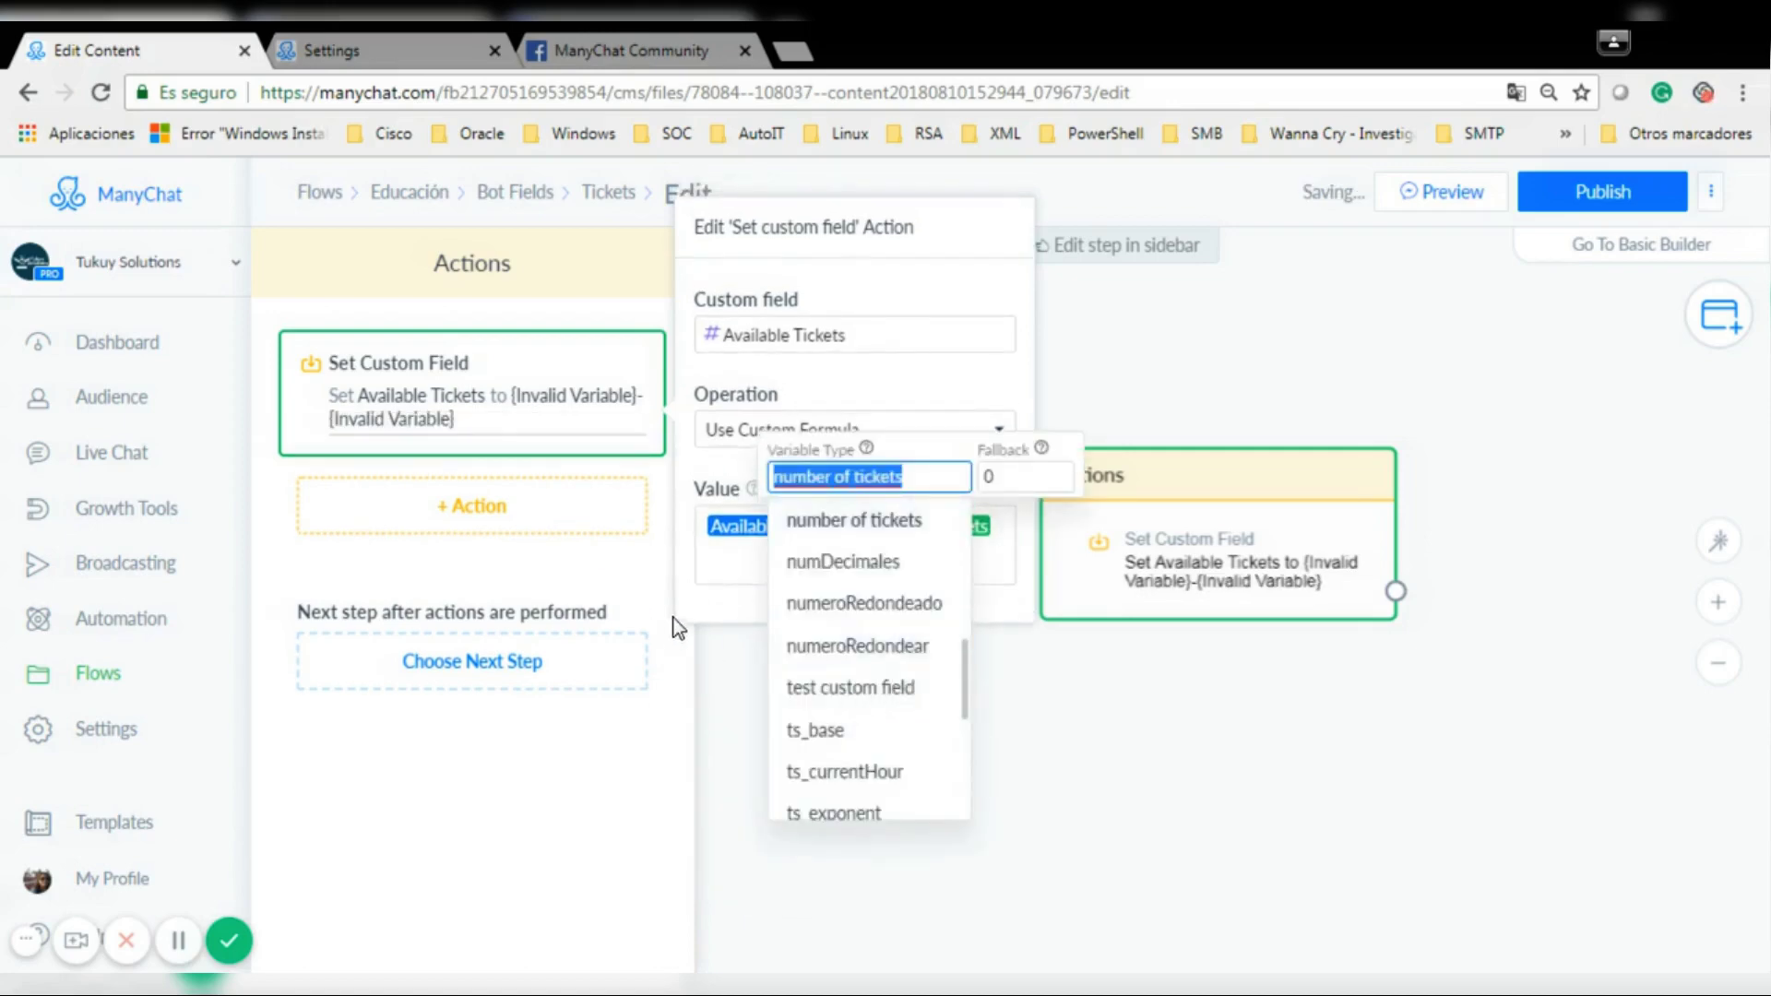
left_click(724, 588)
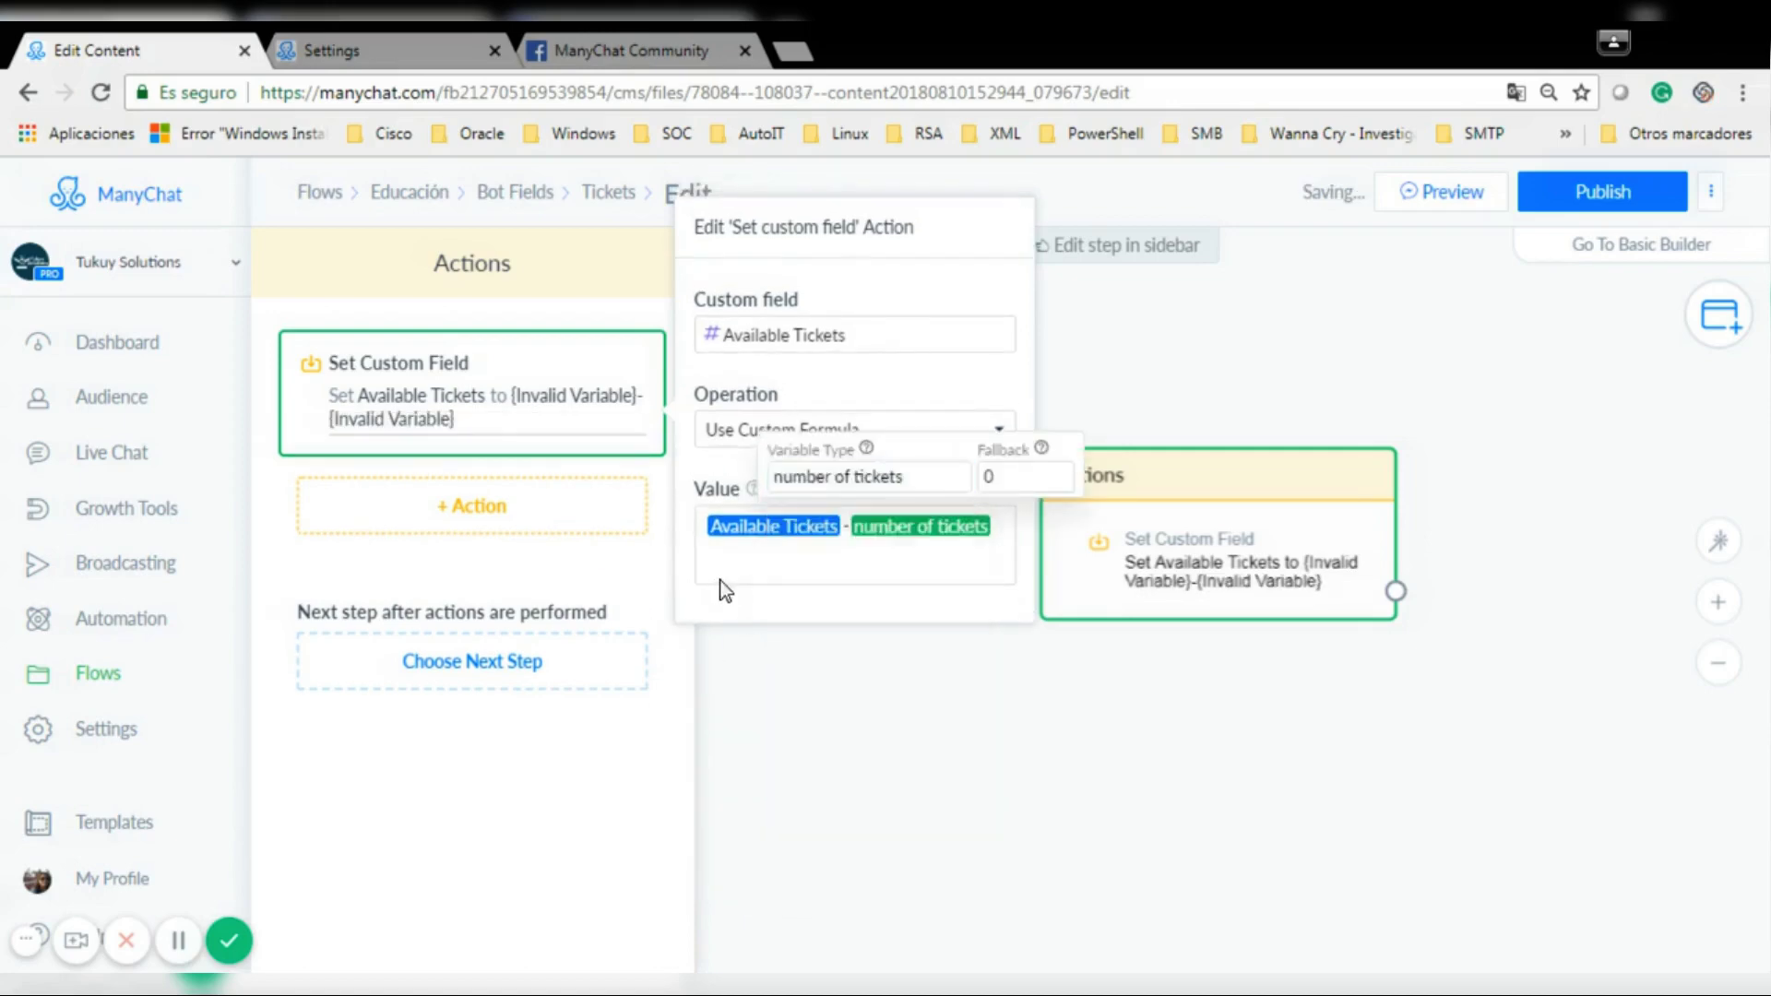
left_click(902, 747)
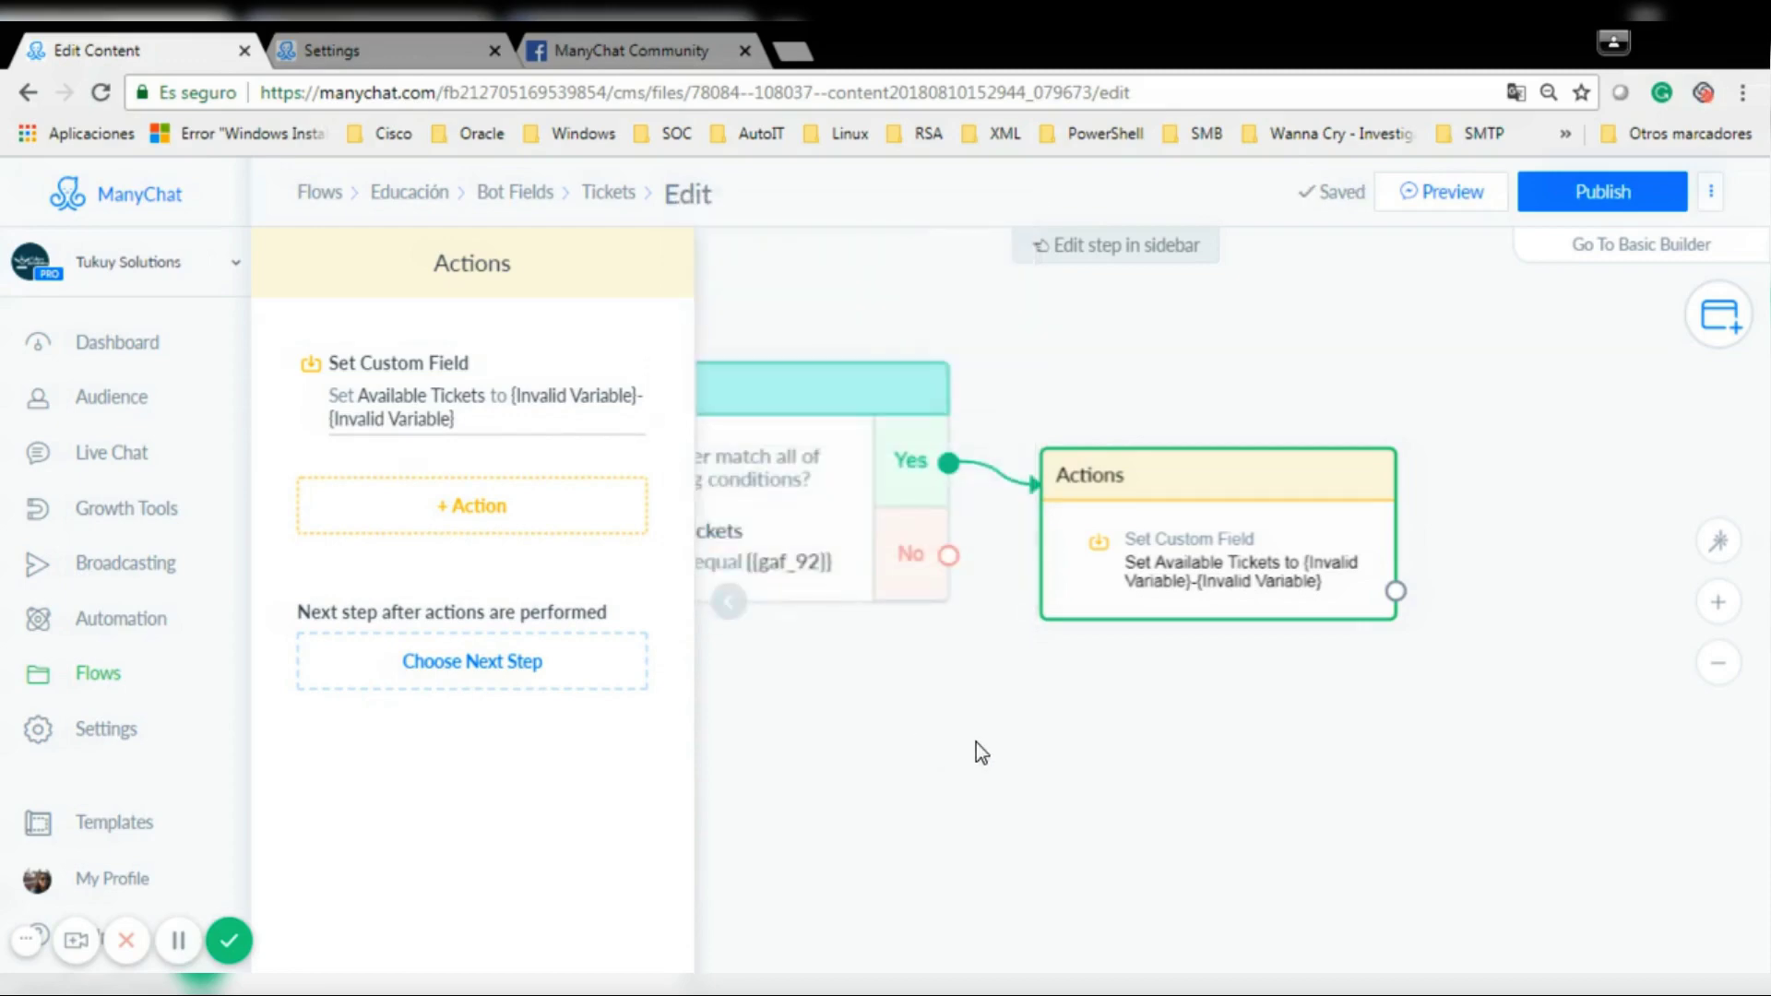
Move the Actions step level with Condition #1 and link it to a new Send Message step.
left_click_drag(1161, 491, 1234, 406)
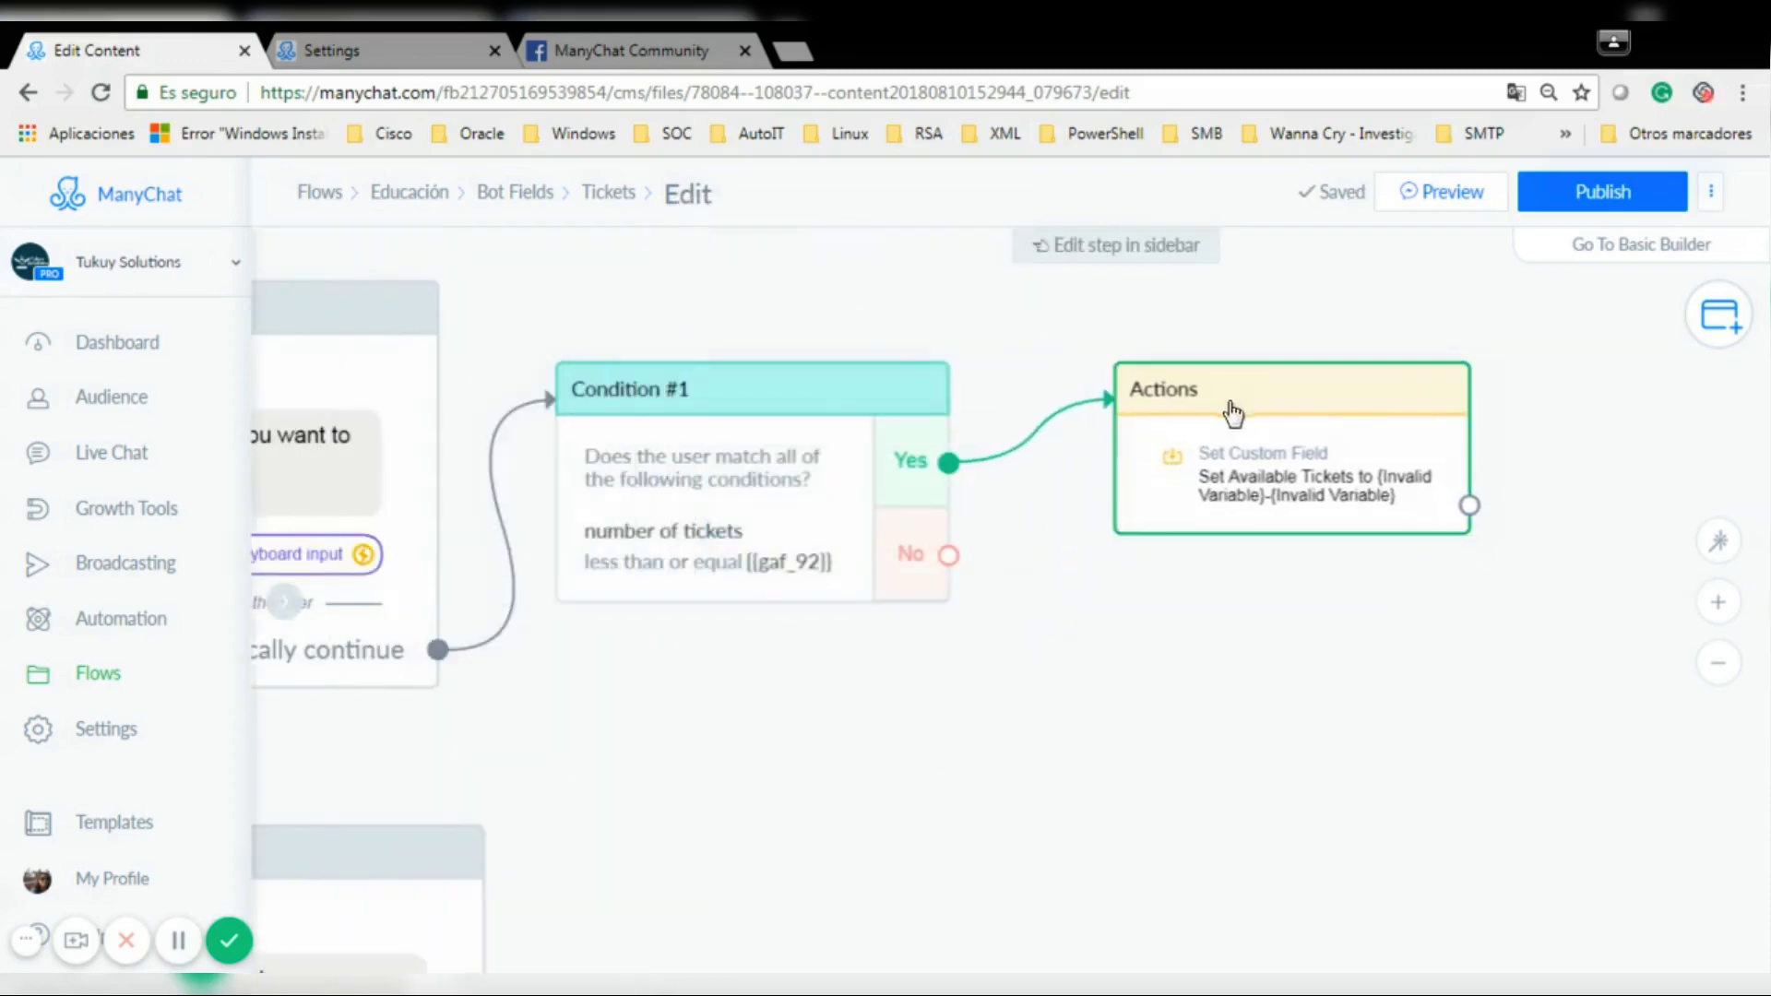
left_click_drag(1155, 798, 946, 809)
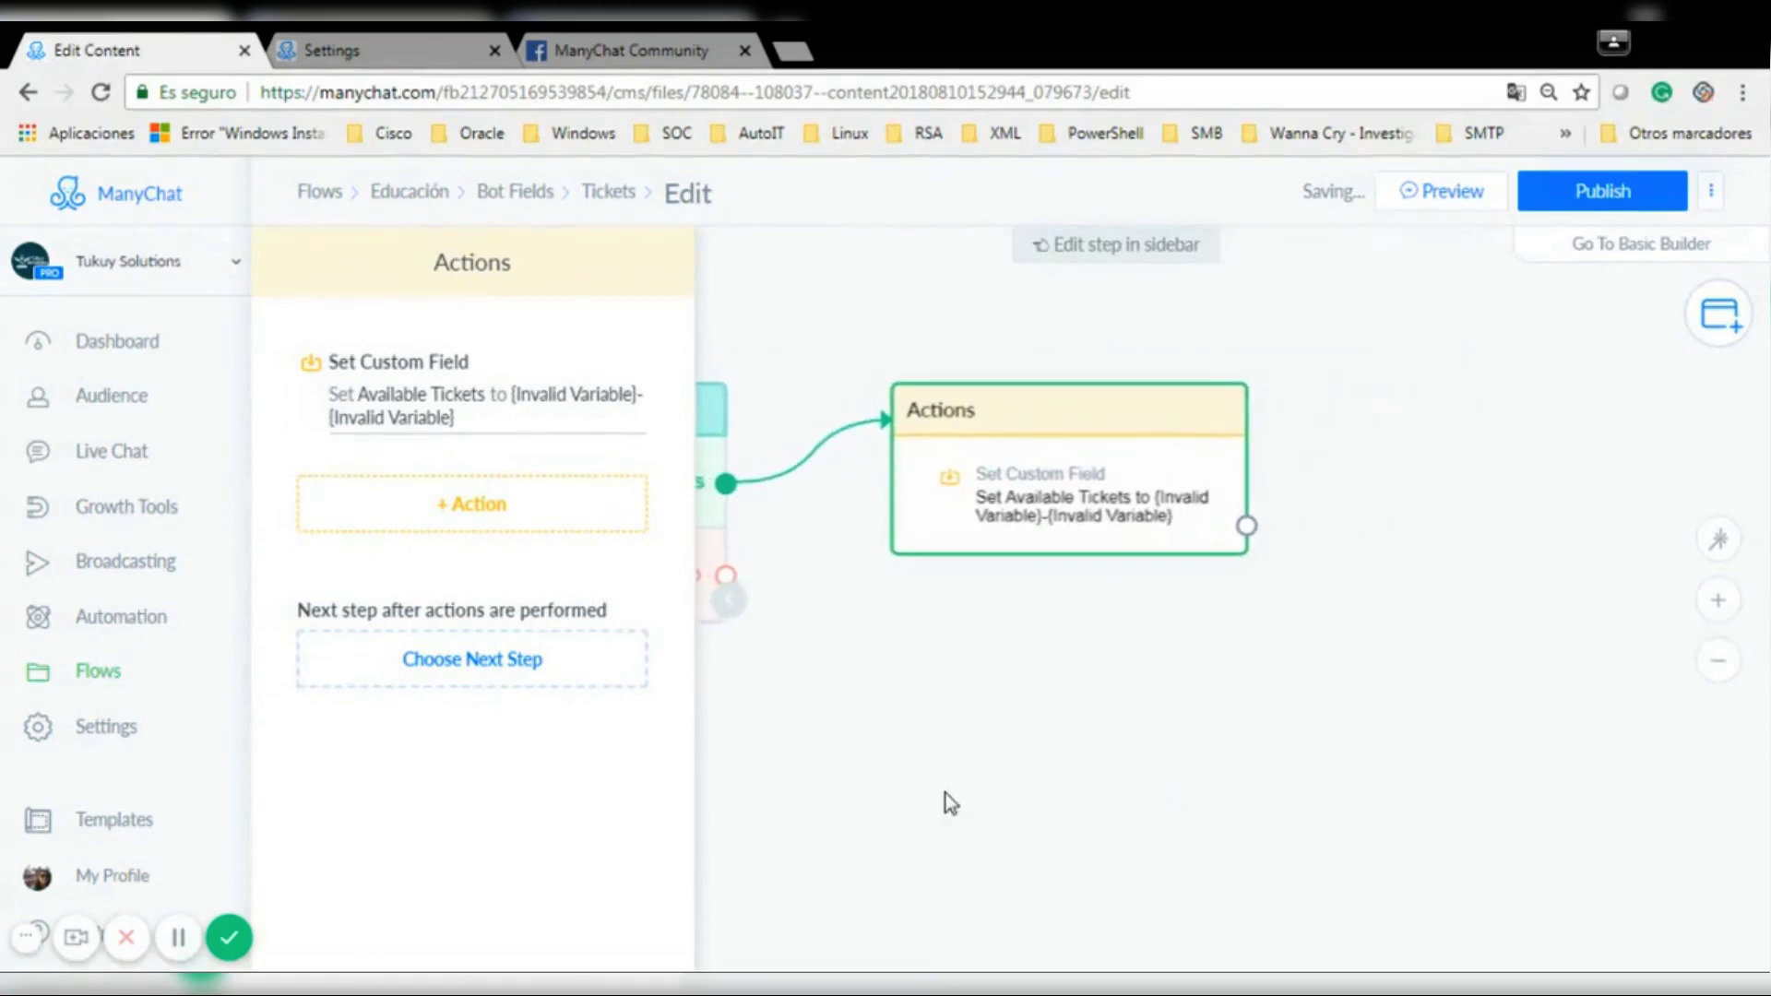
left_click(1247, 526)
left_click(1343, 499)
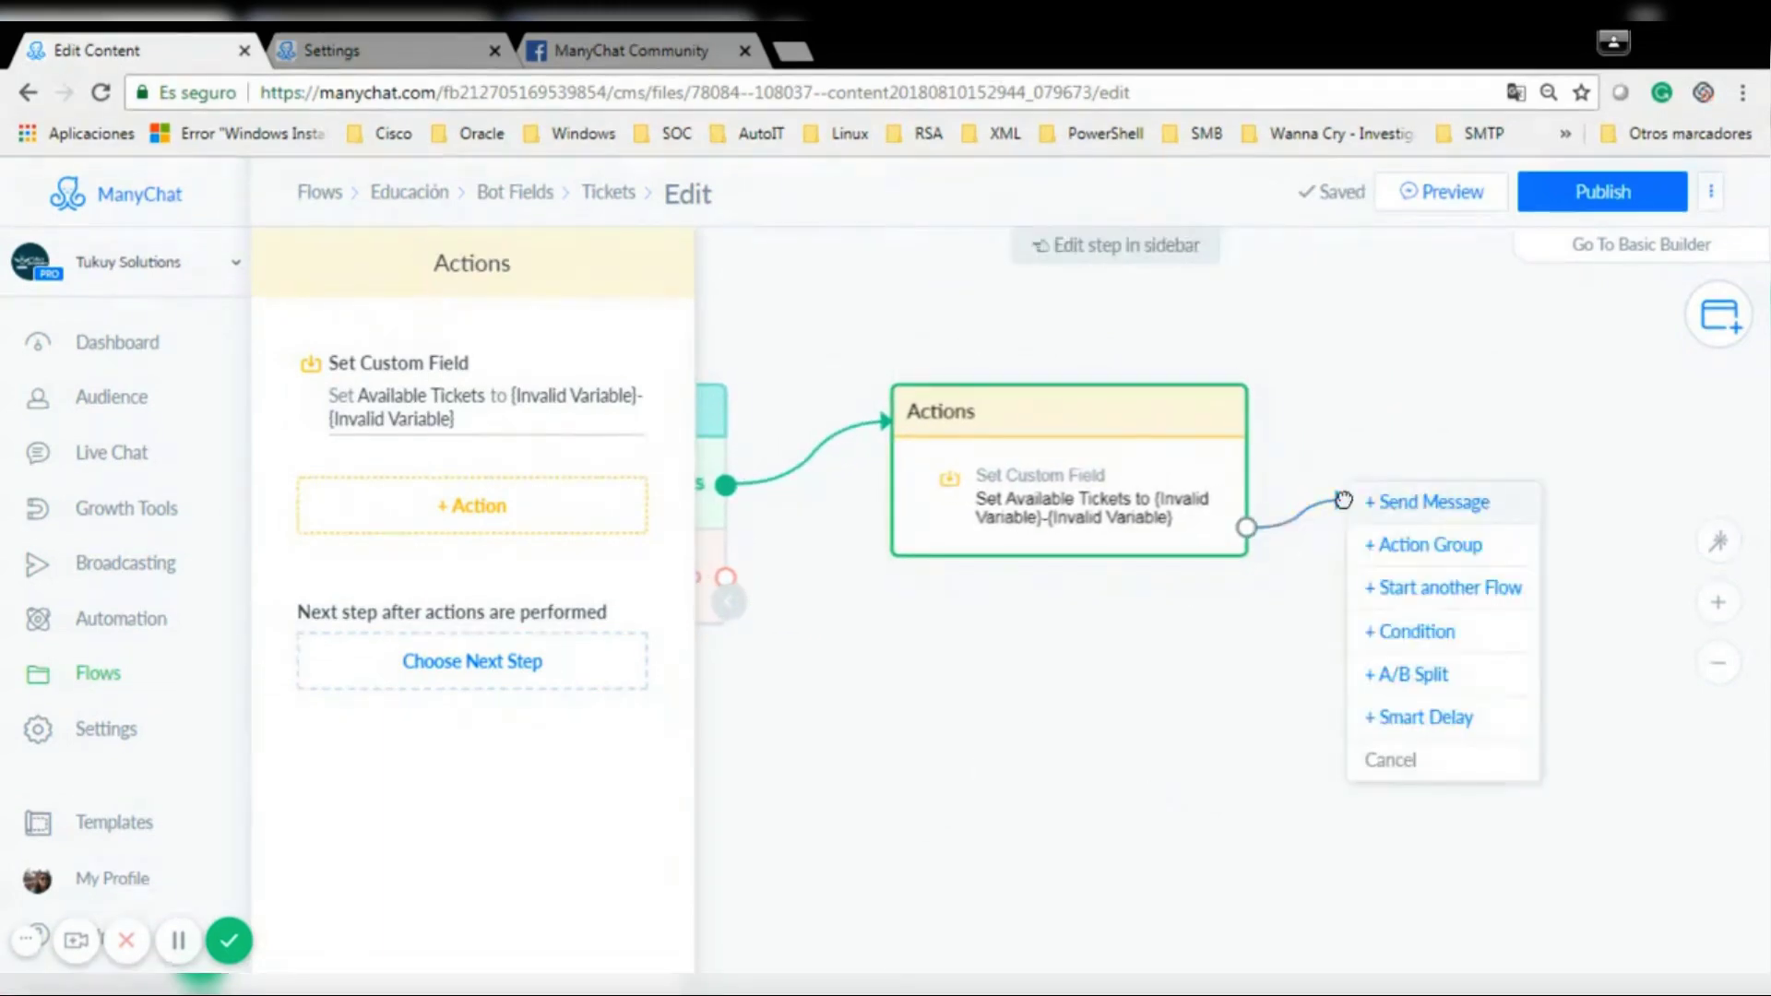
left_click(1383, 502)
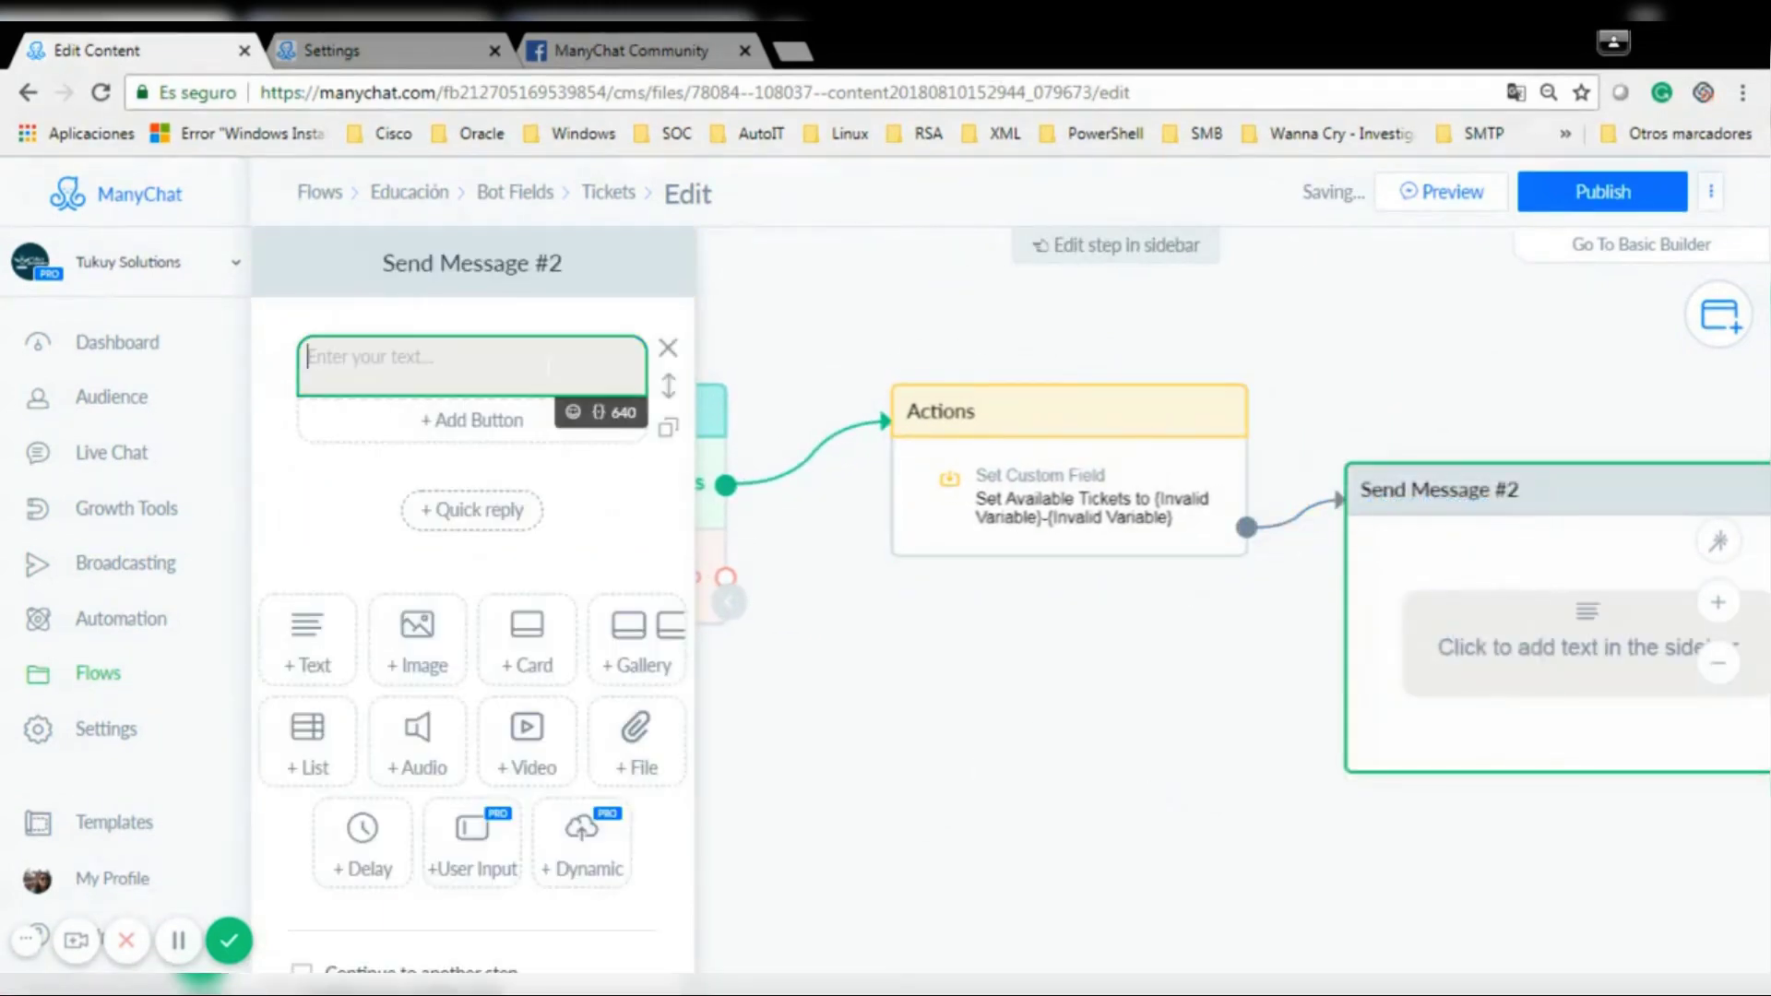
Write "Thank you. You just bought [number of tickets] tickets." in Send Message #2, using the custom field variable, and add the thank-you tickets image below.
type("Thank you. You just b")
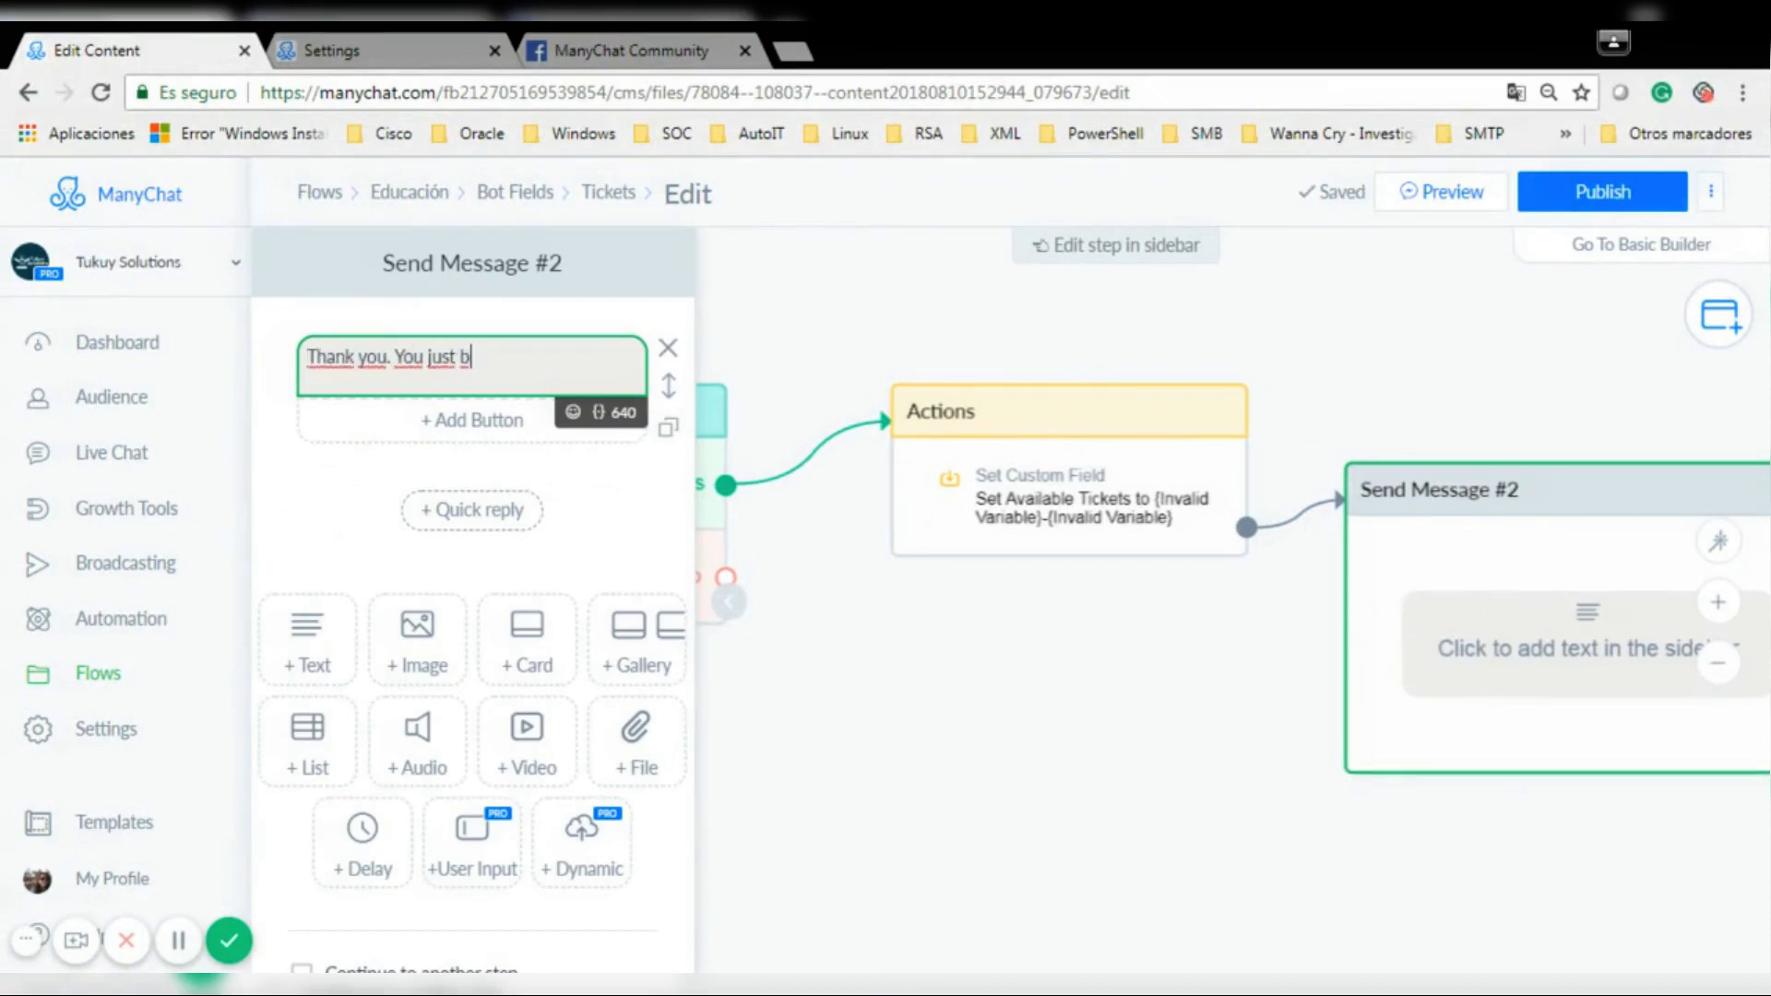
type("ought")
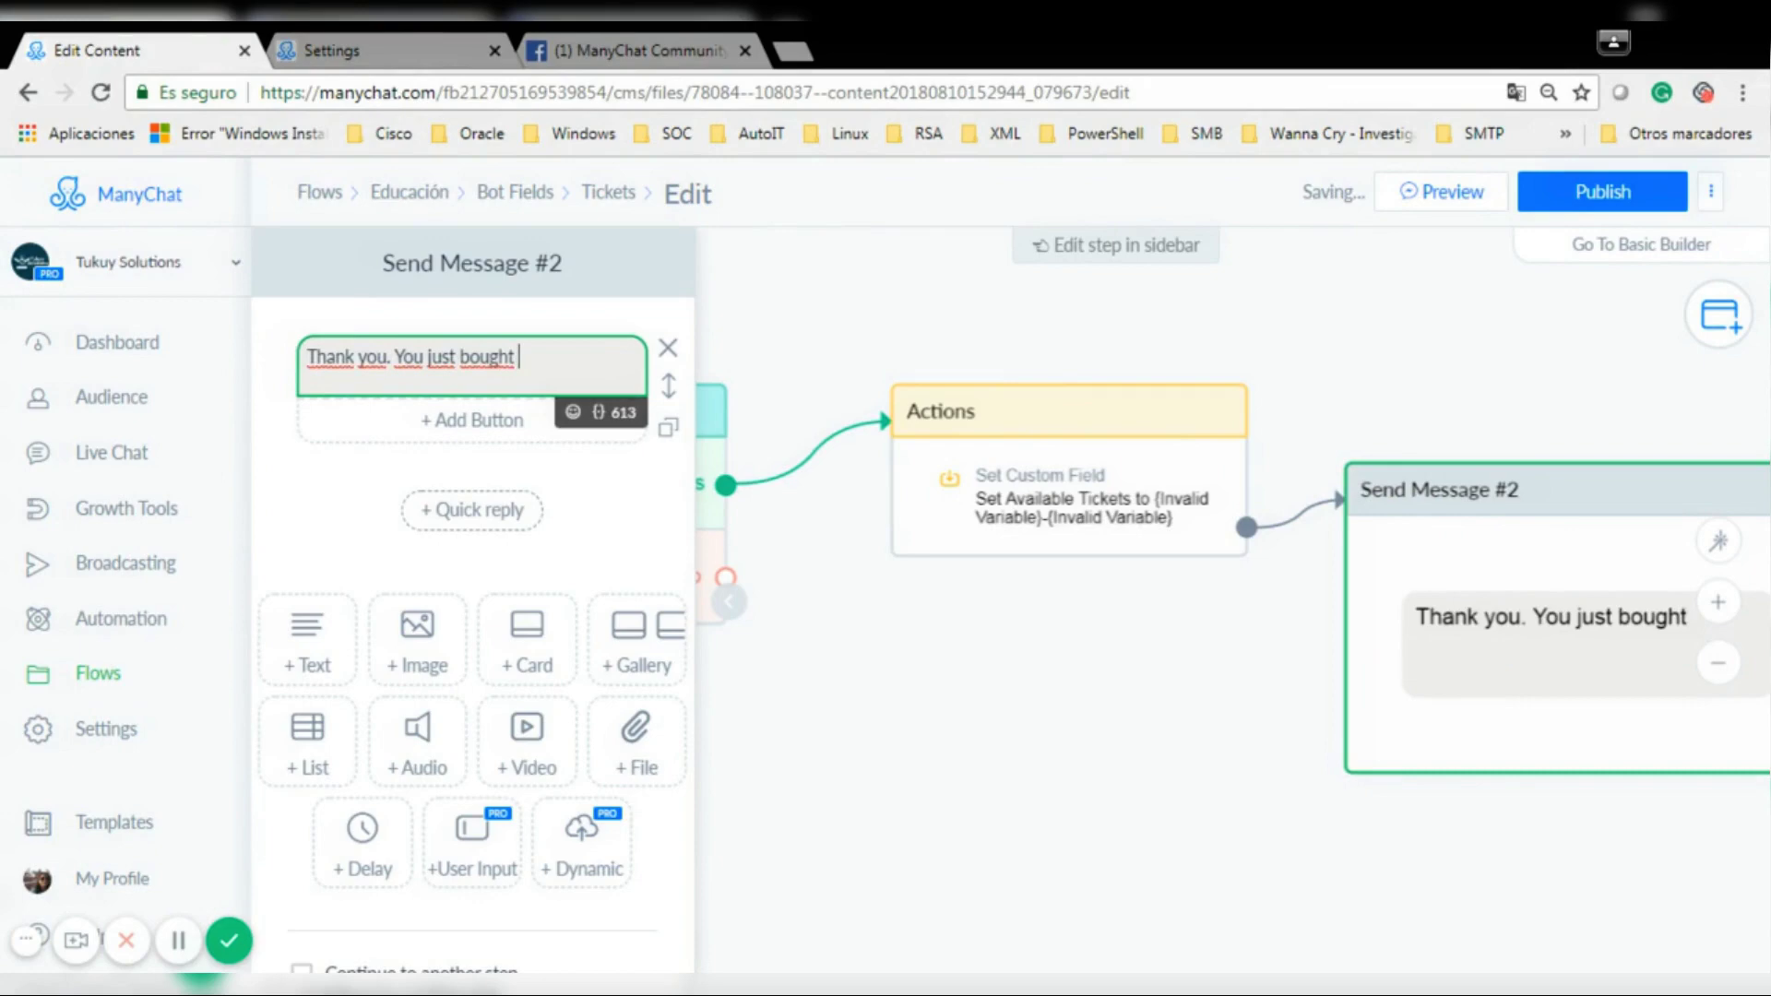
left_click(598, 415)
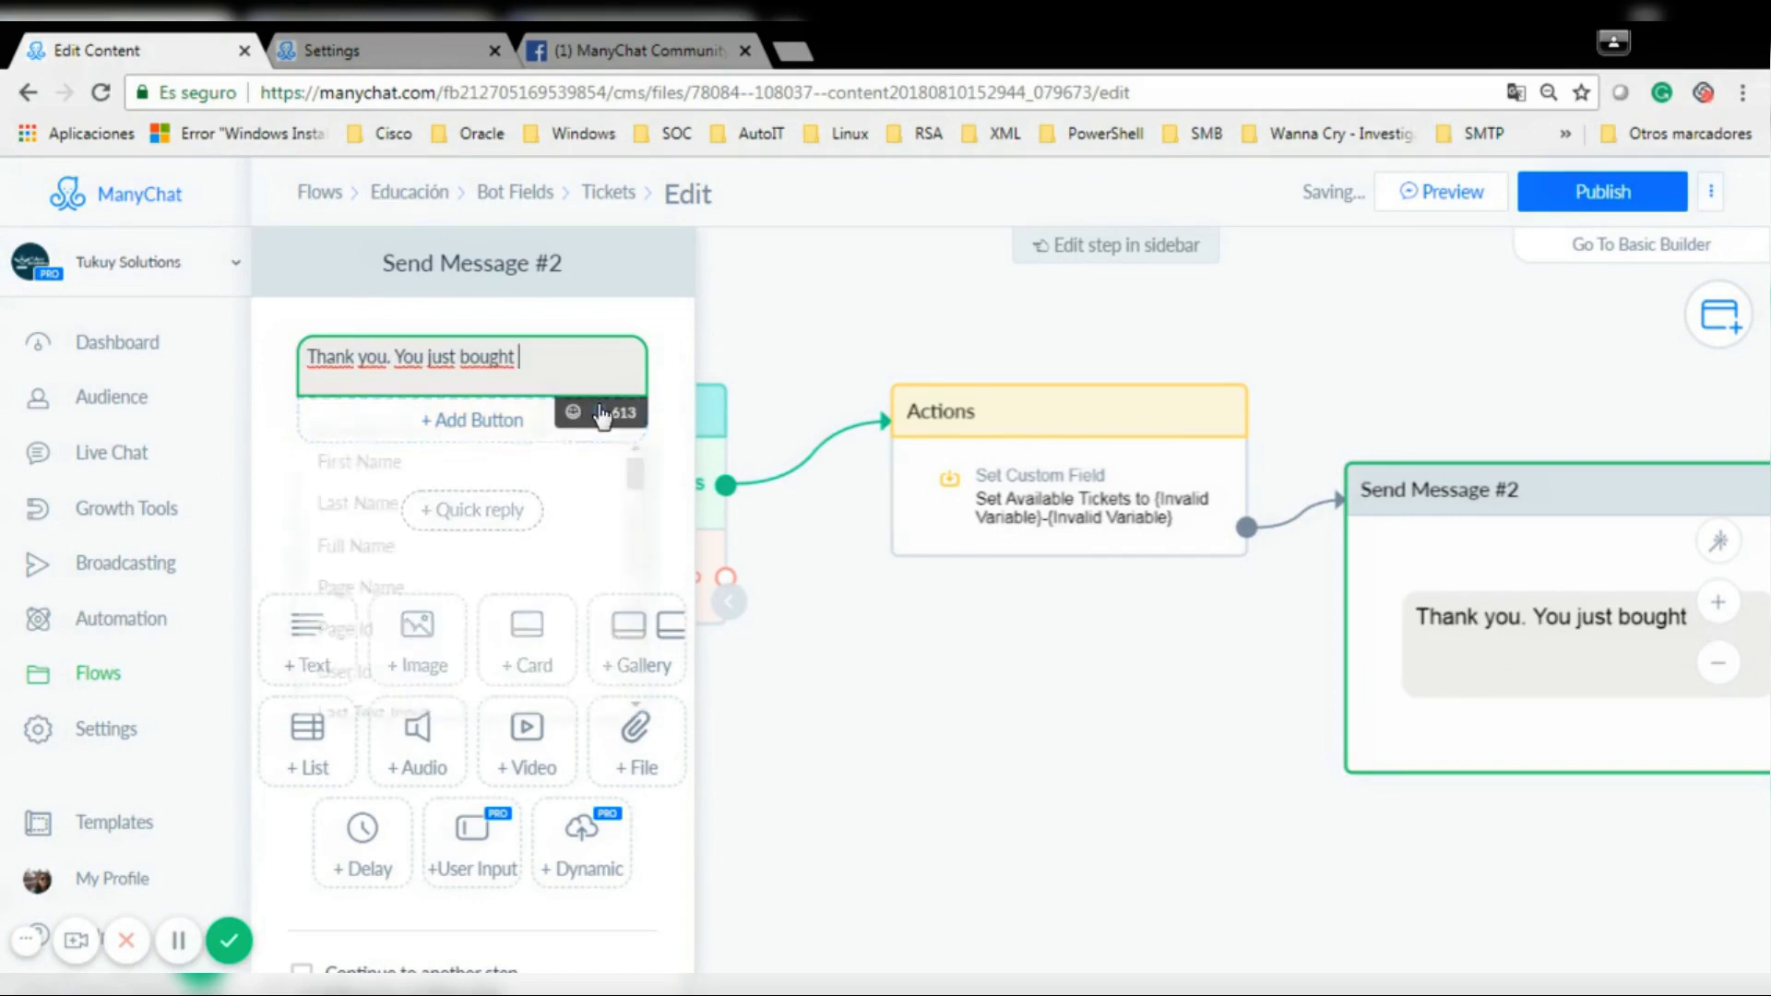
scroll(629, 472, "down", 10)
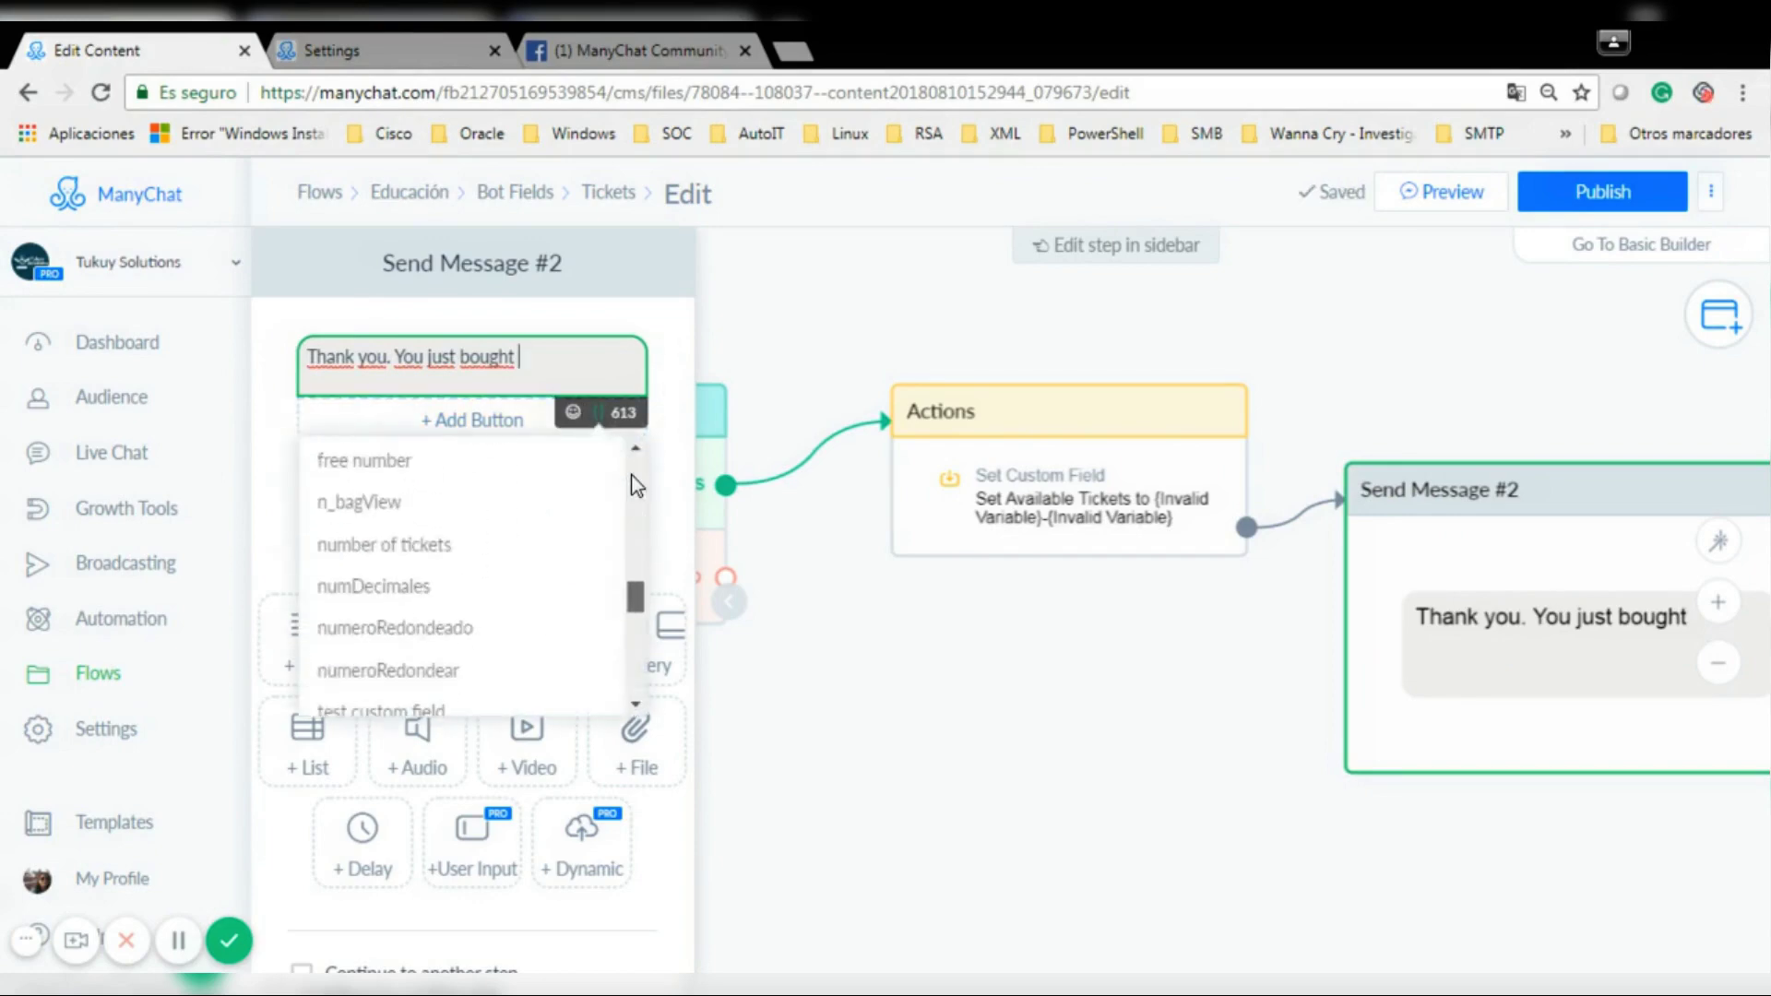
left_click(505, 546)
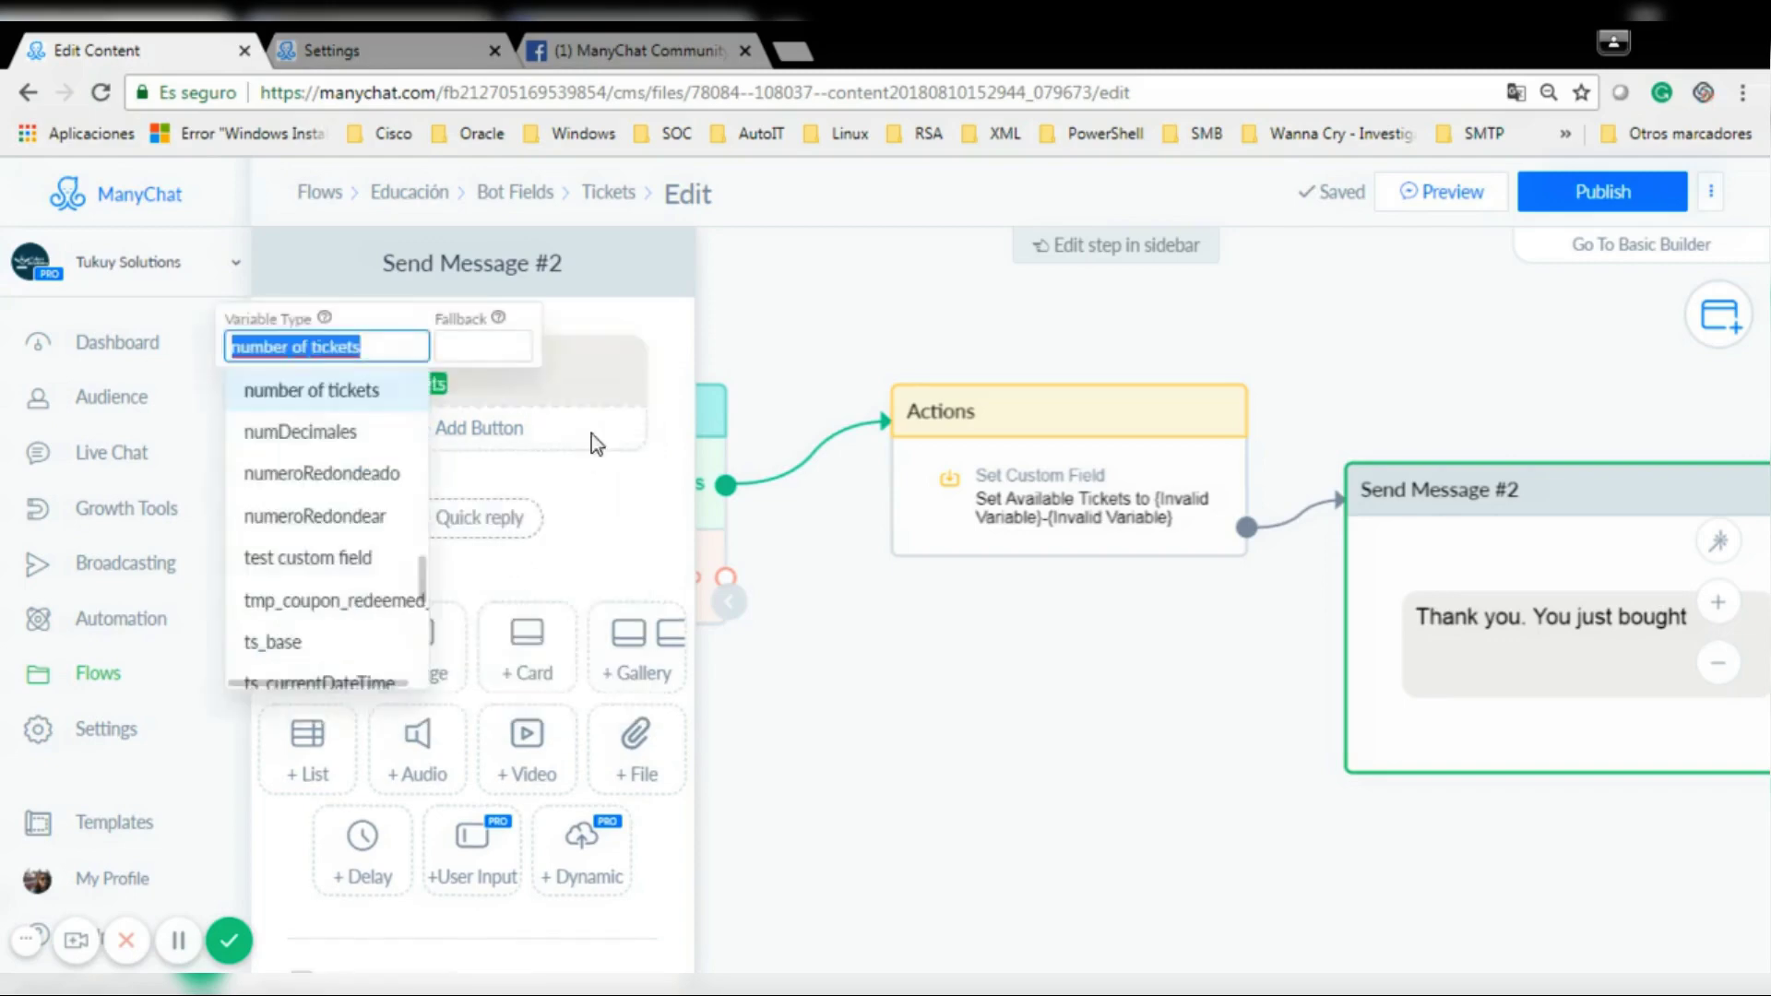
left_click(528, 389)
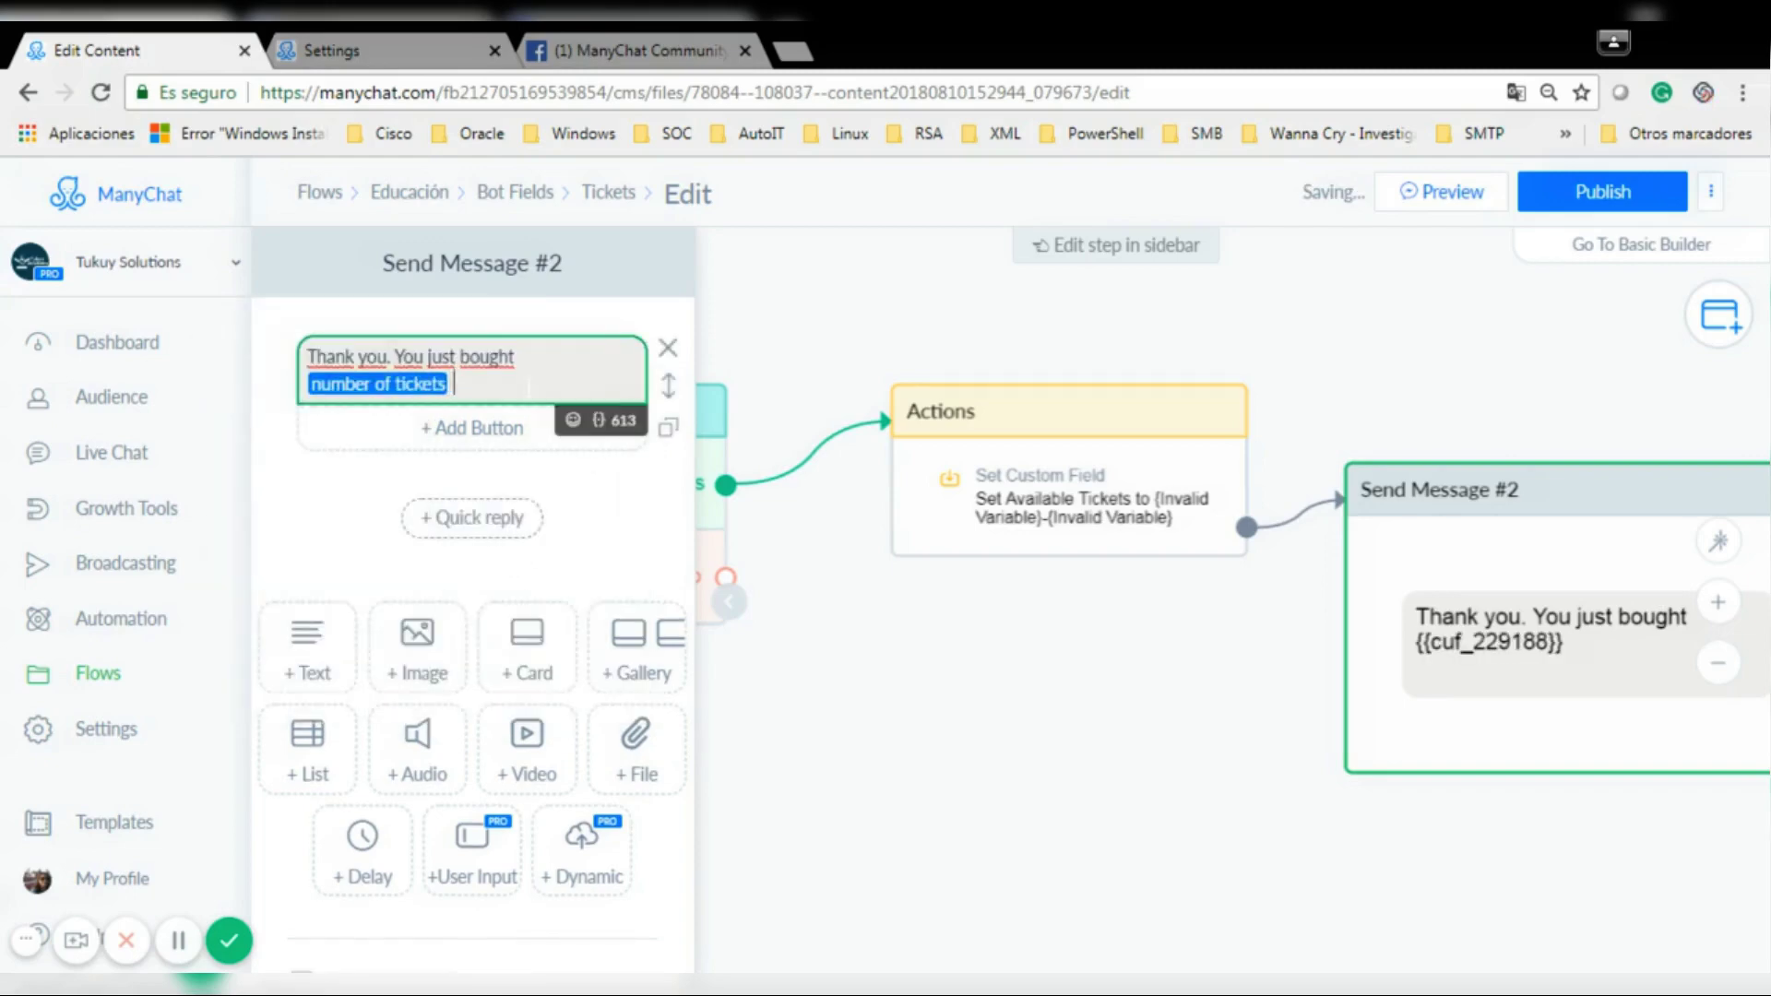
type("tickets.")
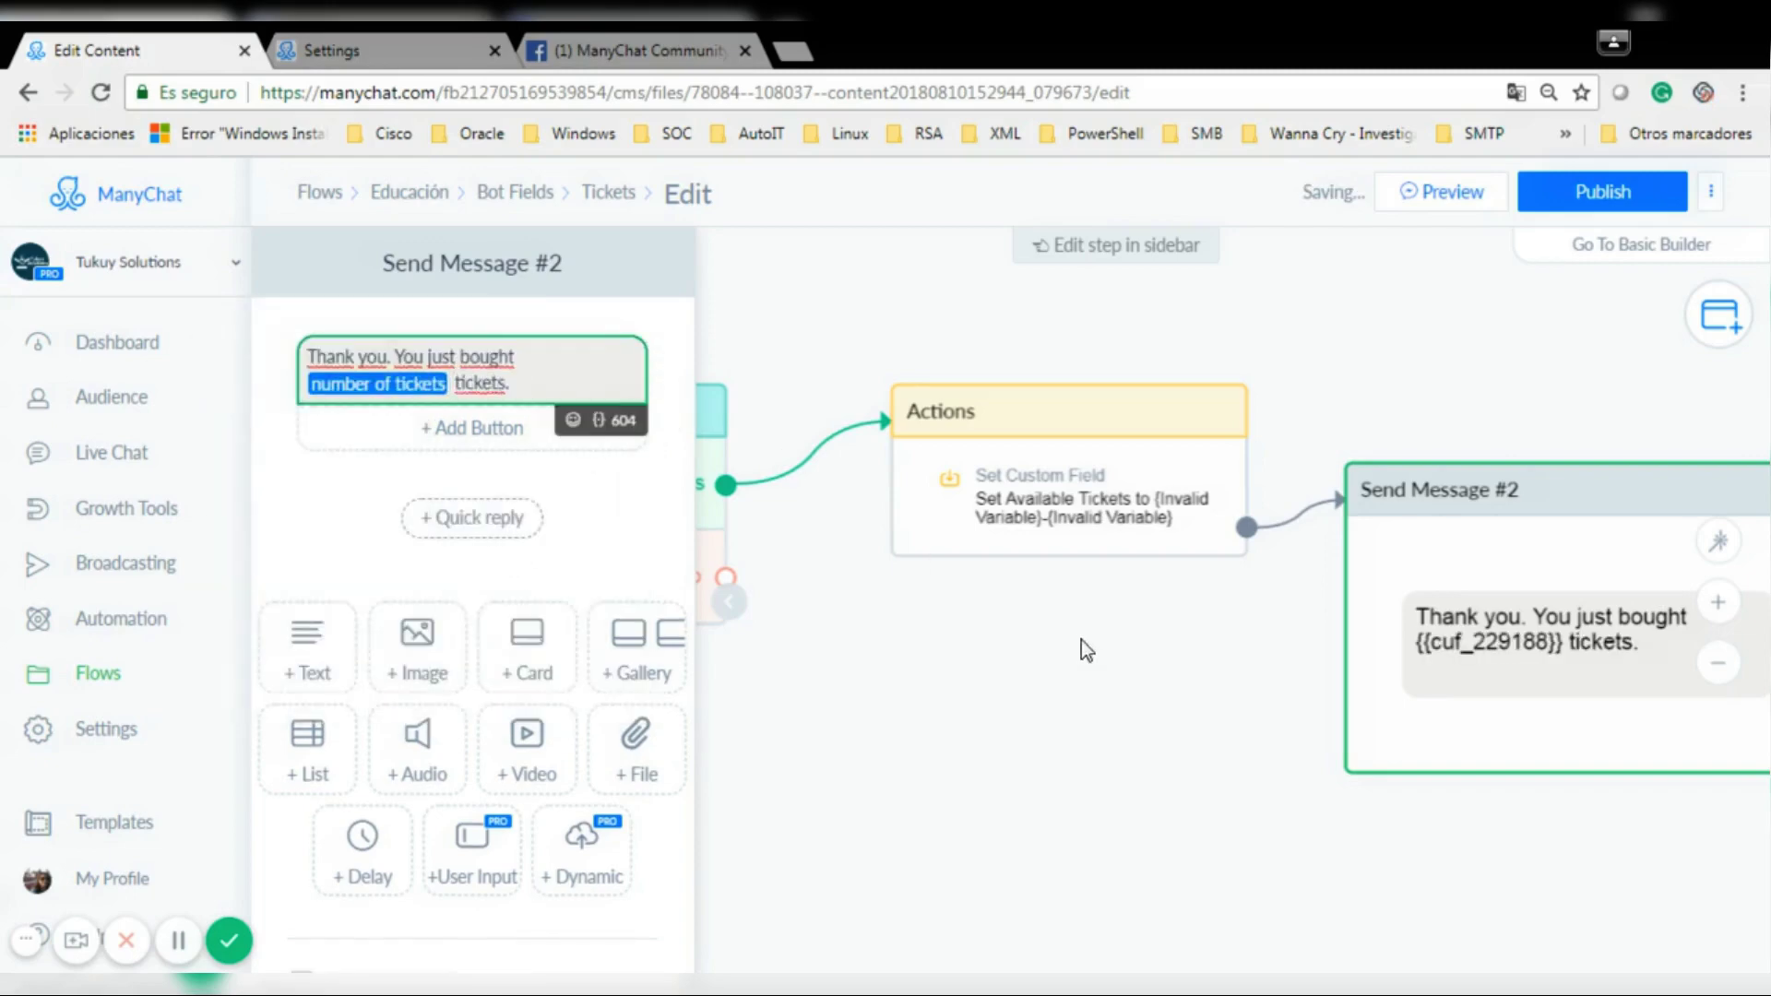
left_click(406, 668)
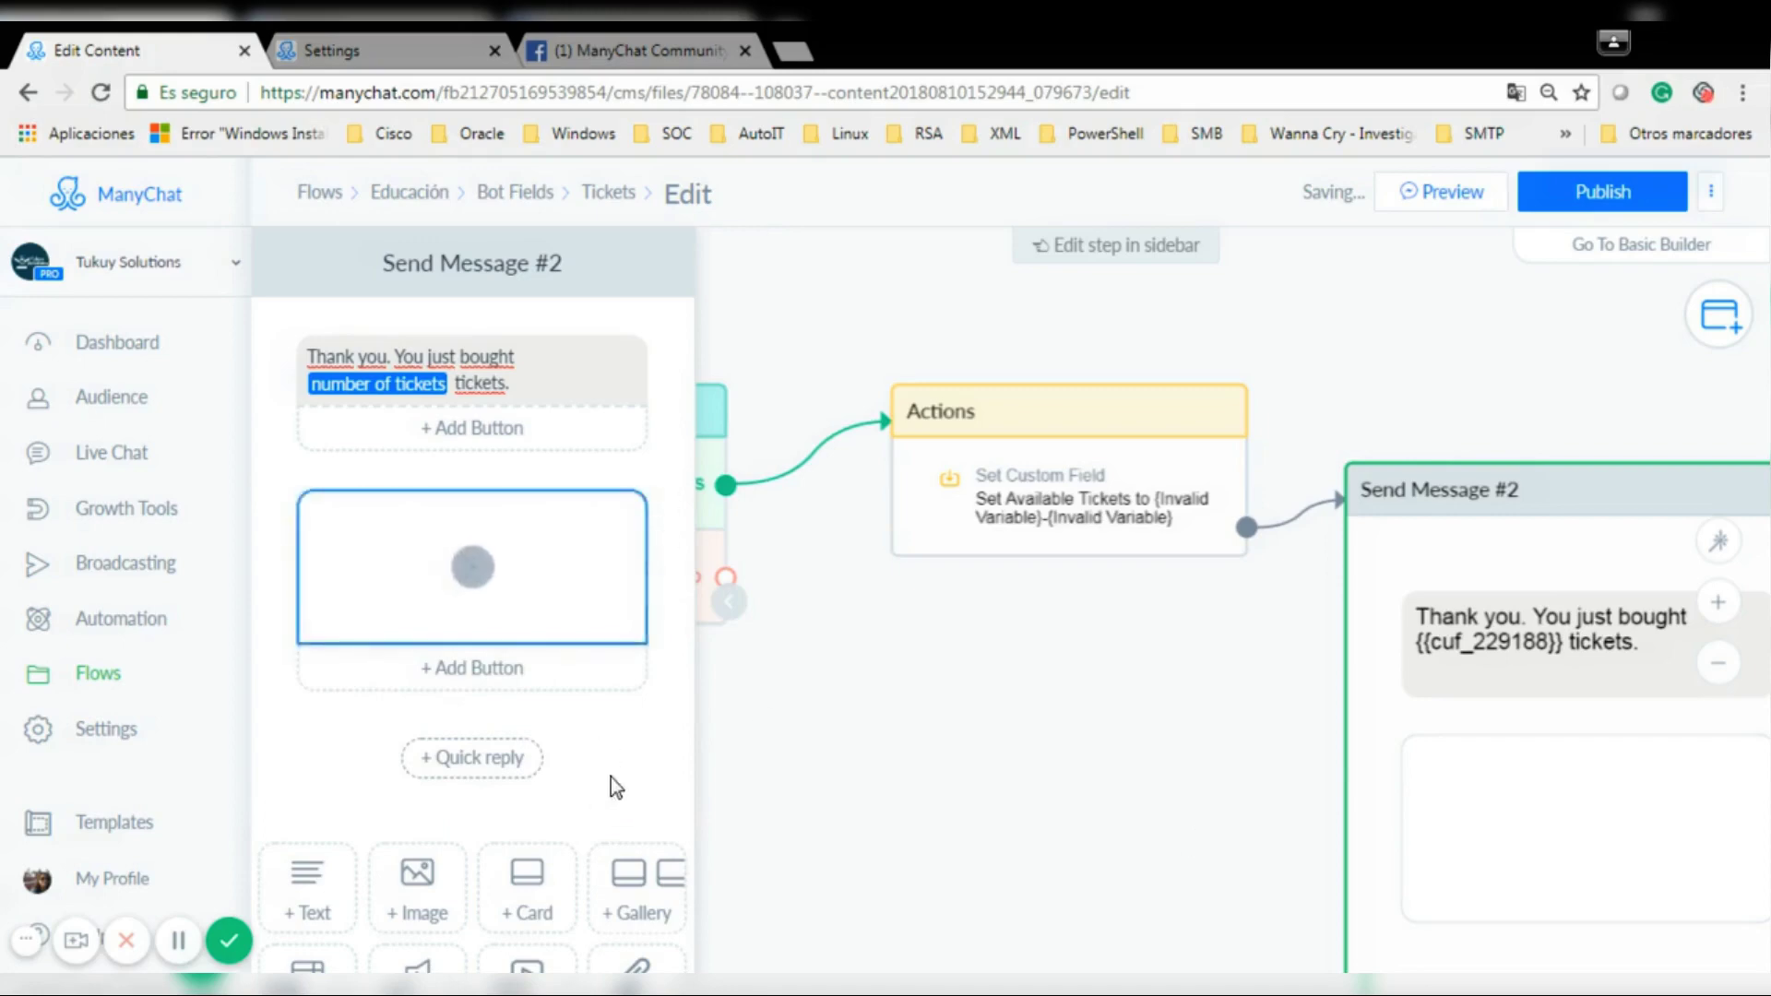
left_click(1111, 725)
Link Condition #1's No branch to a new Send Message step with the text "Sorry but we don't have enough tickets.".
scroll(935, 737, "down", 5)
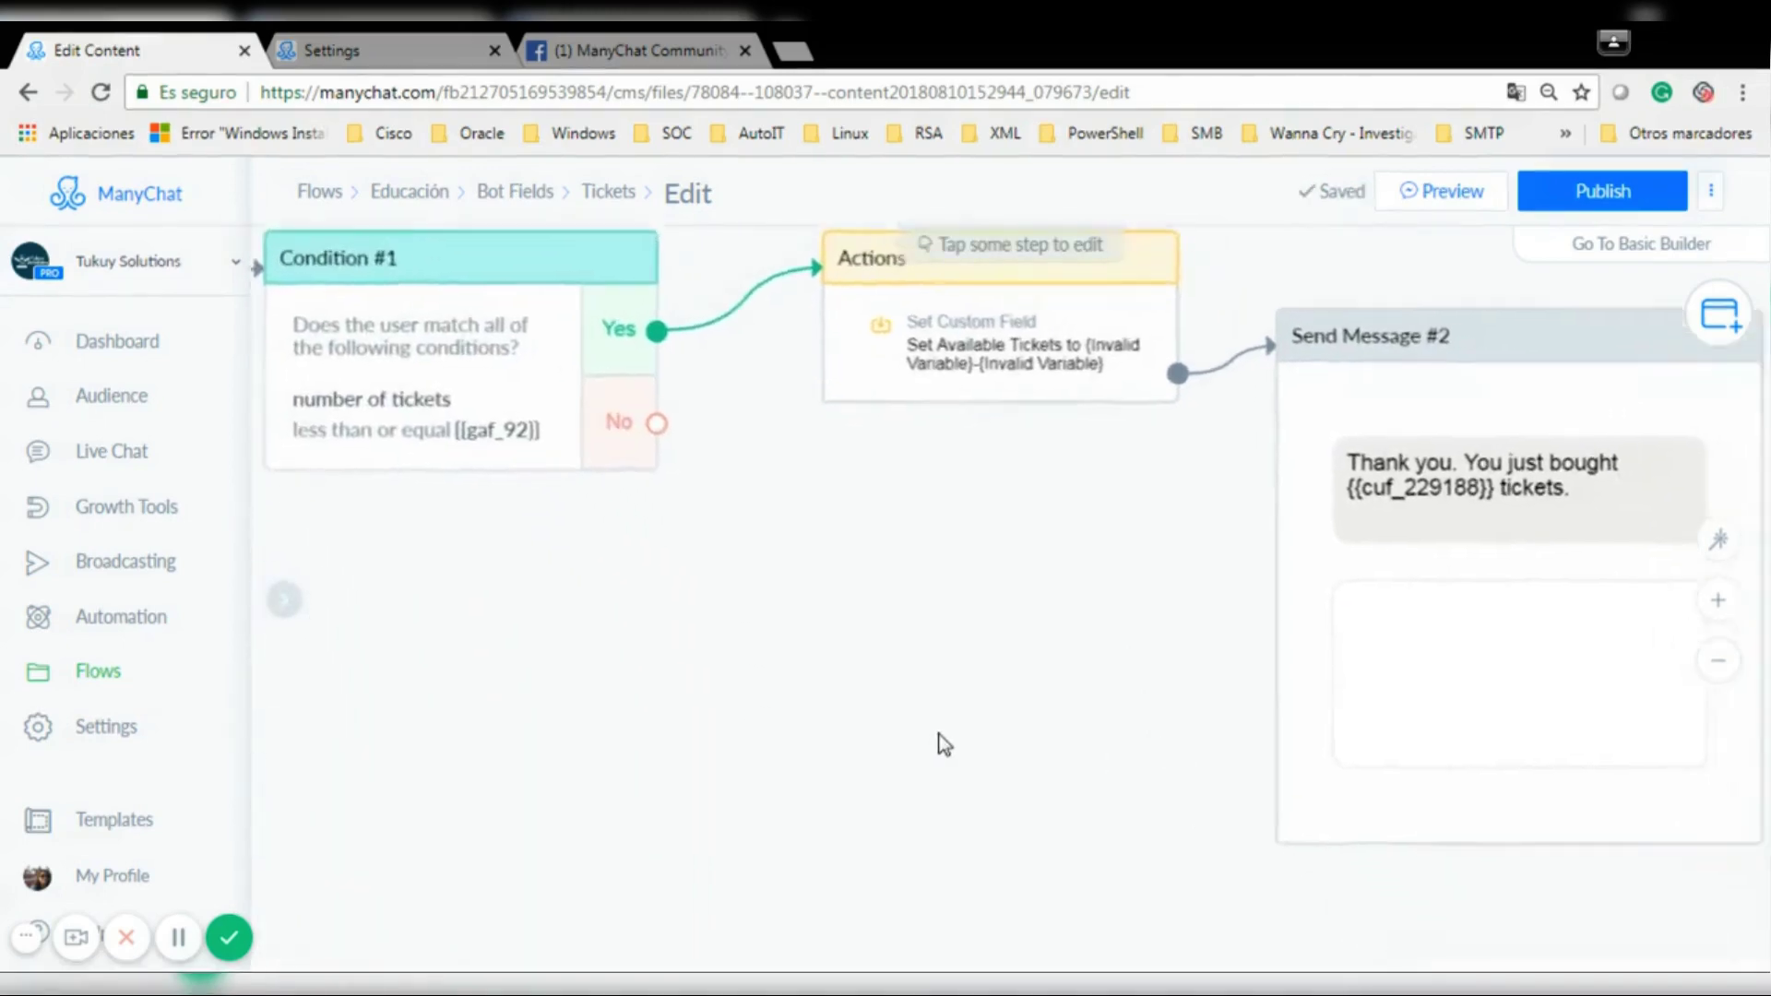
right_click(821, 480)
left_click(619, 378)
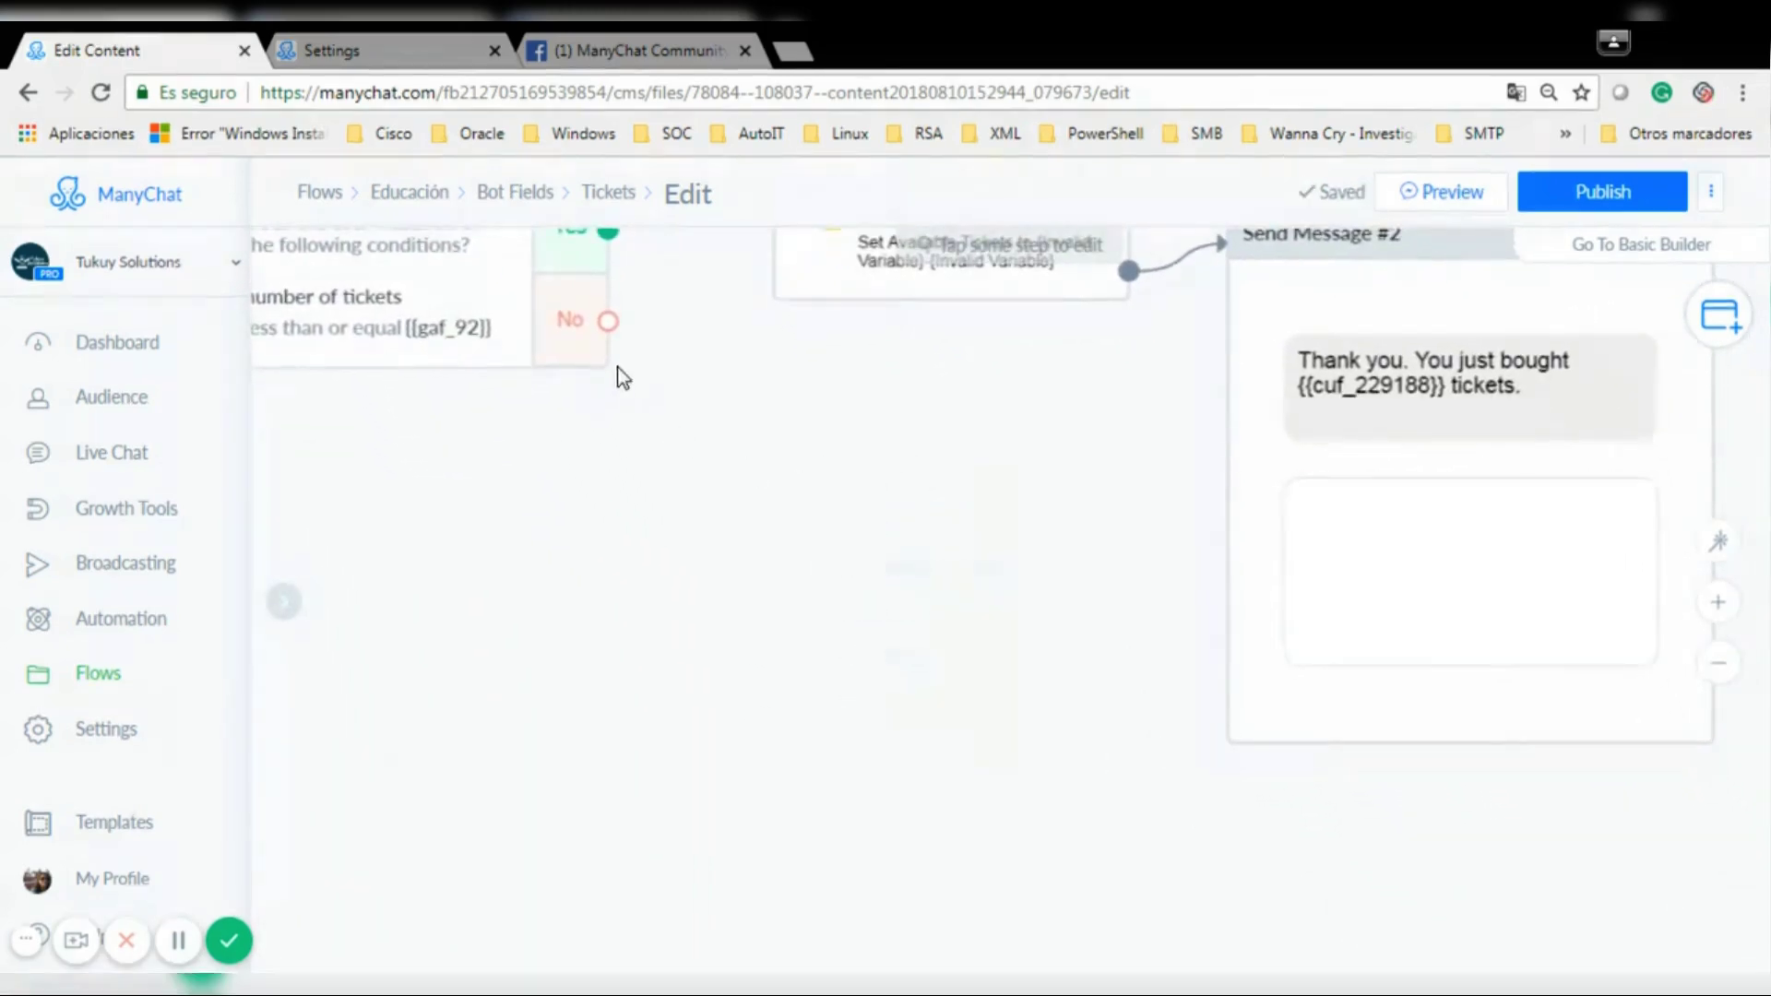
left_click(607, 320)
left_click(756, 733)
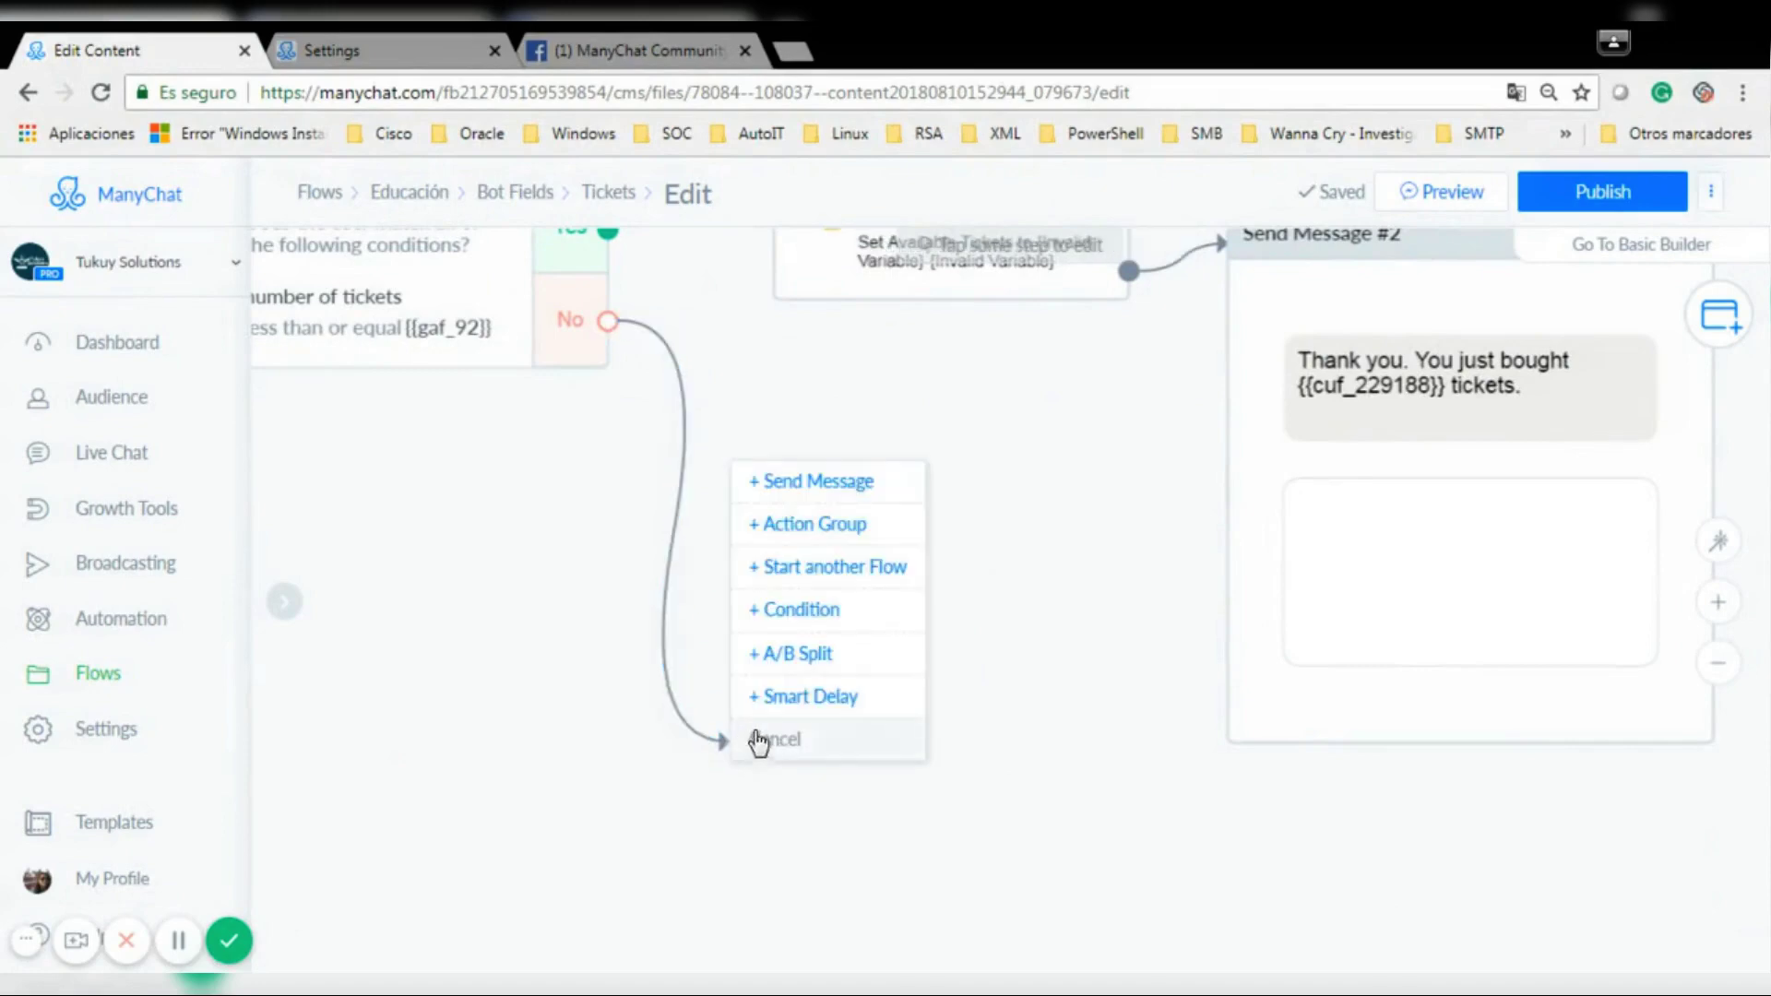
left_click(779, 502)
left_click(471, 364)
type("Sorry but we don")
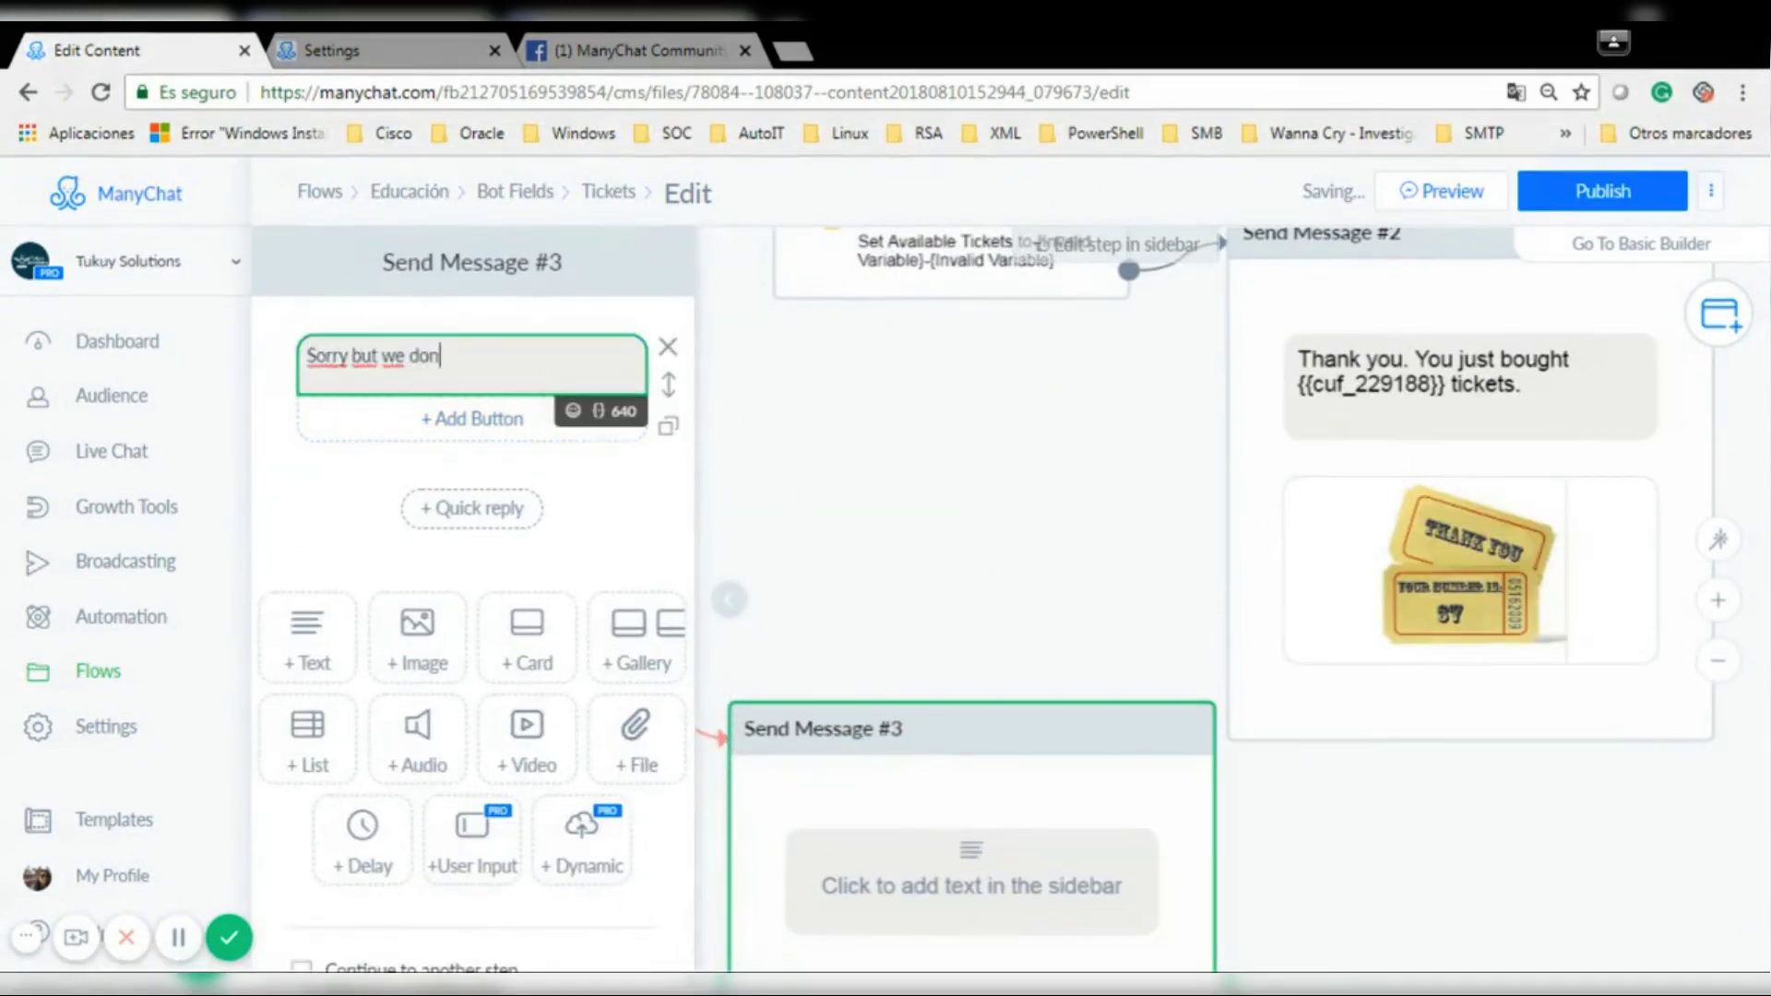
type("'t have enough tickets.")
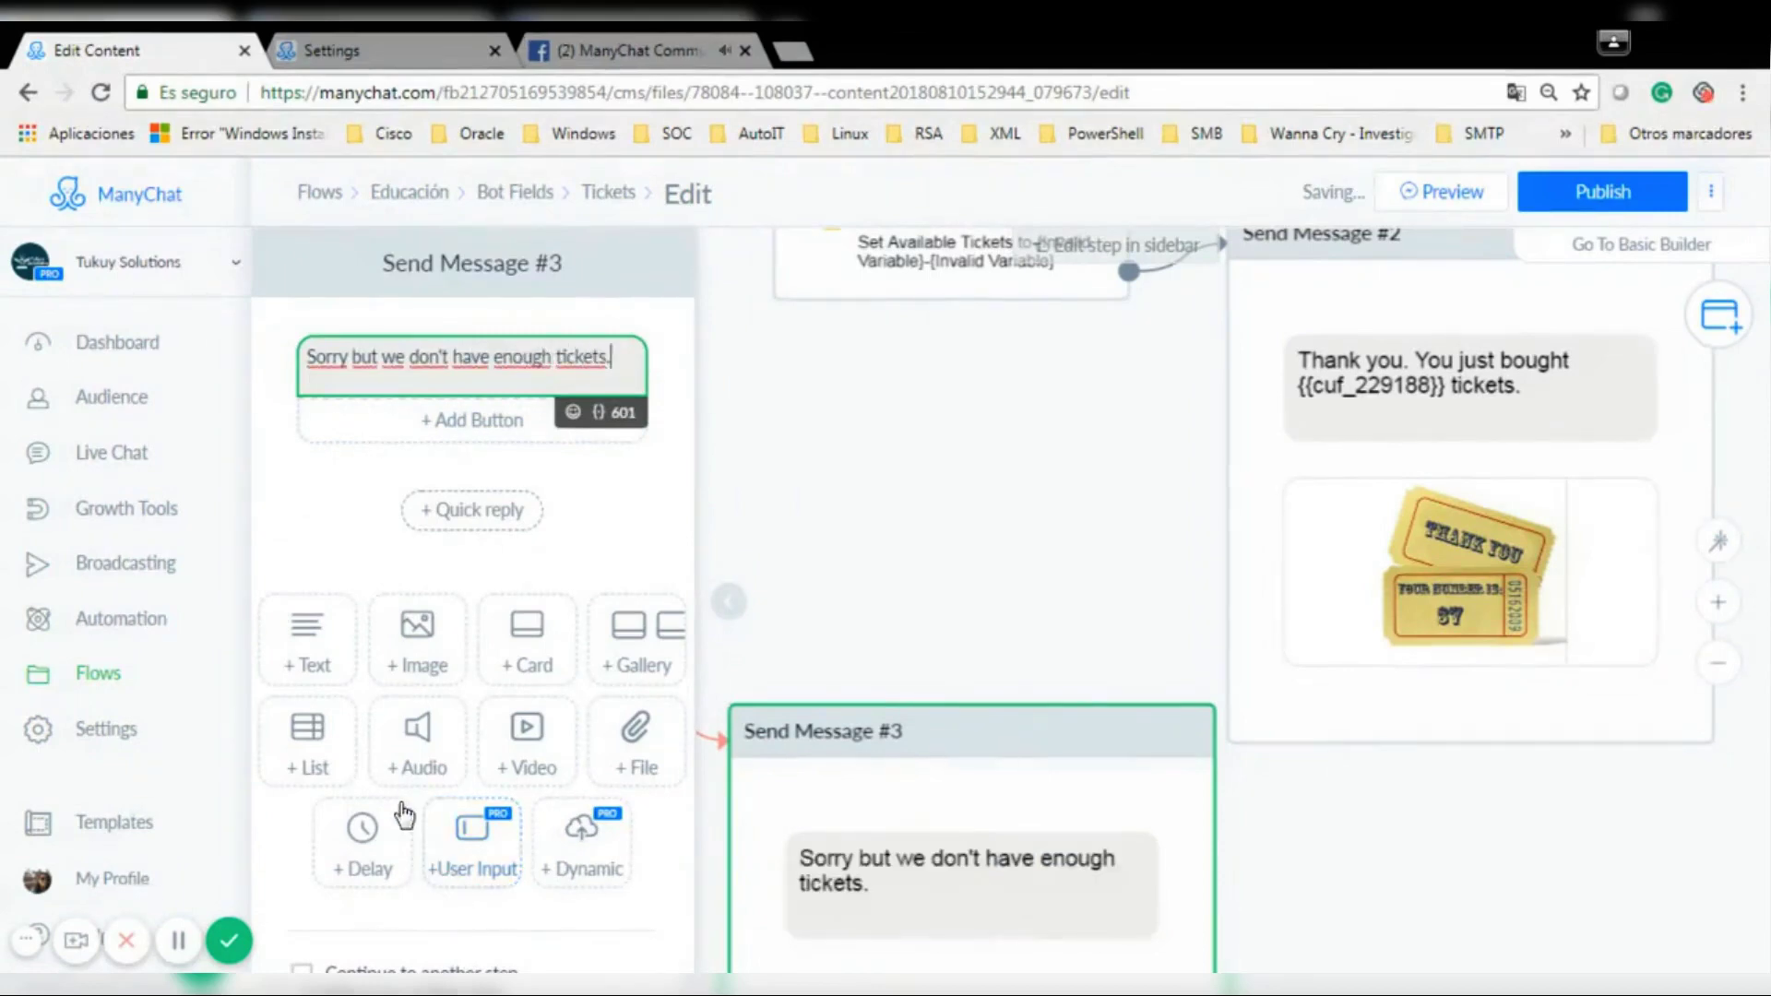
Add a 3-second typing delay to Send Message #3, followed by the text "Do you still want to buy tickets?".
left_click(362, 841)
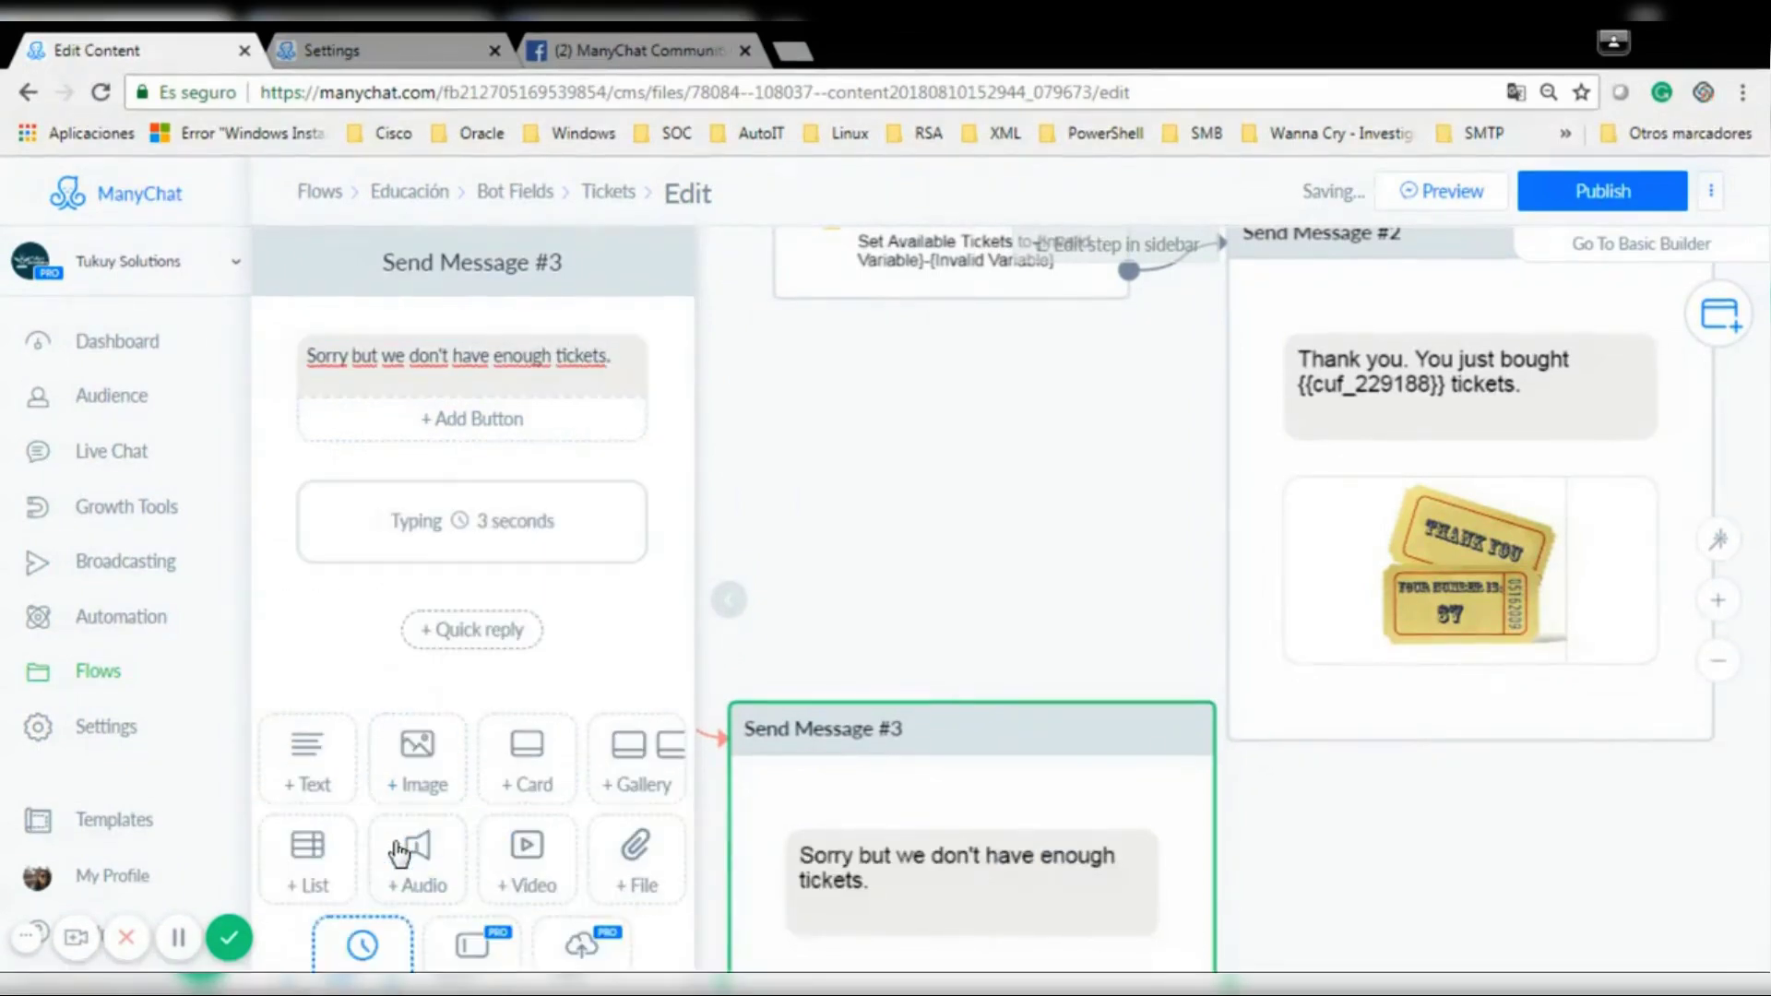
left_click(305, 780)
type("Do you still wa")
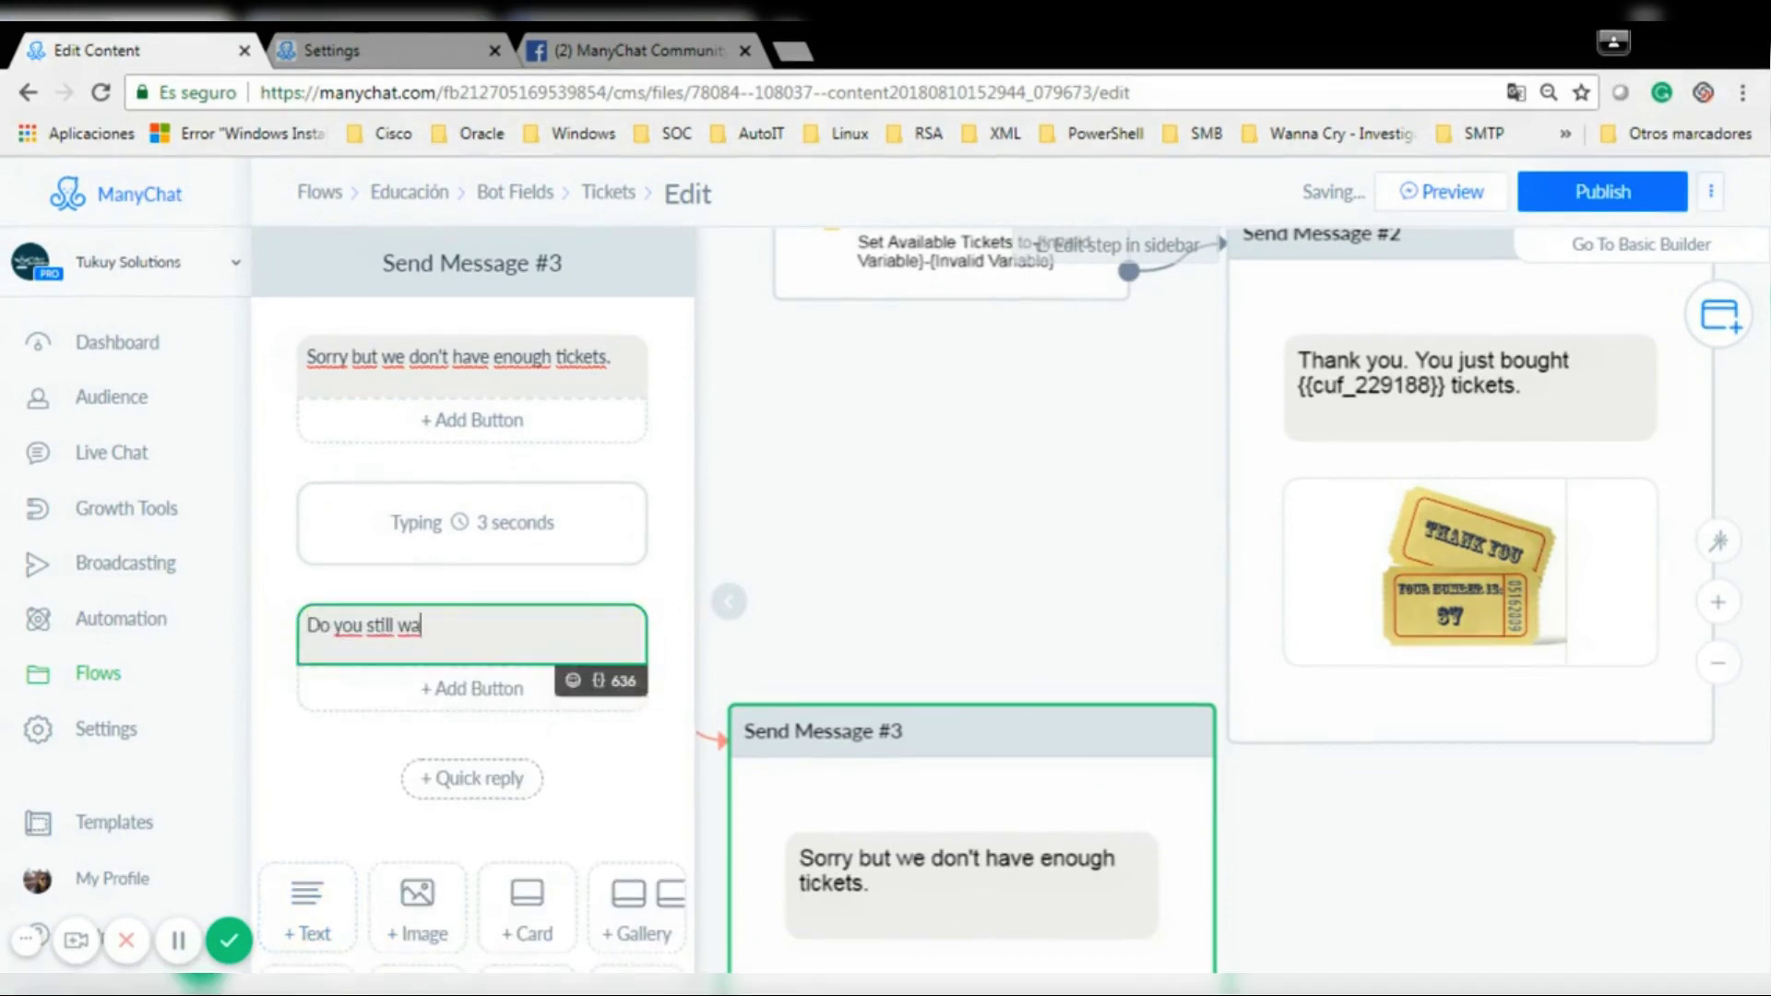
type("nt to buy tickets?")
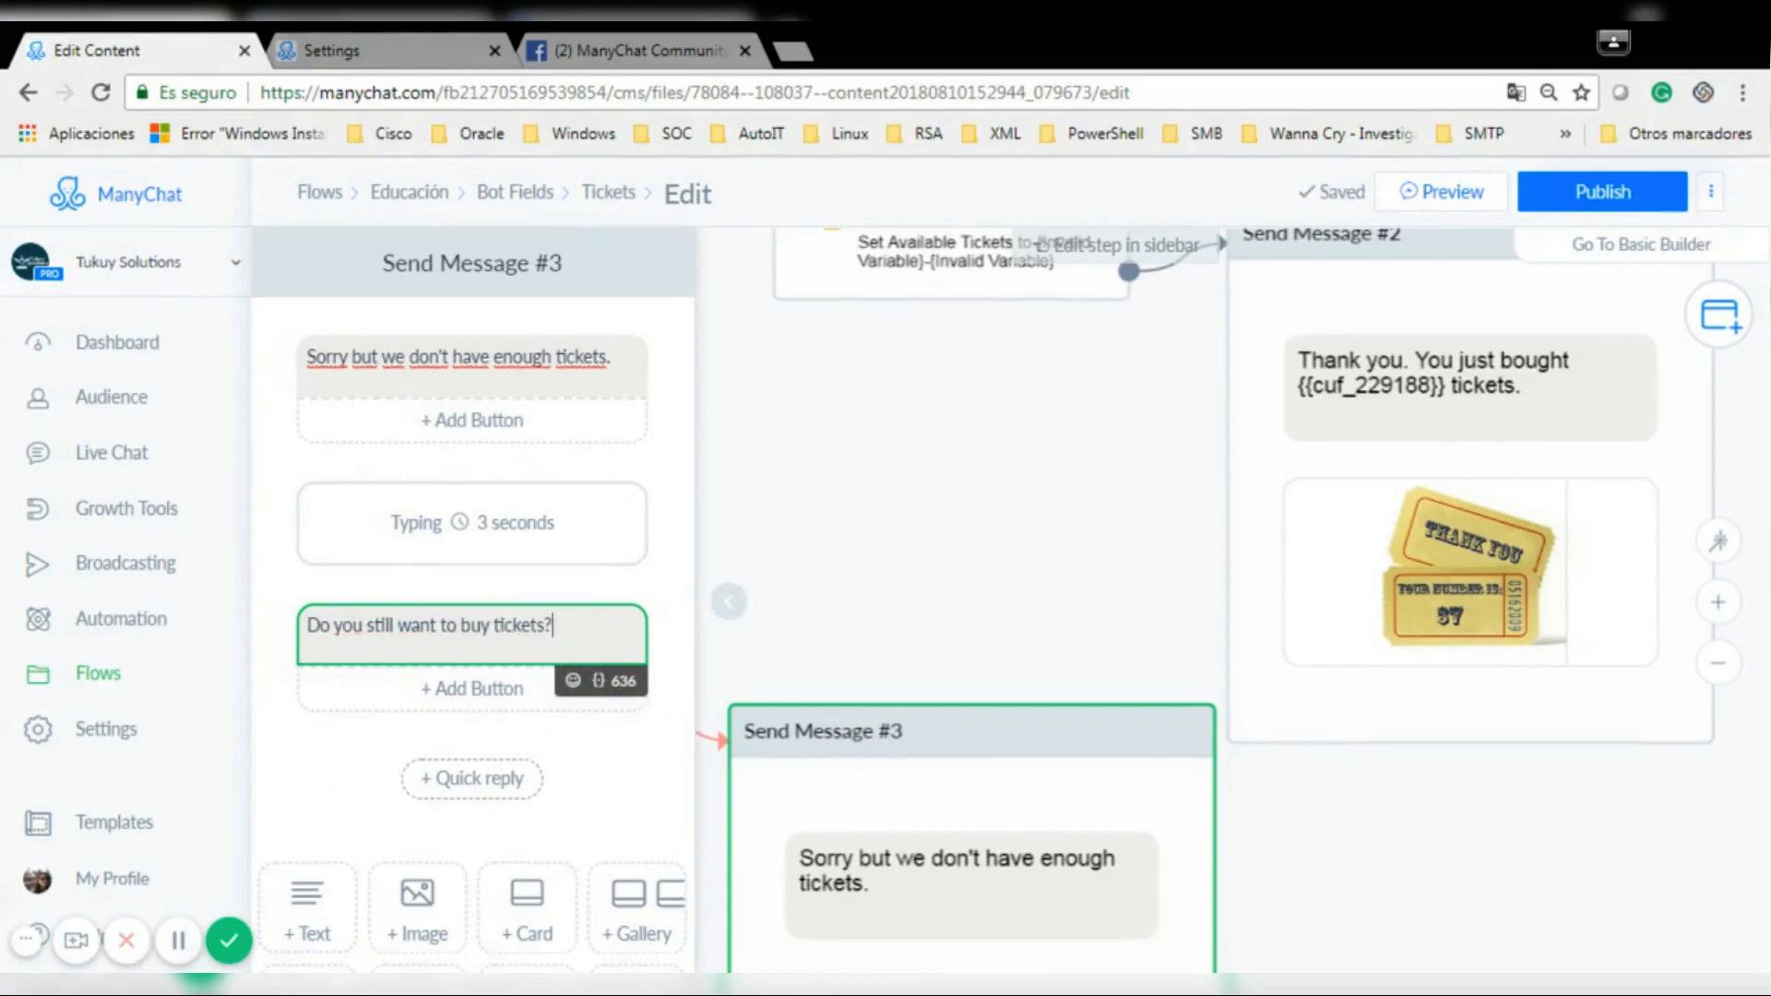
Add Yes and No quick replies to Send Message #3 and link Yes back to the message asking how many tickets to buy.
left_click(479, 777)
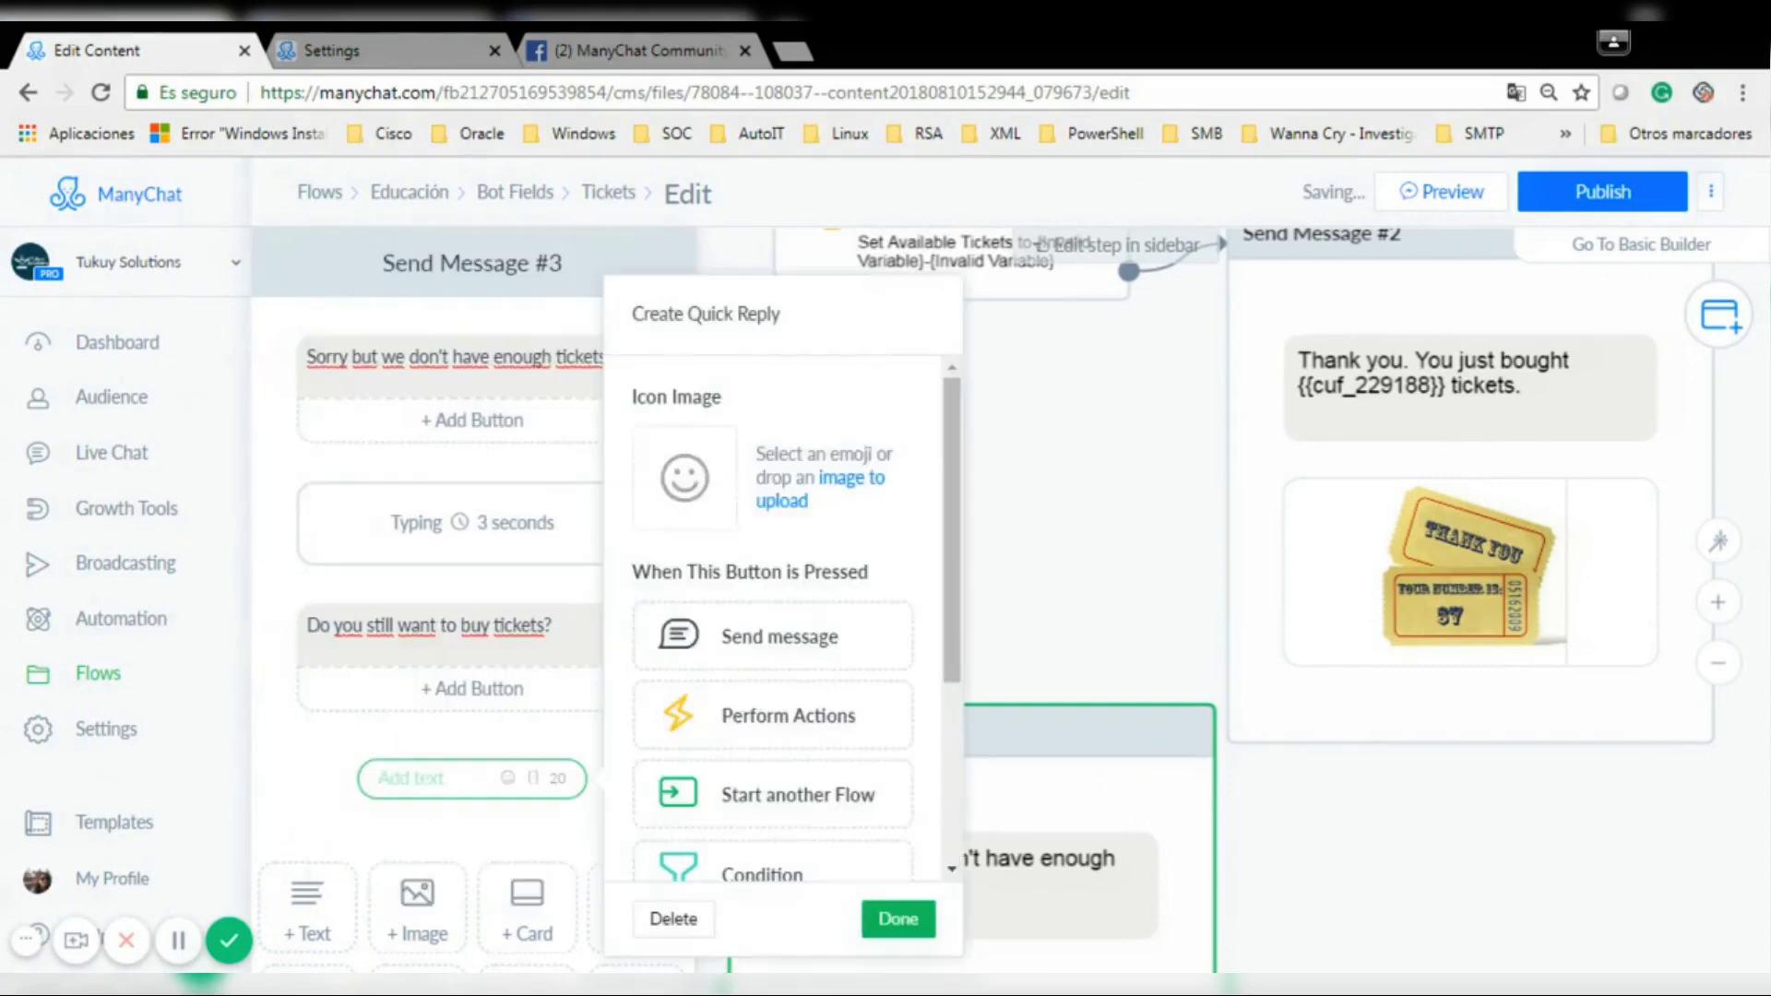
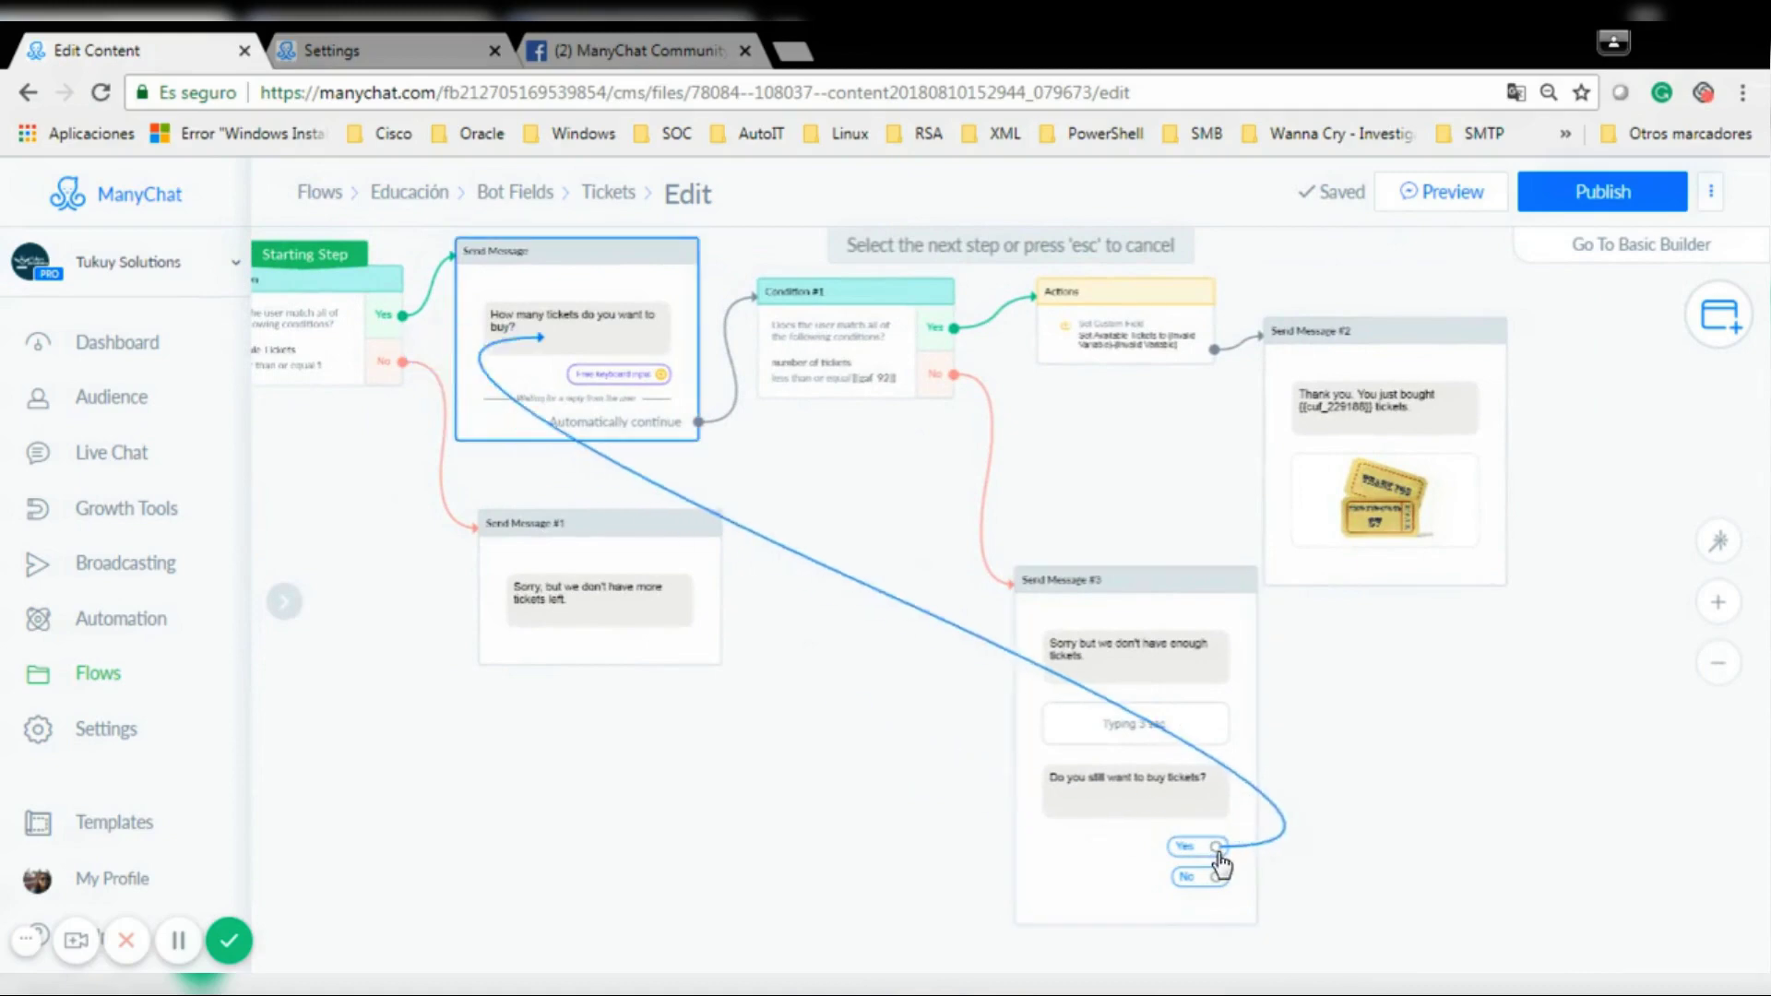
left_click(537, 332)
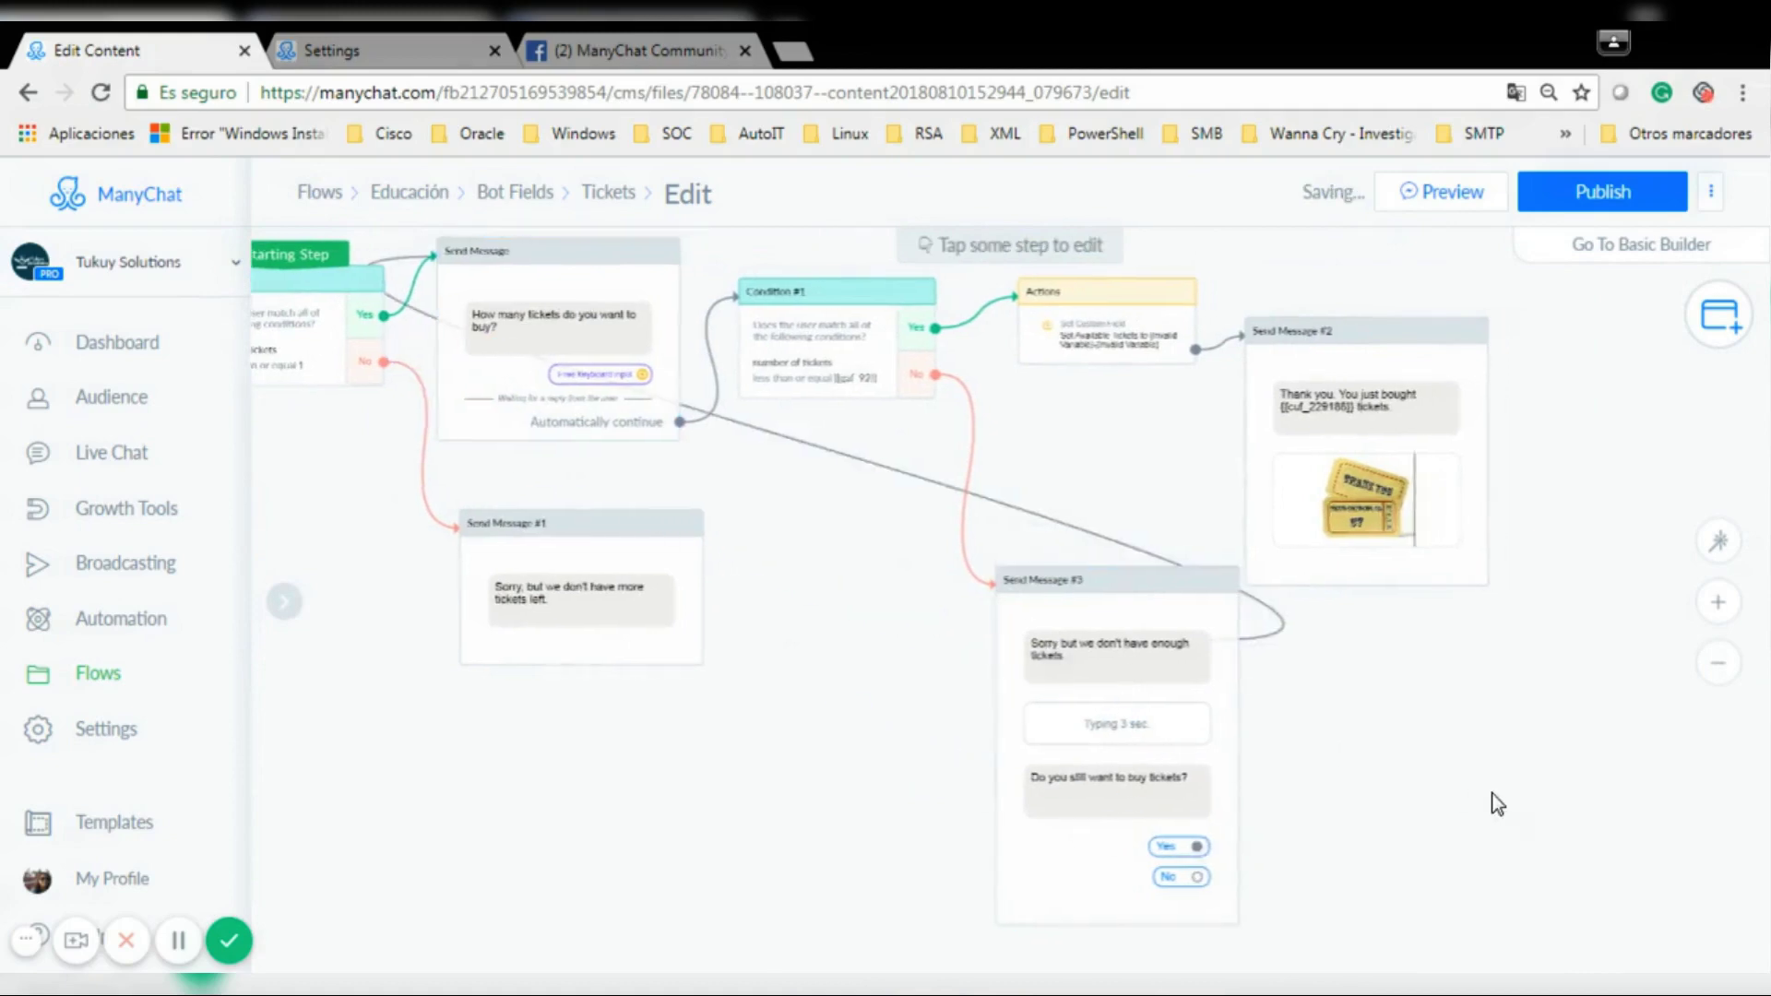
Link the No quick reply to a new Send Message step with a 3-second typing delay before the text "OK. No problem.".
left_click_drag(1494, 699, 1135, 631)
left_click_drag(857, 812, 1003, 809)
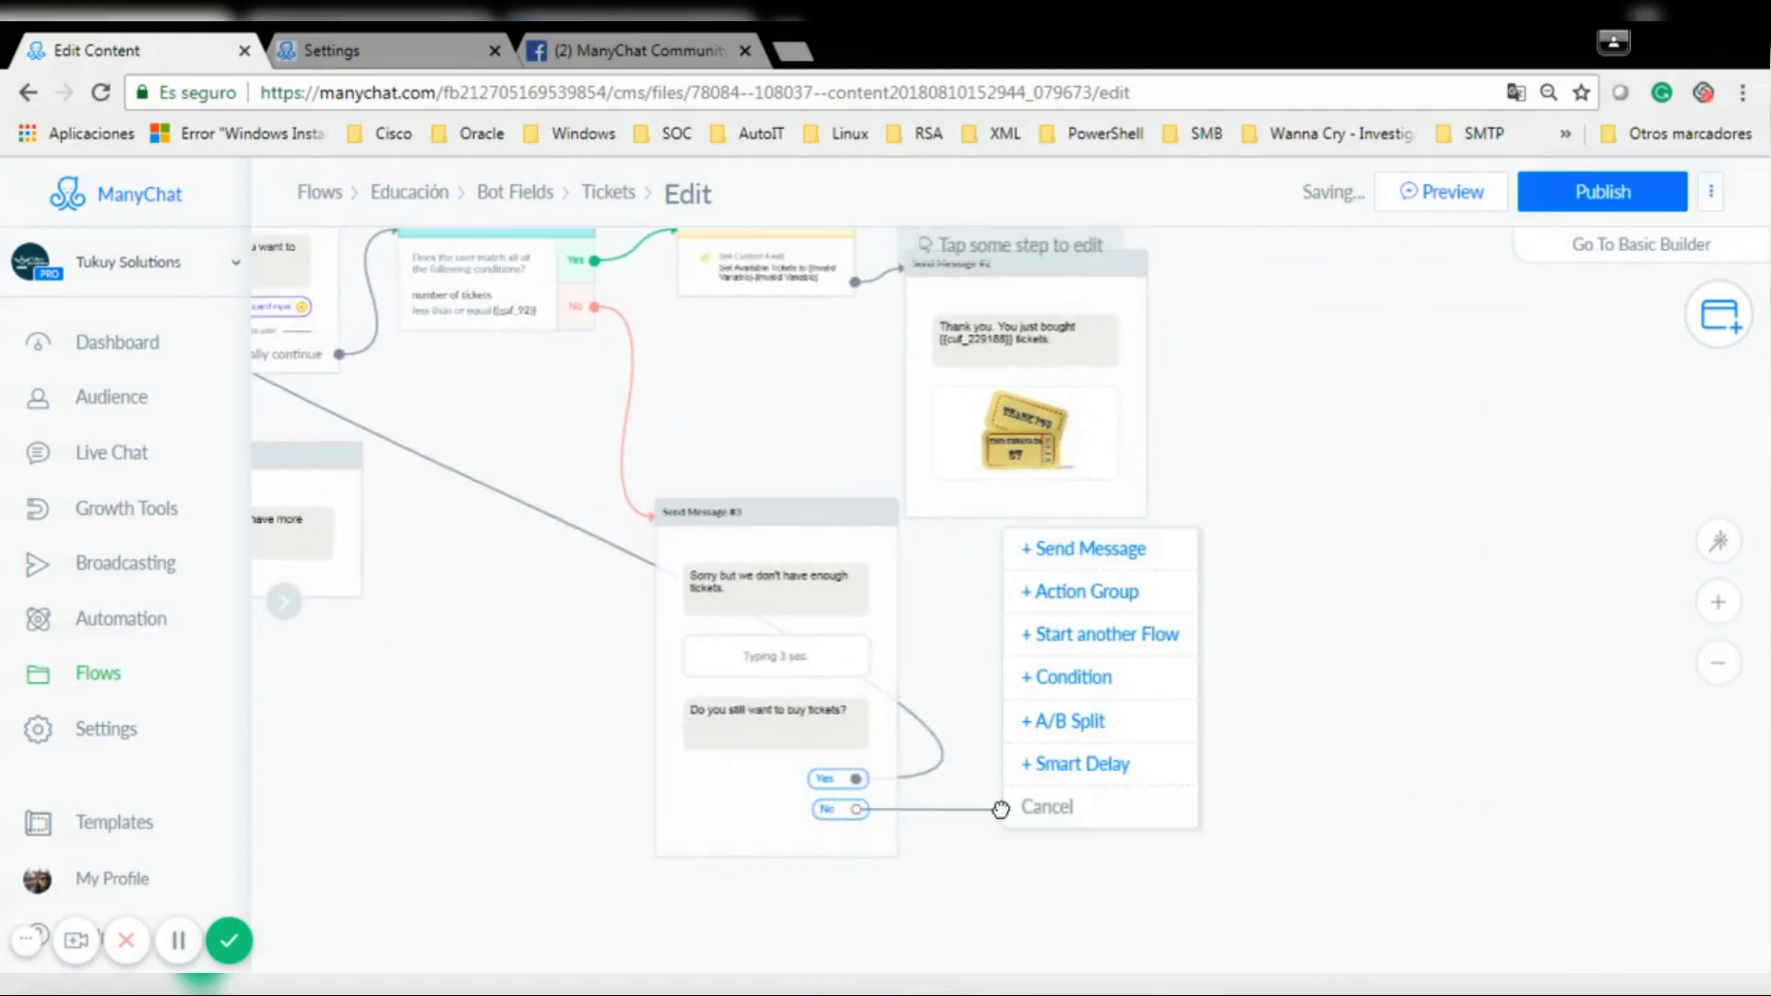
left_click(1061, 546)
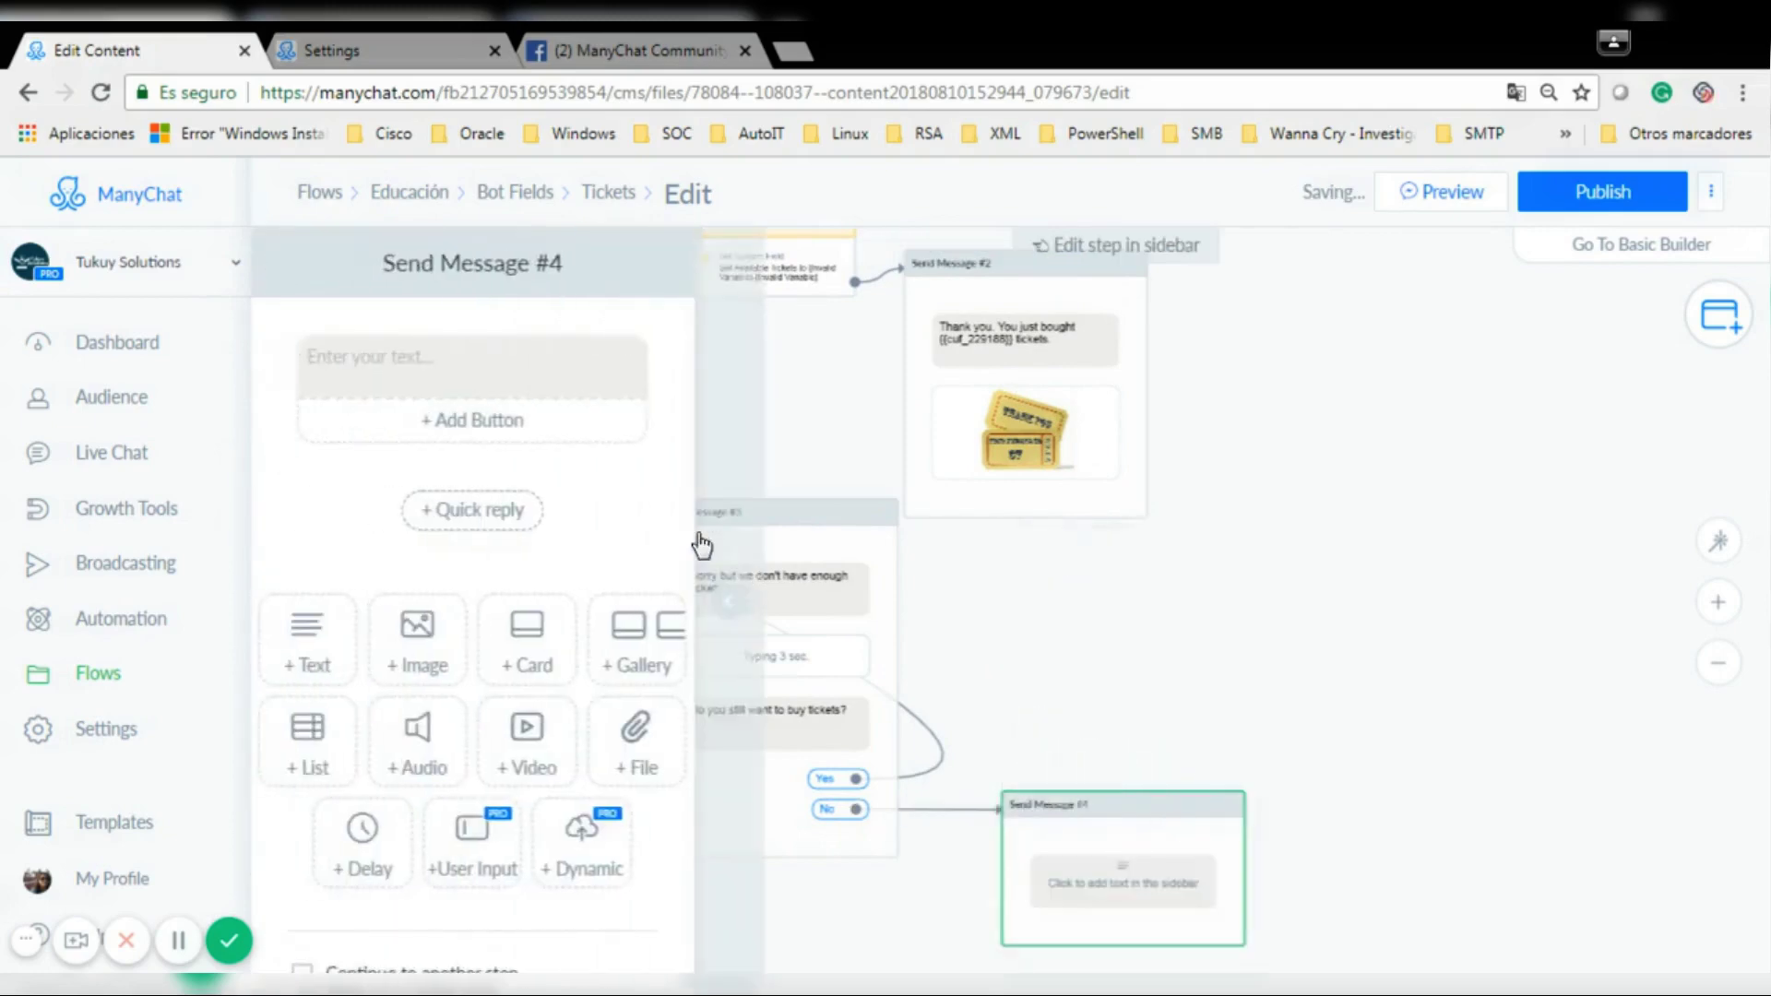
type("OK. No problem.")
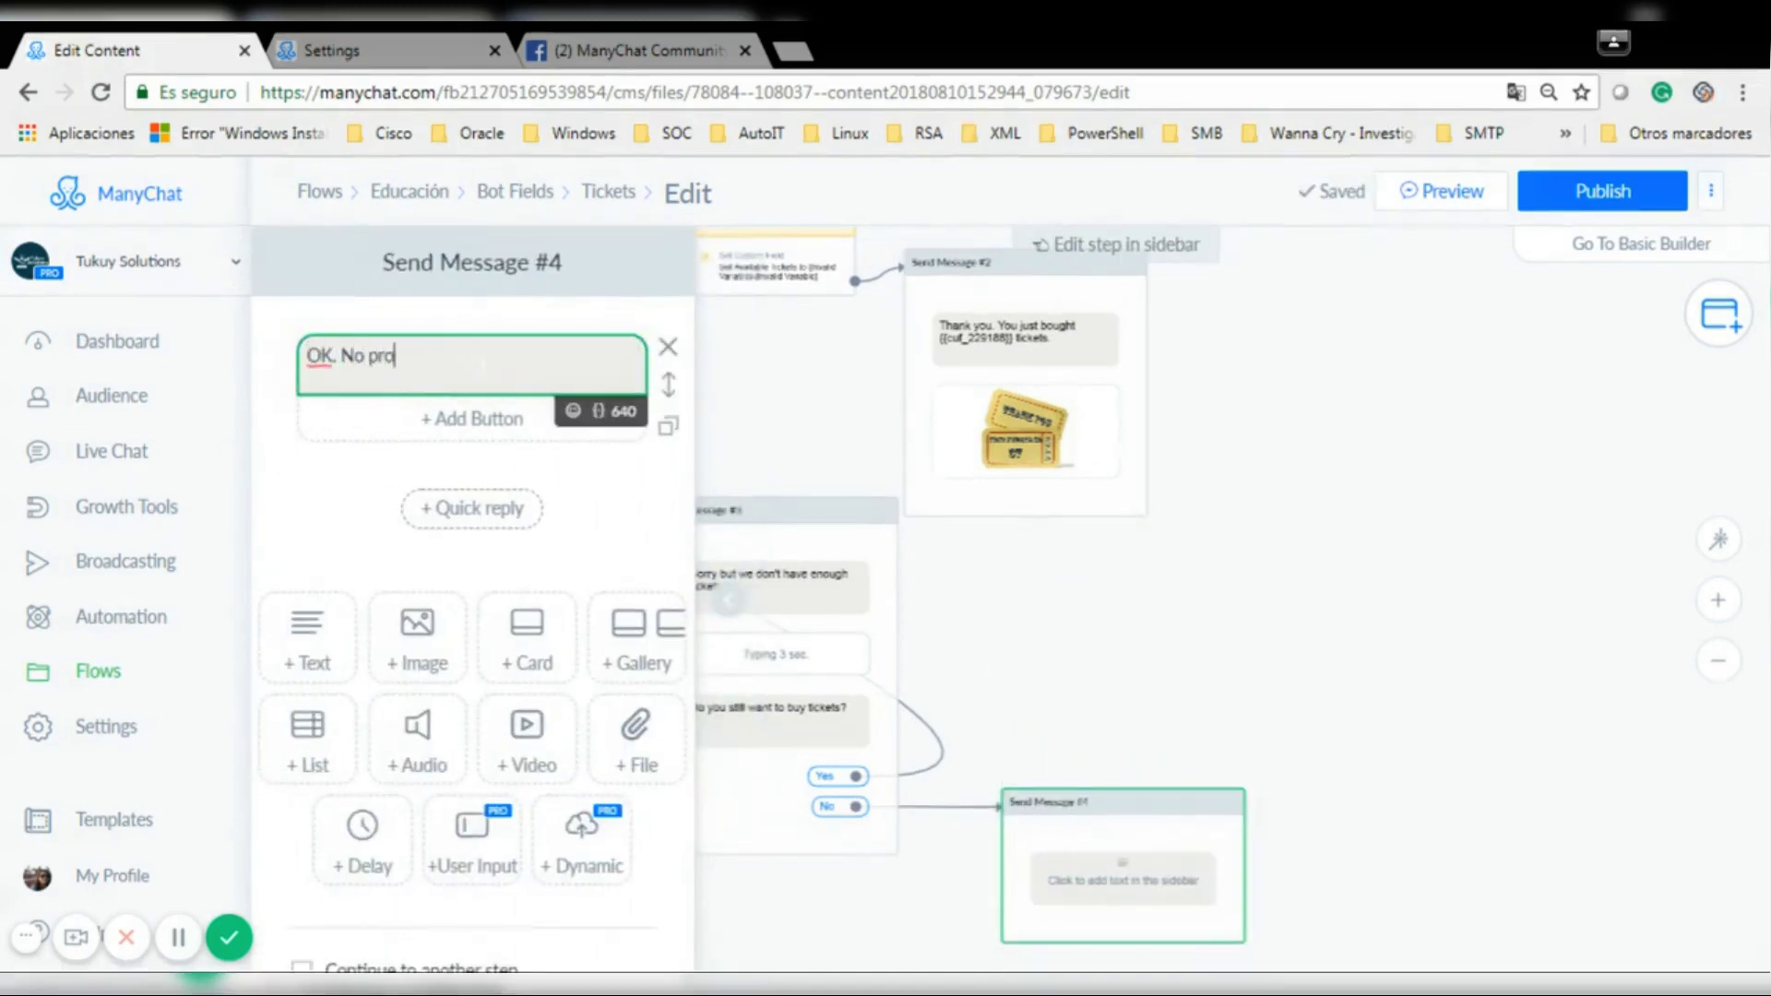
left_click(406, 862)
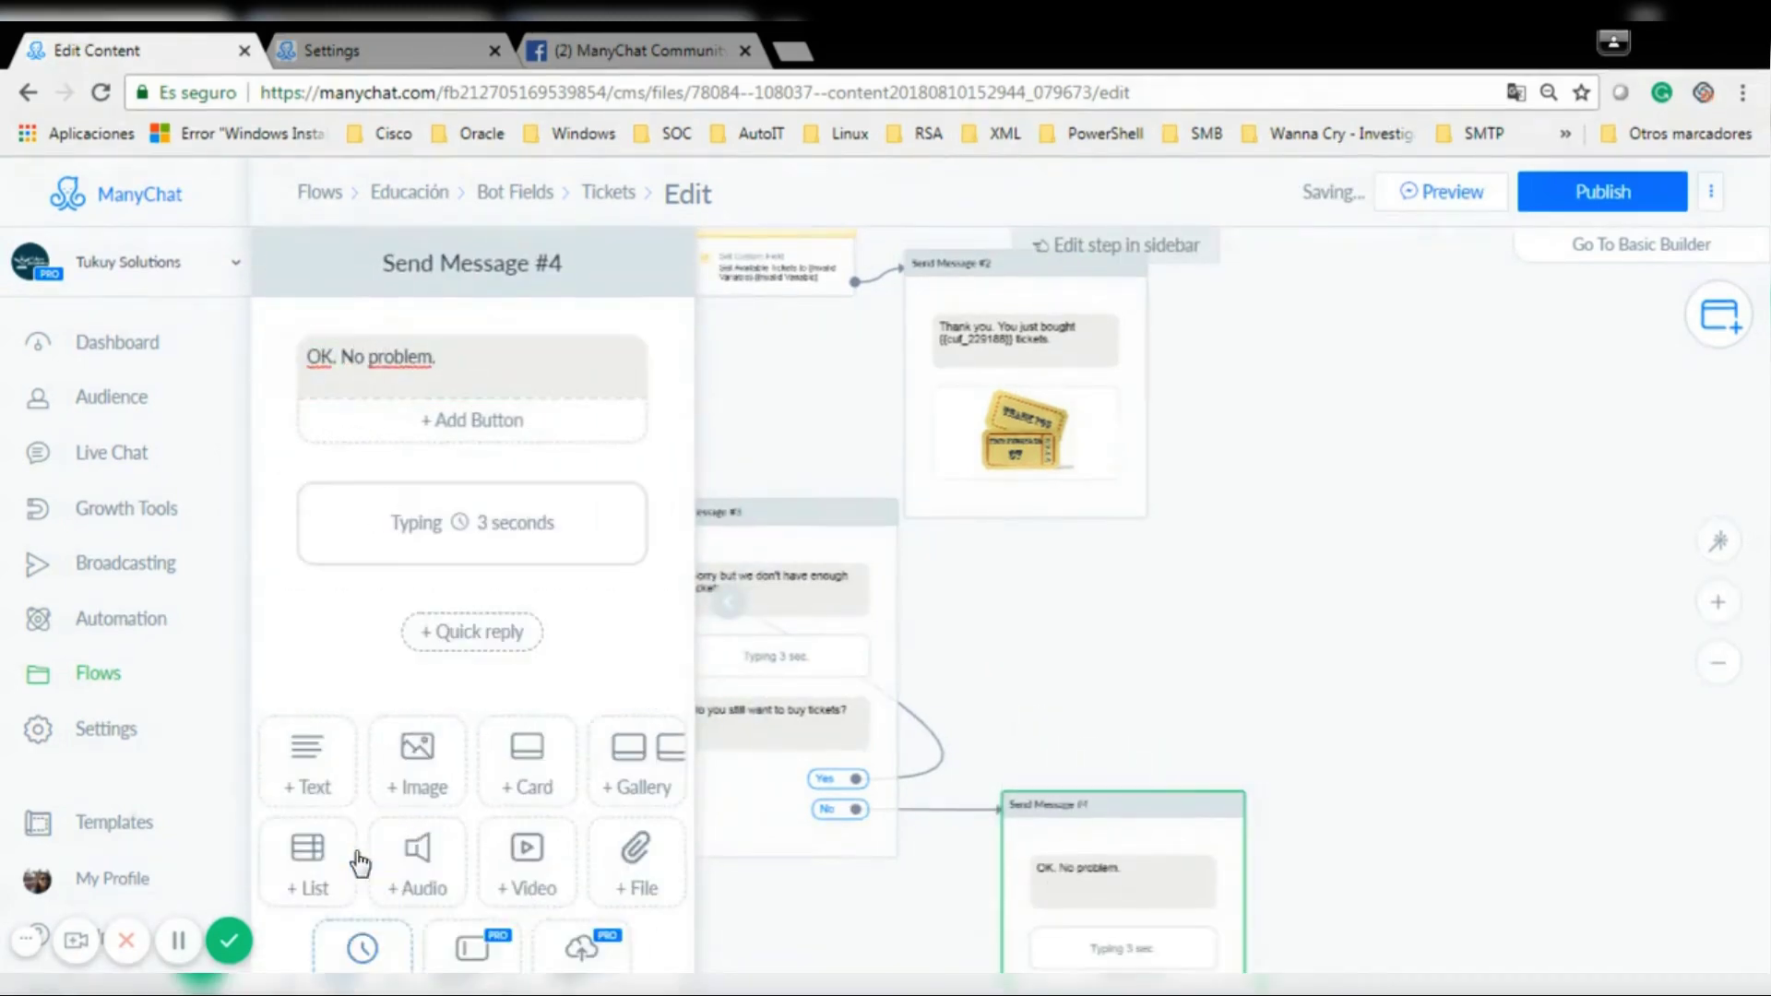
left_click_drag(664, 545, 669, 539)
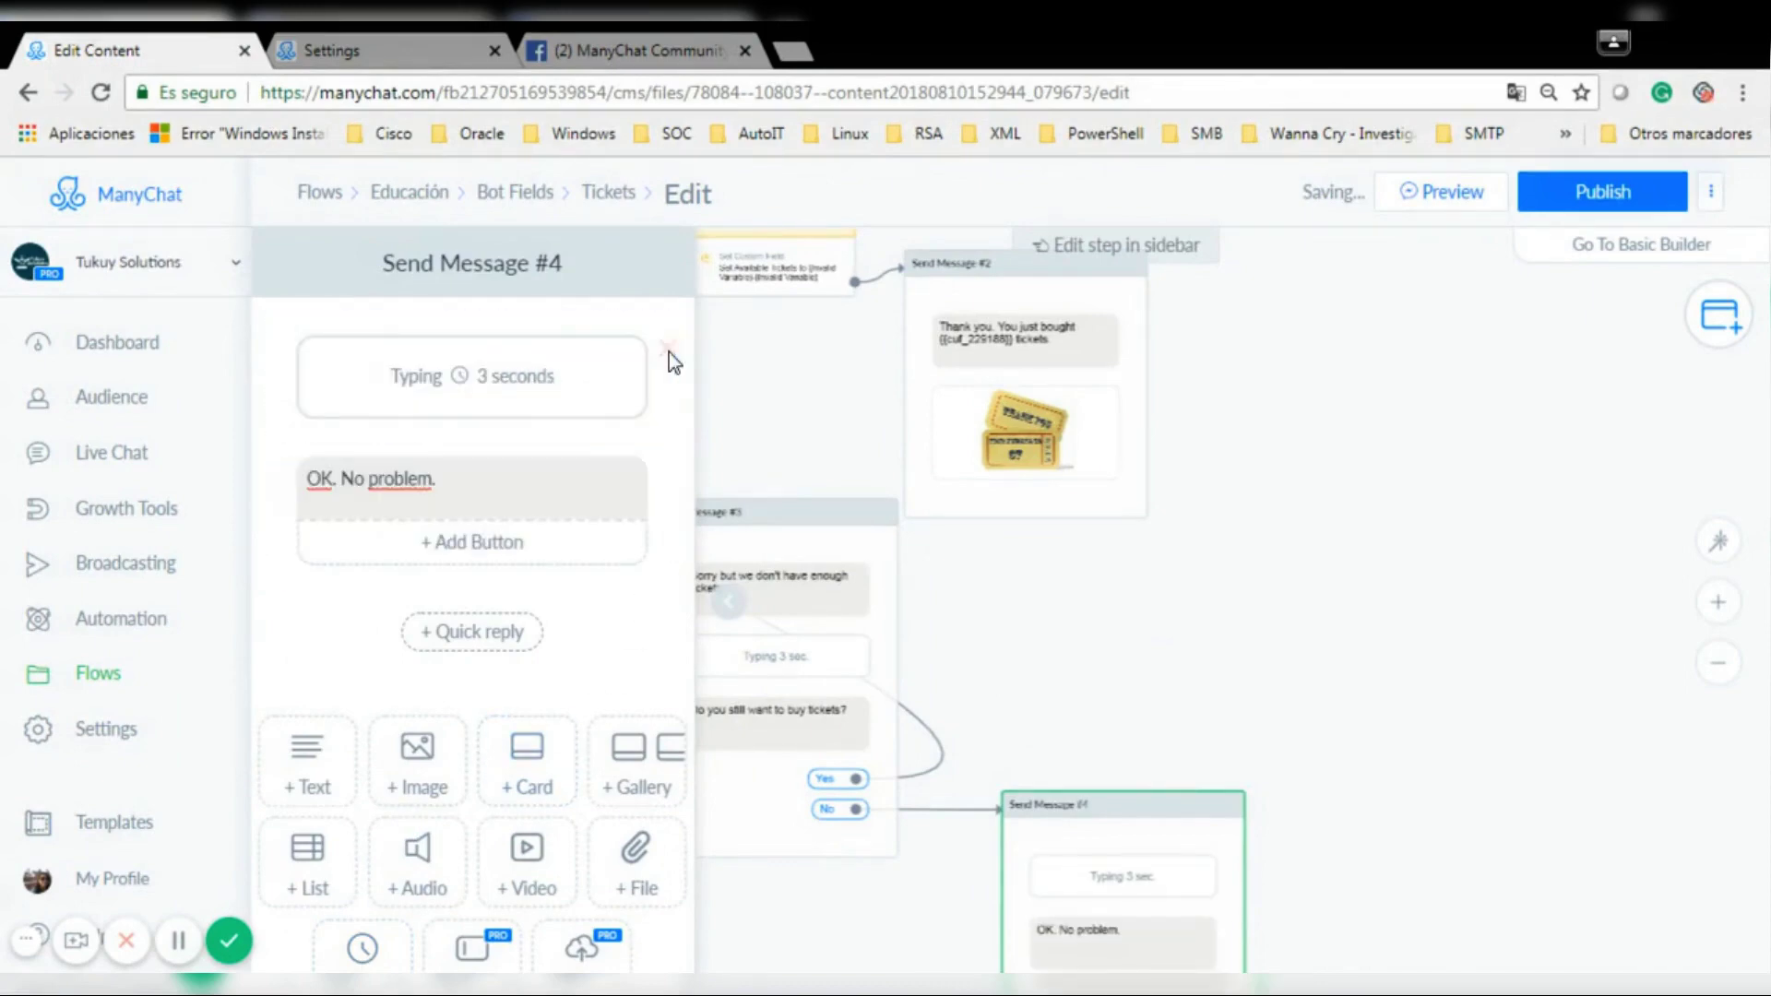
Add a 3-second typing delay to Send Message #2 and place it above the thank-you text.
left_click(1037, 297)
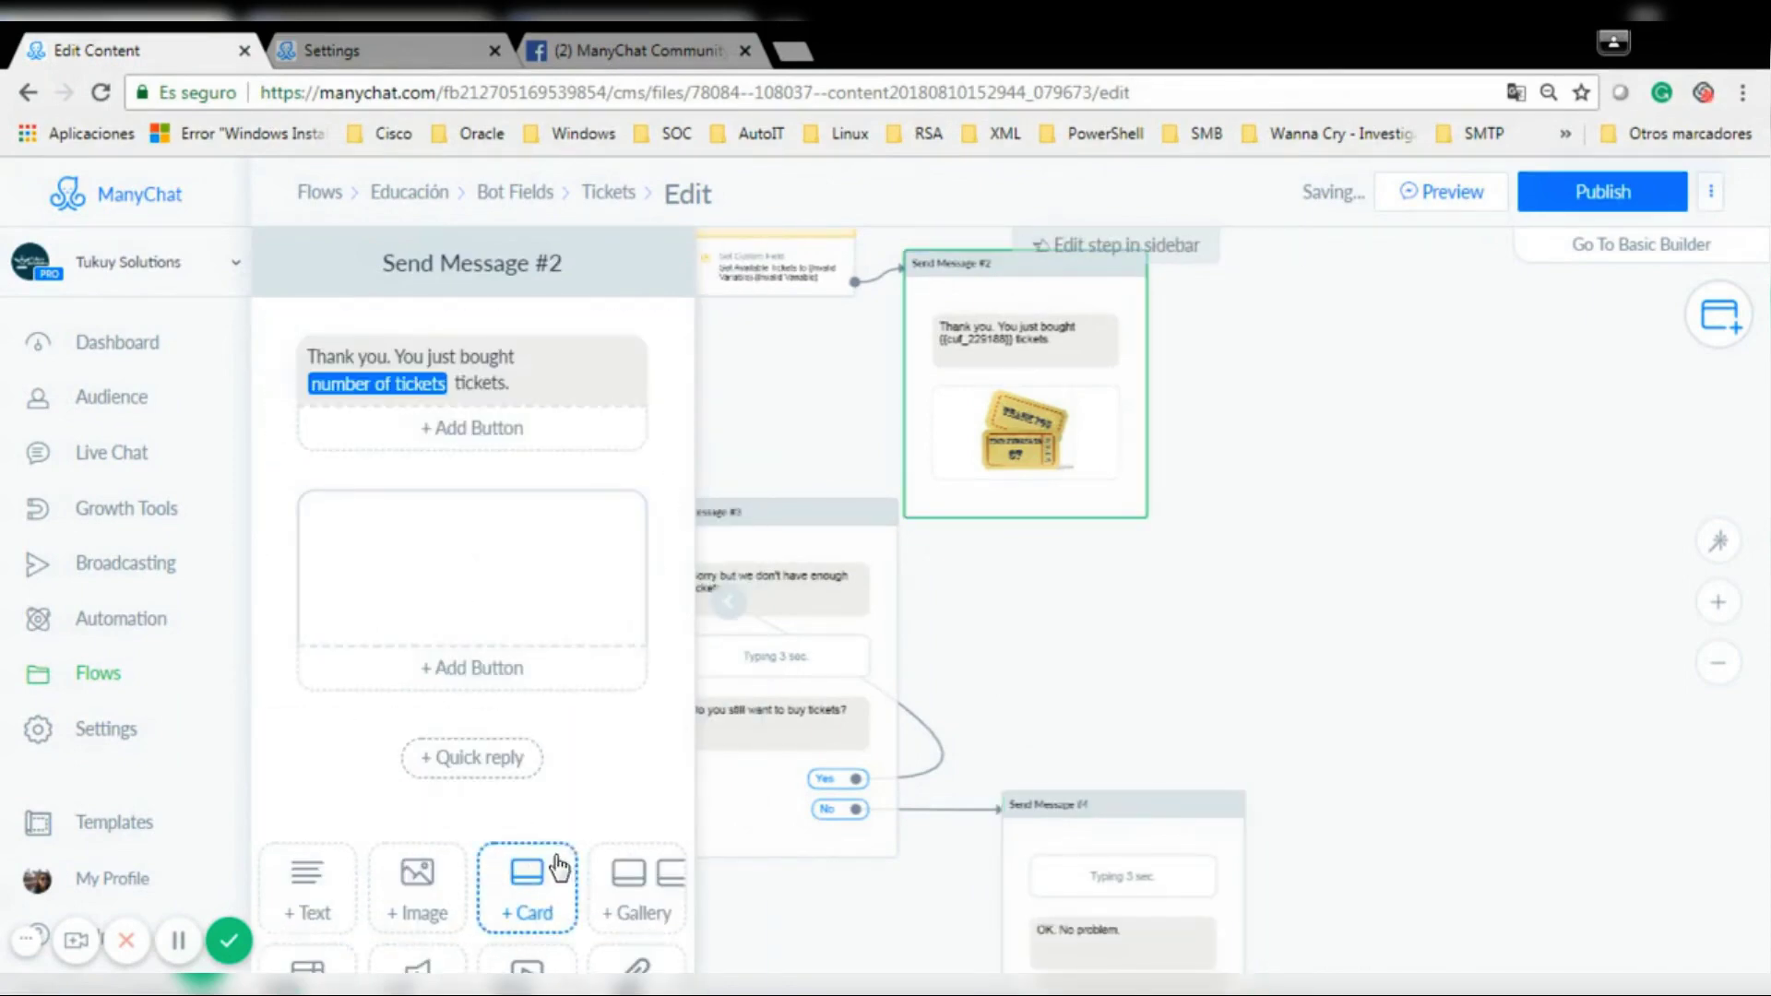
scroll(646, 737, "down", 3)
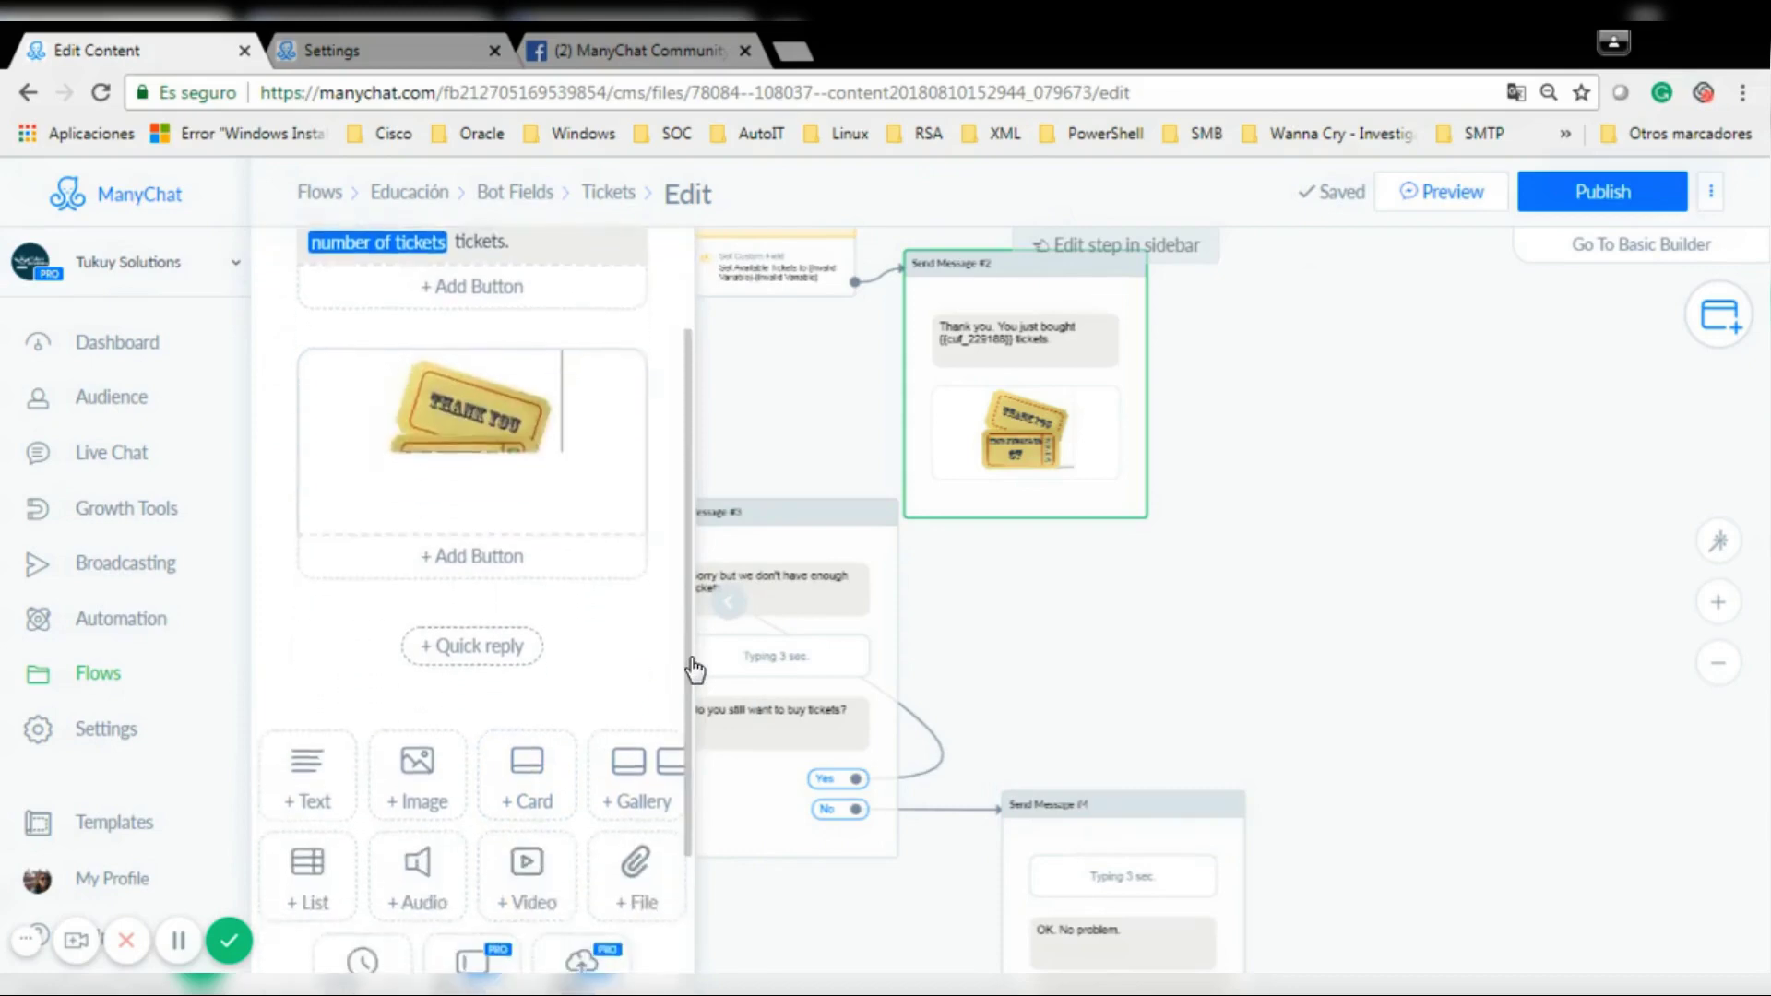
left_click(356, 861)
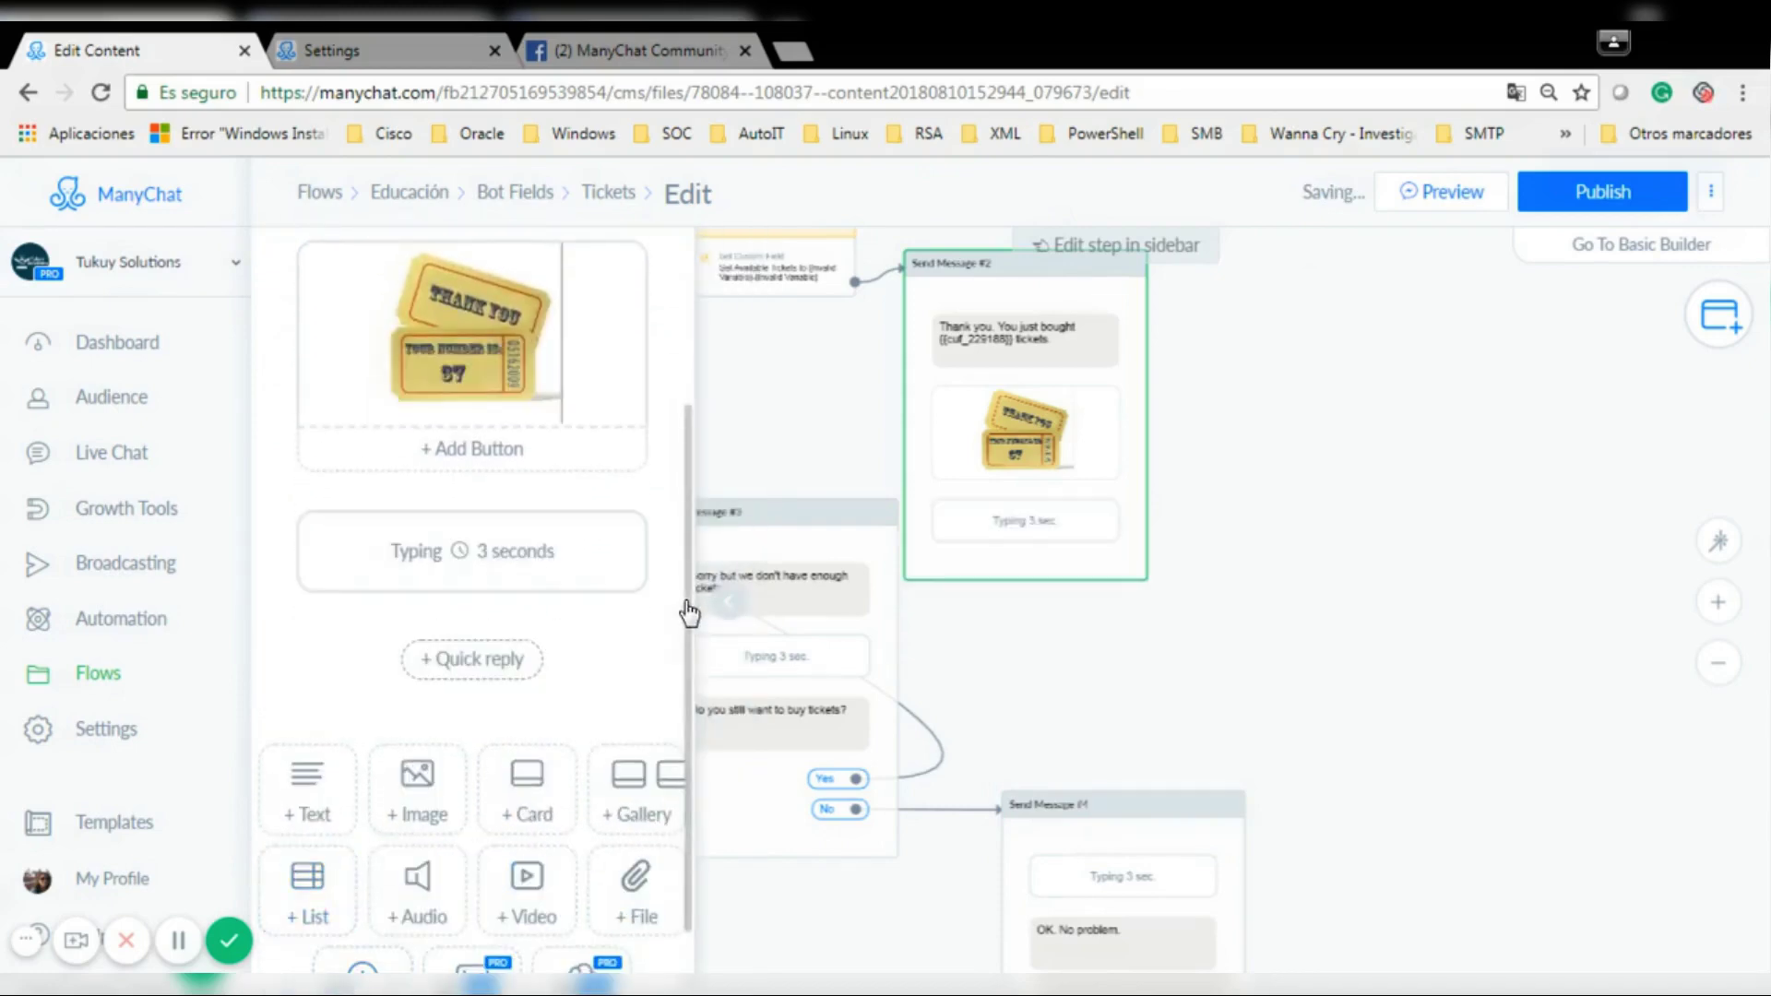
scroll(684, 605, "up", 3)
left_click_drag(664, 706, 664, 305)
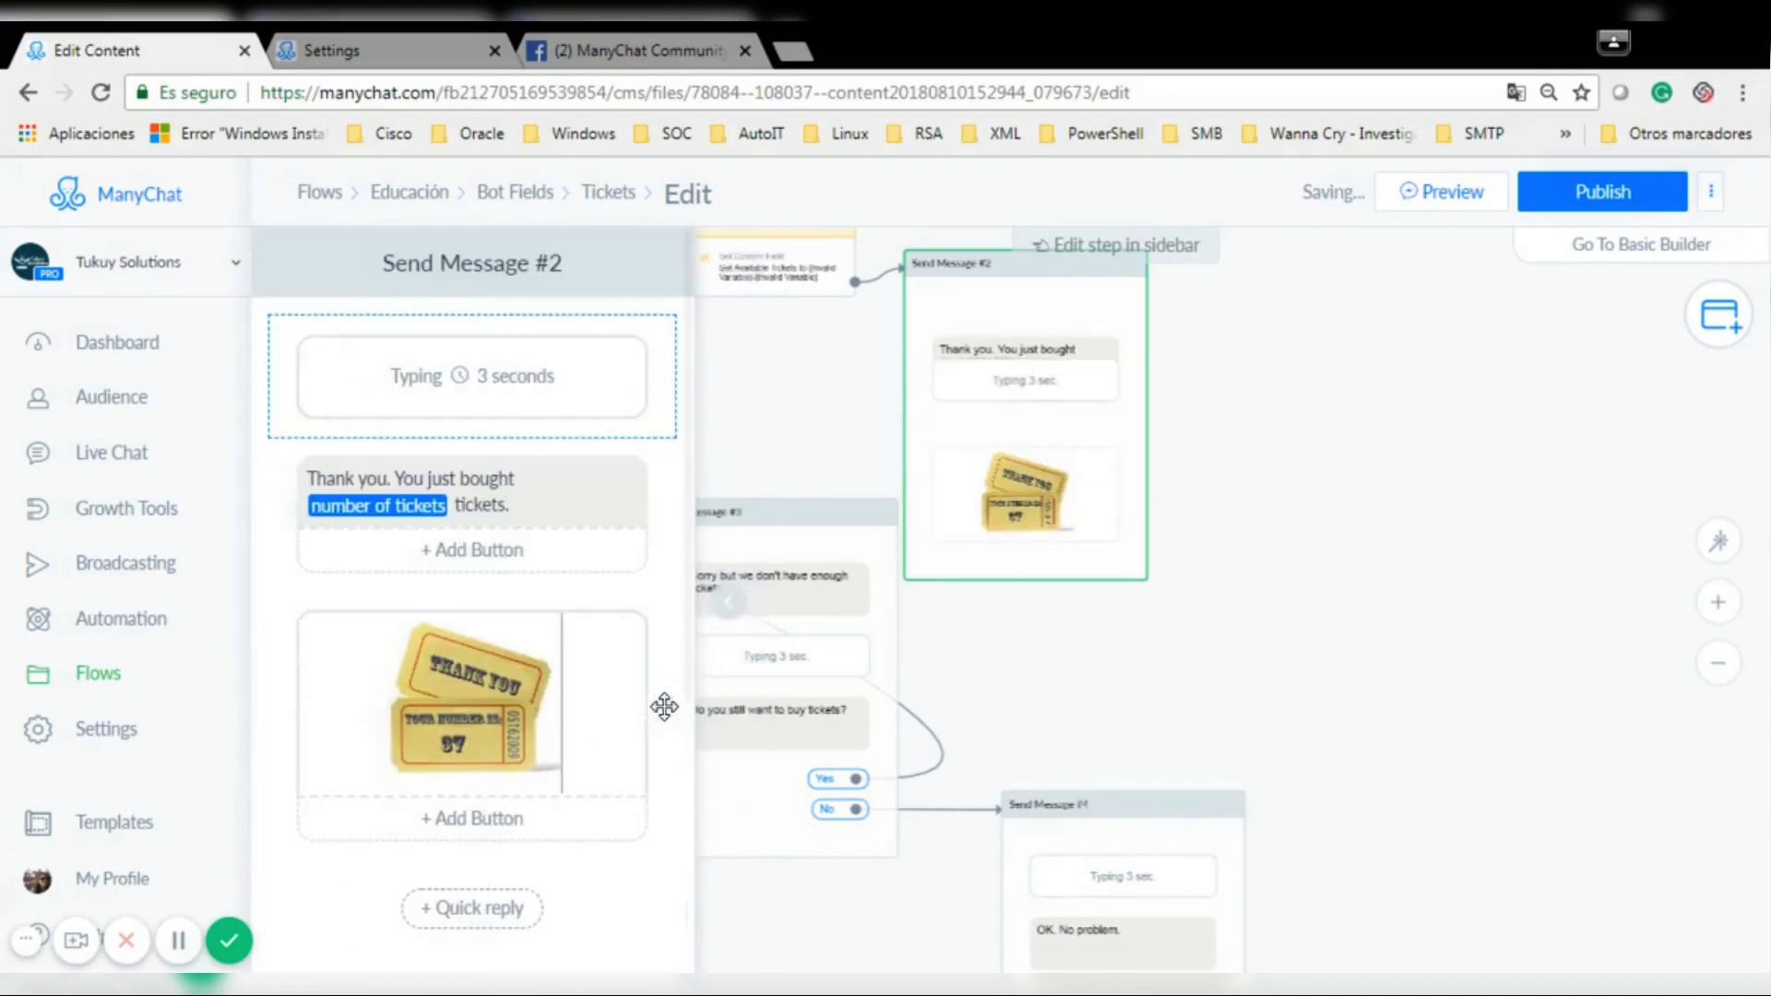
left_click(1237, 694)
Move the Send Message #2 step farther from the Actions step on the canvas.
left_click_drag(917, 245, 1045, 262)
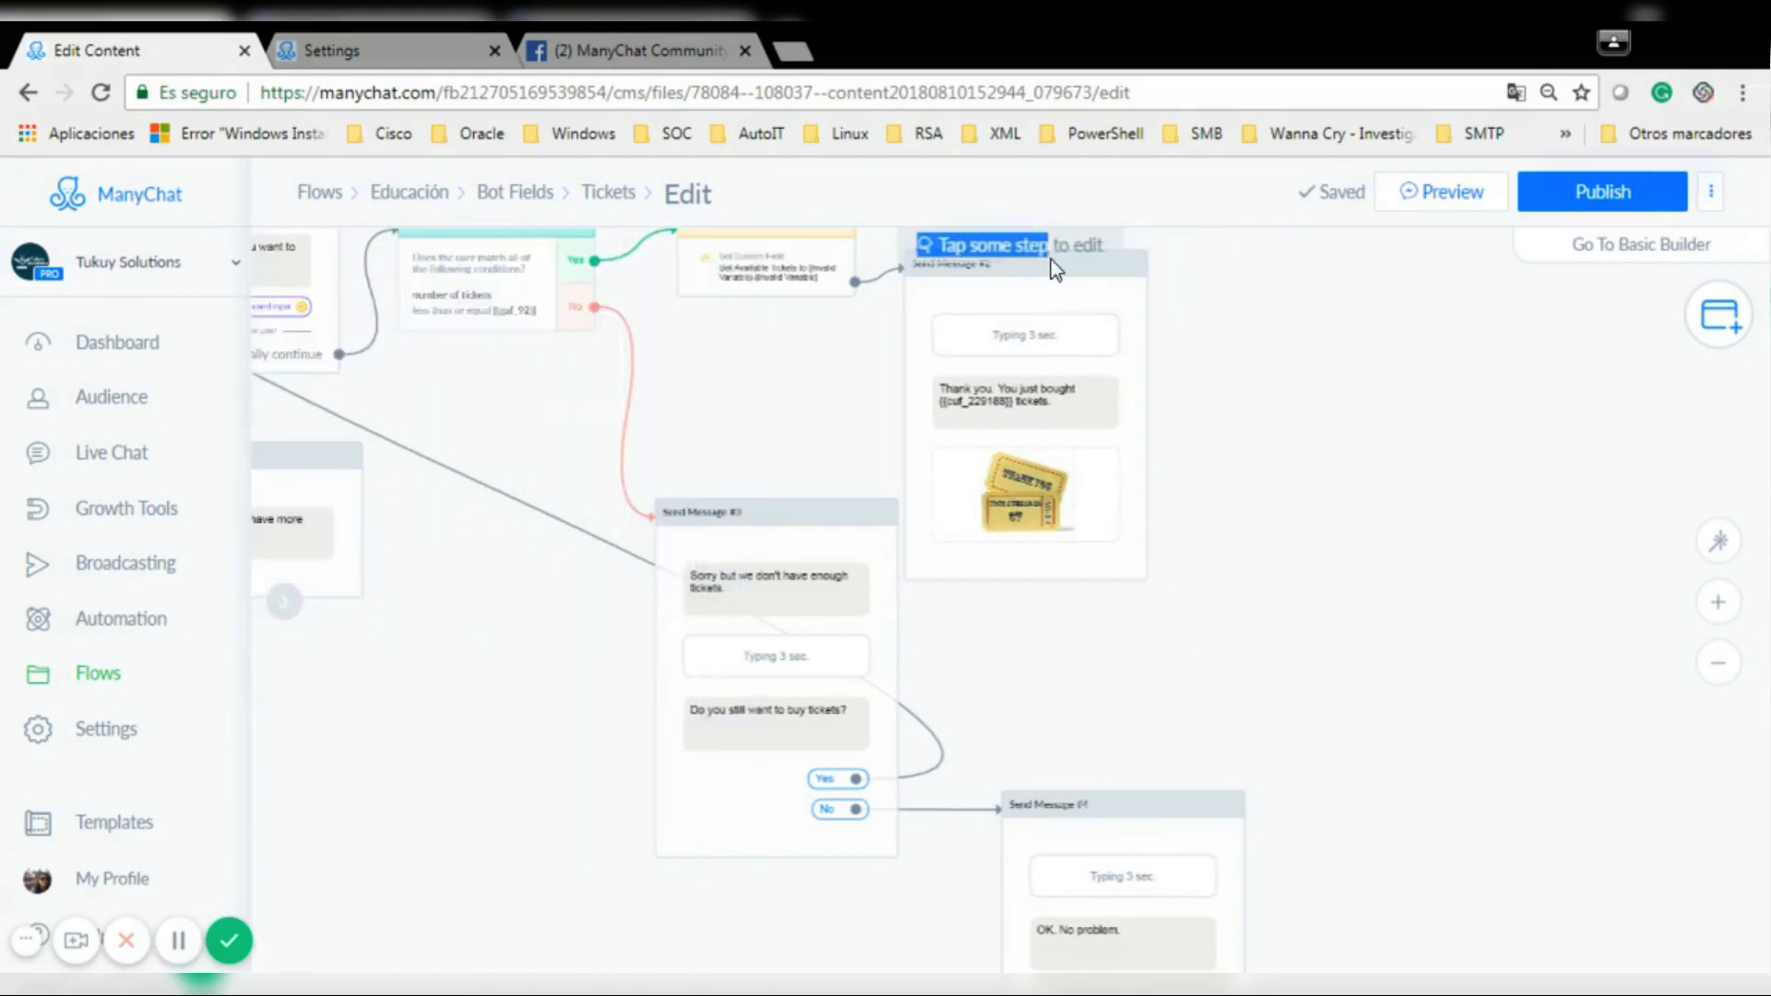
left_click_drag(1114, 276, 1103, 277)
left_click(1107, 276)
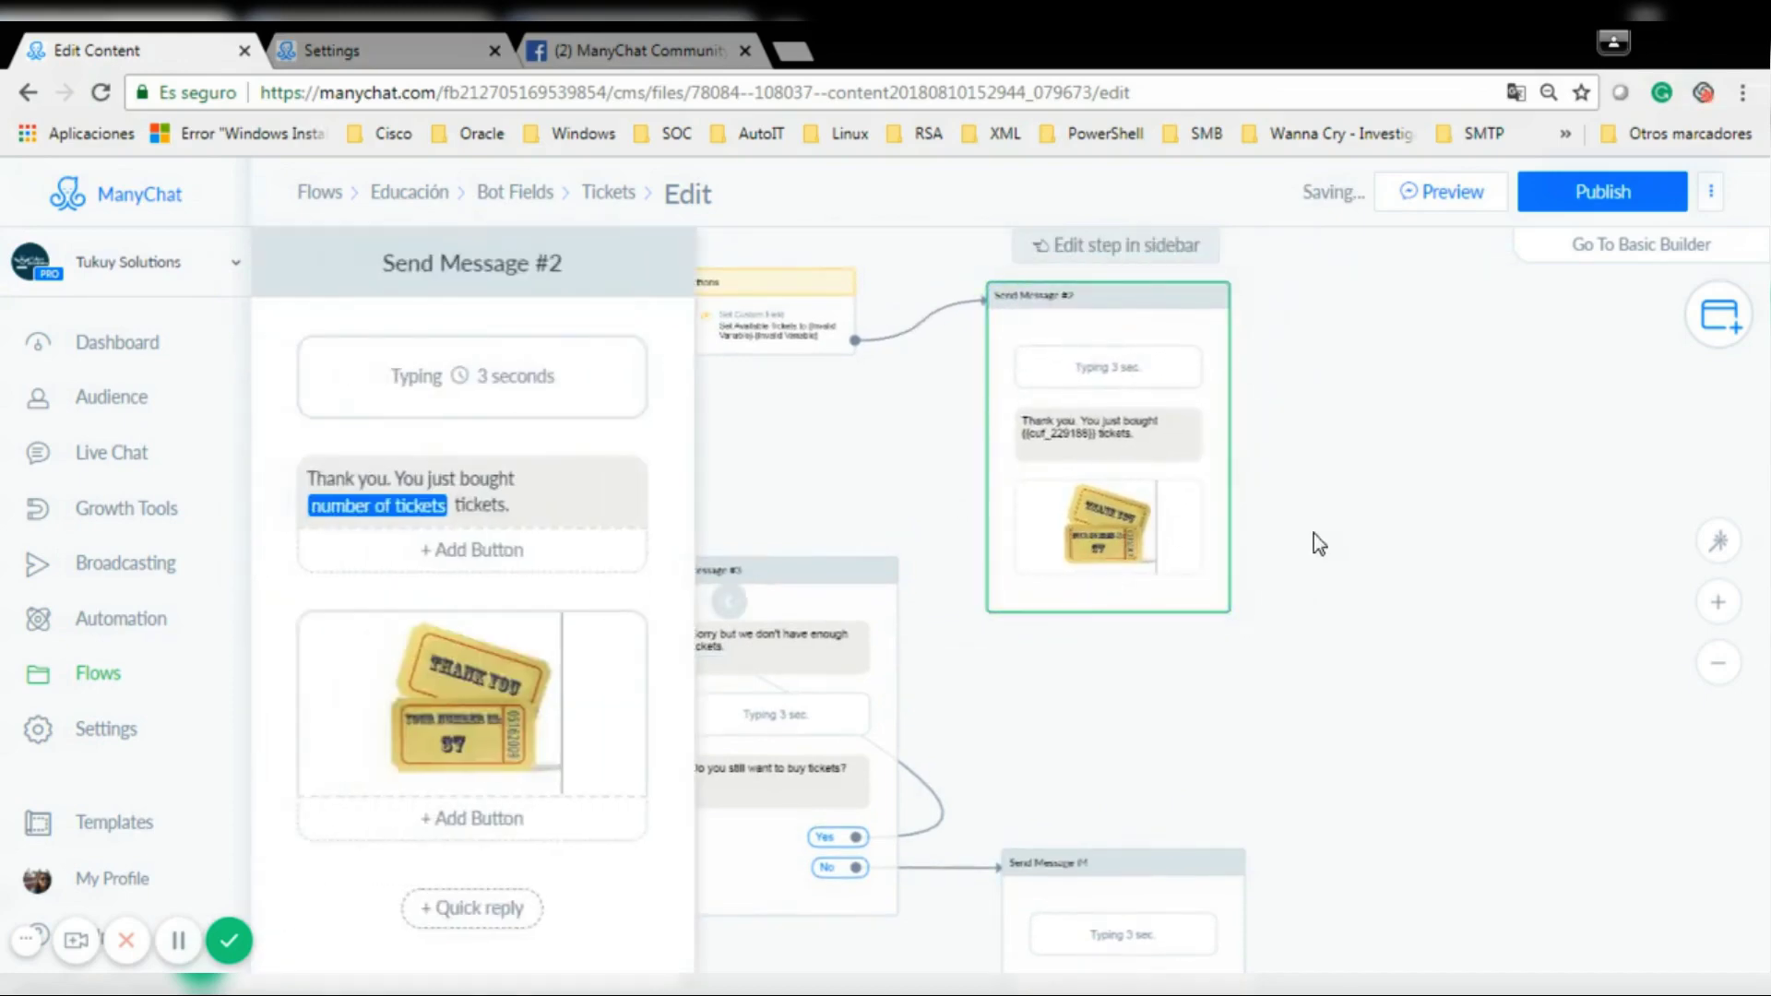
left_click(1319, 544)
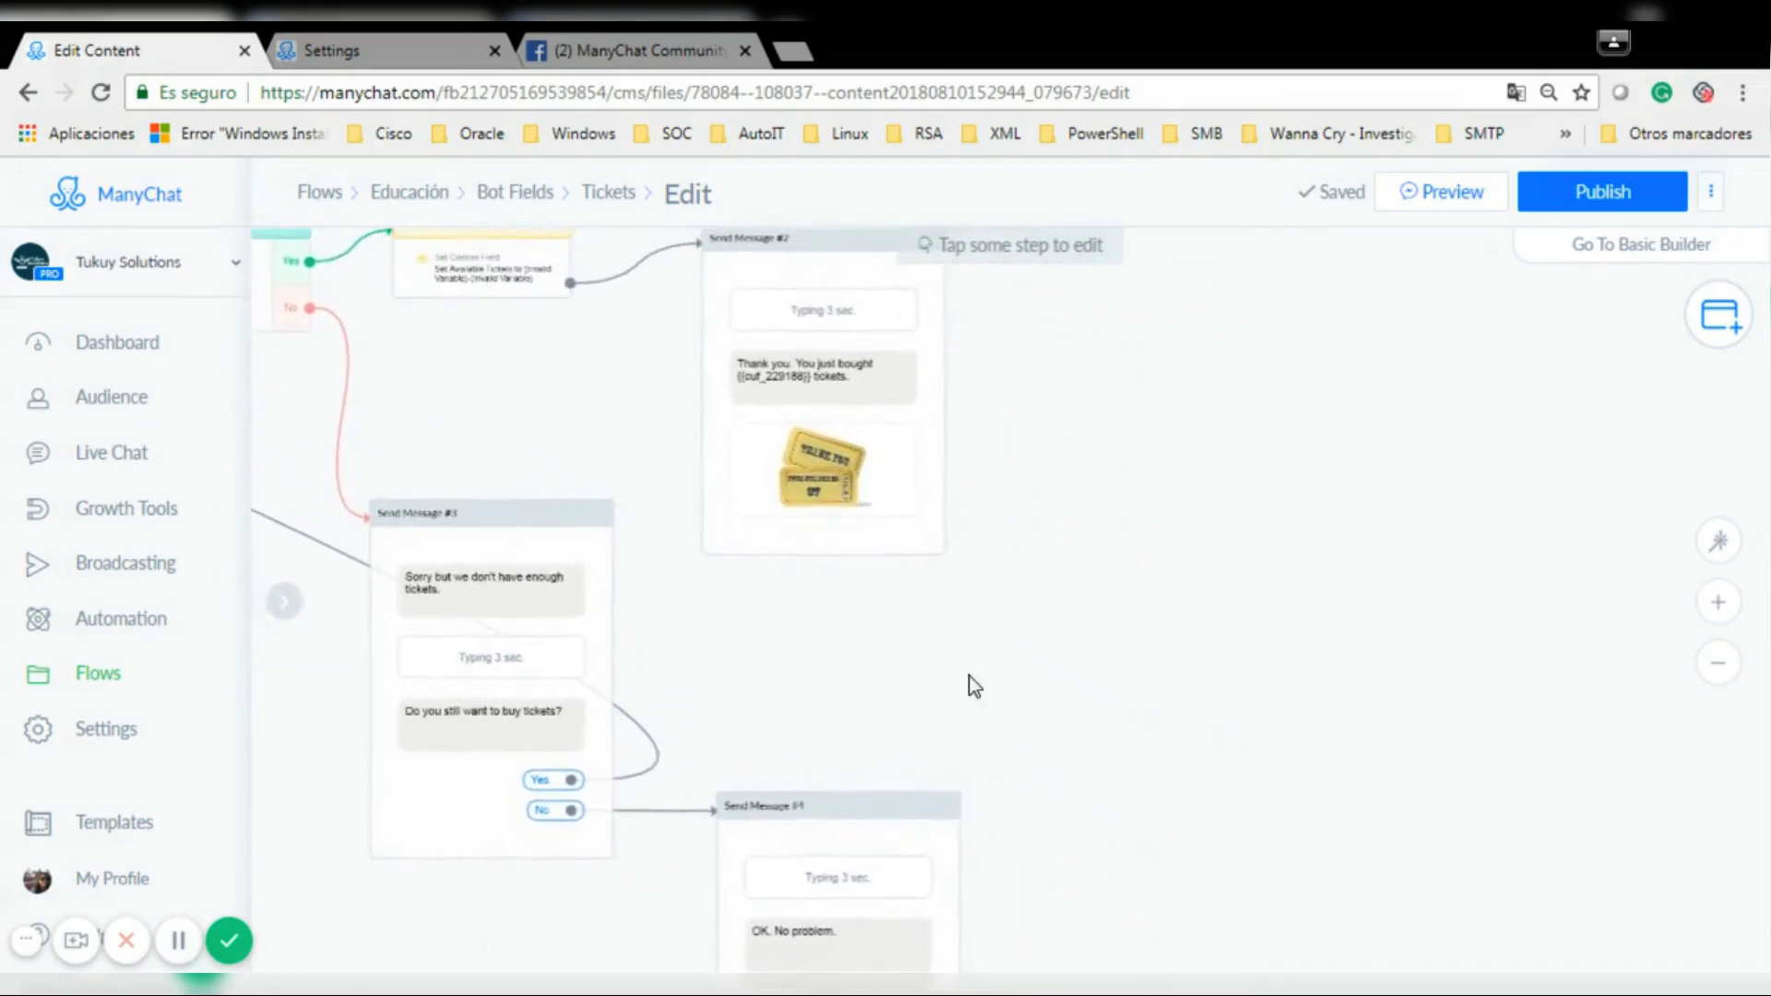
Add an unlinked Send Message step with the text "Don't forget that you can buy more tickets here.".
left_click(1718, 315)
left_click(1434, 343)
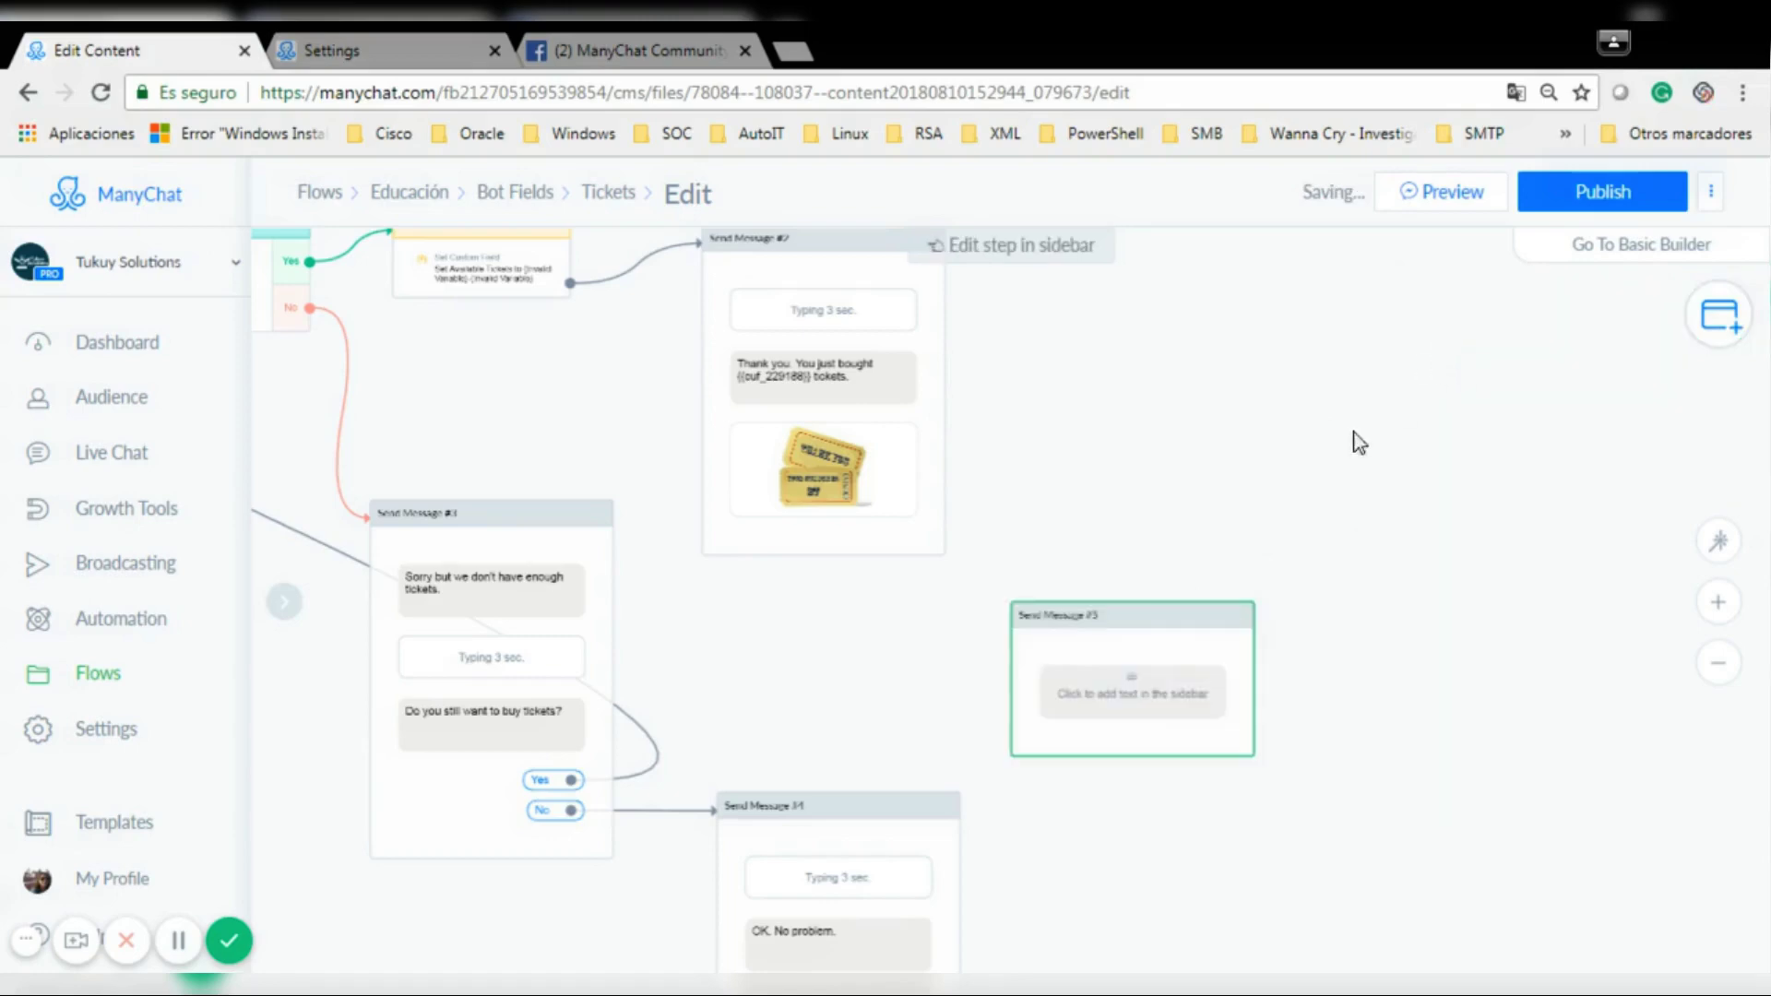
left_click(1109, 703)
type("DOn'")
key("BackSpace")
key("BackSpace")
key("BackSpace")
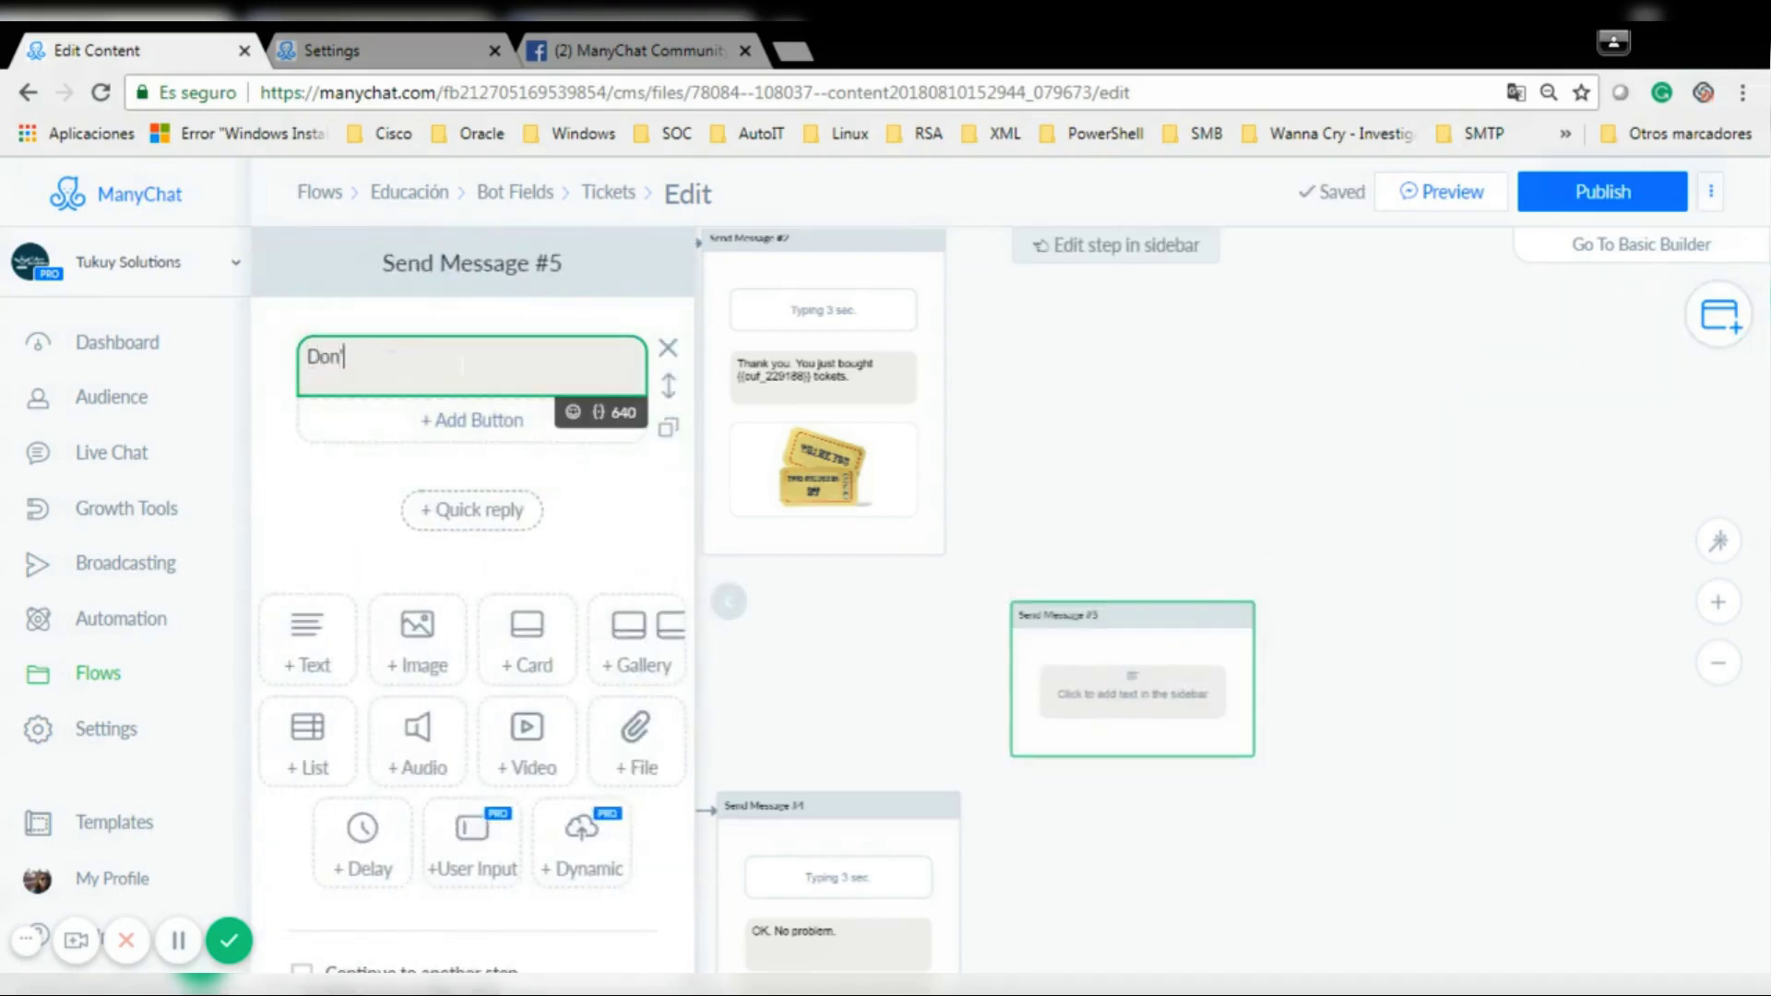
type("on't forget that you can buy more tickets here.")
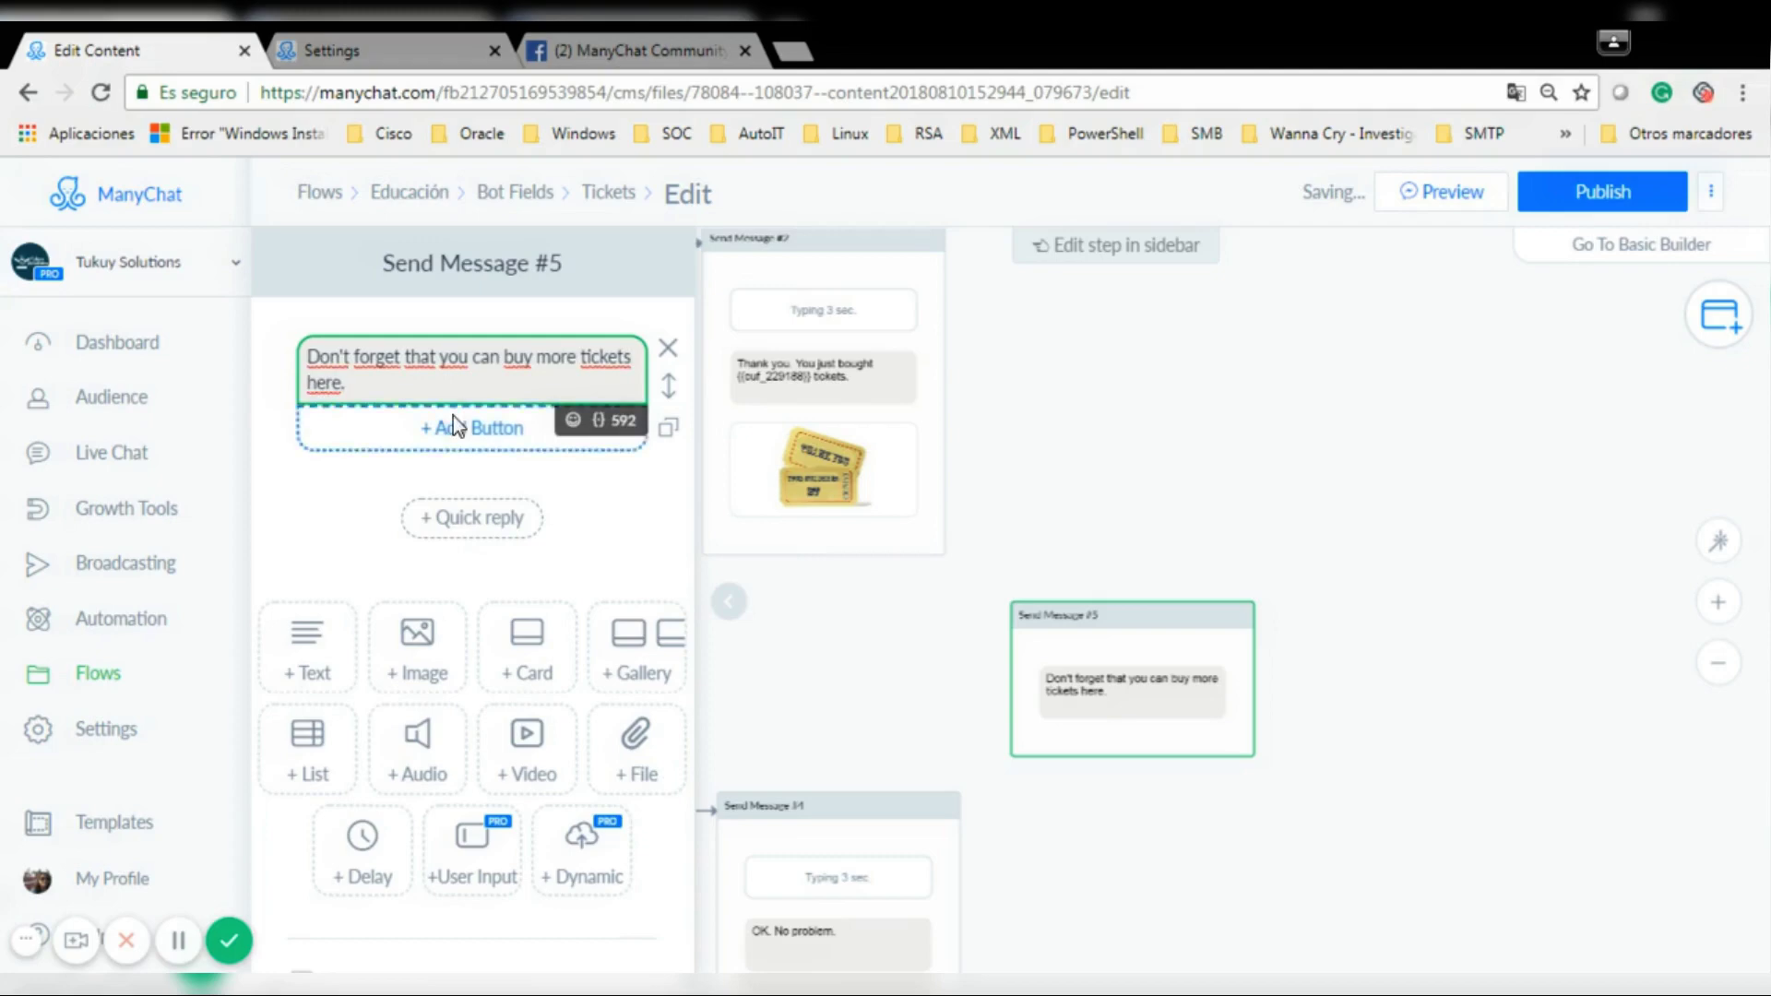
Add a button titled "Buy more tickets" below the text in Send Message #5.
left_click(452, 417)
type("Buy ")
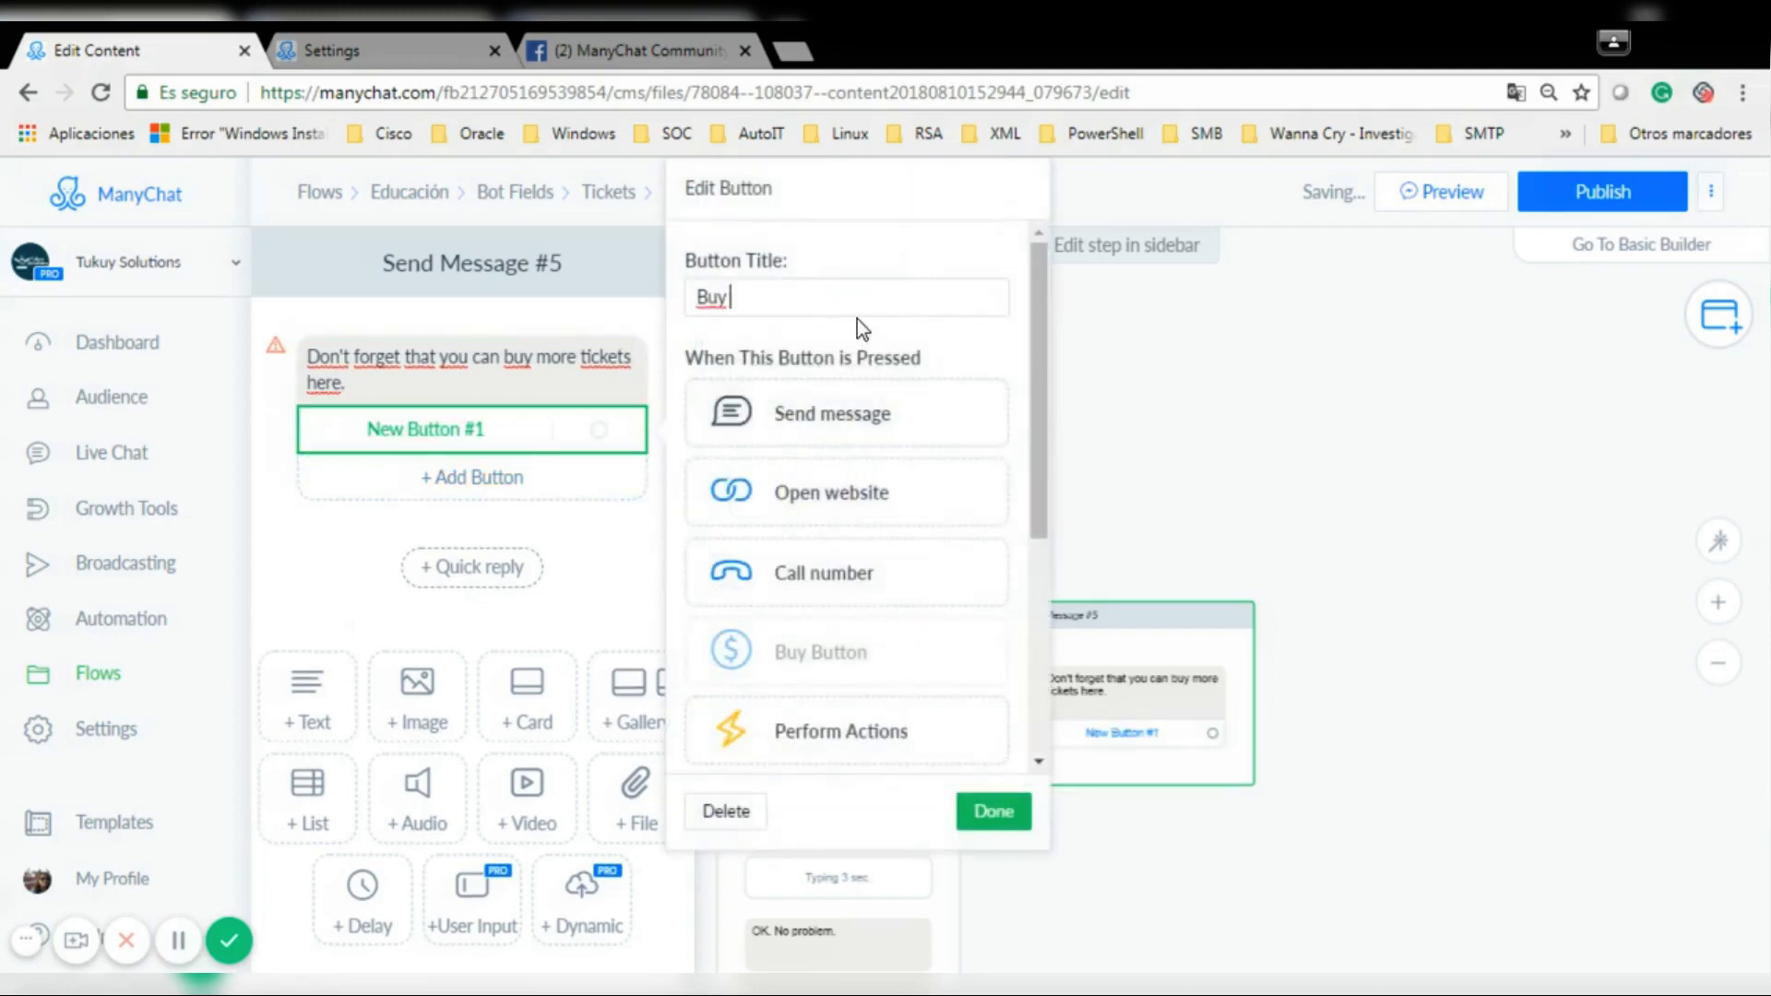
type("more tickets.")
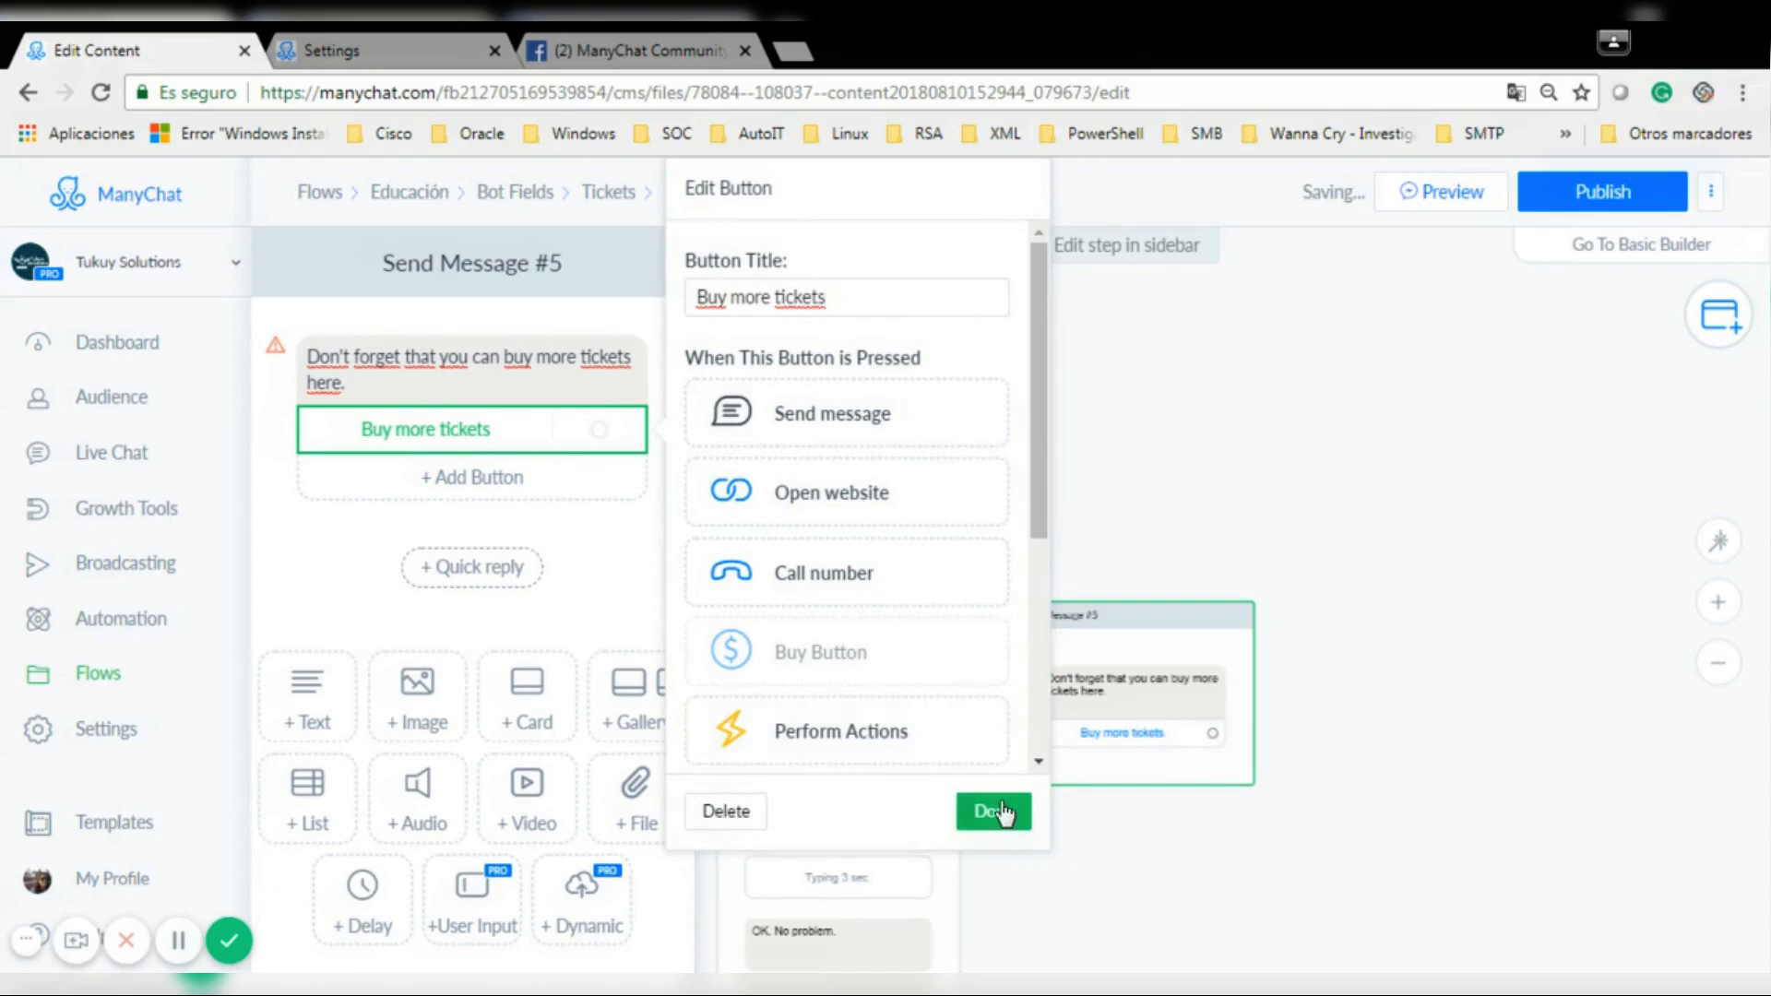
left_click(998, 811)
left_click(1174, 845)
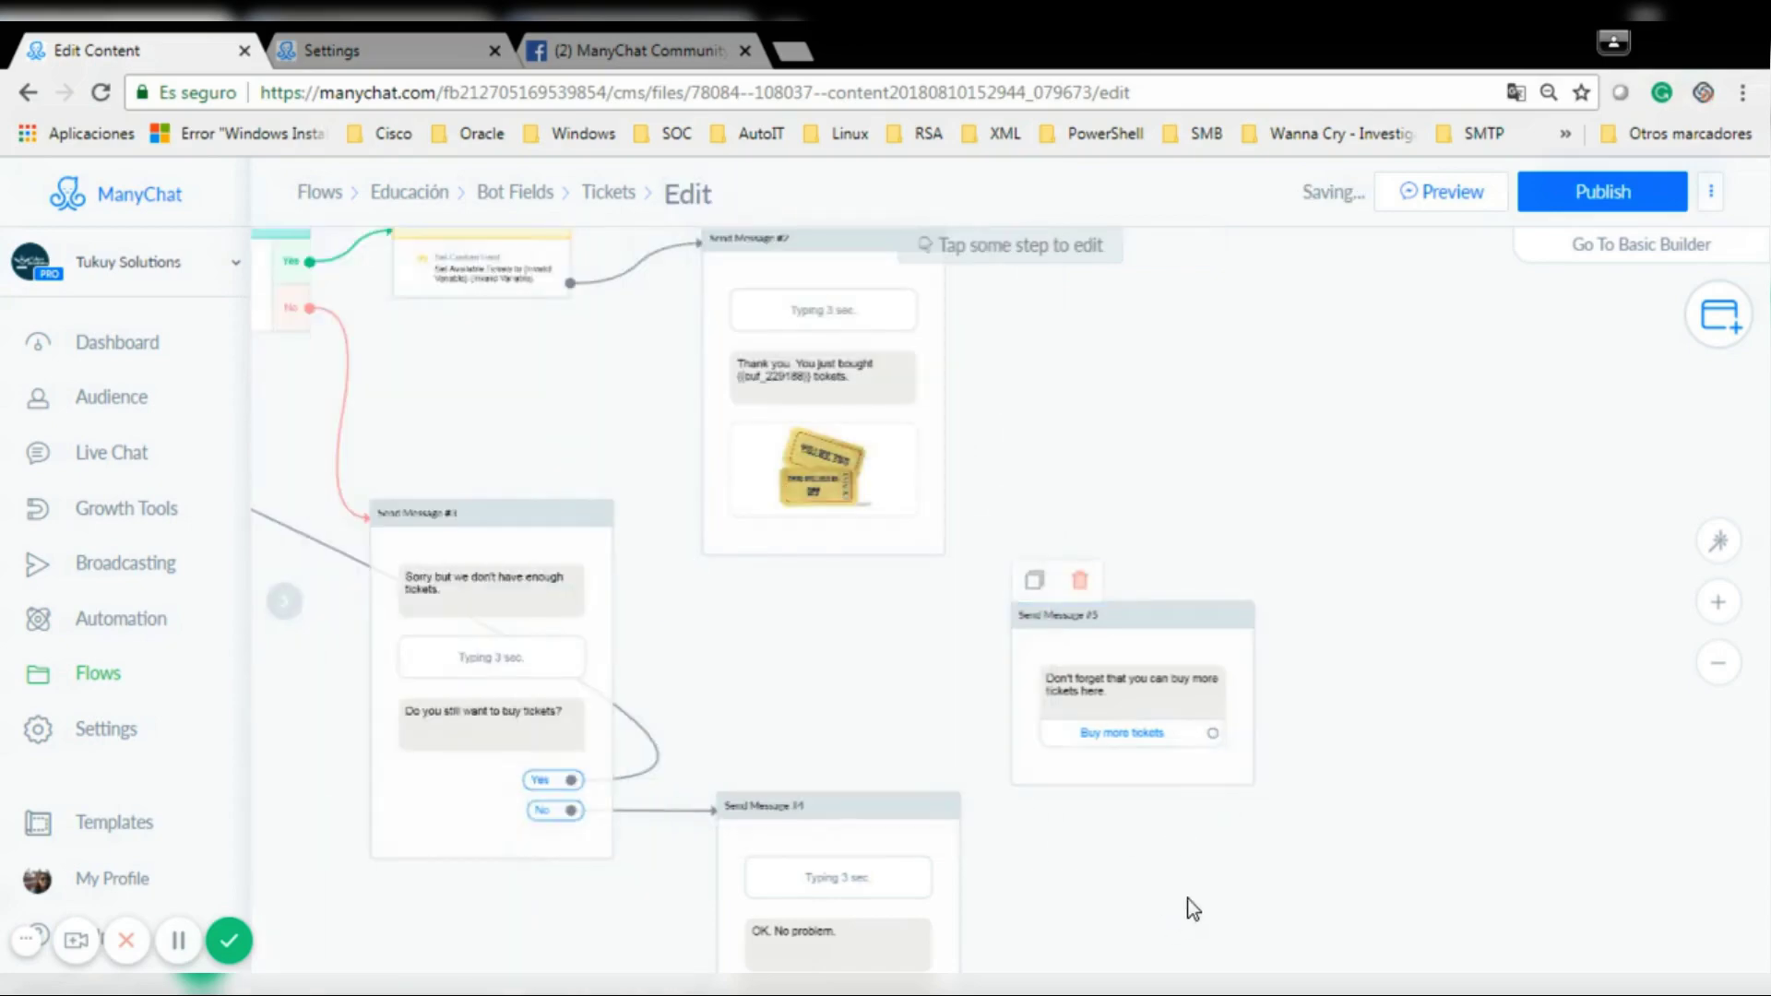
Link the Buy more tickets button to the flow's starting condition step.
left_click(1717, 663)
left_click(1245, 669)
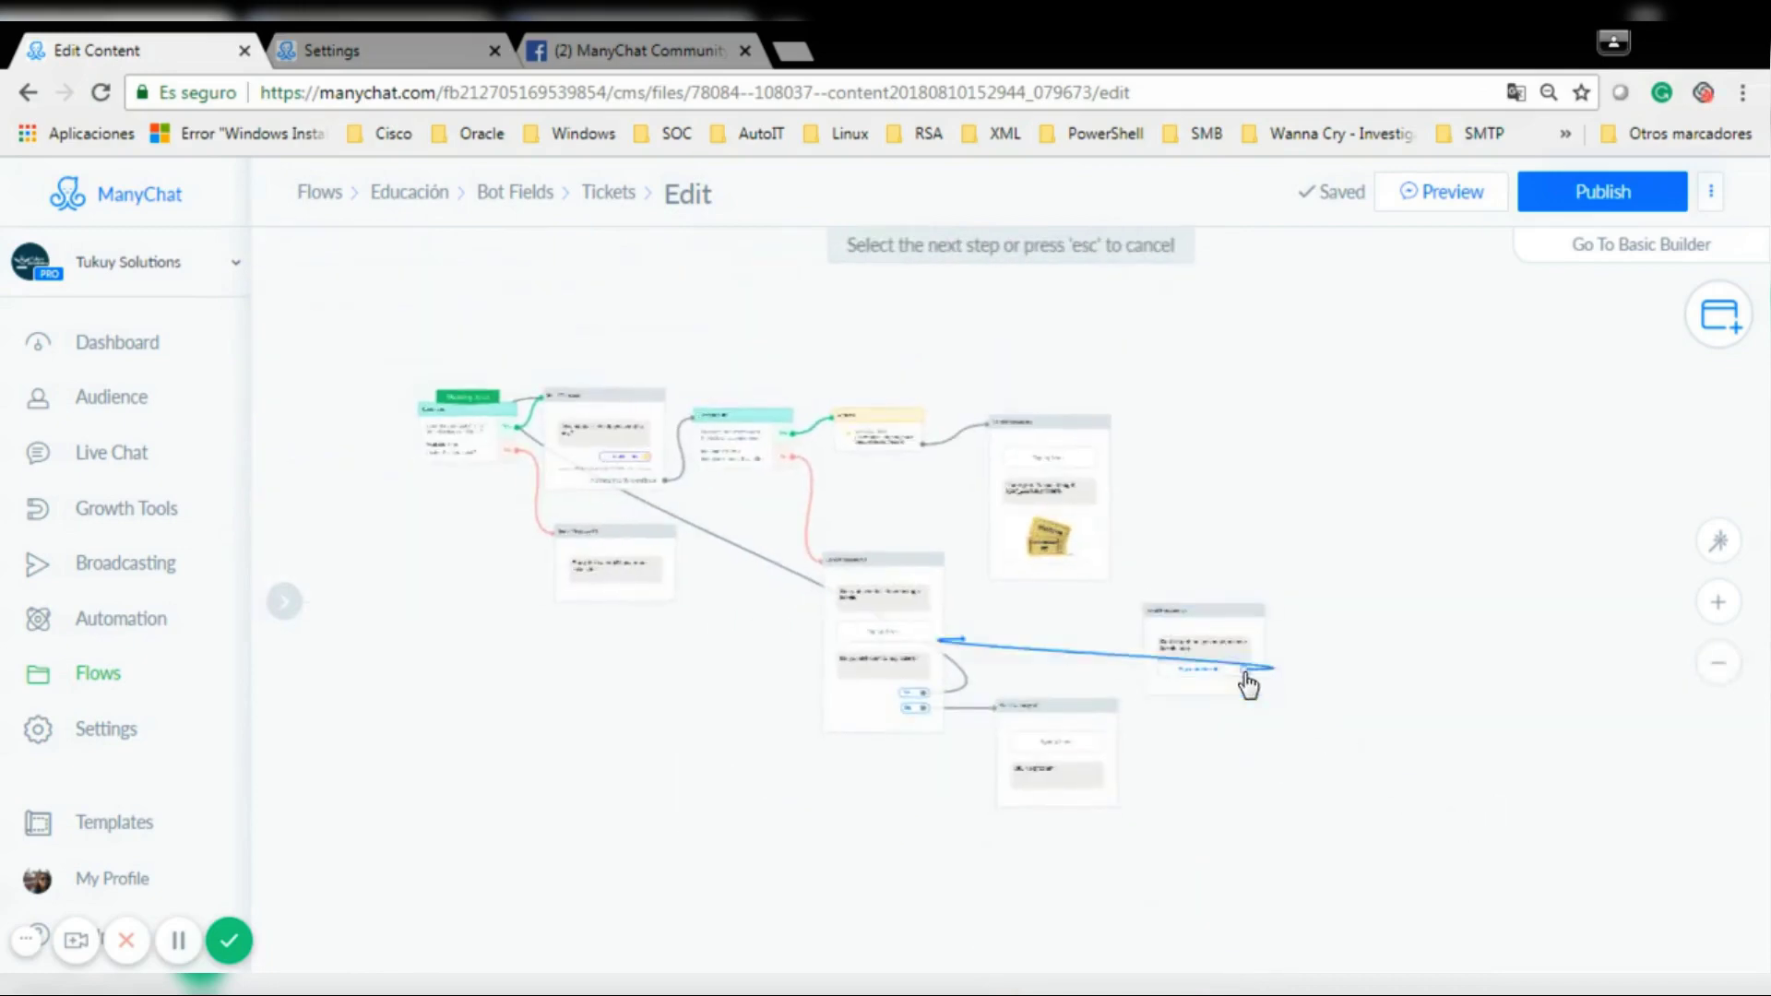
left_click(446, 447)
Make Send Message #2 continue automatically to Send Message #5.
left_click(1094, 574)
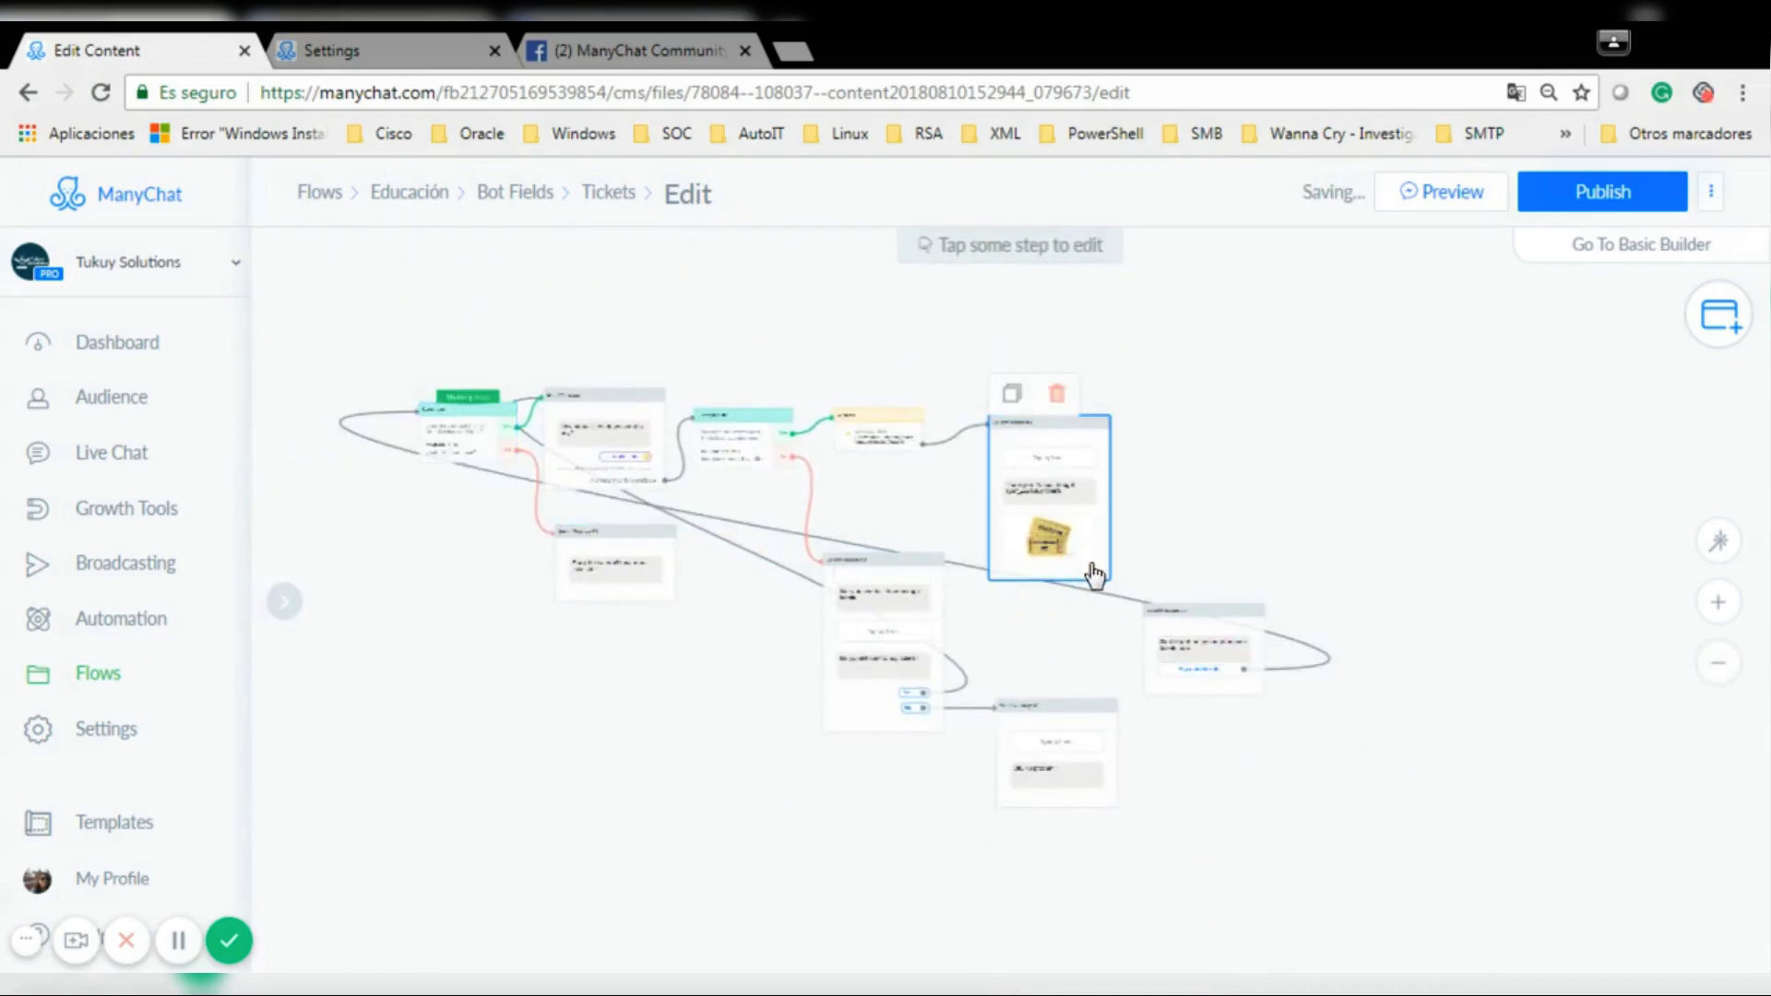
left_click(1094, 573)
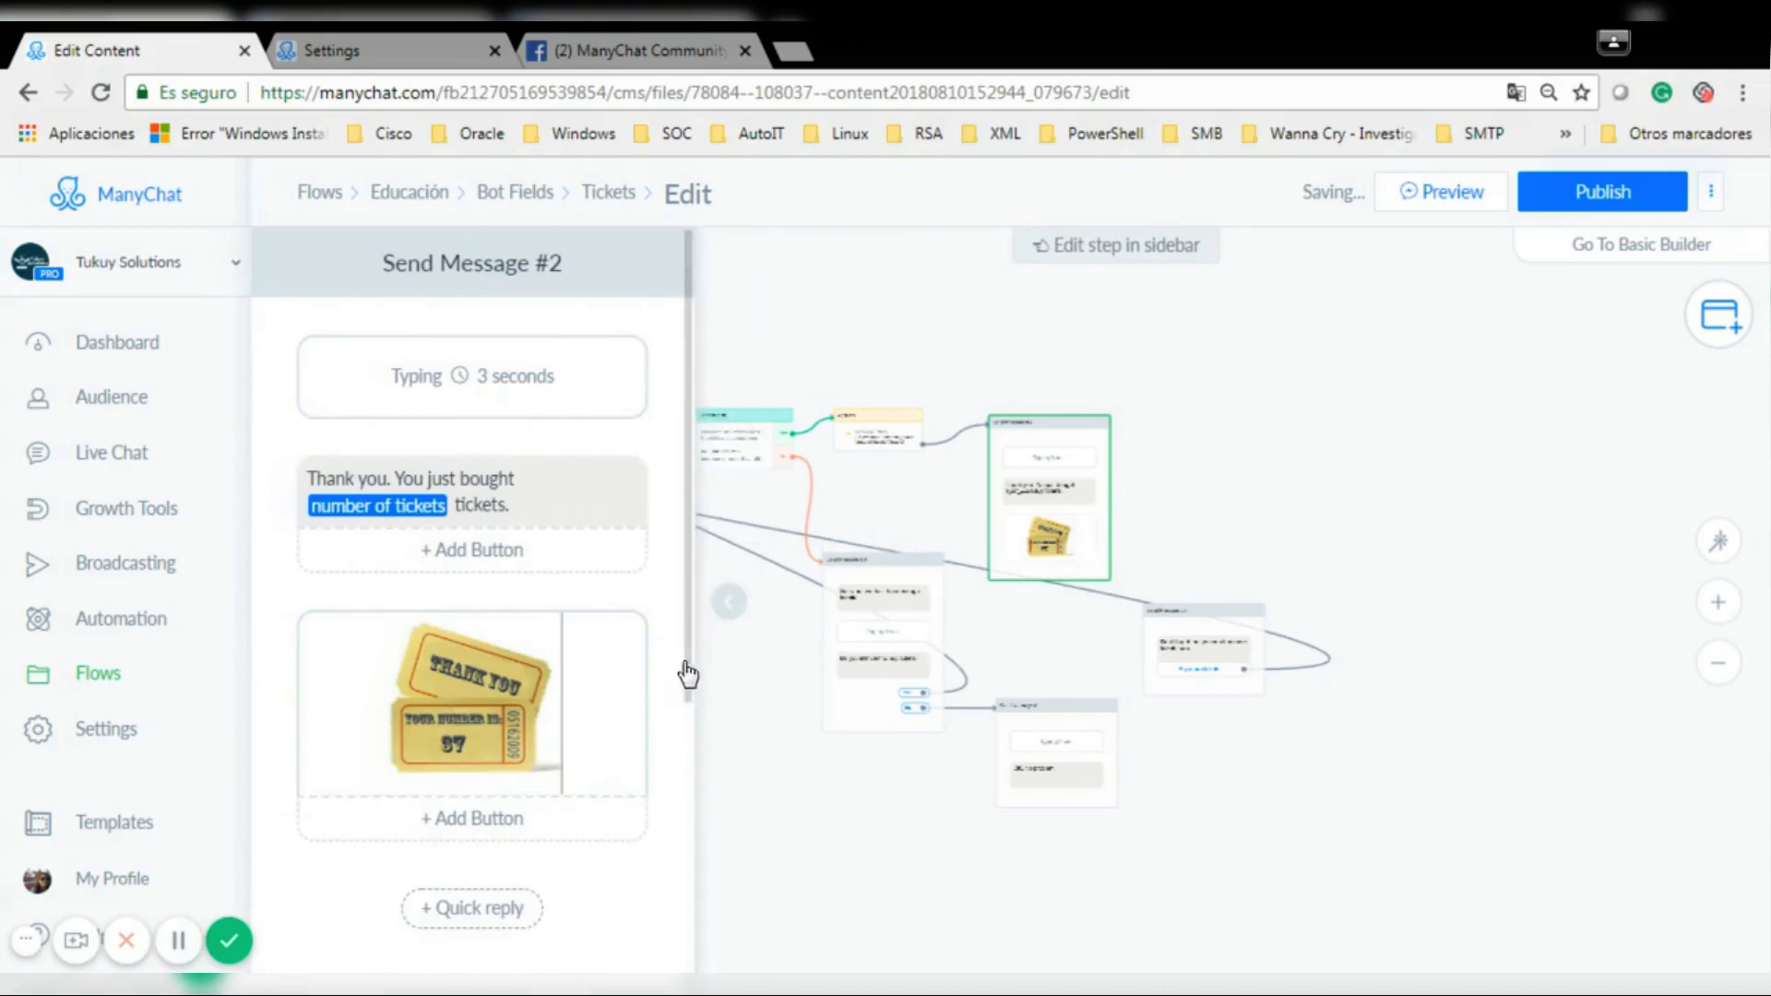
left_click(683, 843)
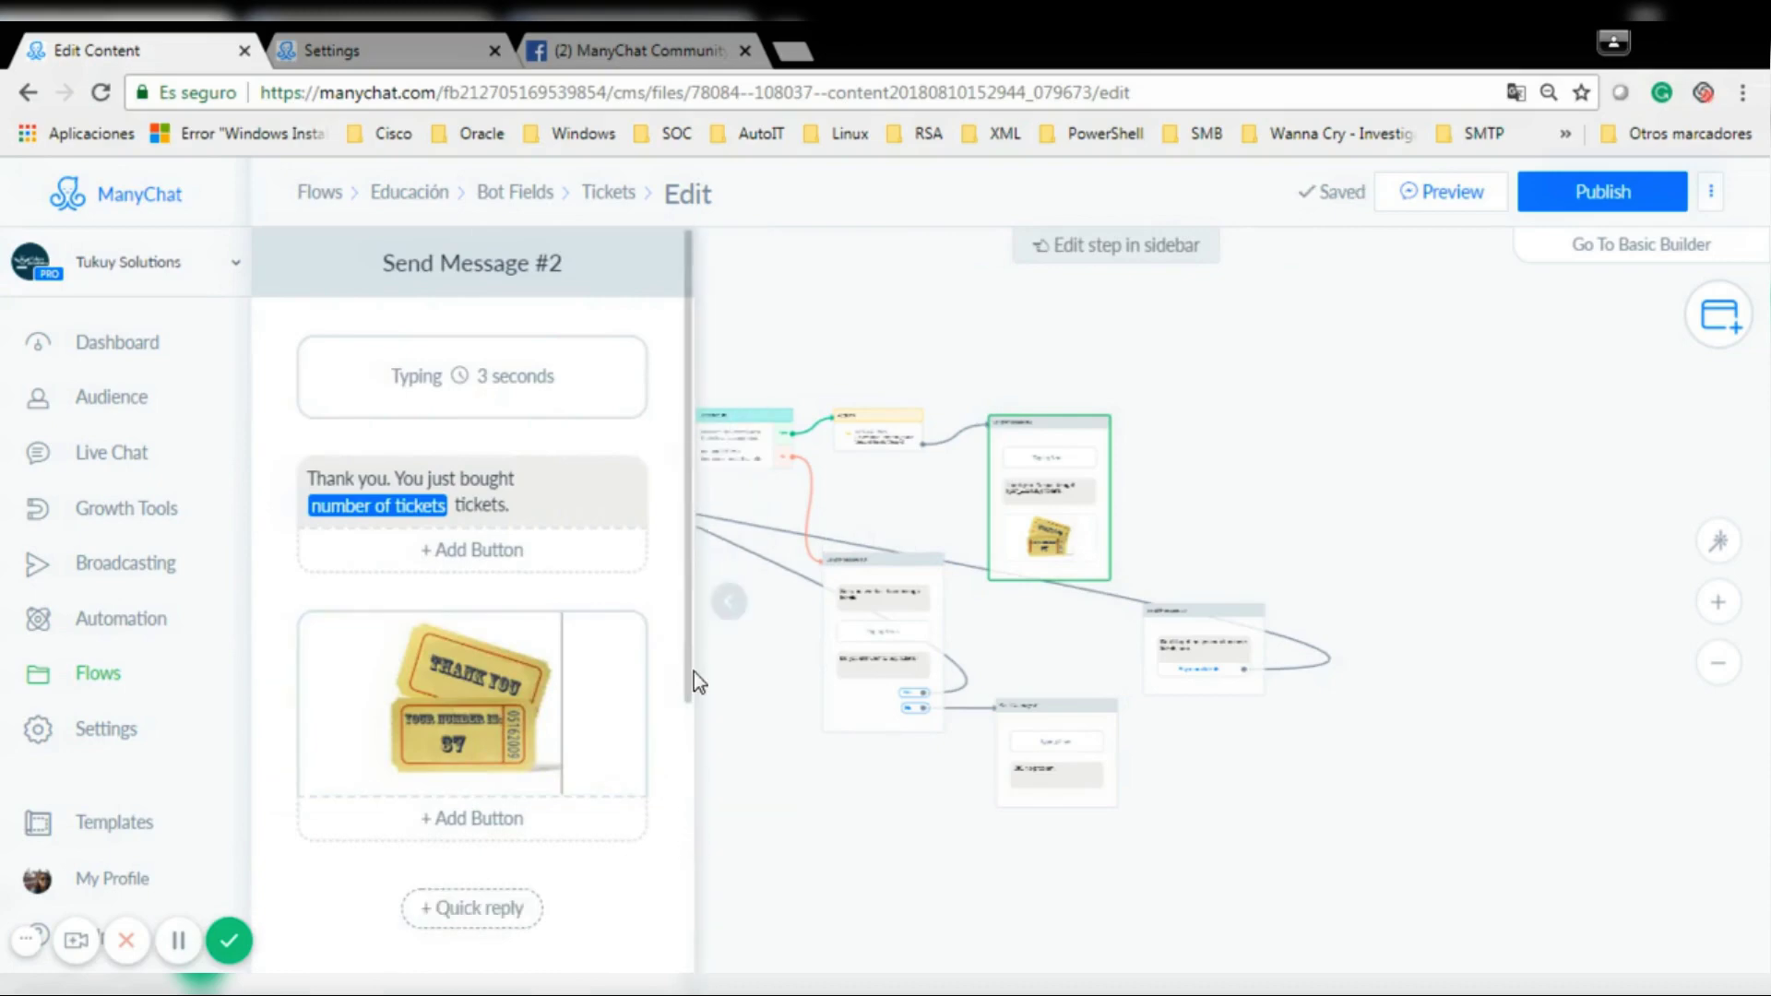
scroll(688, 687, "down", 5)
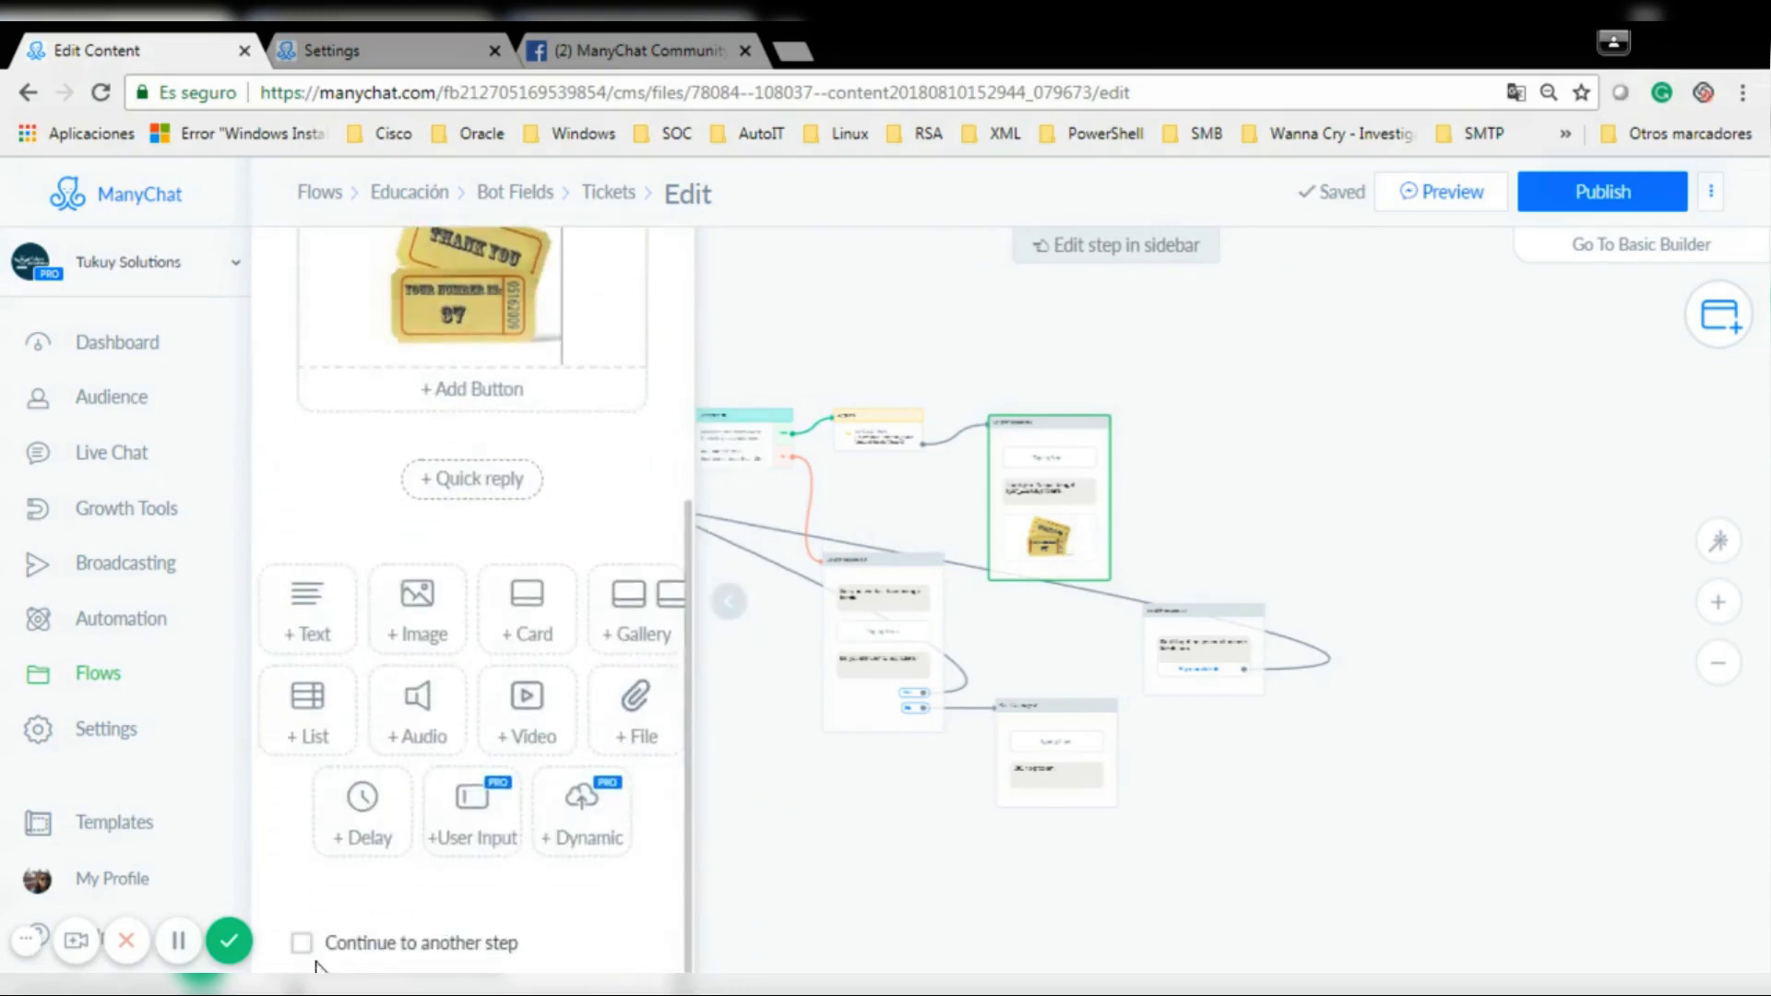
left_click(301, 943)
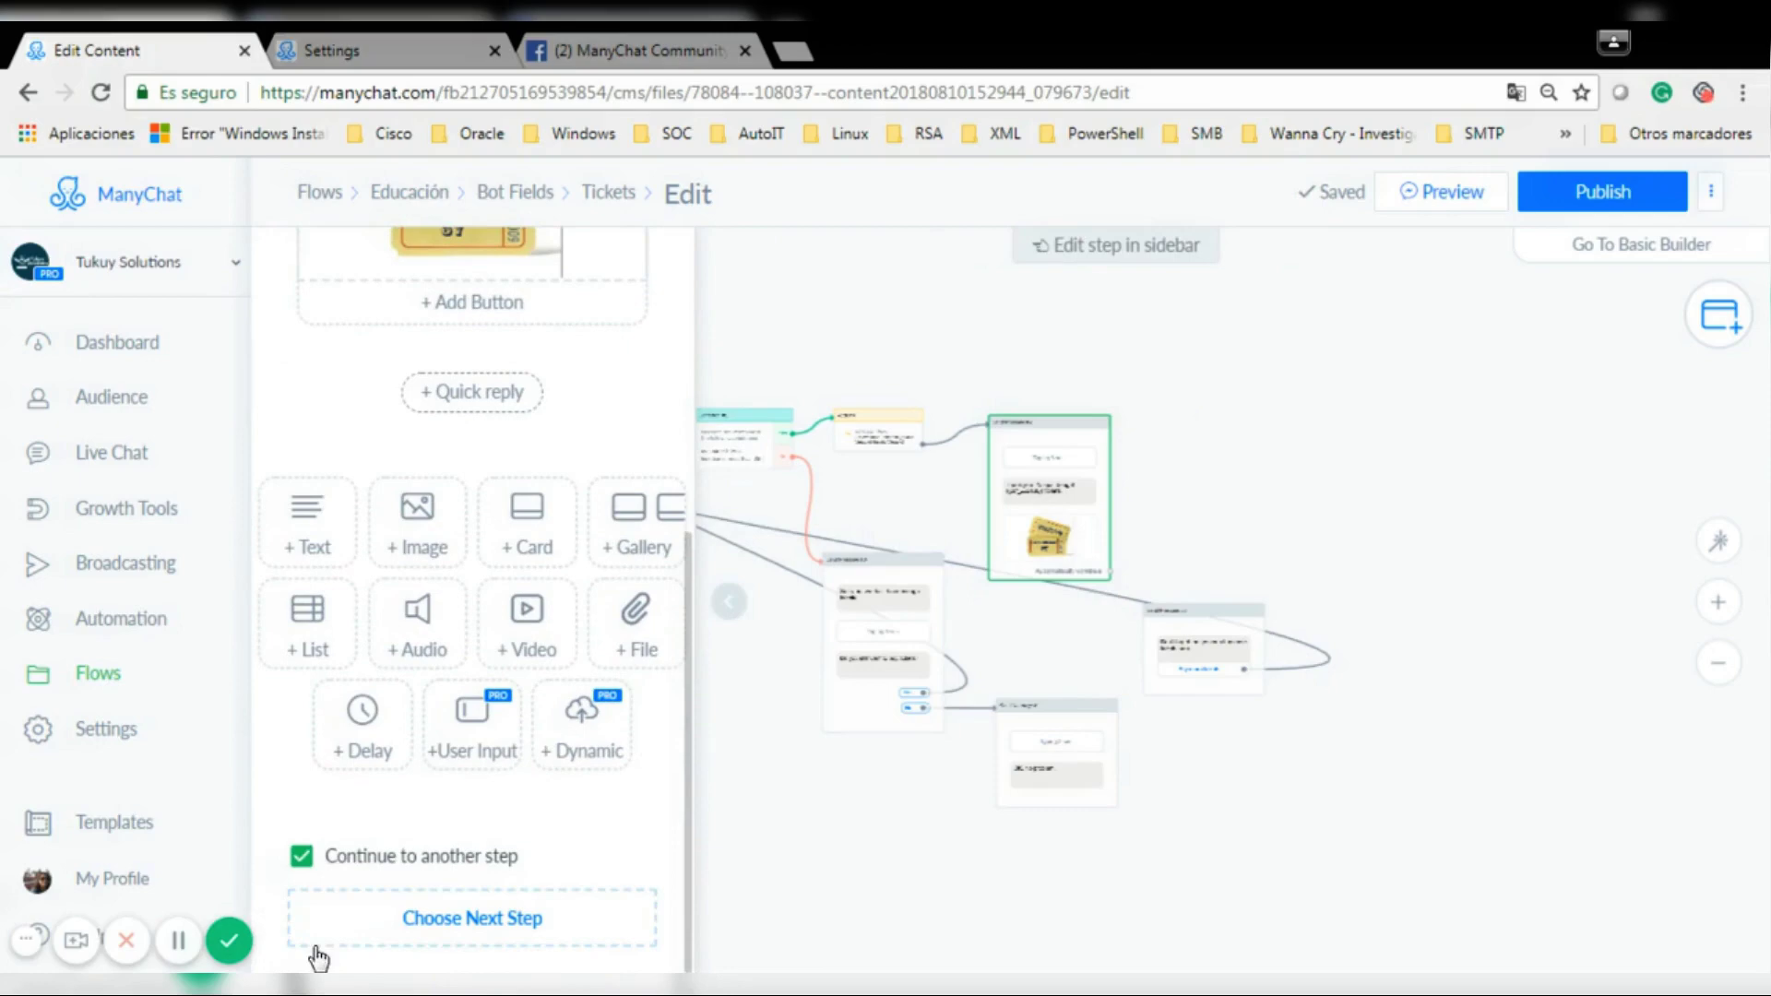
left_click(1110, 579)
left_click(1208, 636)
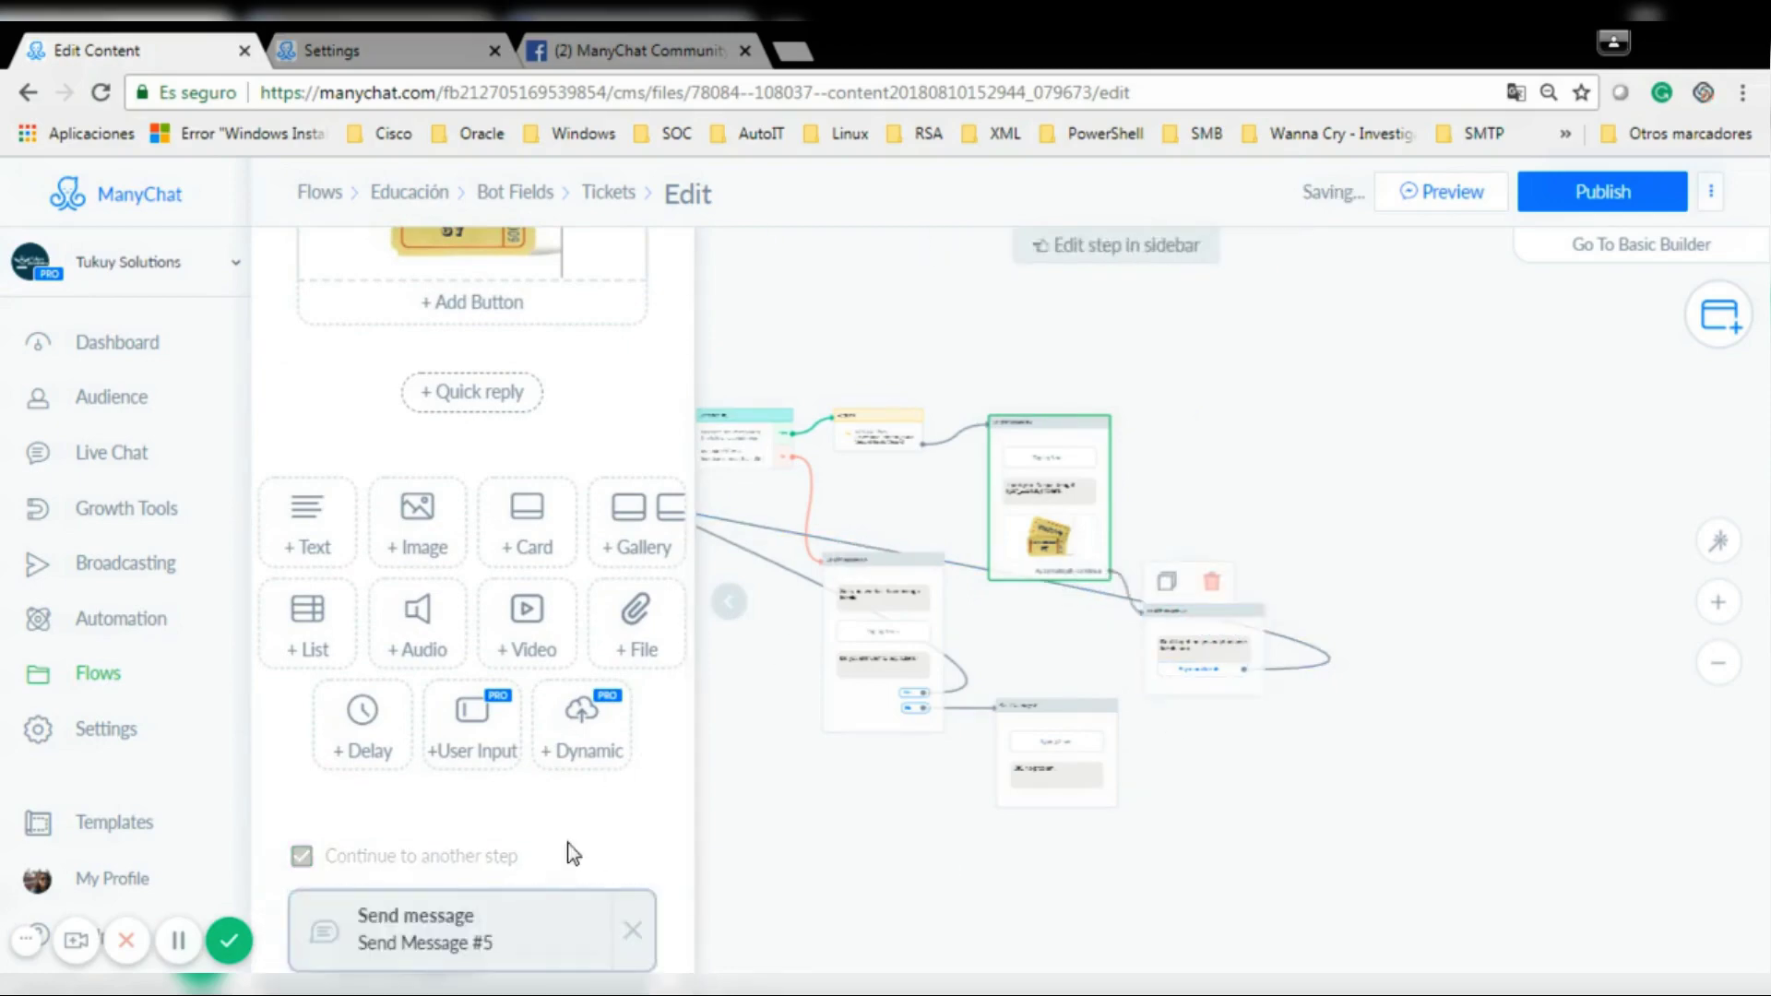
Make the "OK. No problem." message step continue automatically to Send Message #5.
left_click(1058, 751)
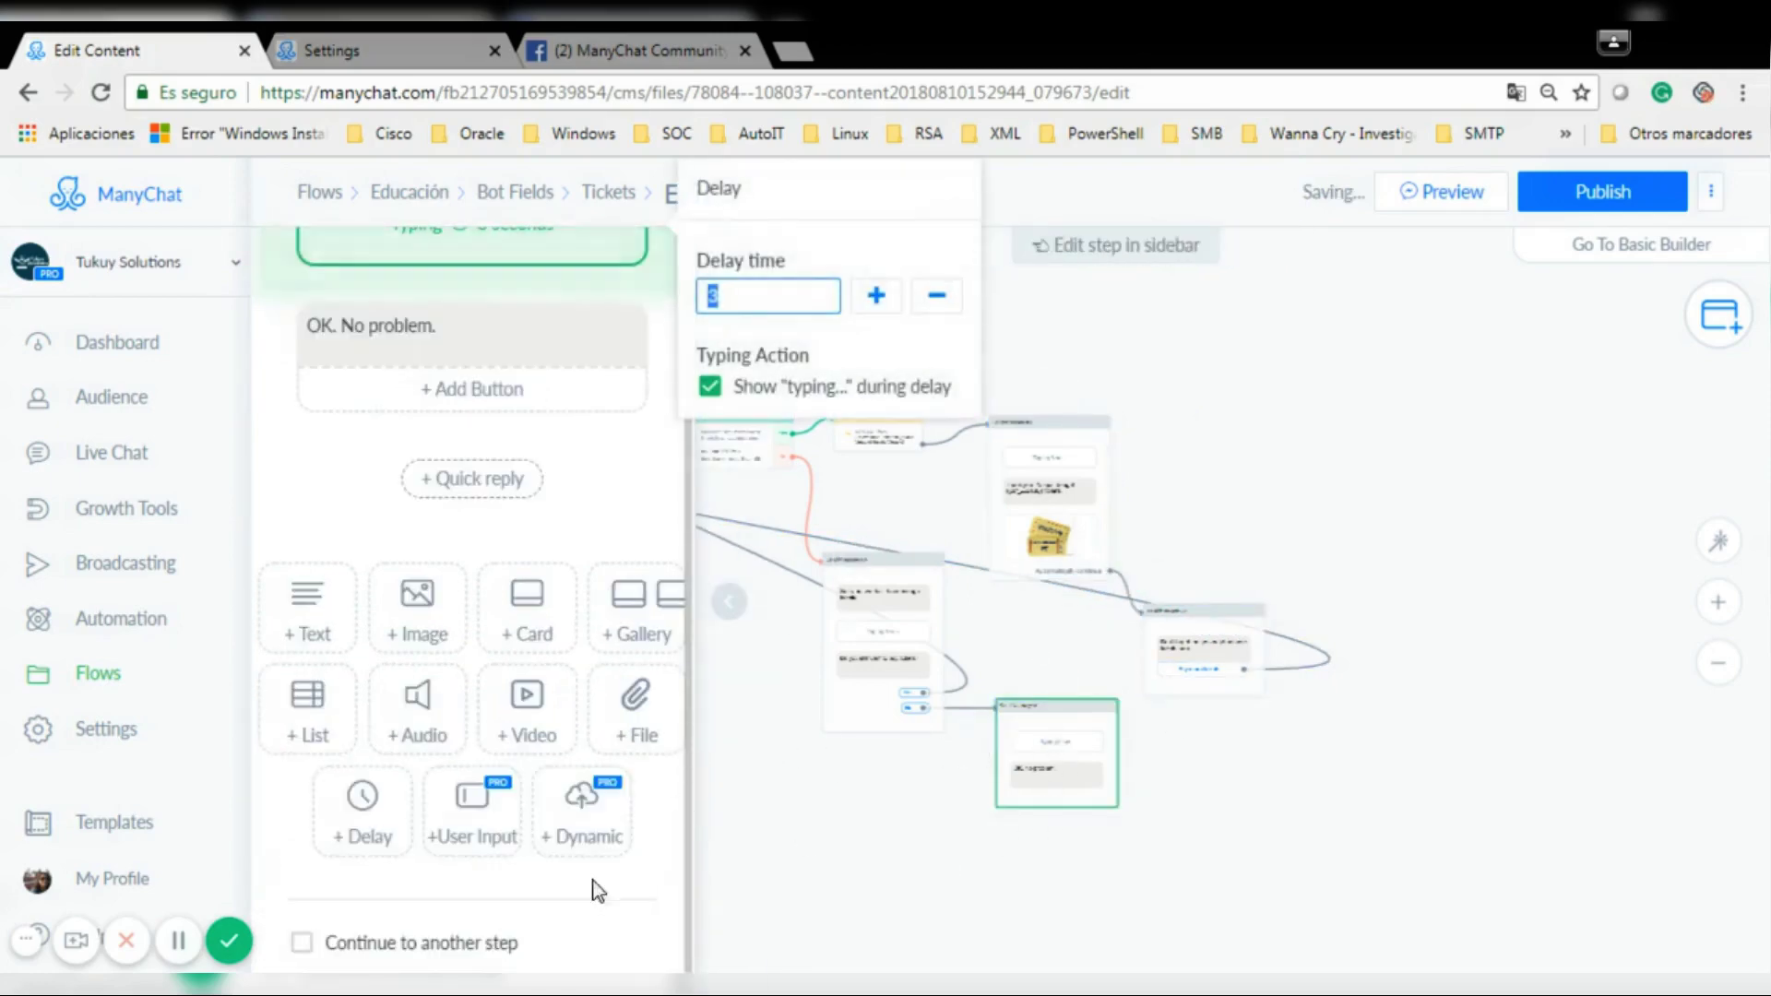
left_click(477, 942)
left_click(1118, 801)
left_click(1199, 657)
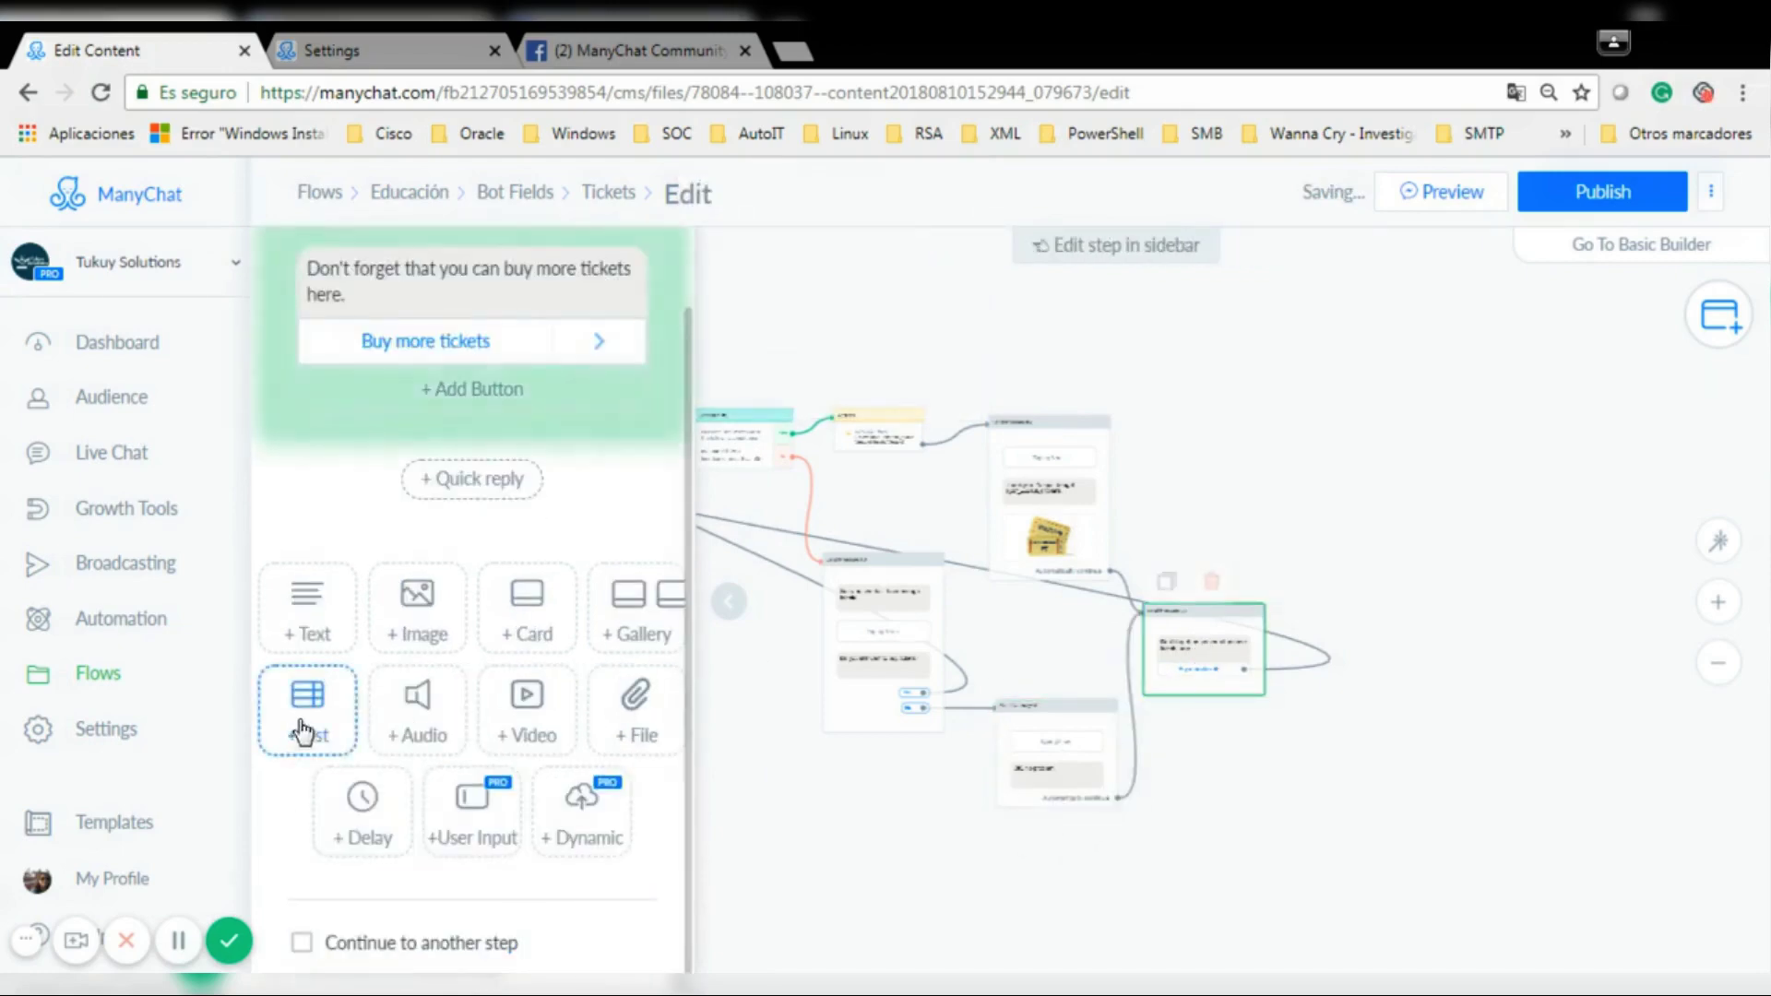
Add a 3-second typing delay to Send Message #5 and place it above the reminder text.
left_click(362, 802)
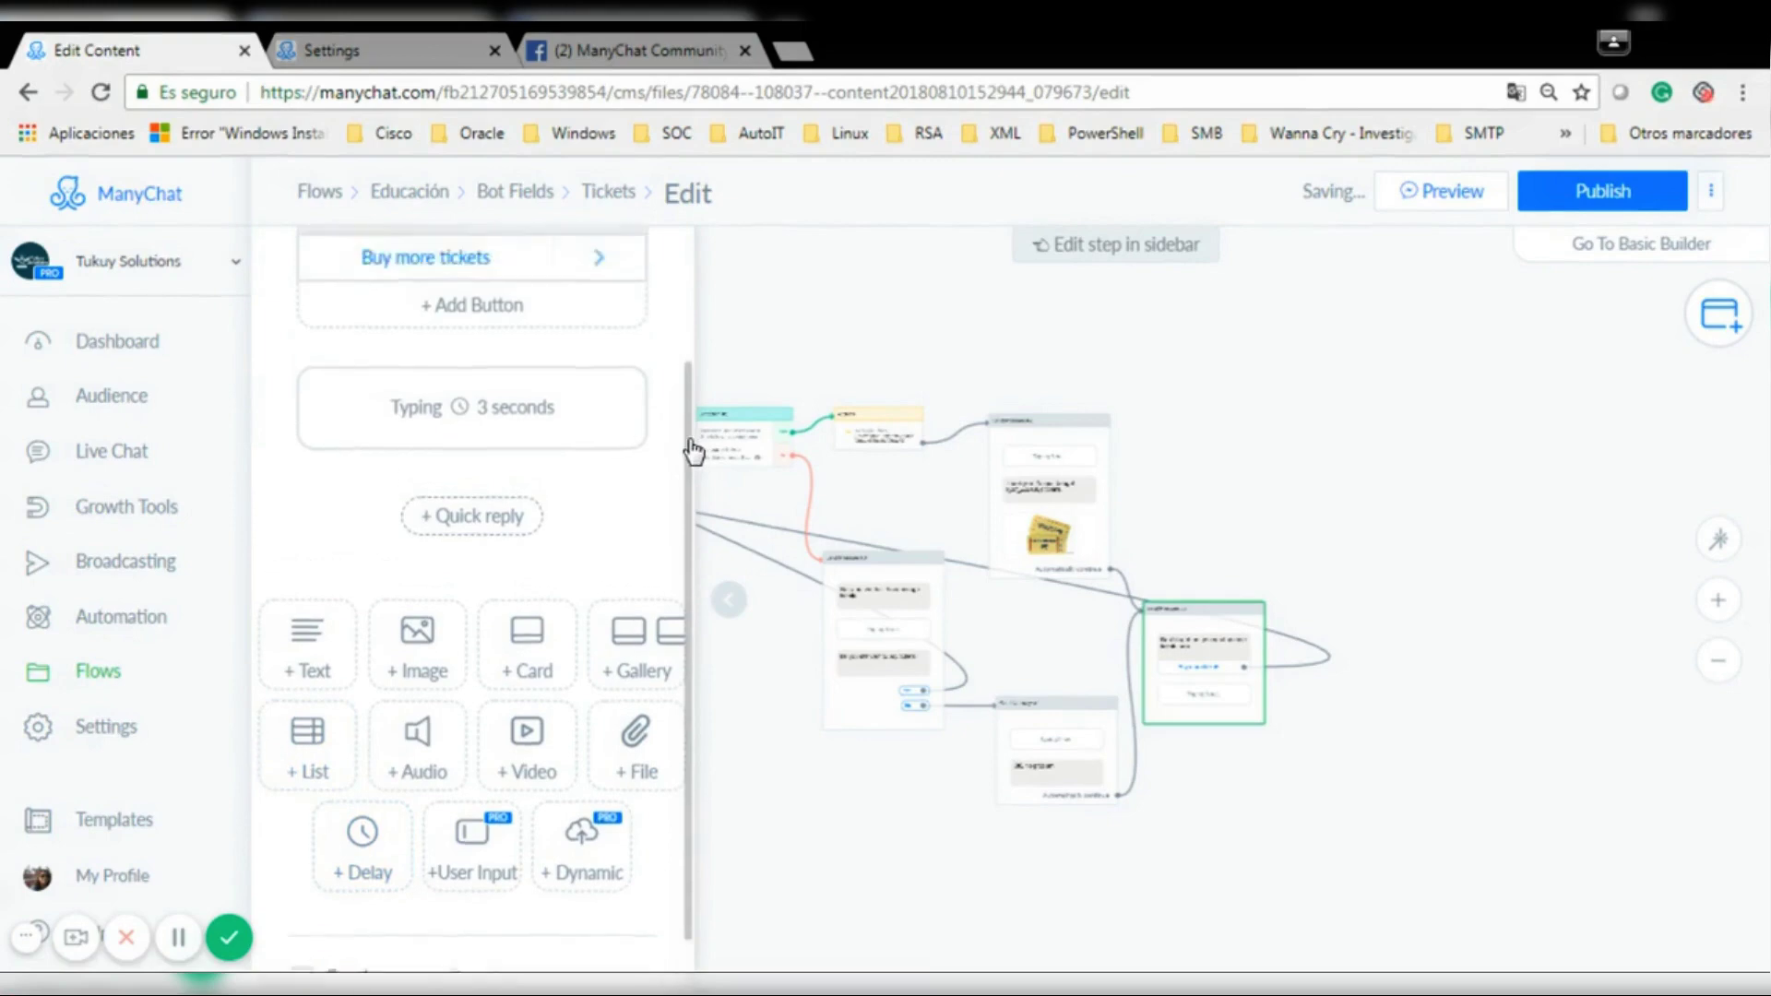
left_click_drag(688, 443, 683, 303)
left_click_drag(668, 590, 661, 387)
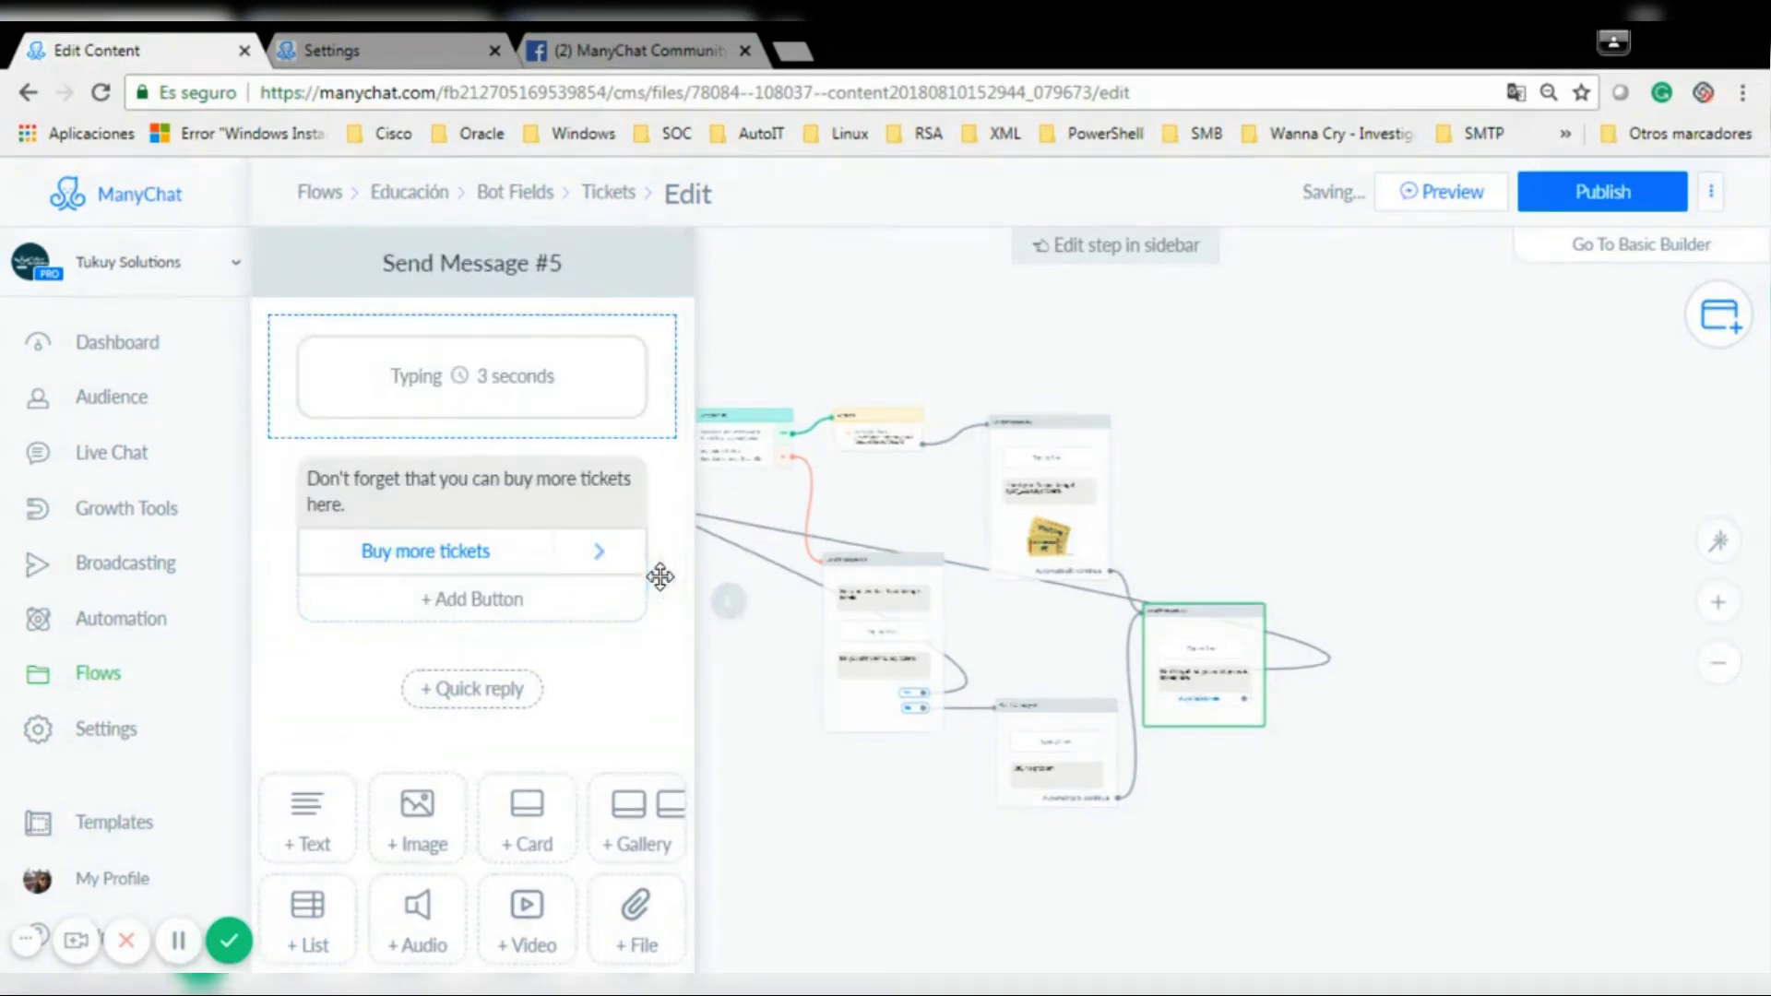
left_click(1282, 446)
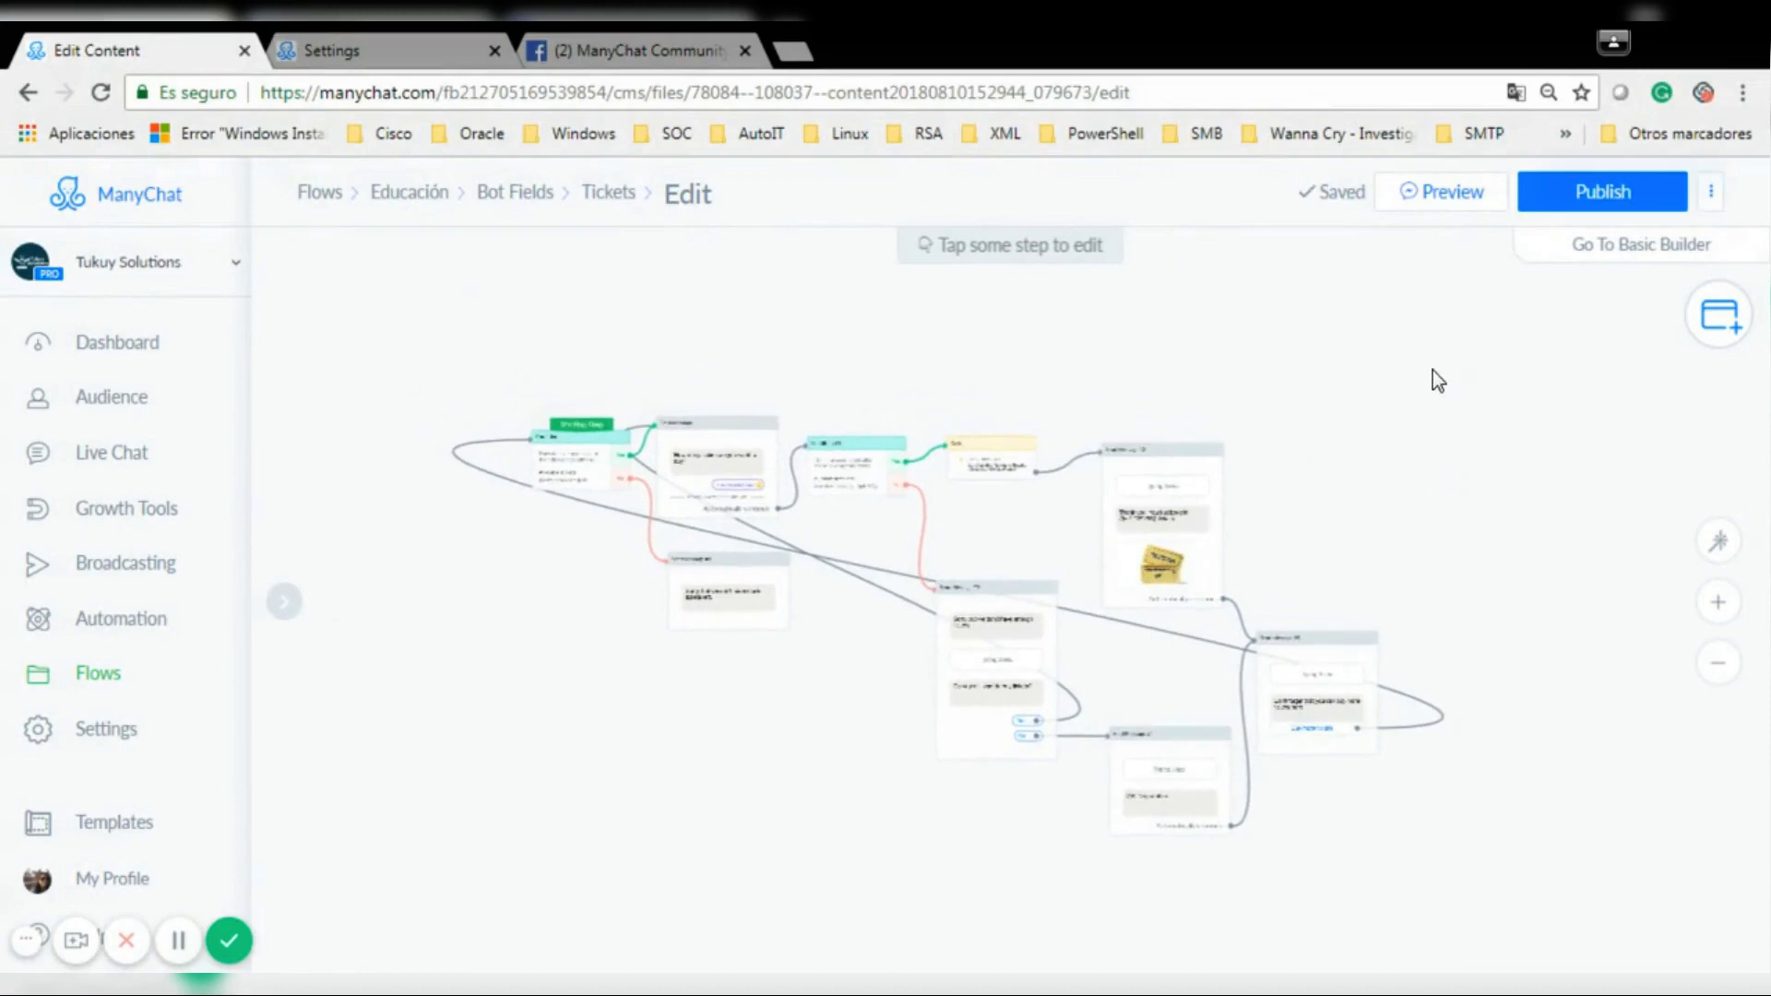
Preview the flow and answer the ticket question with 90 in the Tukuy Solutions chat on Facebook.
left_click(1431, 195)
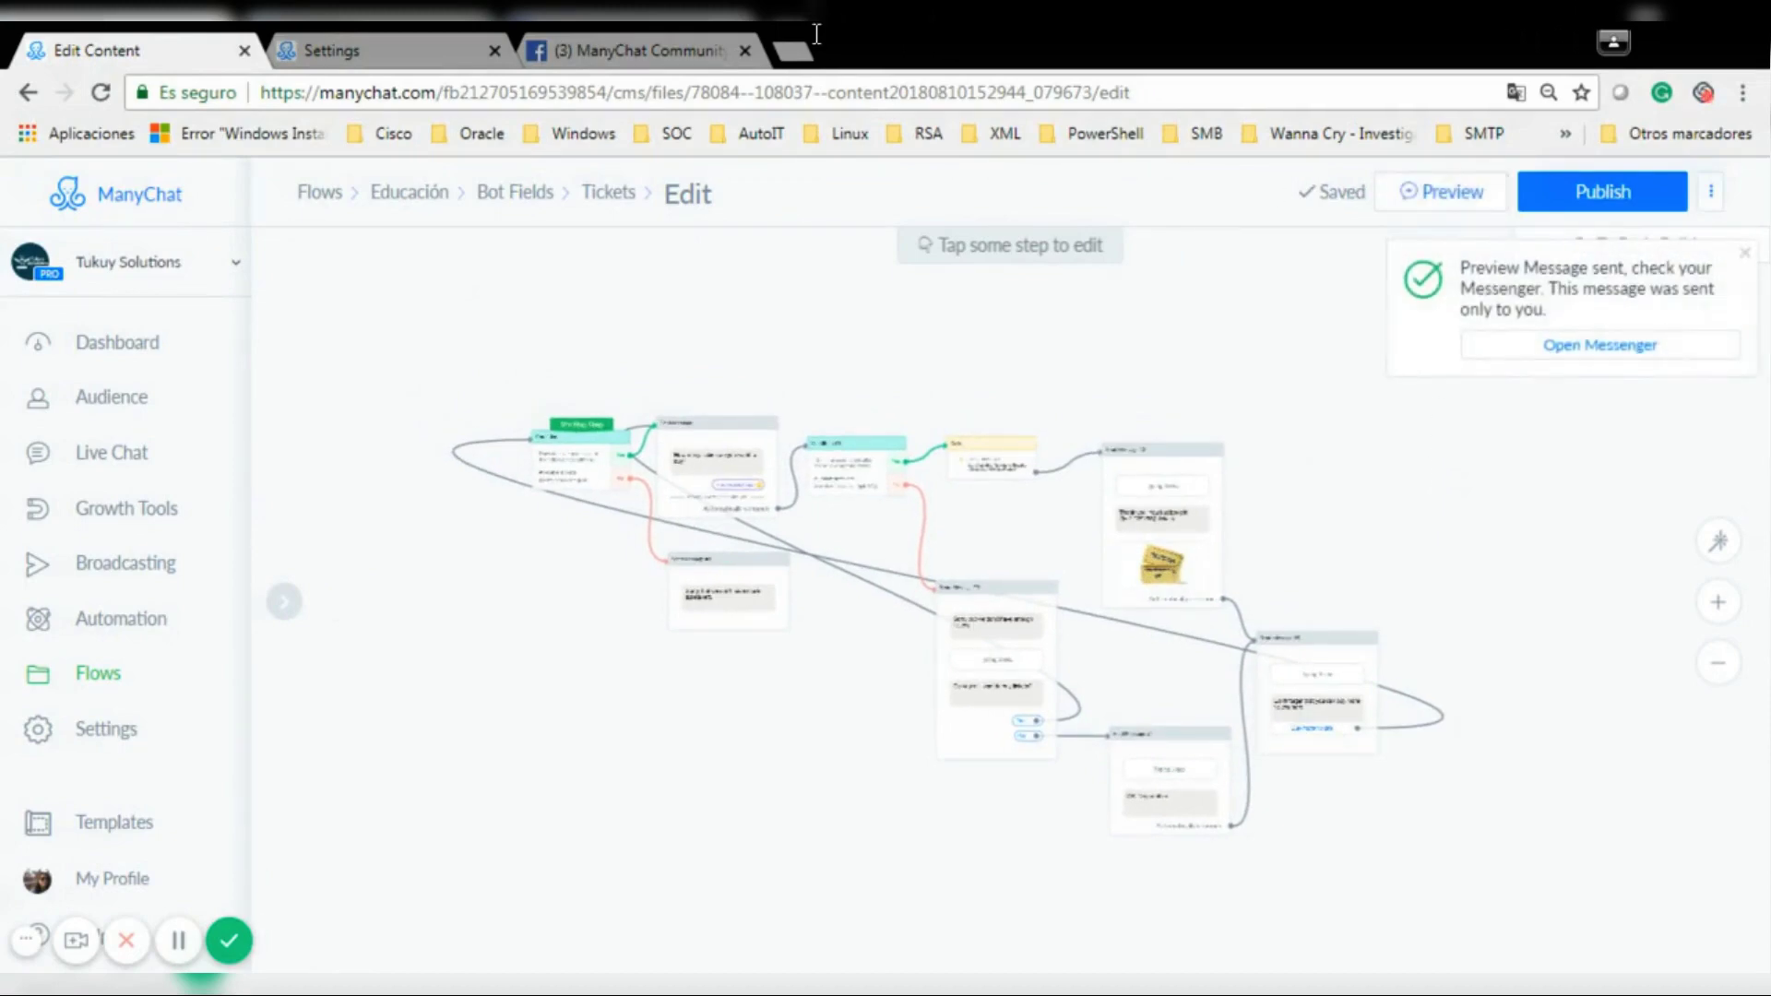
left_click(700, 31)
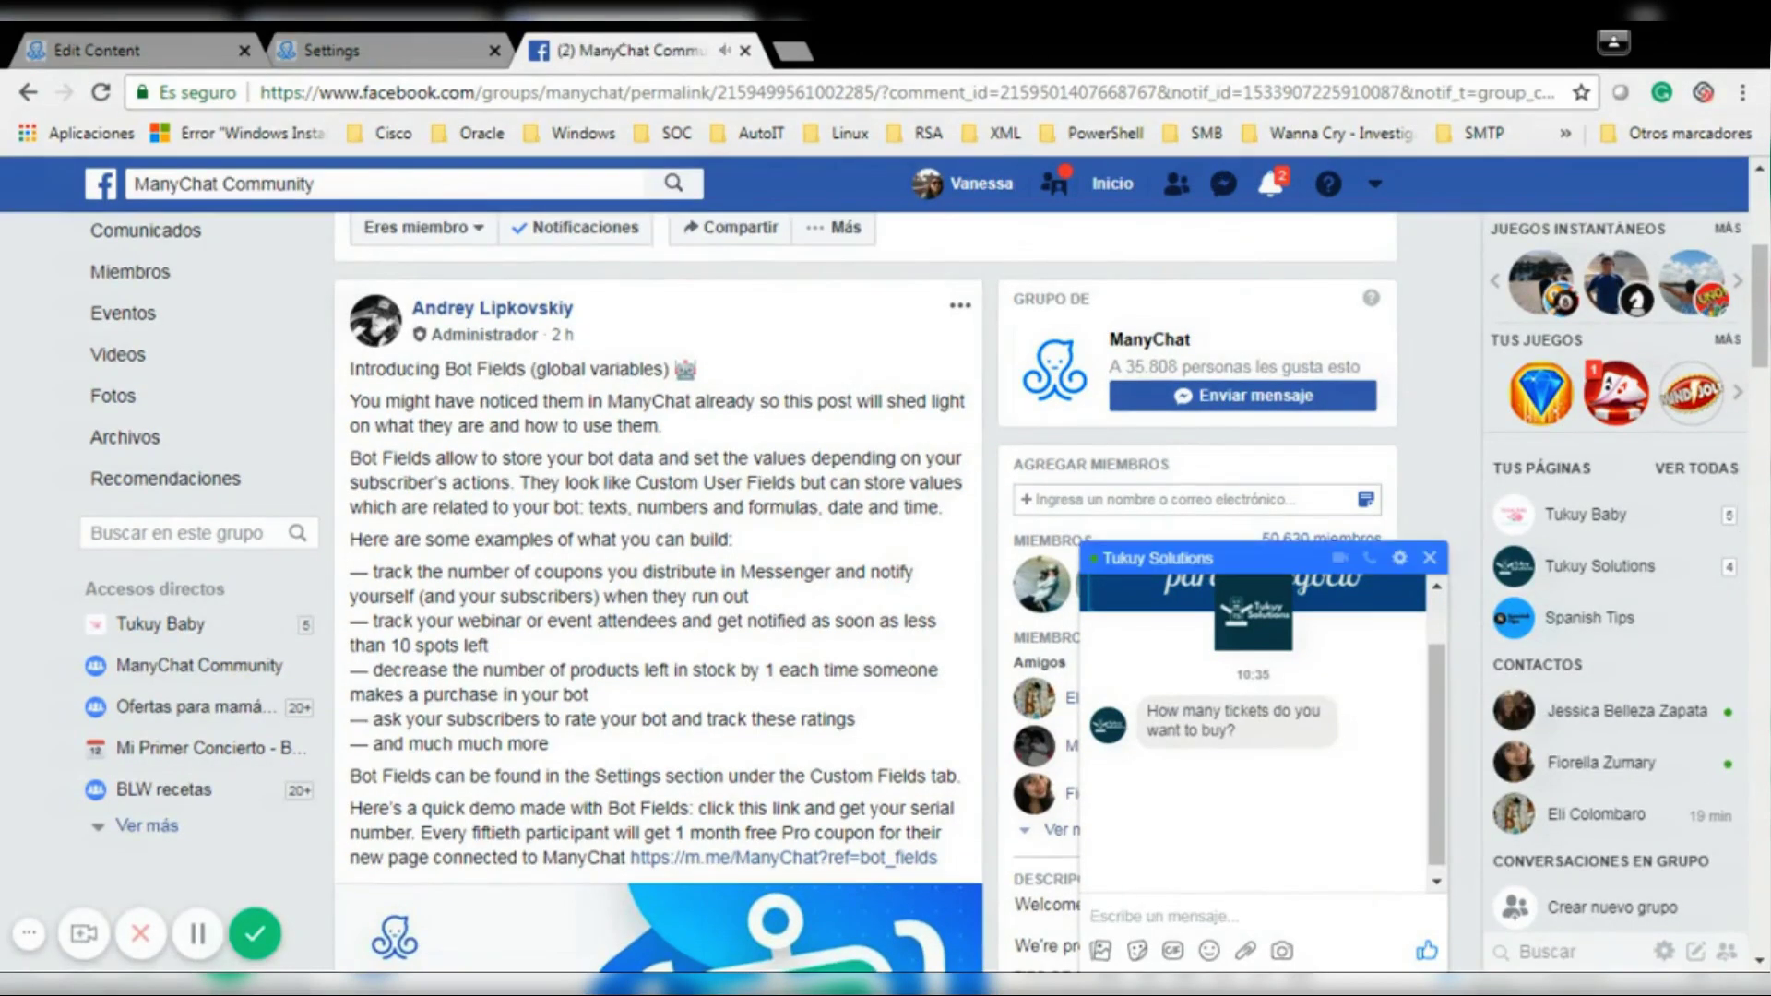
type("90")
key("Return")
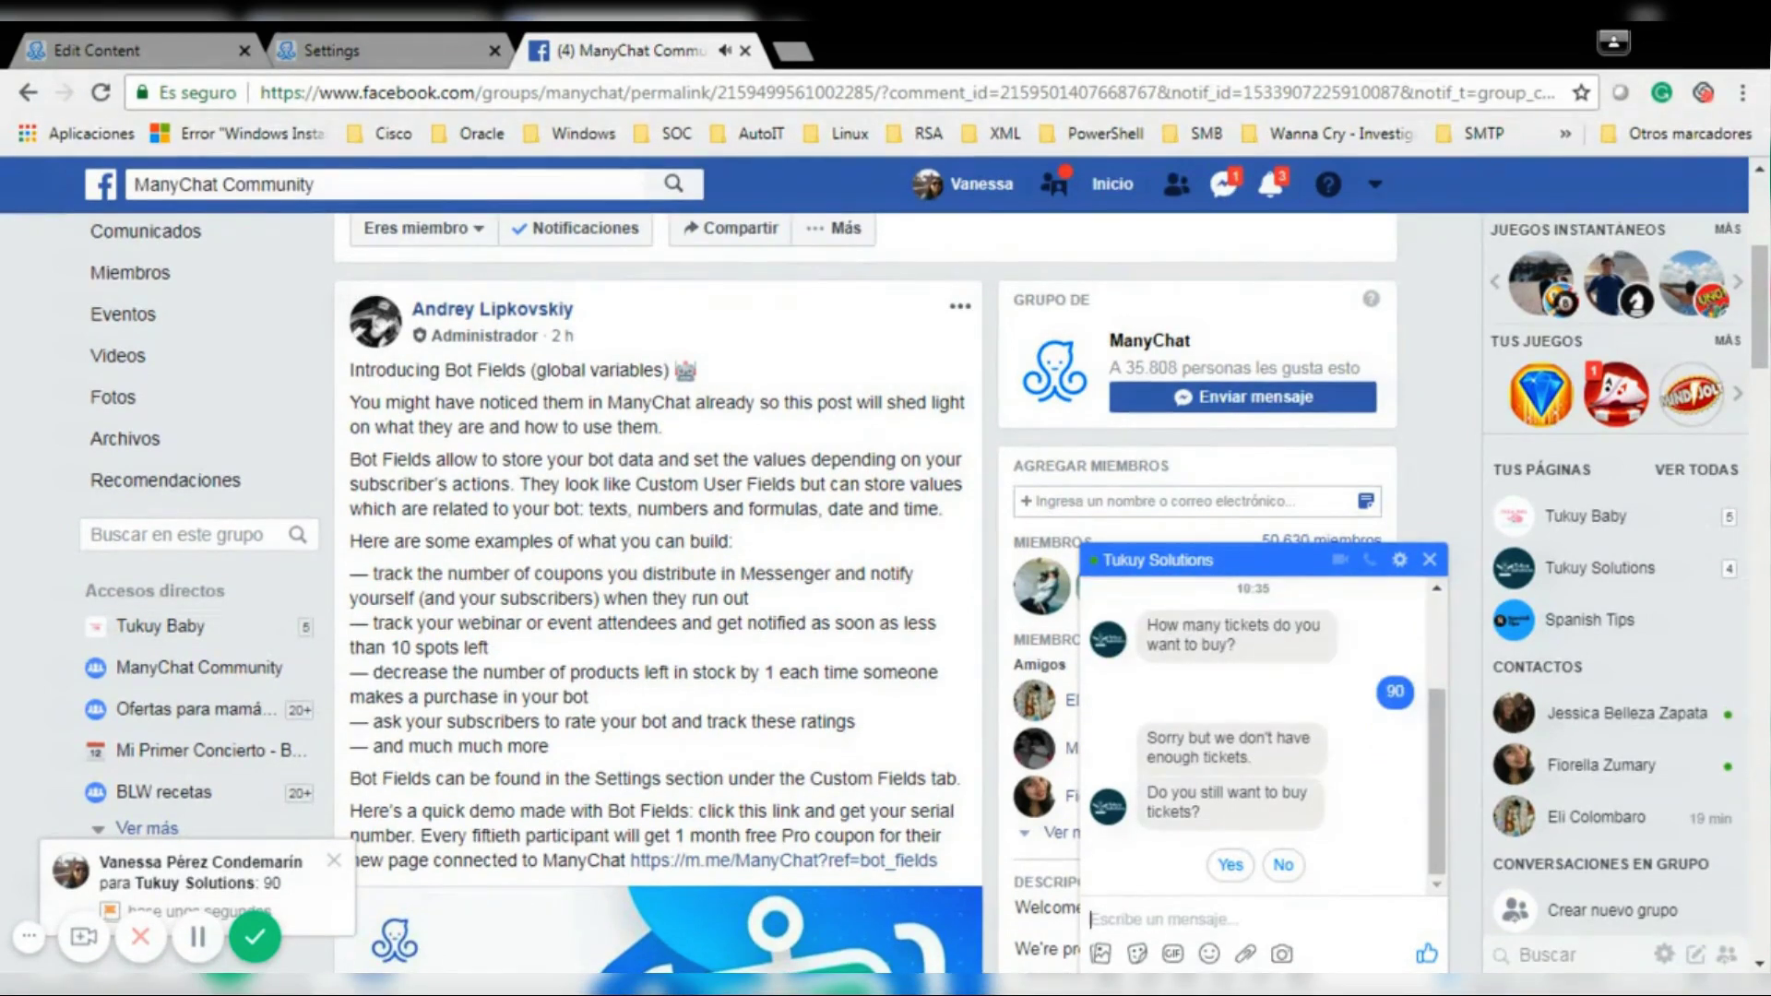
Reply Yes to still wanting tickets and request 5 tickets in the chat.
left_click(1232, 865)
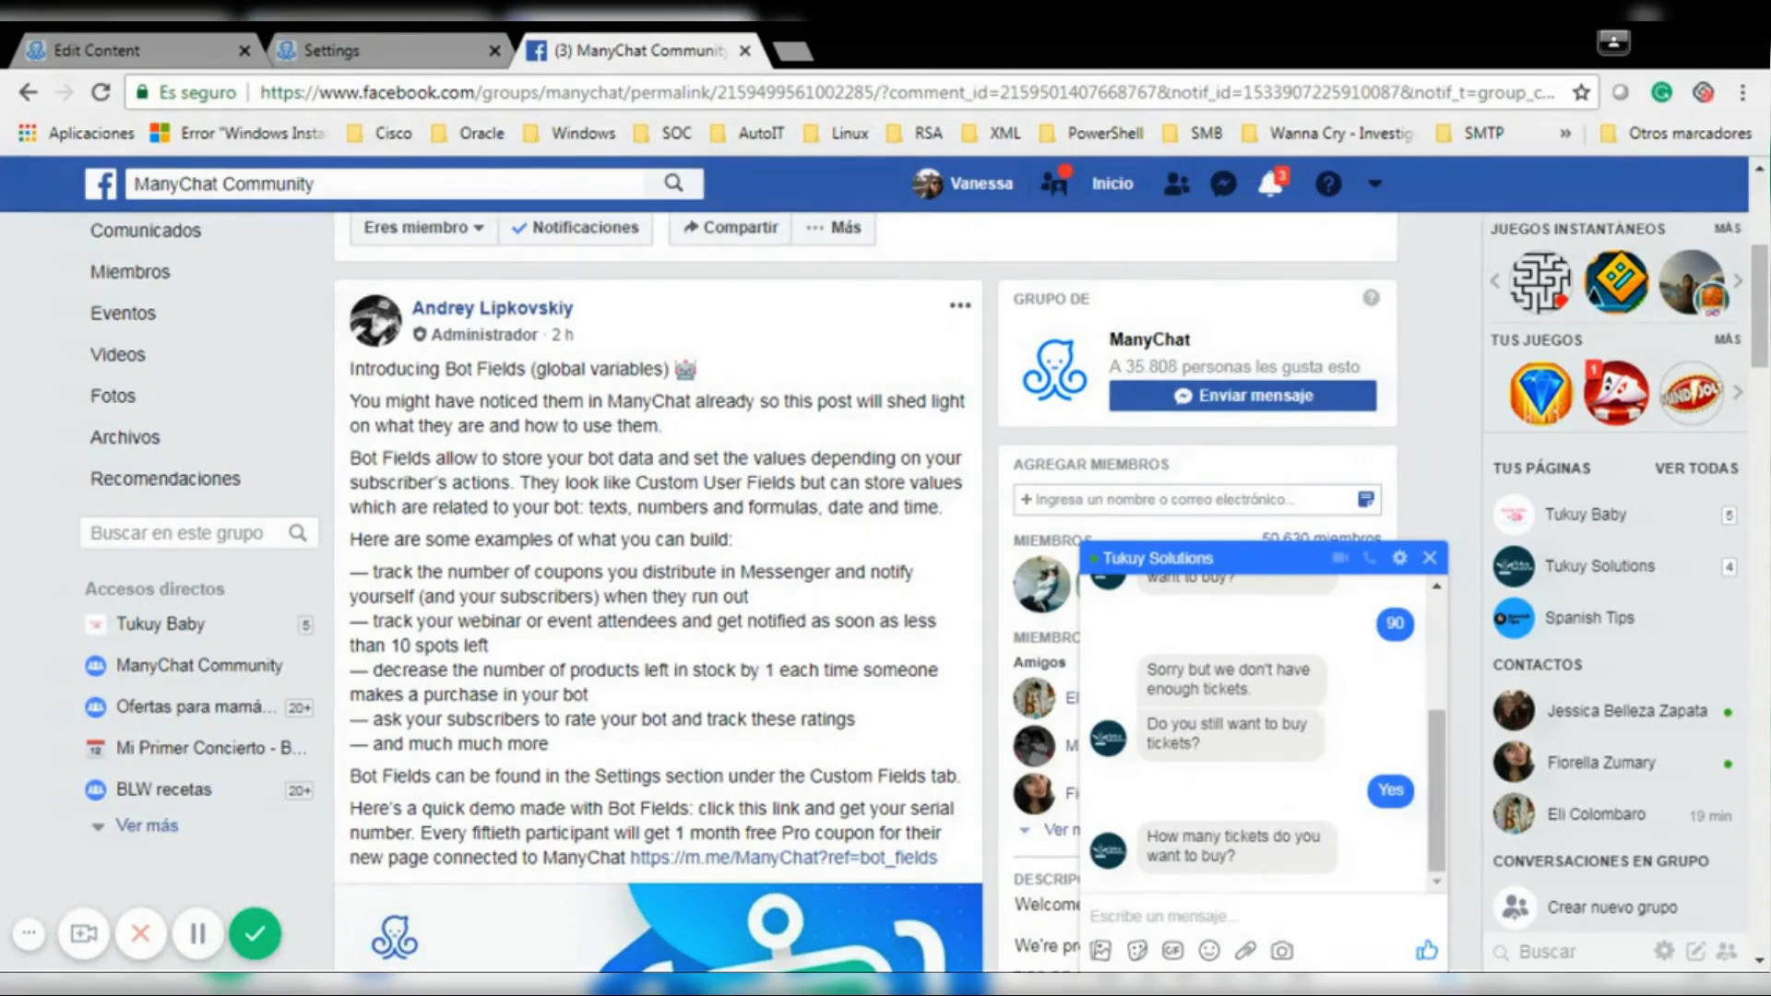
type("5")
key("Return")
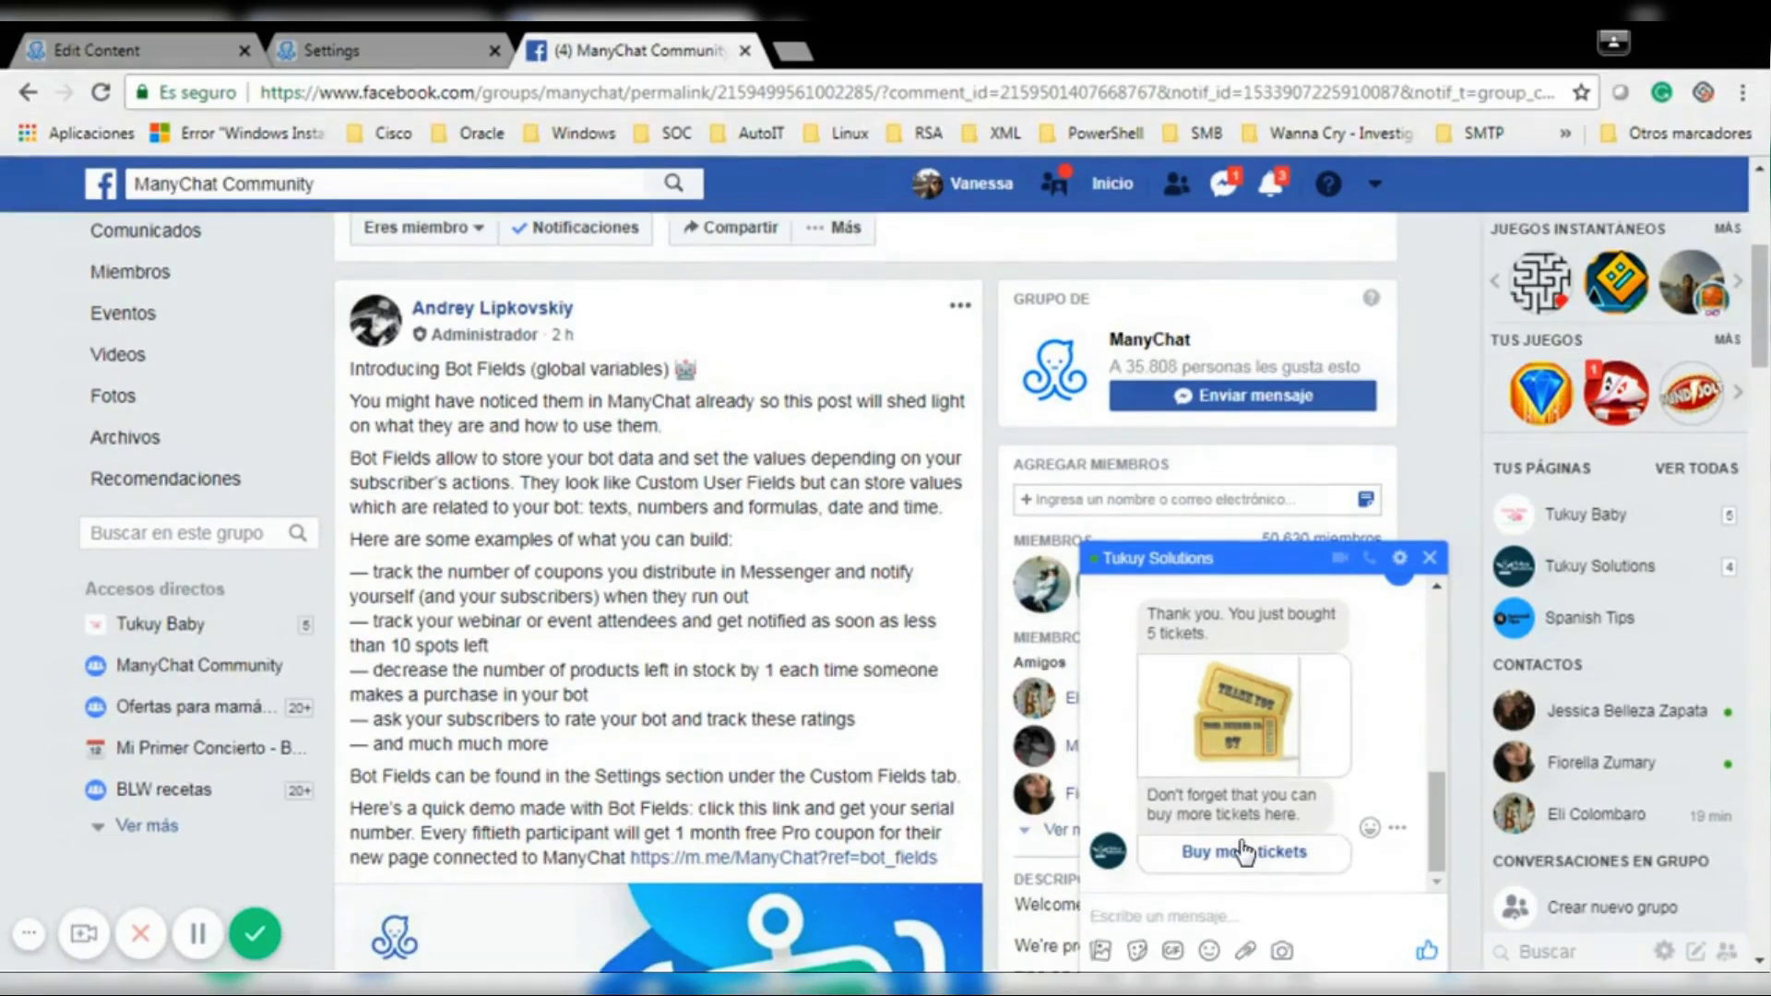
Choose to buy more tickets in the chat and request 6 tickets.
left_click(1246, 850)
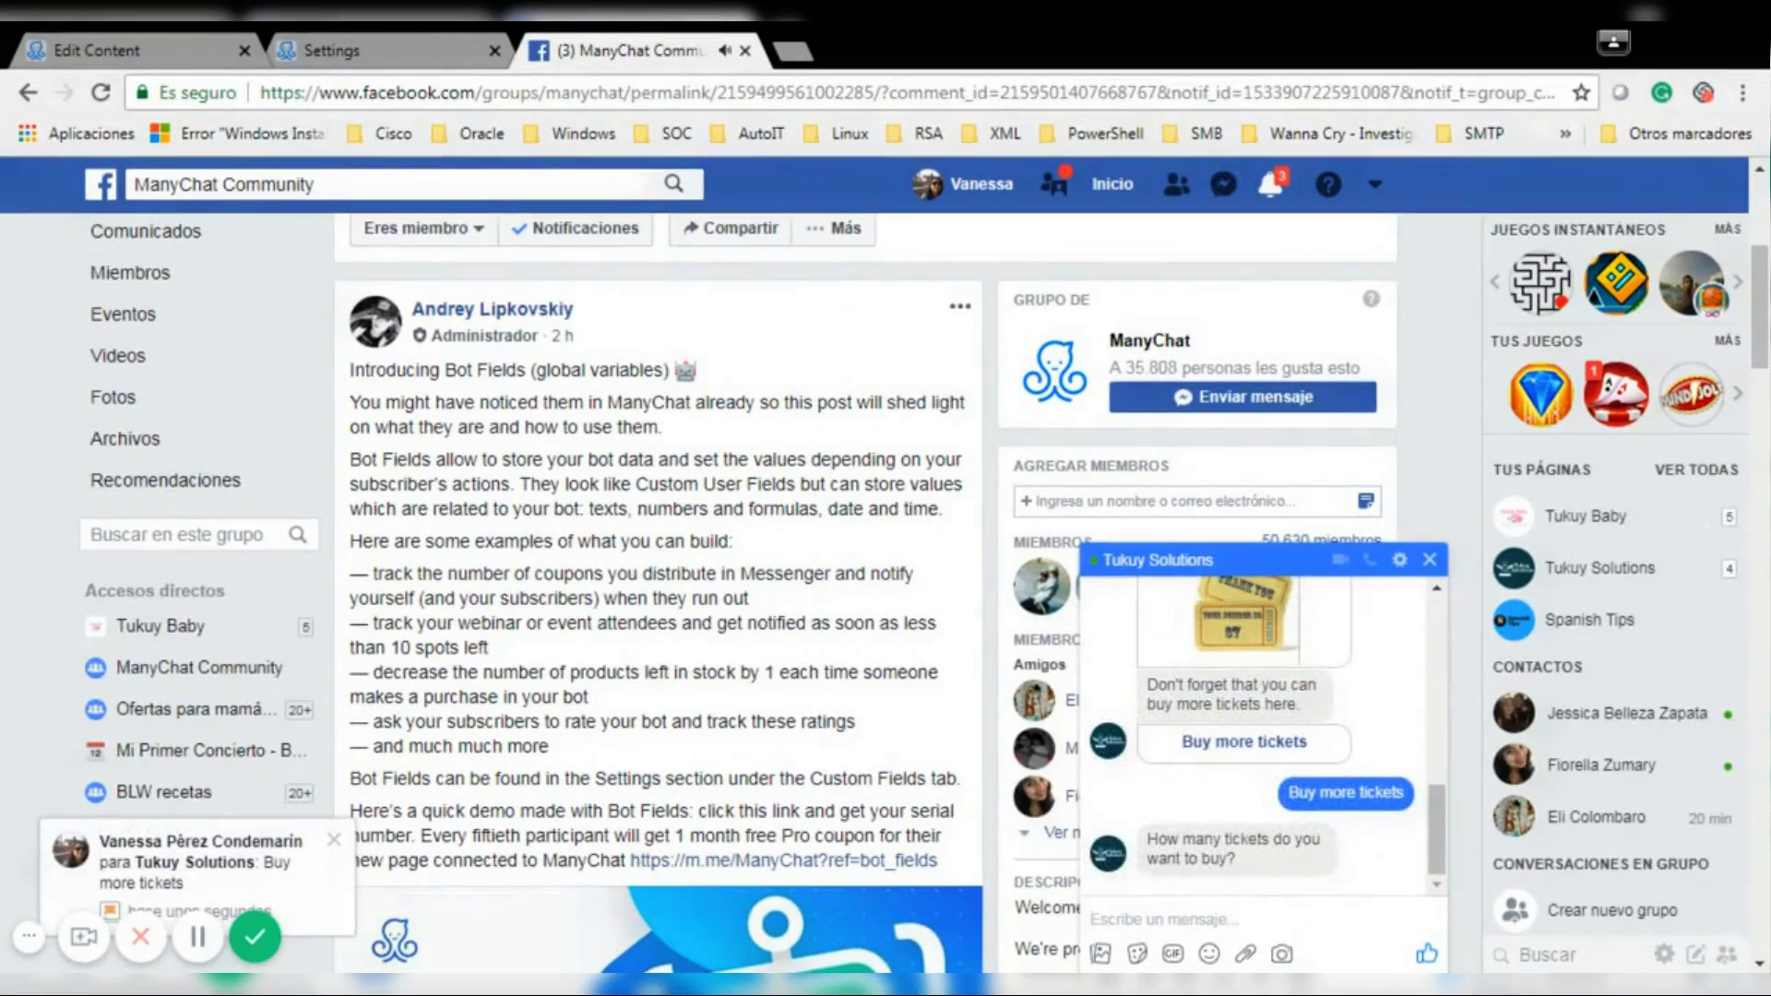
type("6")
key("Return")
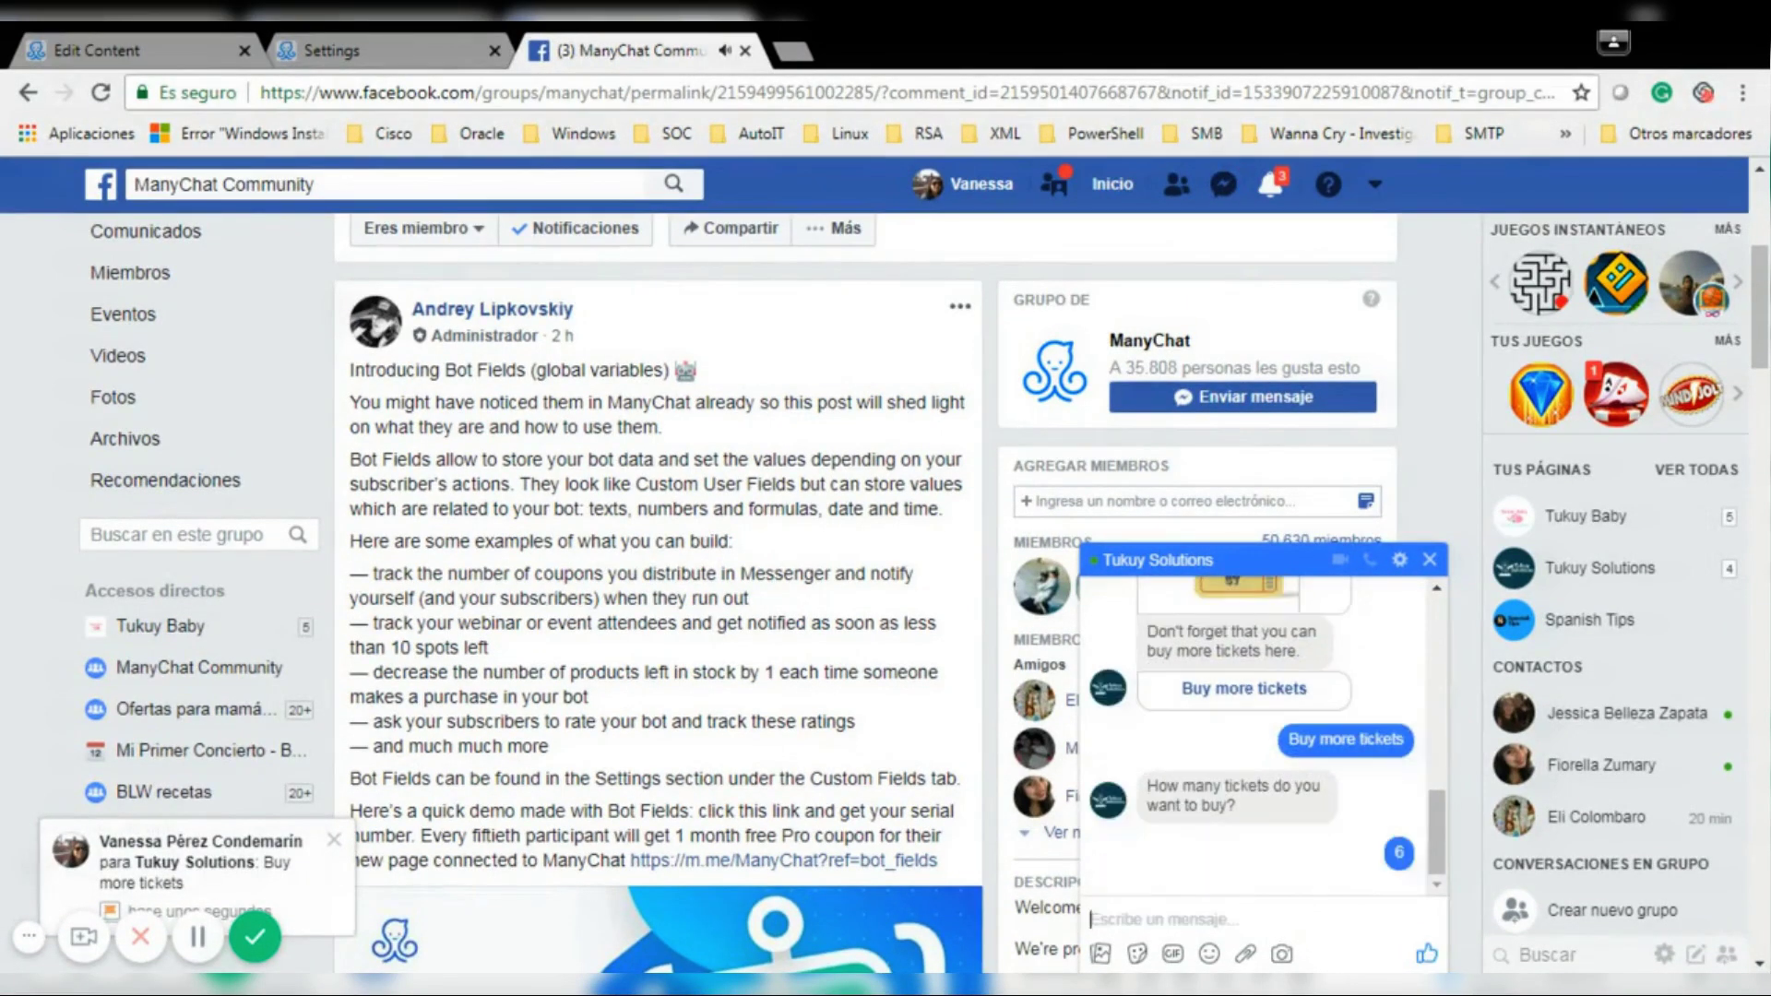